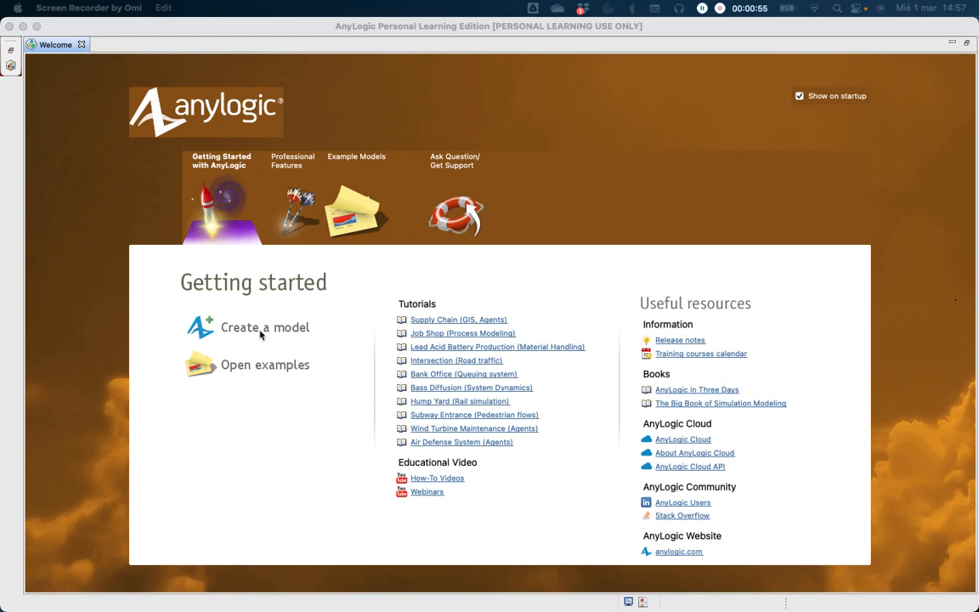
# Step: Close the Welcome page and look at the element palette before returning to the project tree
pyautogui.click(83, 44)
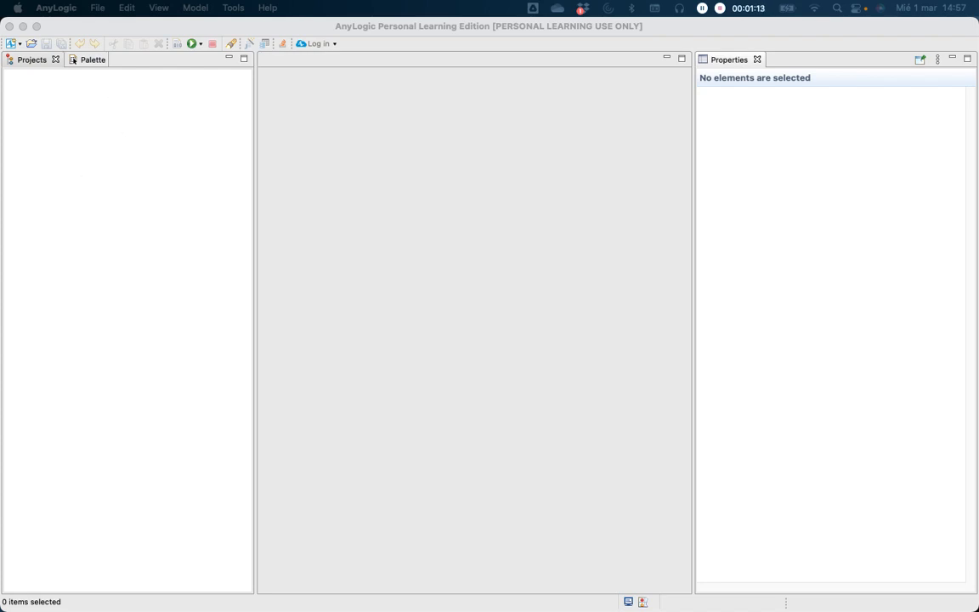
pyautogui.click(702, 9)
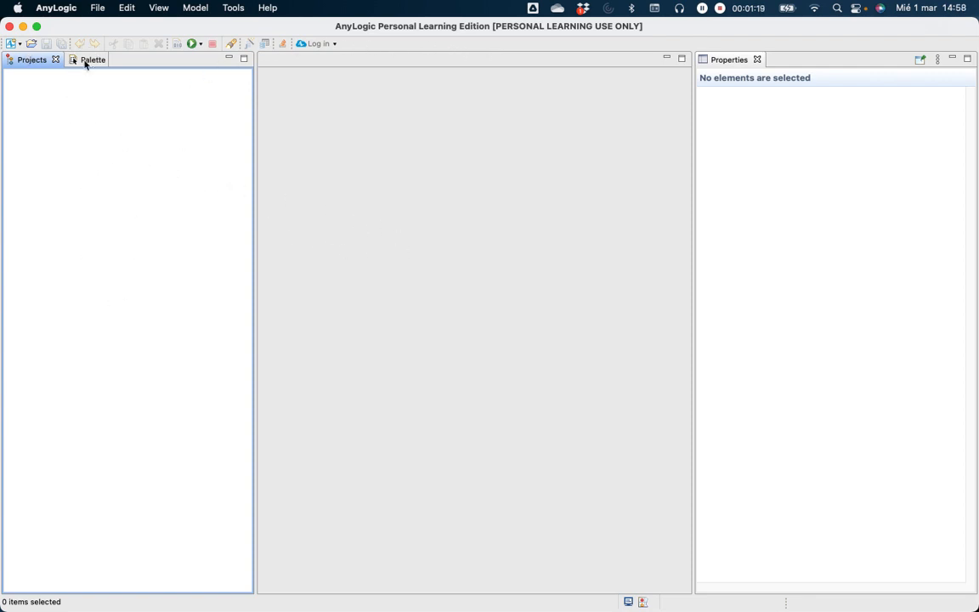
pyautogui.click(85, 62)
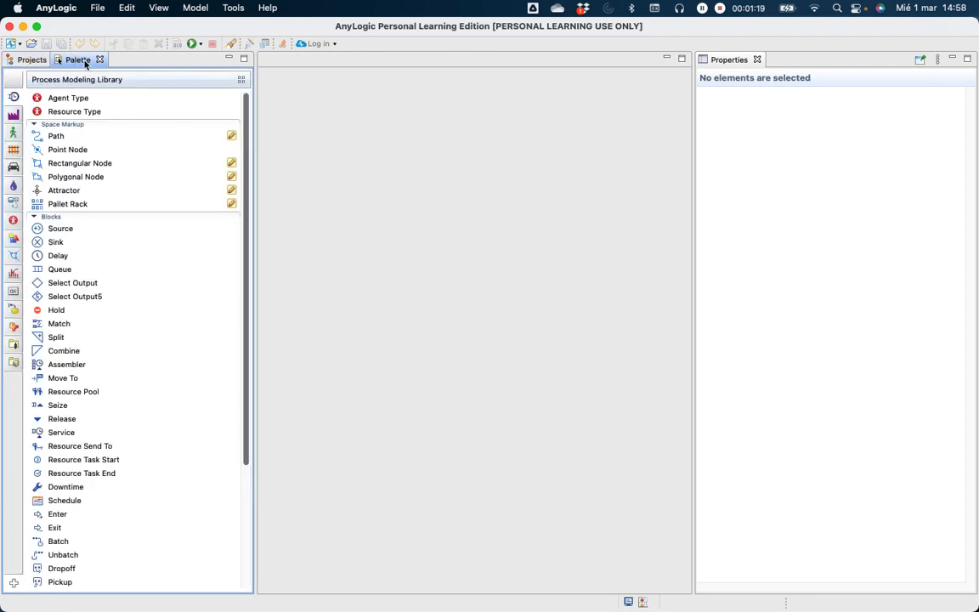
pyautogui.click(22, 61)
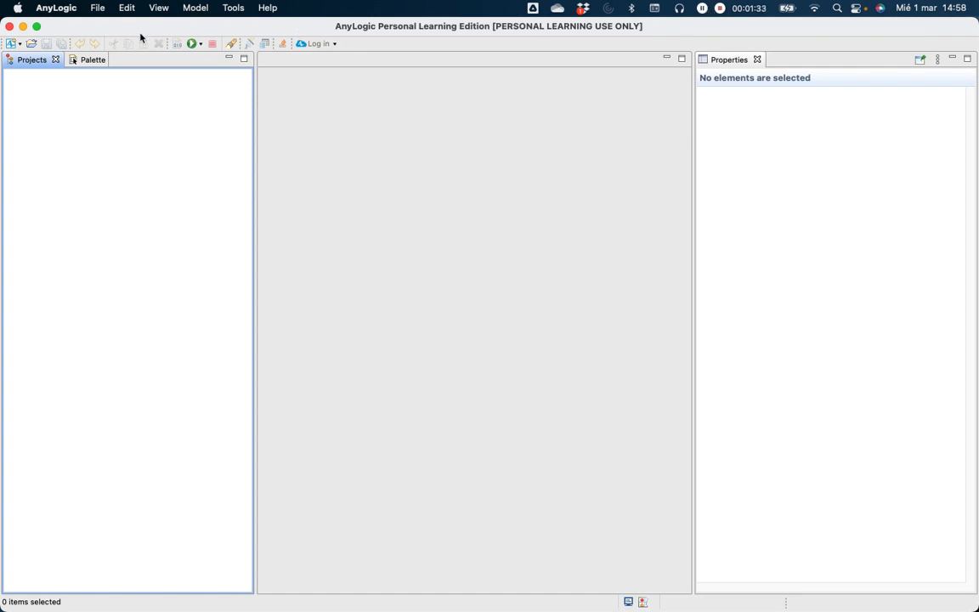
# Step: Create a new model named MarketSystem with days as the model time units
pyautogui.click(97, 9)
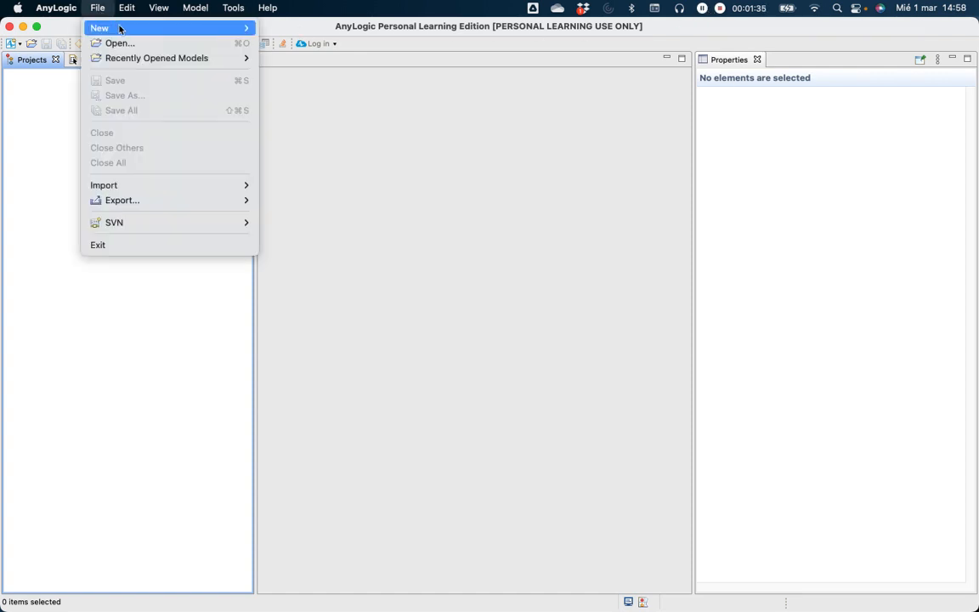
pyautogui.moveTo(98, 28)
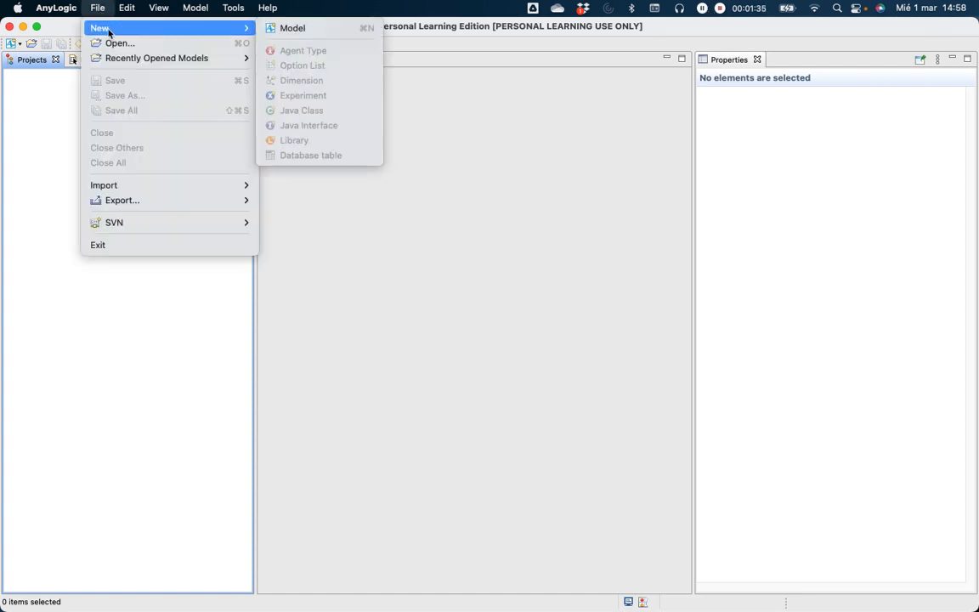
pyautogui.click(289, 30)
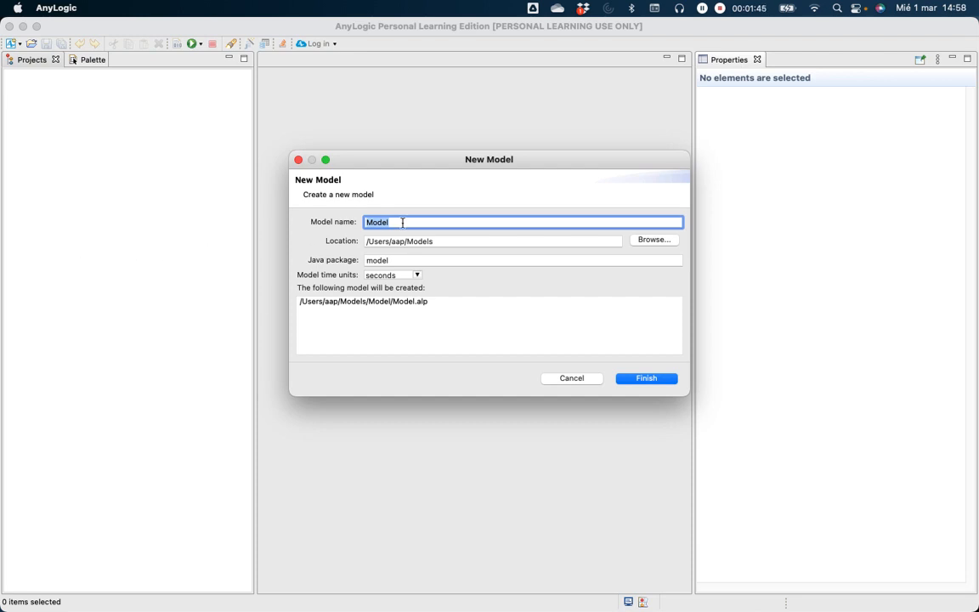
pyautogui.write('M')
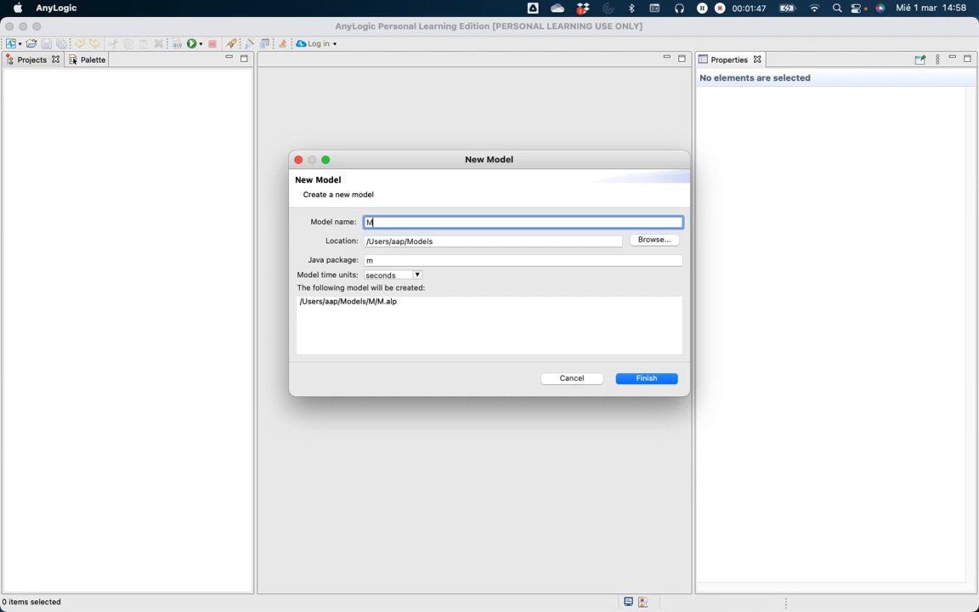
pyautogui.write('arket')
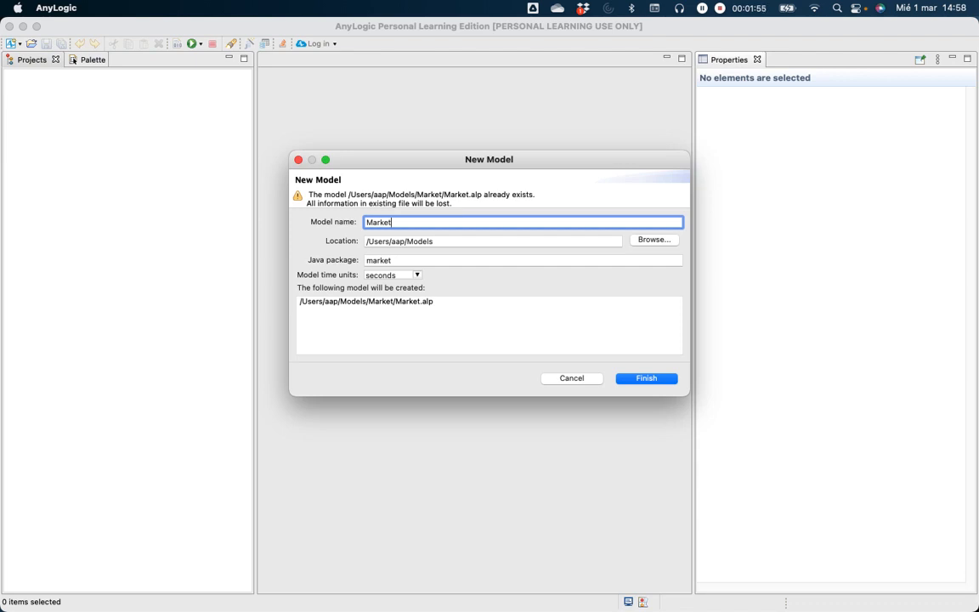
pyautogui.write('System')
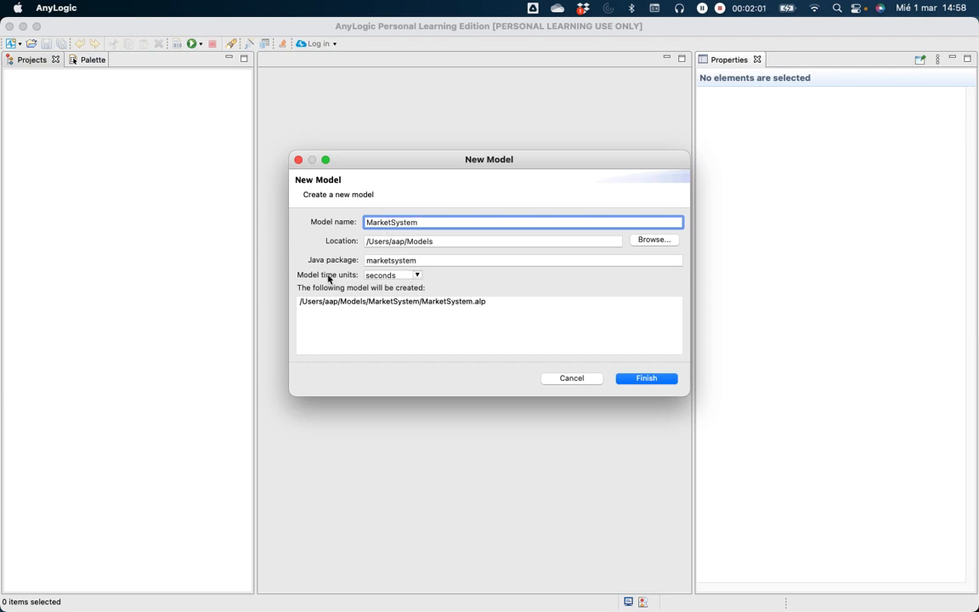
pyautogui.click(416, 275)
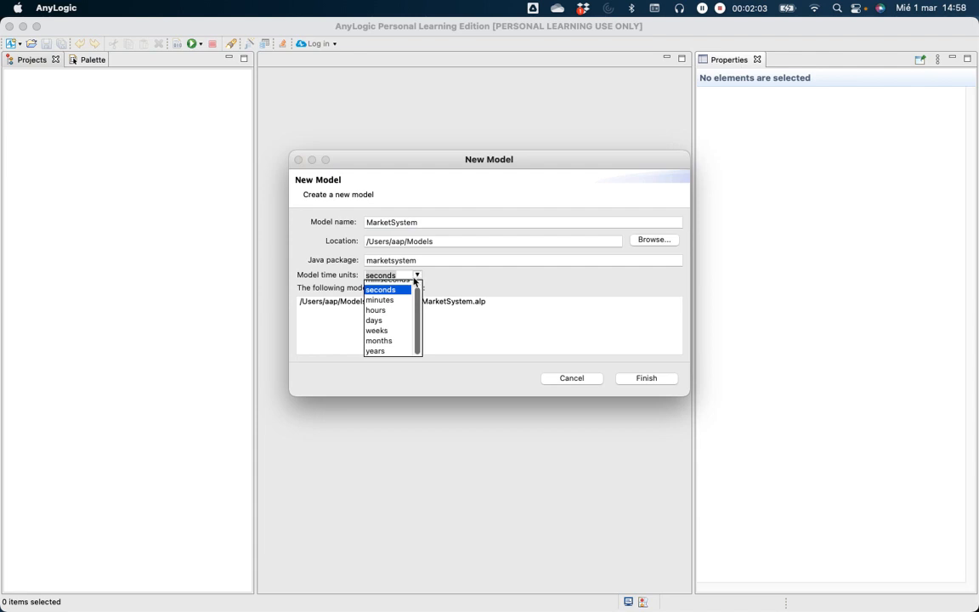
pyautogui.click(375, 321)
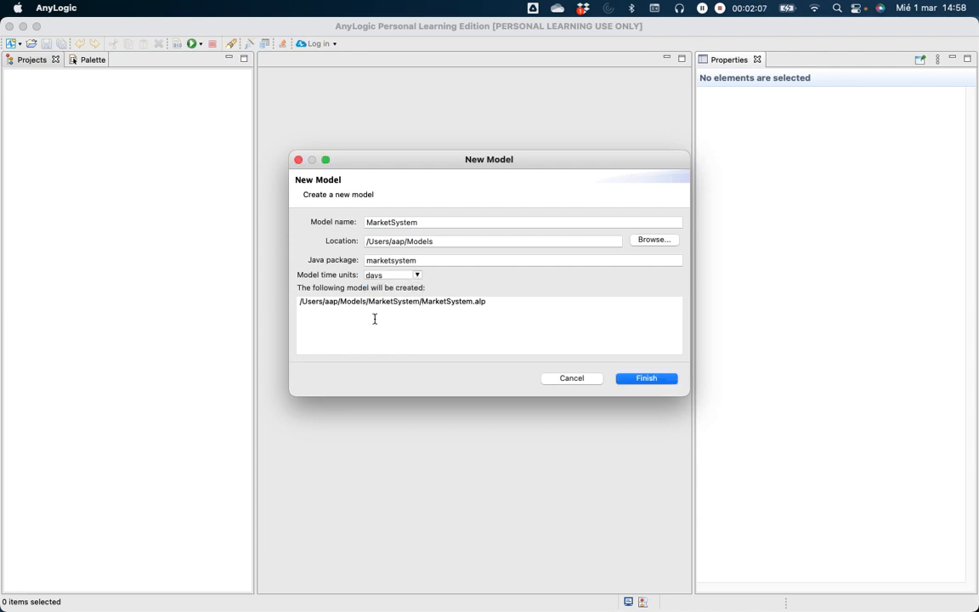
pyautogui.click(661, 384)
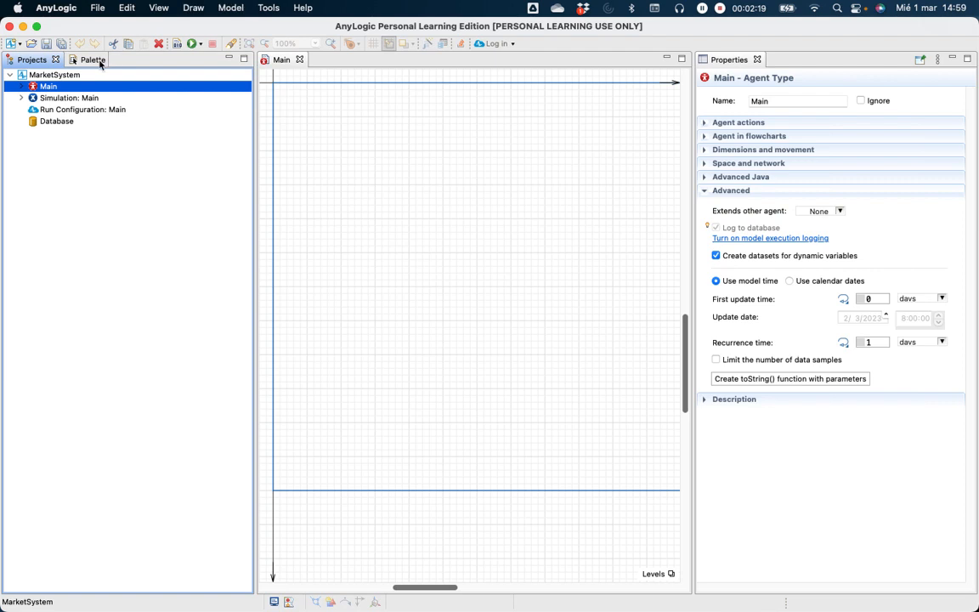
# Step: Look at the Simulation experiment and the Main agent type in the project tree
pyautogui.click(84, 59)
pyautogui.click(34, 59)
pyautogui.click(54, 98)
pyautogui.click(49, 87)
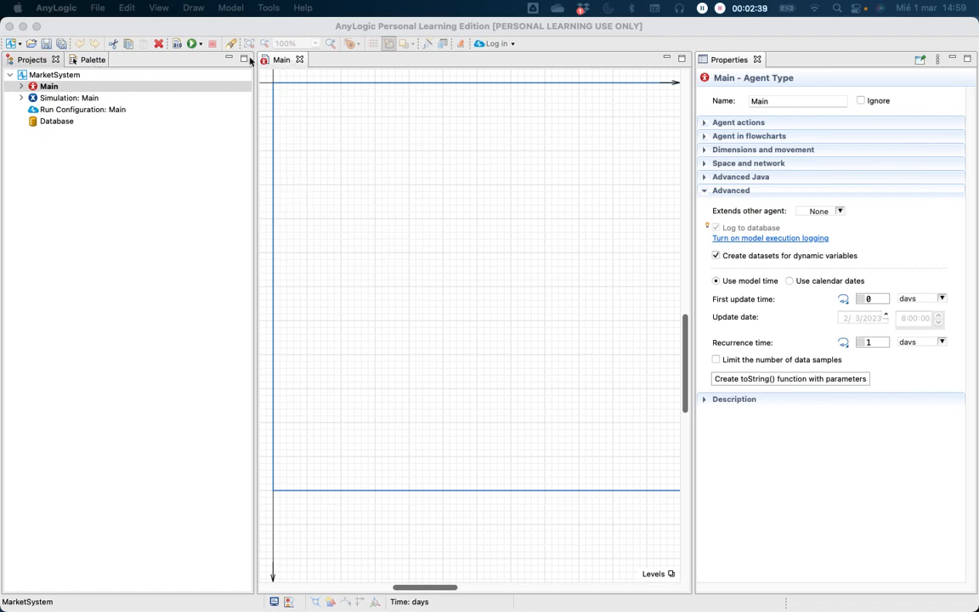
# Step: Add a population of agents to the Main diagram with the new agent type Consumer and the 2D Person animation
pyautogui.click(79, 58)
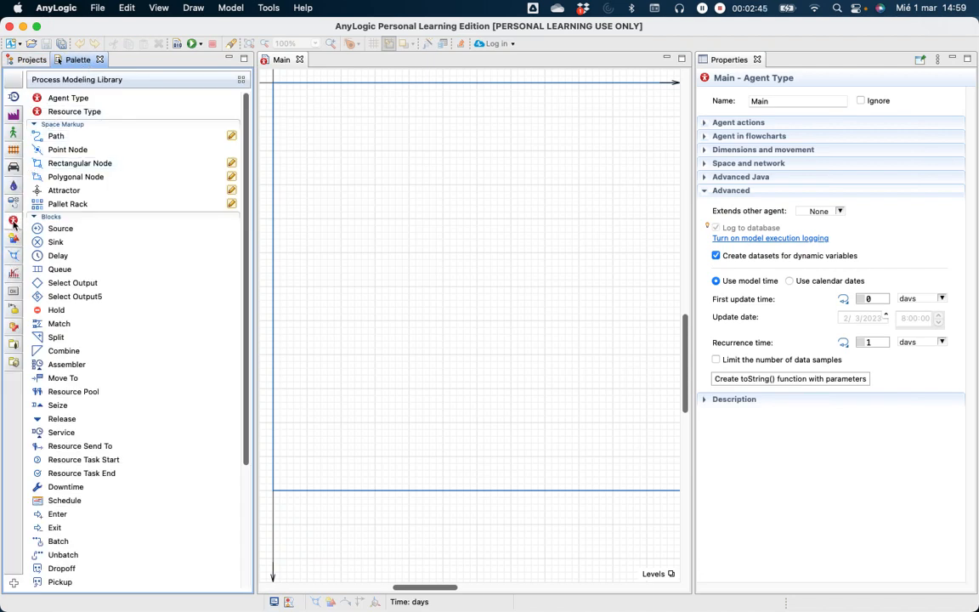
pyautogui.moveTo(13, 223)
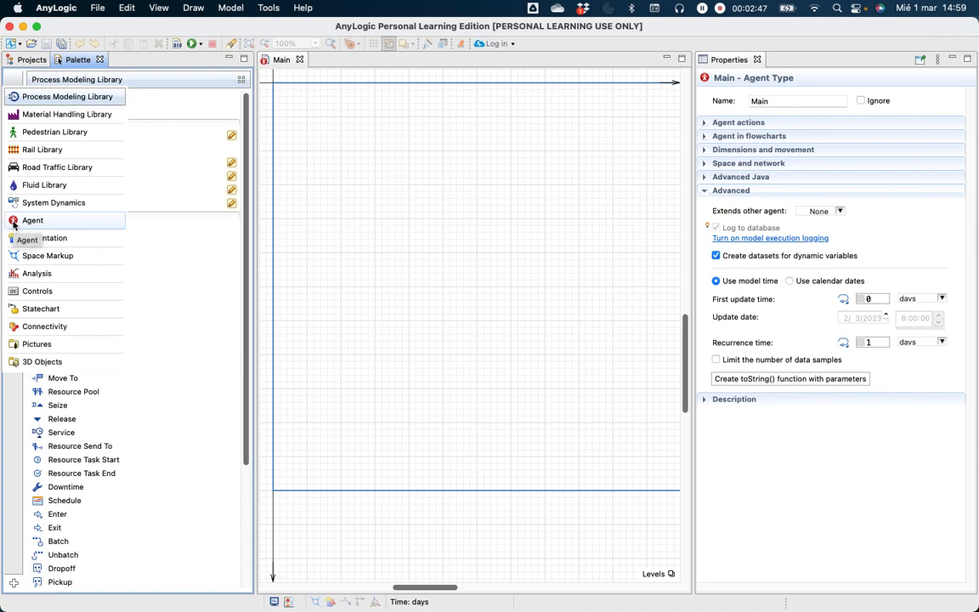
pyautogui.click(13, 221)
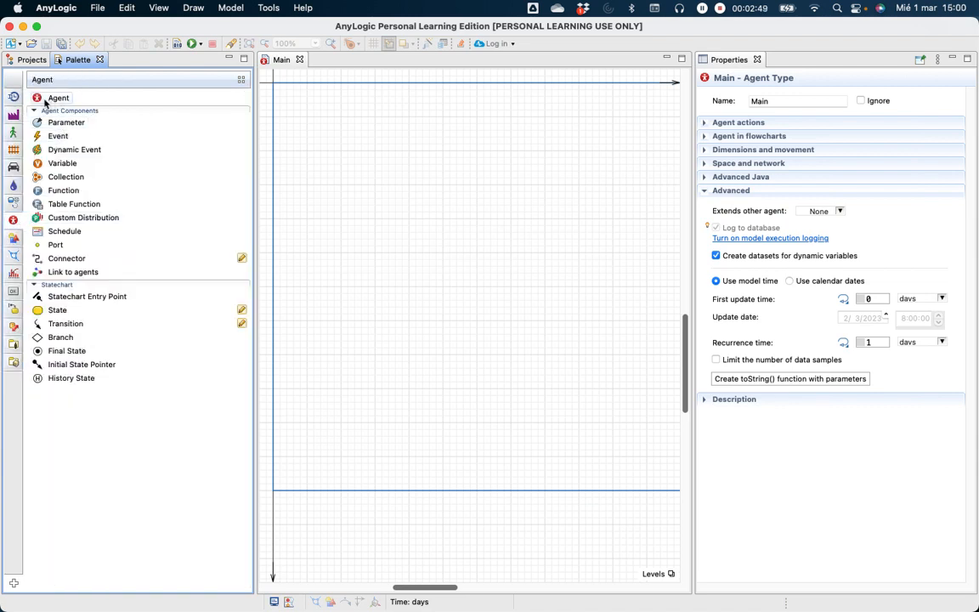
pyautogui.moveTo(46, 99); pyautogui.dragTo(415, 124)
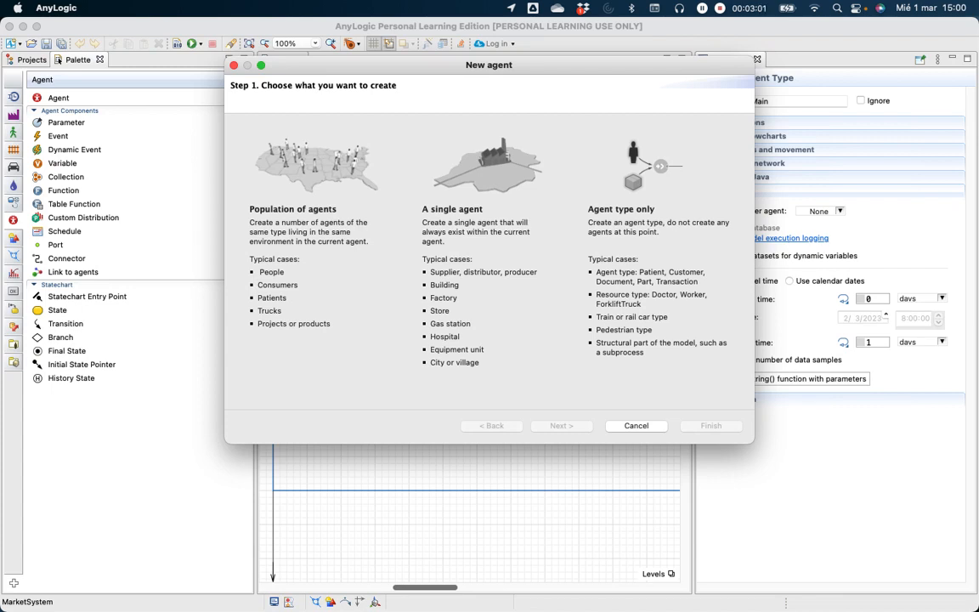
pyautogui.click(292, 277)
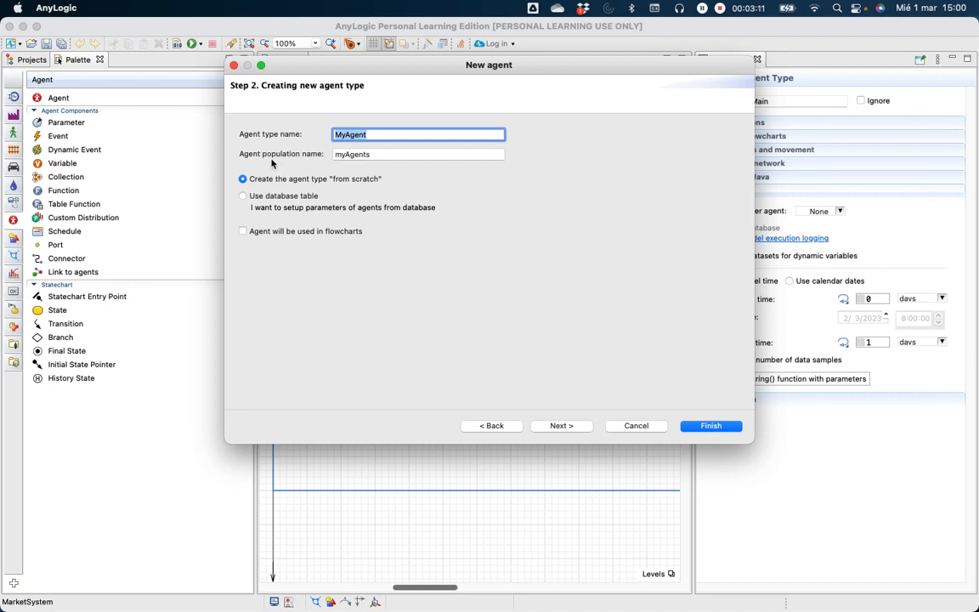
pyautogui.write('Consumer')
pyautogui.click(571, 427)
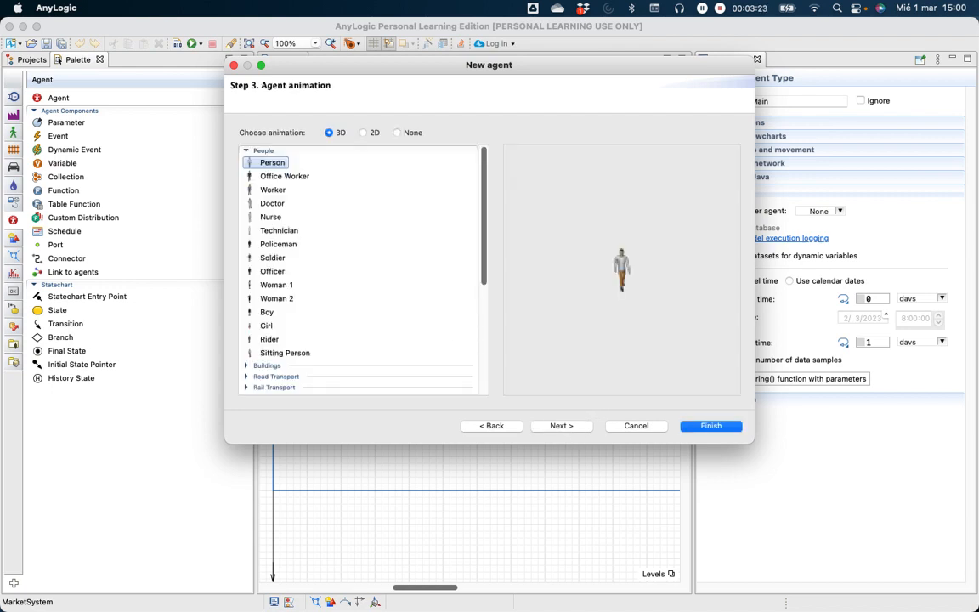
pyautogui.click(364, 134)
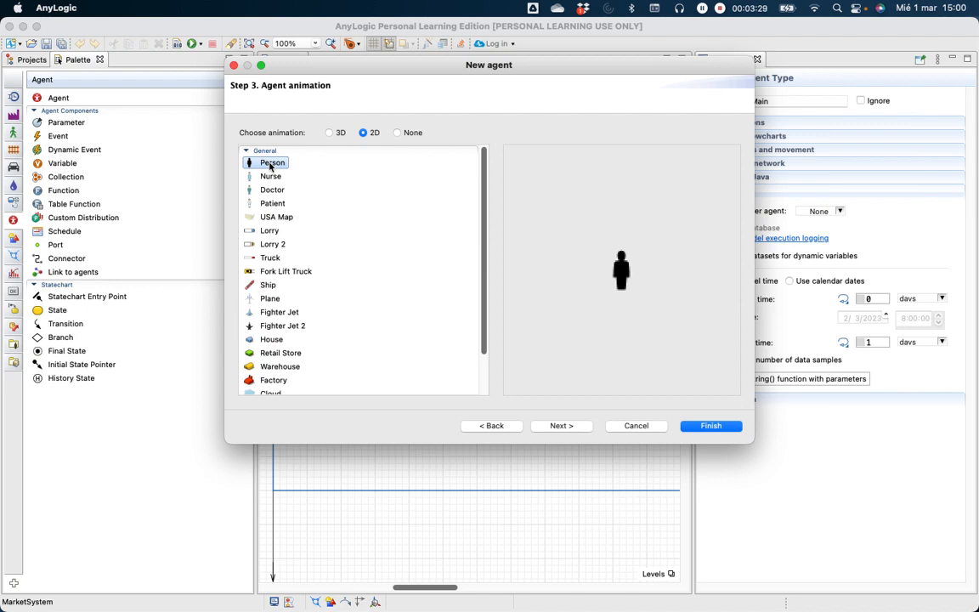
pyautogui.click(563, 426)
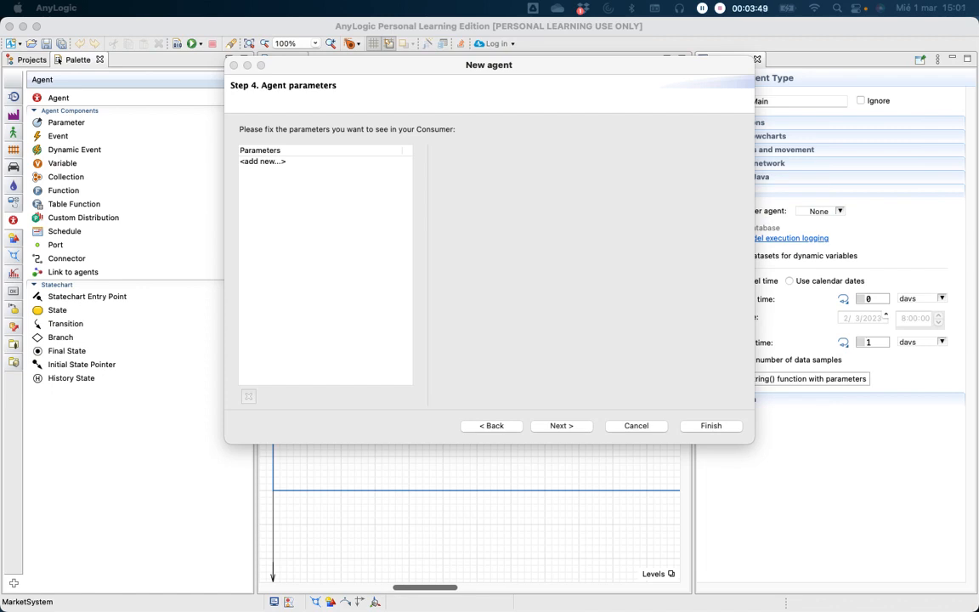
# Step: Add a parameter named AdEffectiveness with the value 0.01 to the Consumer agent type
pyautogui.click(267, 162)
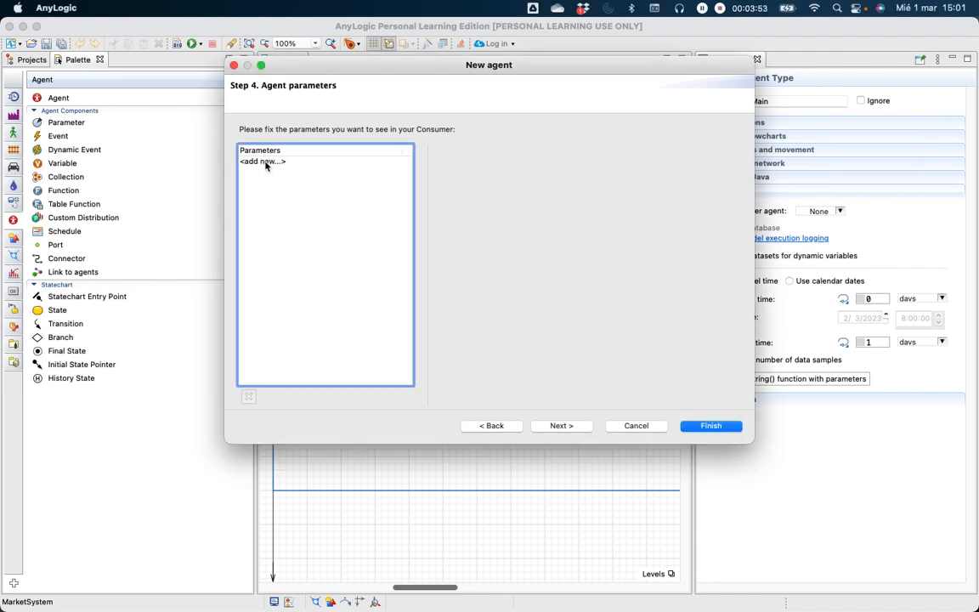
pyautogui.click(266, 163)
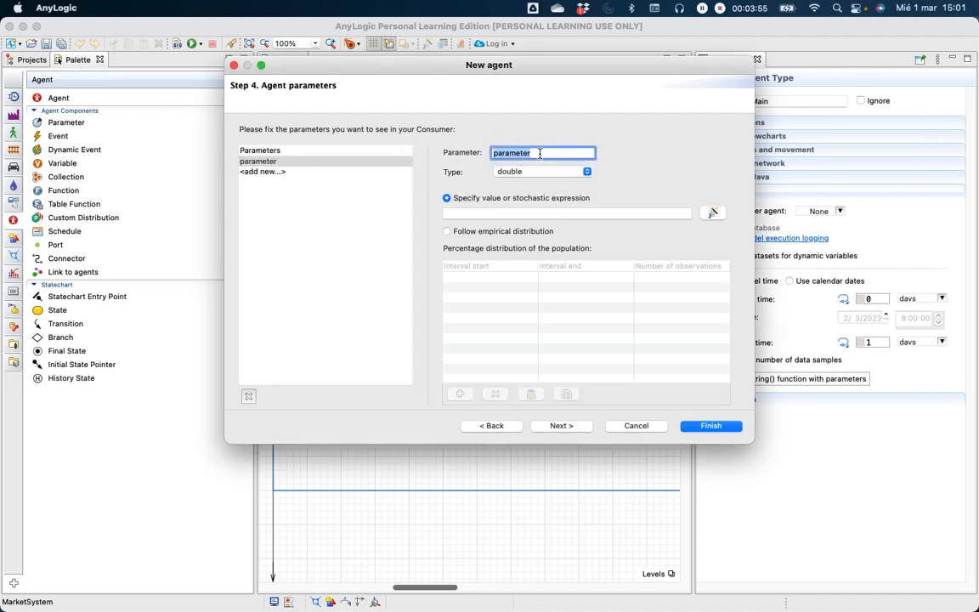
pyautogui.write('AdEffectiveness')
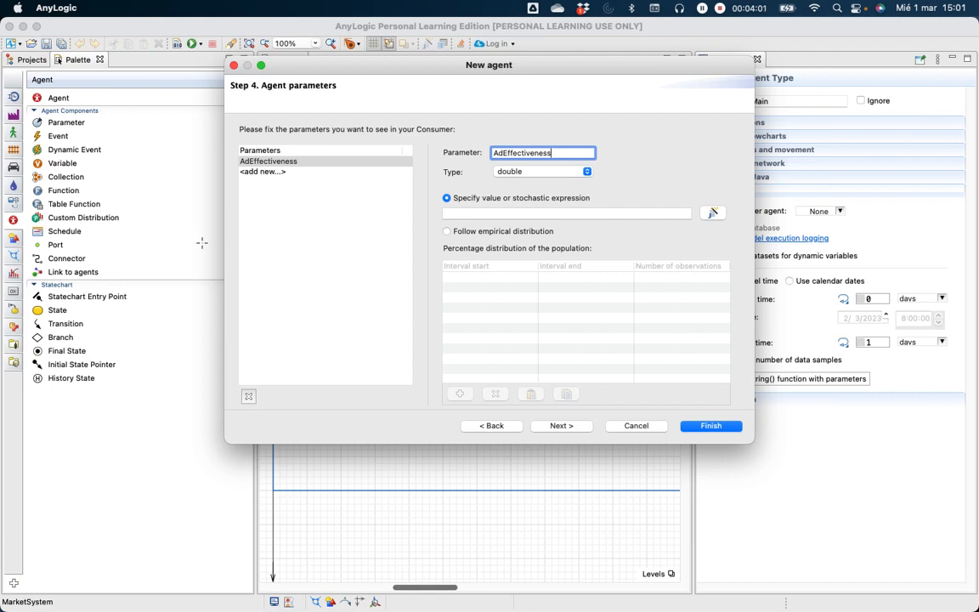
pyautogui.click(492, 213)
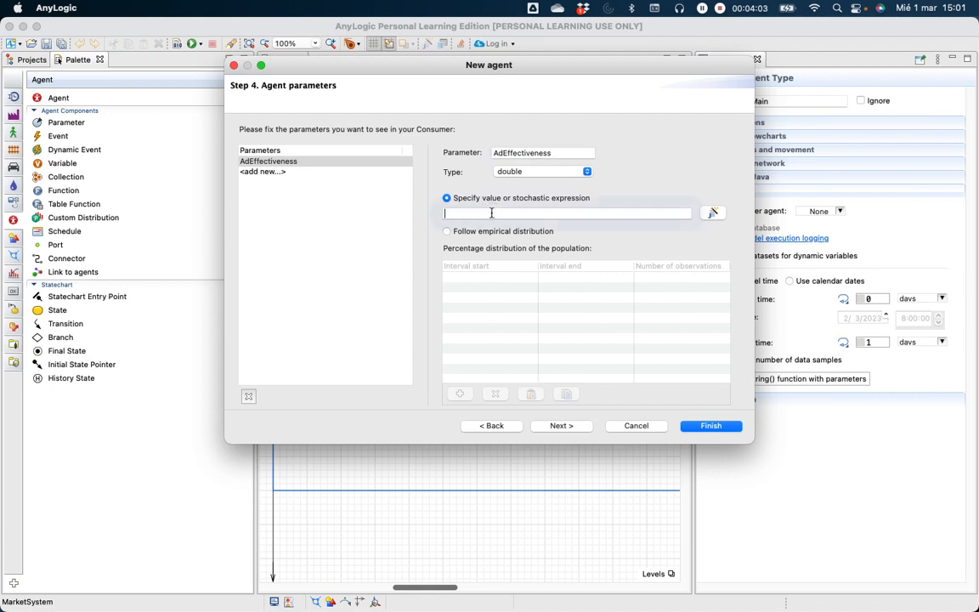
pyautogui.write('0.01')
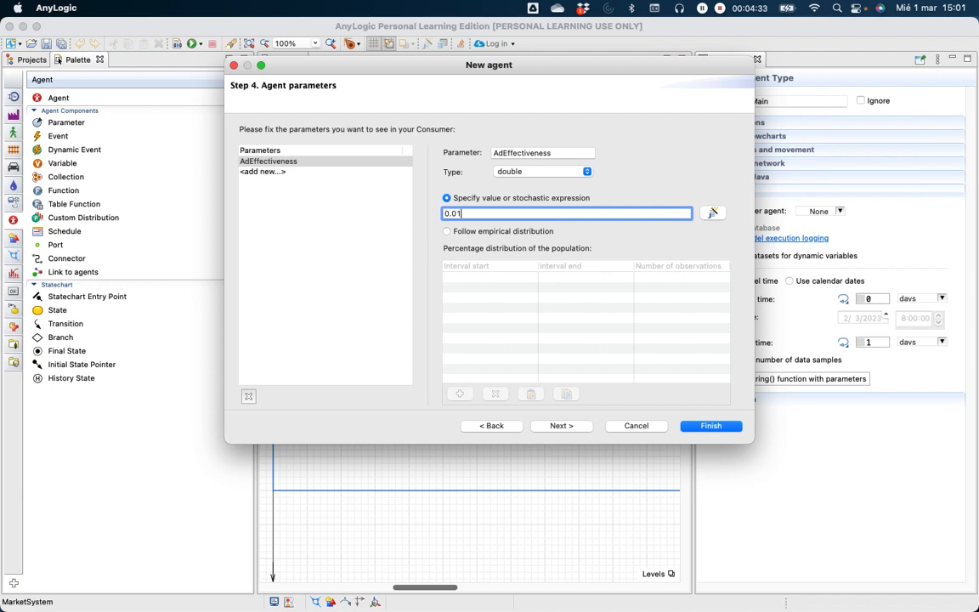
pyautogui.click(560, 426)
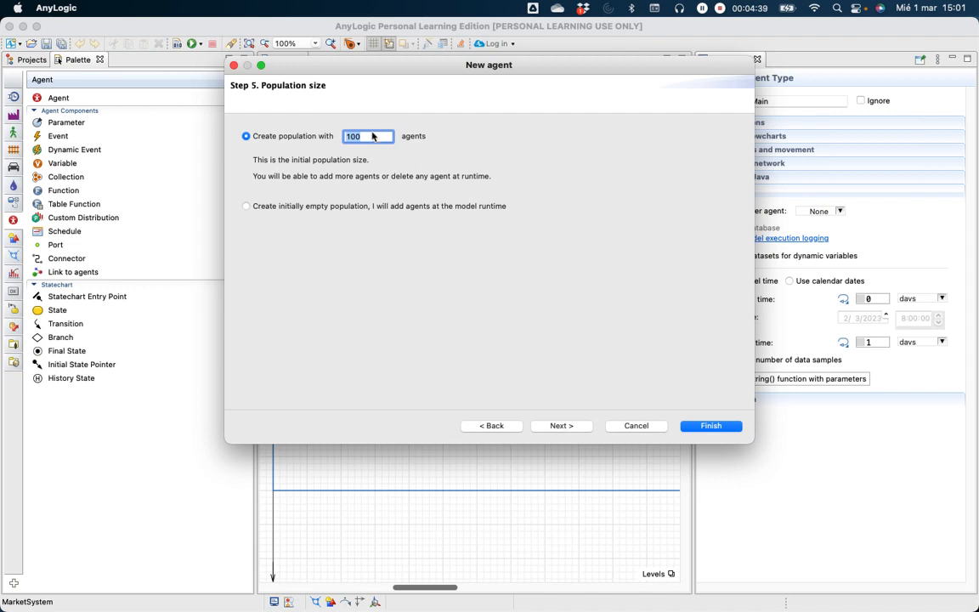
# Step: Set the Consumer population to 5000 agents, apply a random layout in the environment settings and finish creating the agents
pyautogui.moveTo(371, 137); pyautogui.dragTo(341, 137)
pyautogui.write('5000')
pyautogui.click(571, 428)
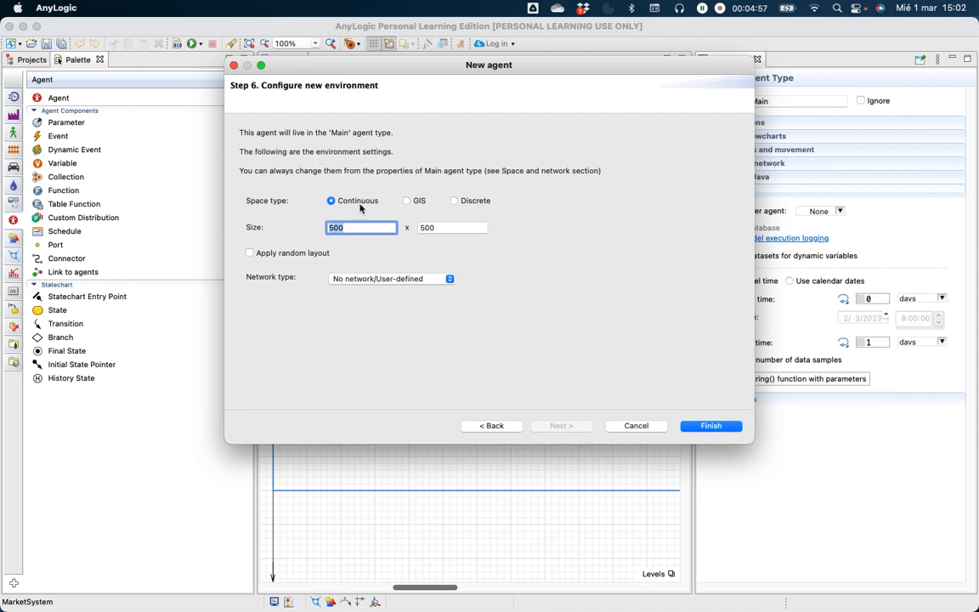
pyautogui.click(250, 253)
pyautogui.click(716, 429)
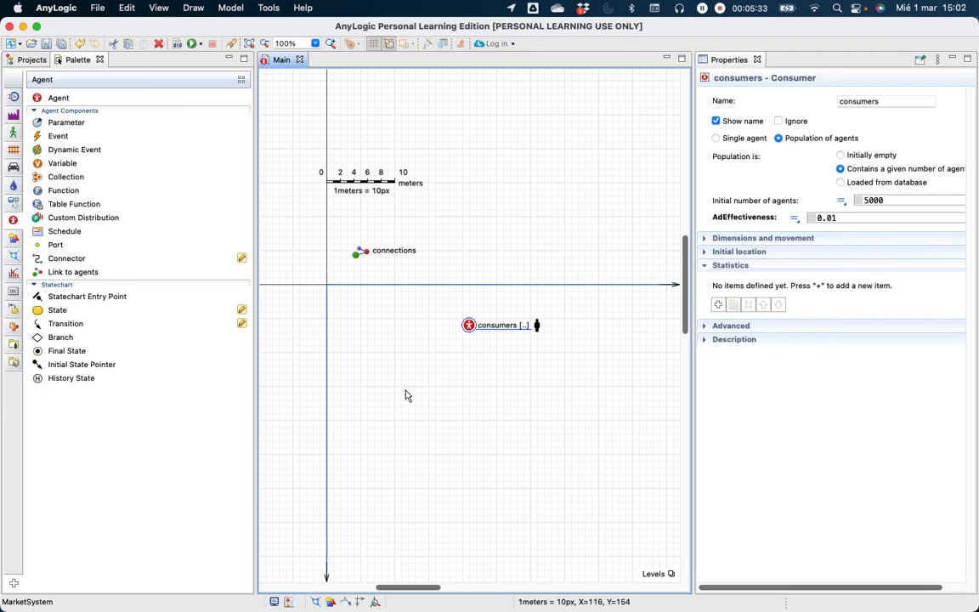
pyautogui.scroll(-3, 406, 392)
pyautogui.scroll(-5, 406, 395)
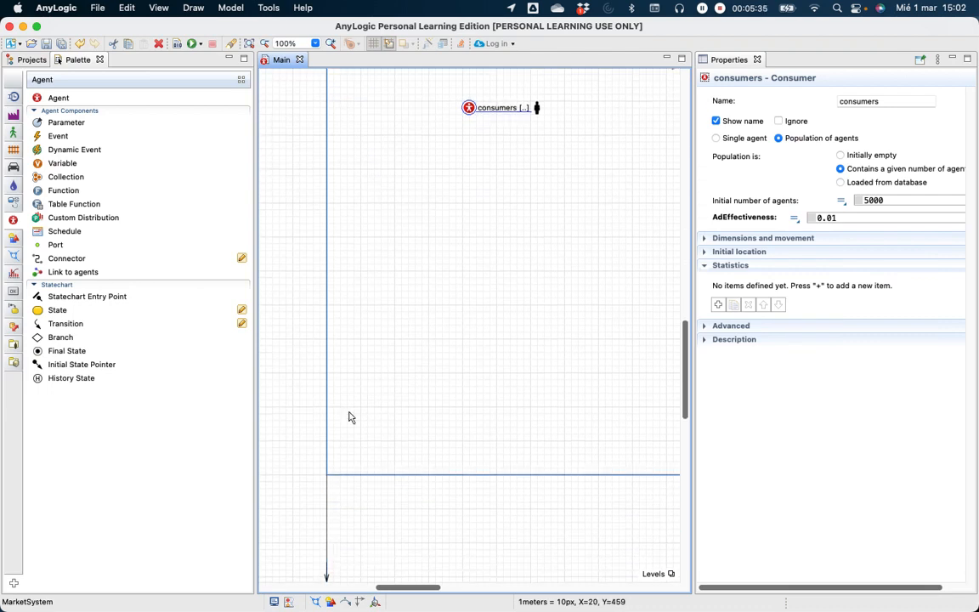
pyautogui.moveTo(437, 587)
pyautogui.mouseDown()
pyautogui.moveTo(564, 603)
pyautogui.moveTo(435, 587)
pyautogui.mouseUp()
pyautogui.scroll(4, 549, 302)
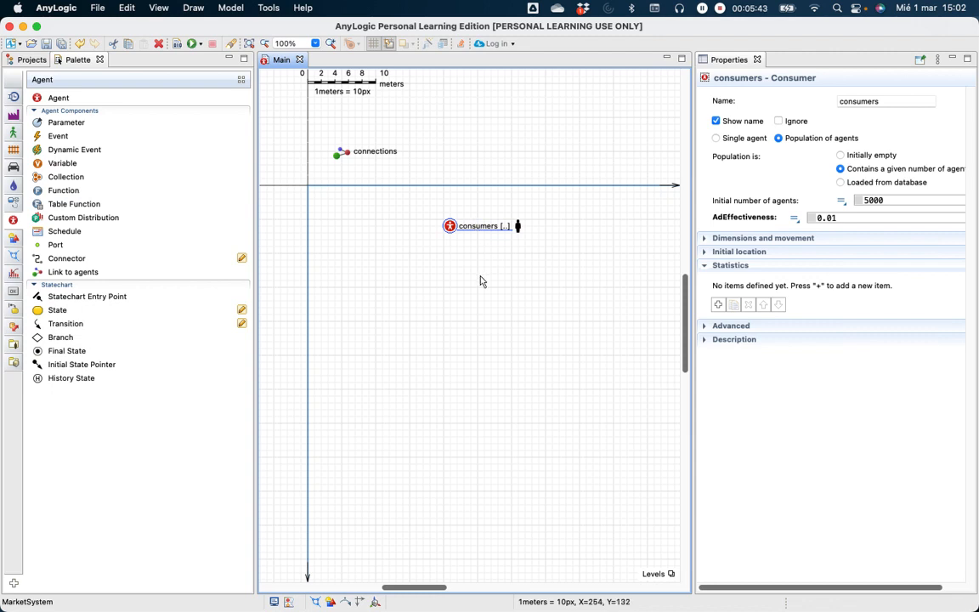
pyautogui.scroll(1, 544, 234)
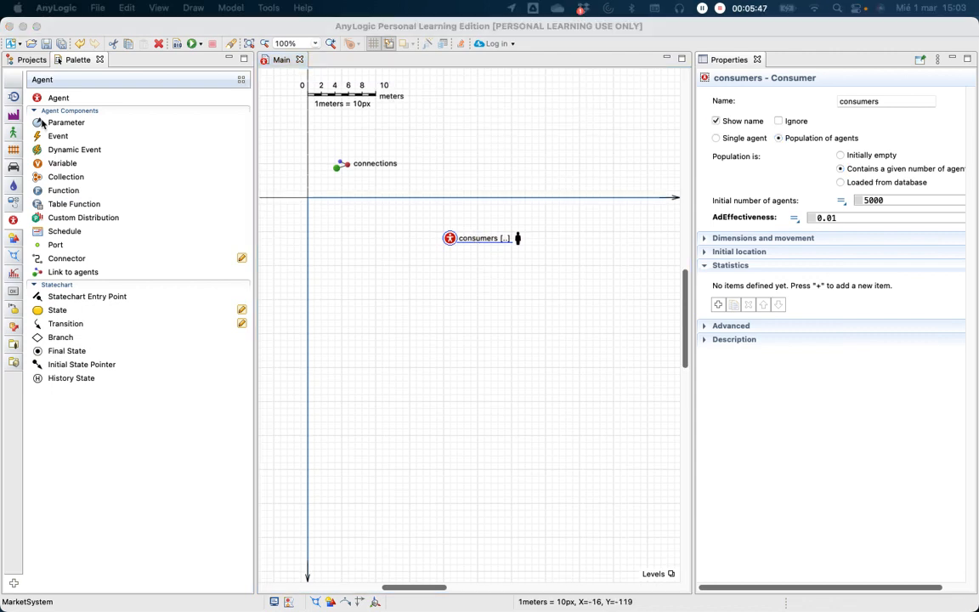
# Step: Set the default value of the Consumer agent type's AdEffectiveness parameter to 0.01
pyautogui.click(32, 61)
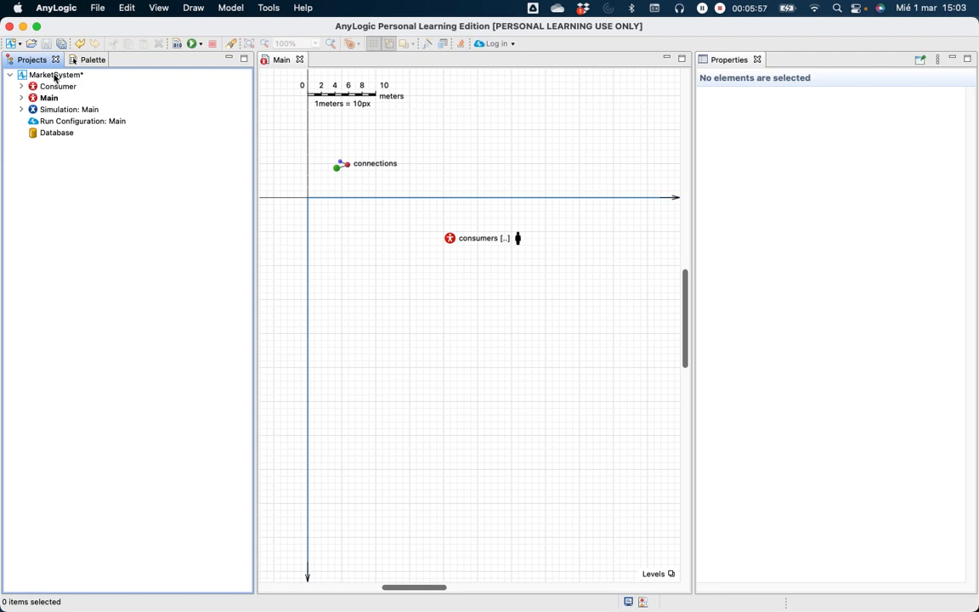
pyautogui.click(21, 86)
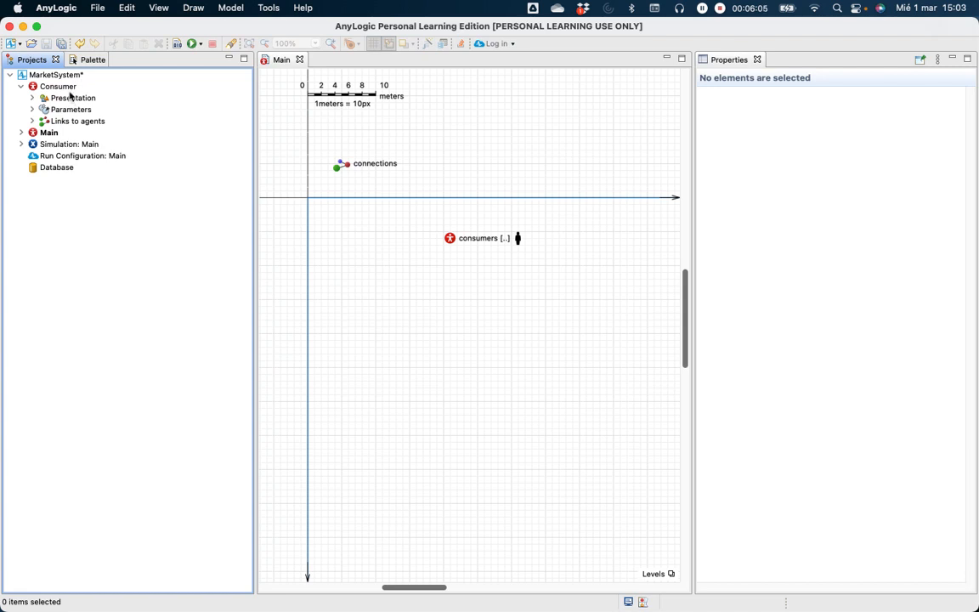
pyautogui.click(32, 109)
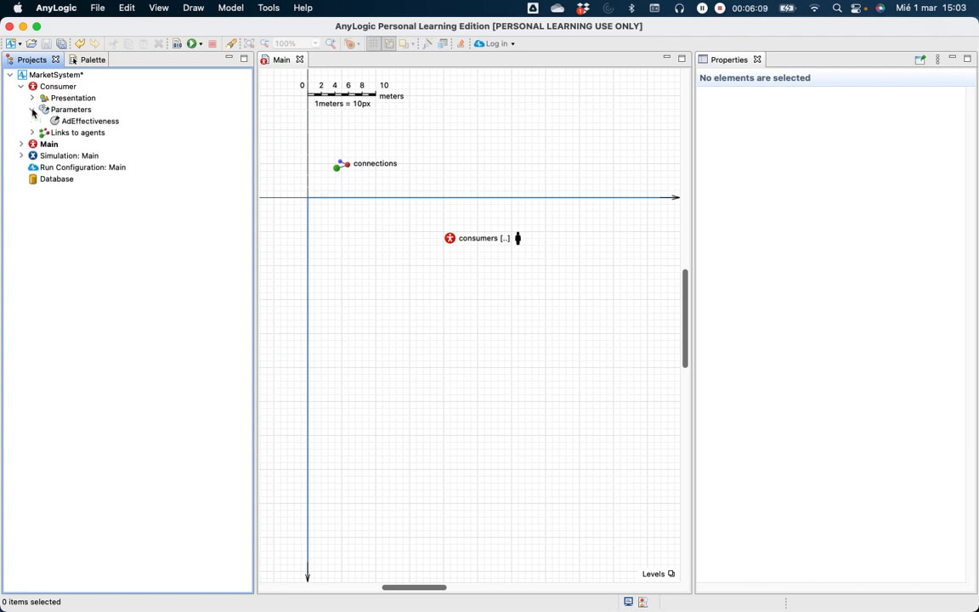
pyautogui.click(93, 122)
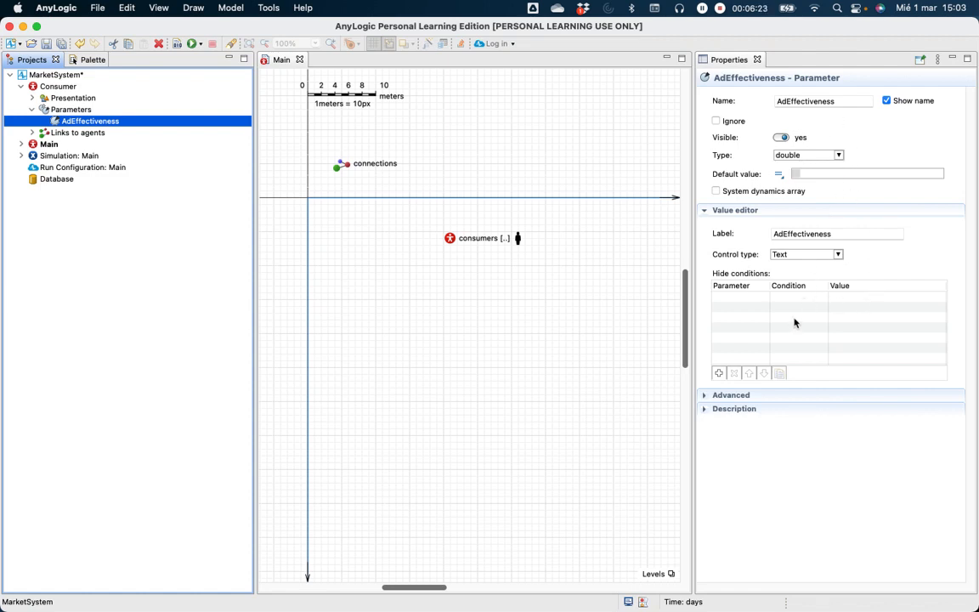
pyautogui.click(824, 173)
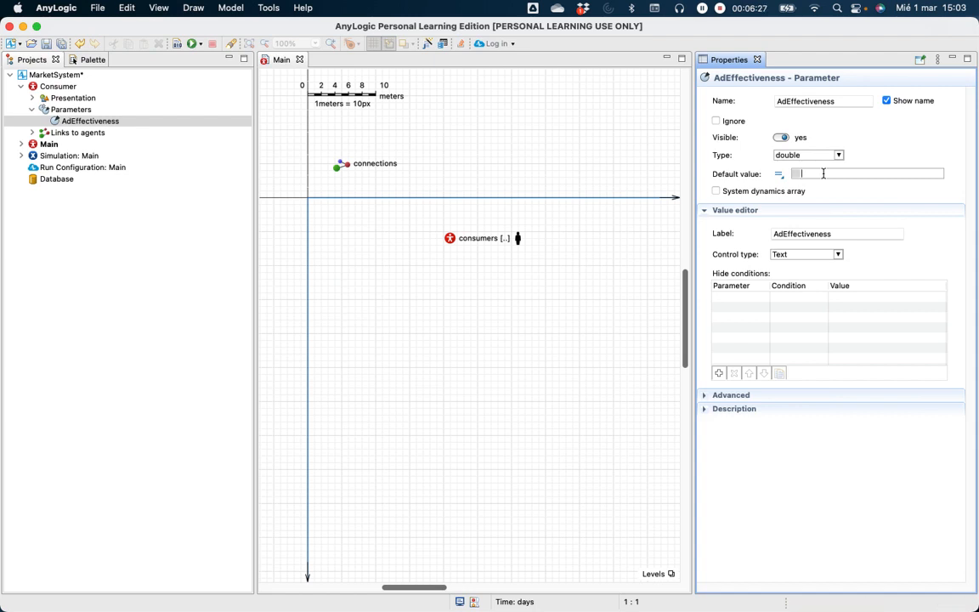
pyautogui.write('0.01')
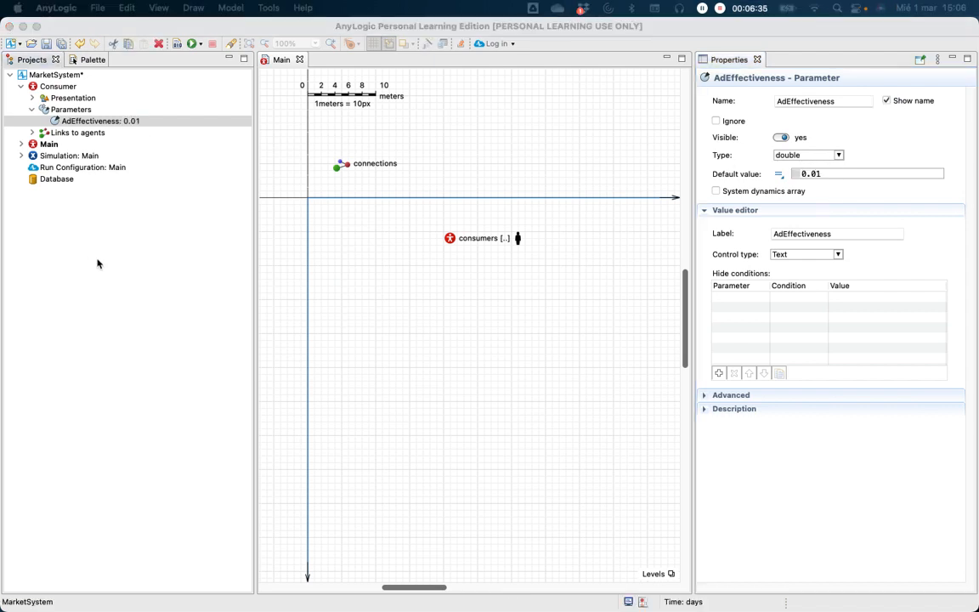
# Step: Enable drawing the agent with offset to this position for the consumers presentation in the Main diagram
pyautogui.click(519, 240)
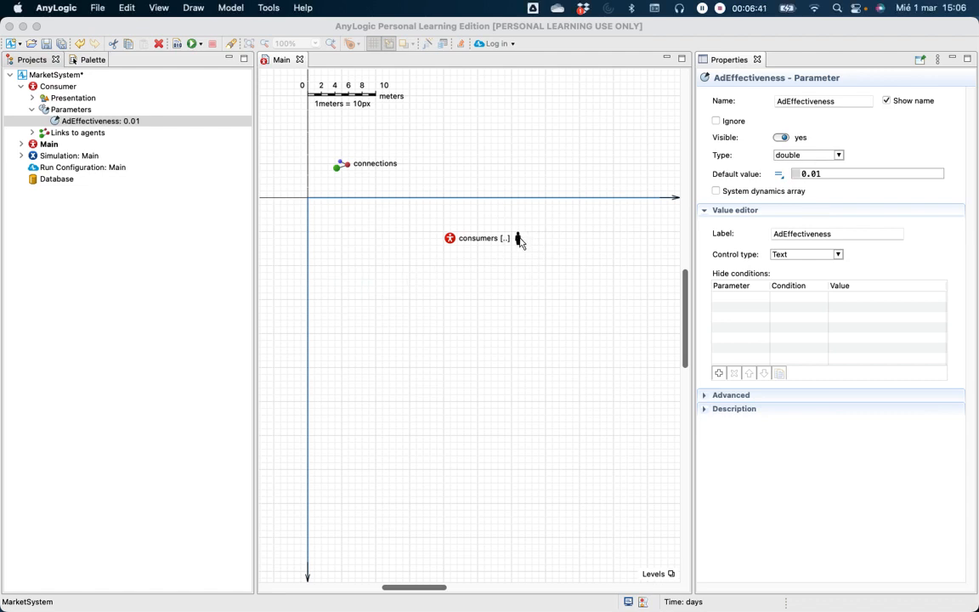
pyautogui.click(520, 239)
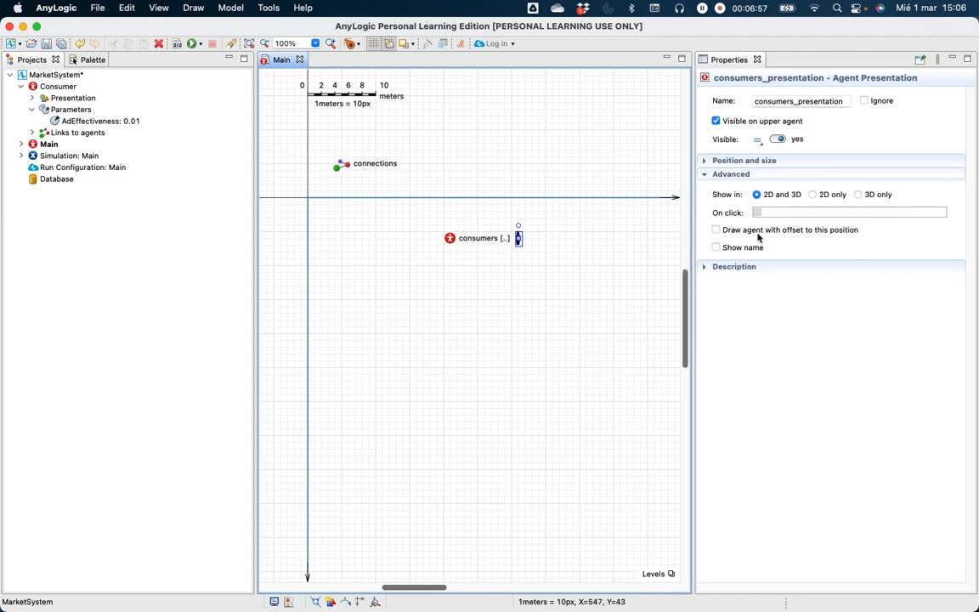
pyautogui.click(717, 230)
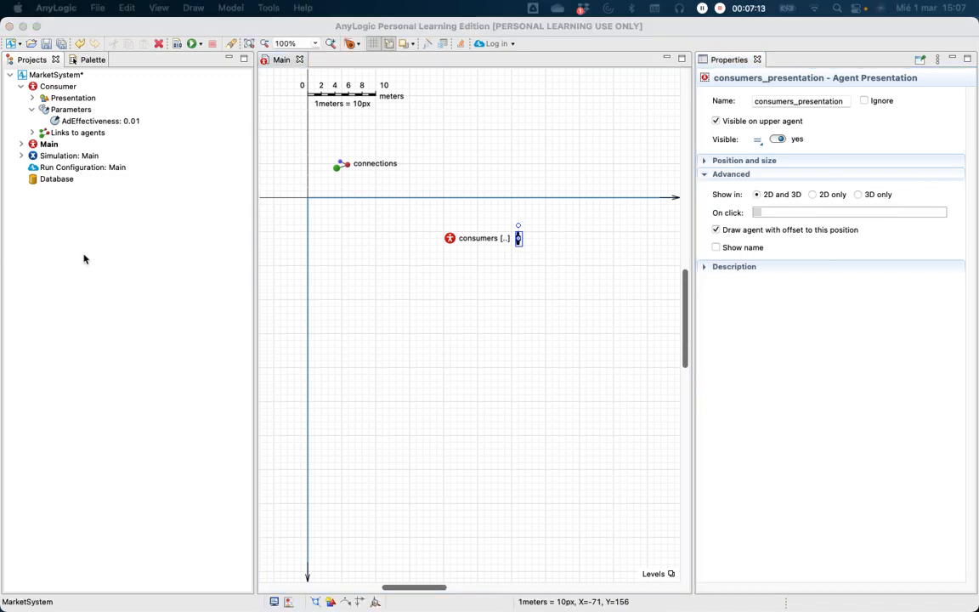
# Step: Build the model and run the MarketSystem simulation to examine the random layout of the consumers, closing its window when done
pyautogui.click(177, 44)
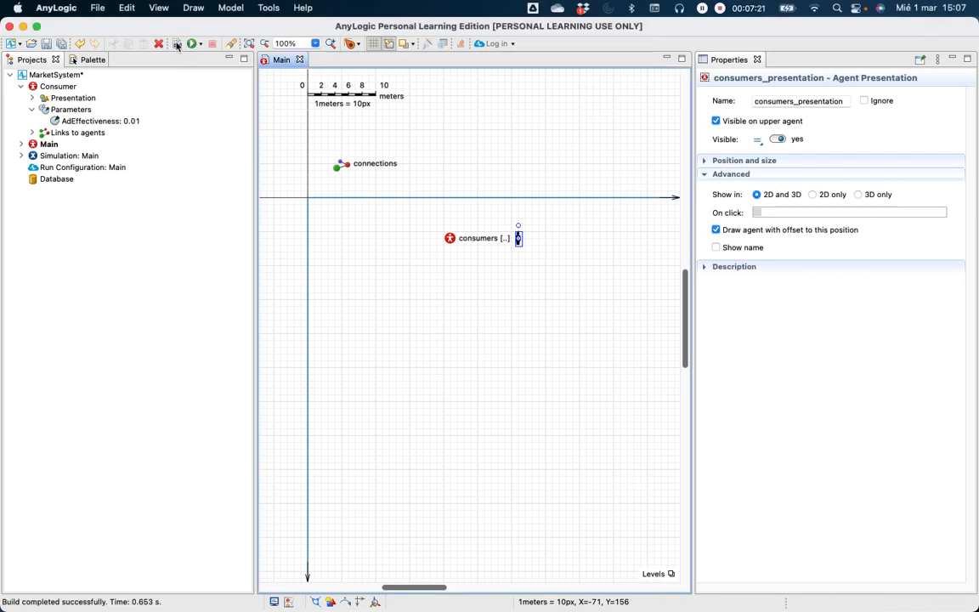
pyautogui.click(177, 44)
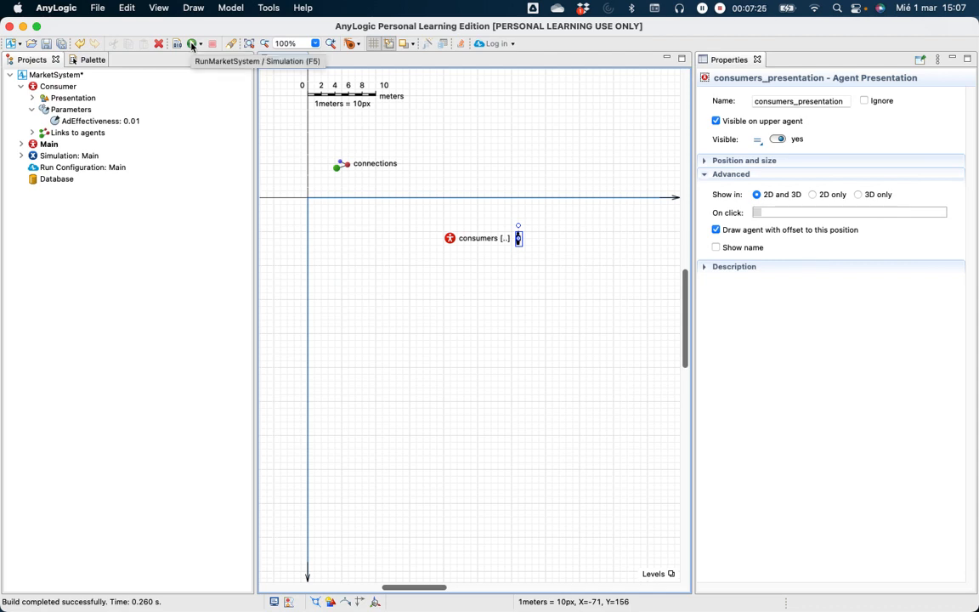
pyautogui.click(192, 44)
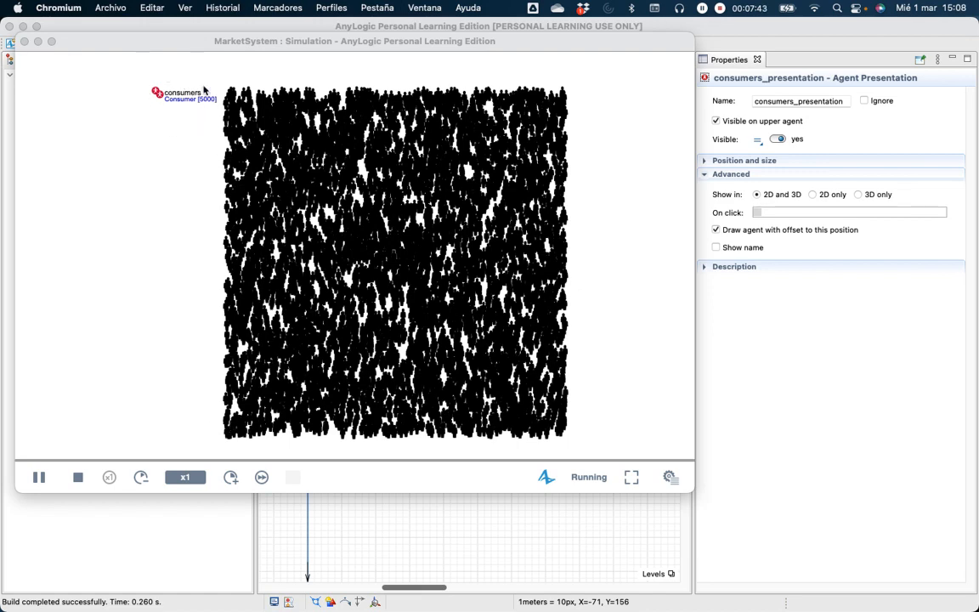
pyautogui.moveTo(249, 46); pyautogui.dragTo(540, 309)
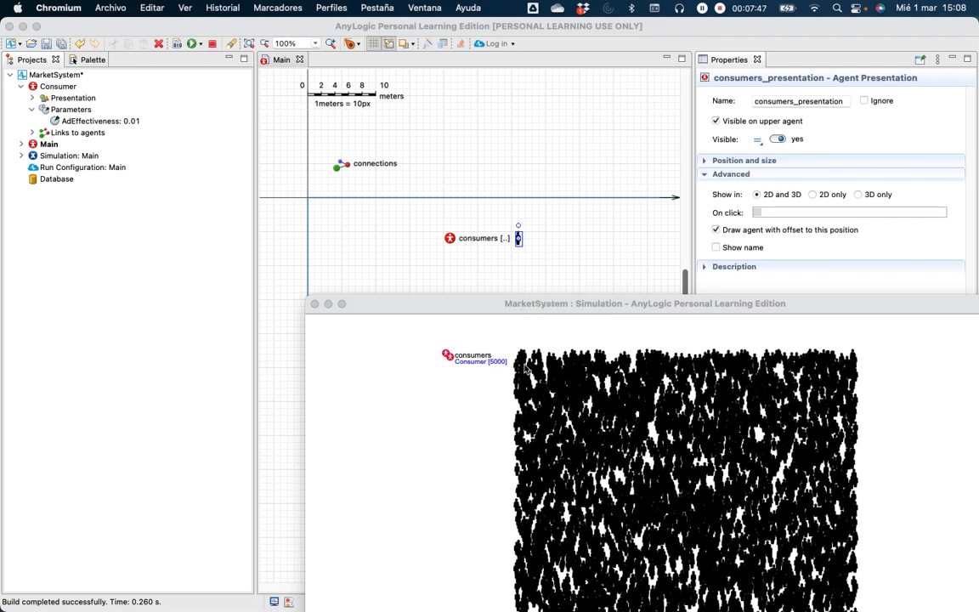
pyautogui.moveTo(598, 303); pyautogui.dragTo(331, 127)
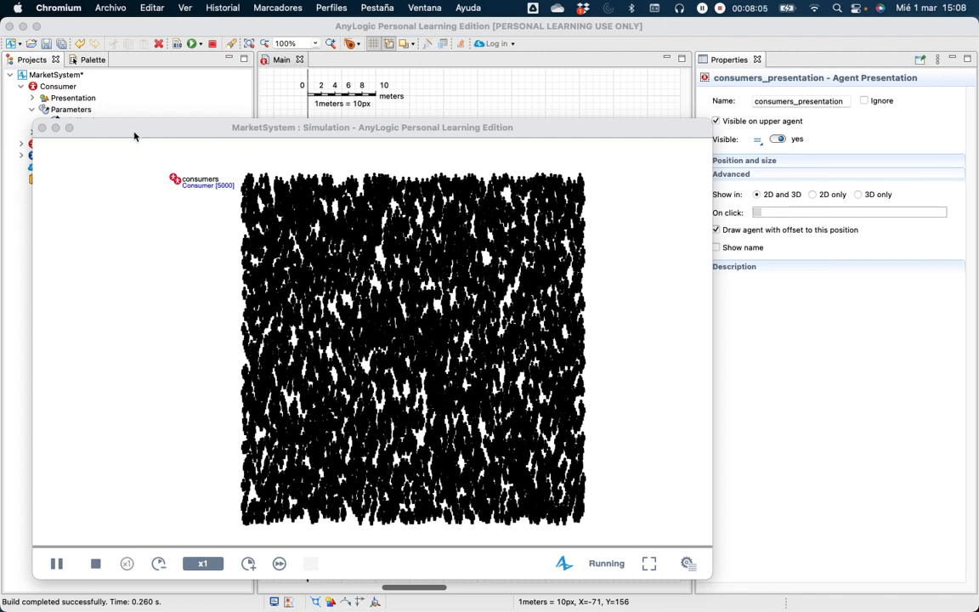
pyautogui.moveTo(110, 132); pyautogui.dragTo(190, 96)
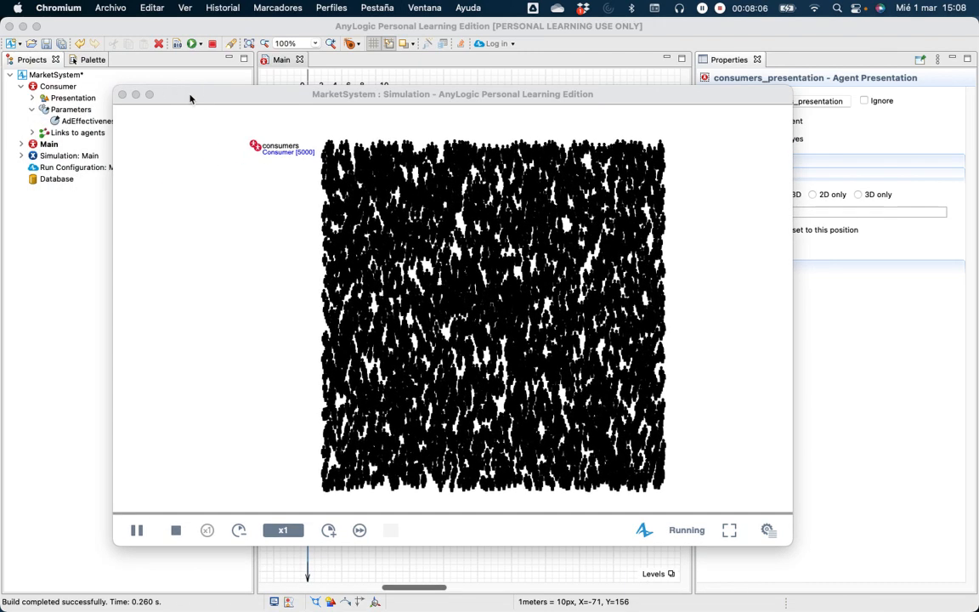
pyautogui.click(123, 95)
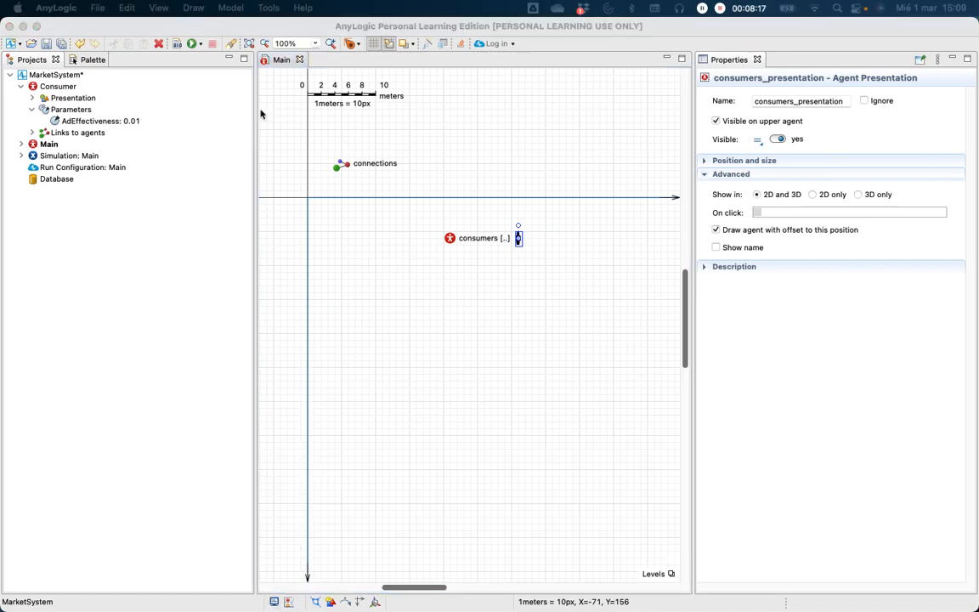
# Step: Open the Consumer agent type's diagram and examine its AdEffectiveness parameter
pyautogui.doubleClick(43, 87)
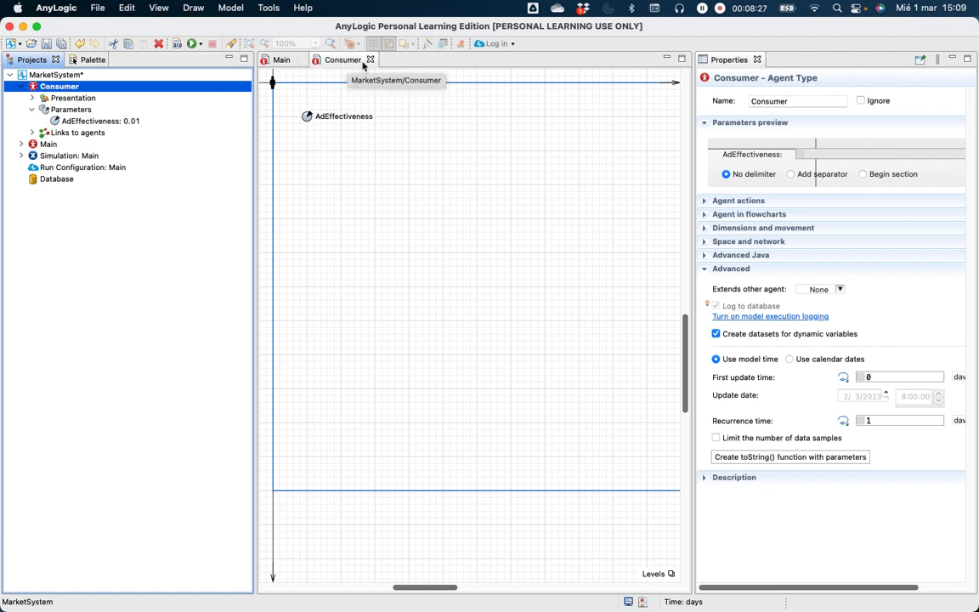
pyautogui.click(282, 60)
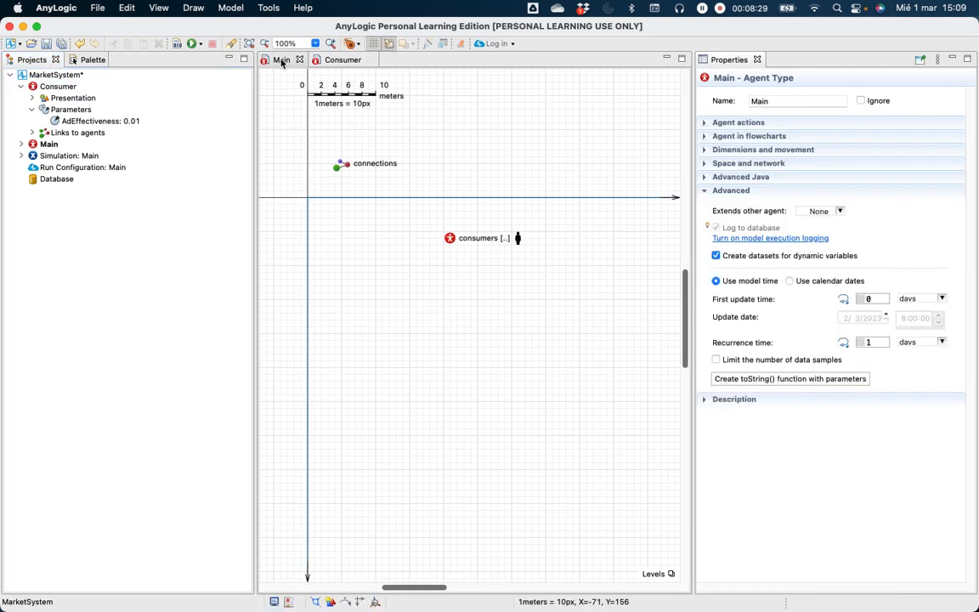
pyautogui.click(344, 60)
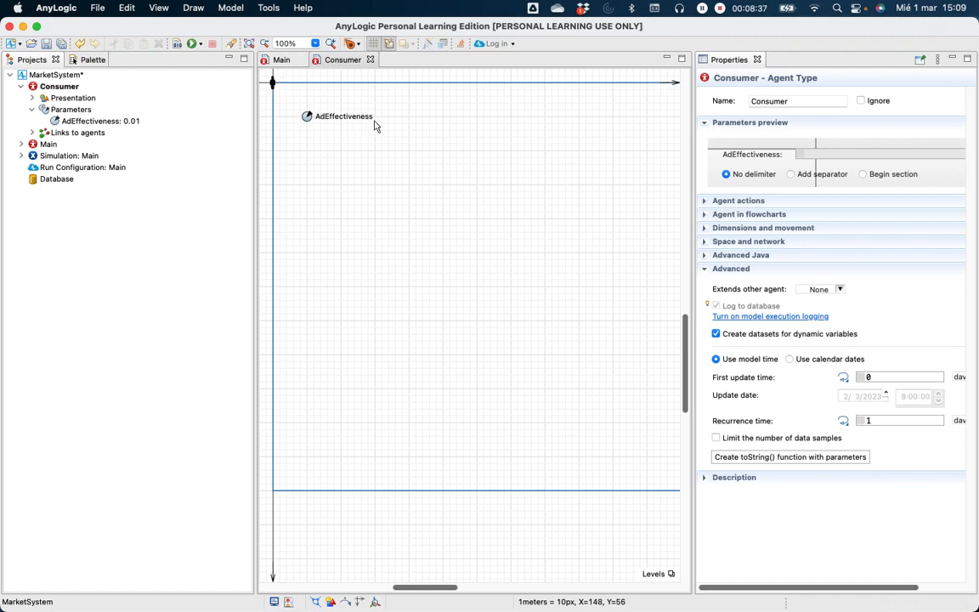
pyautogui.click(309, 116)
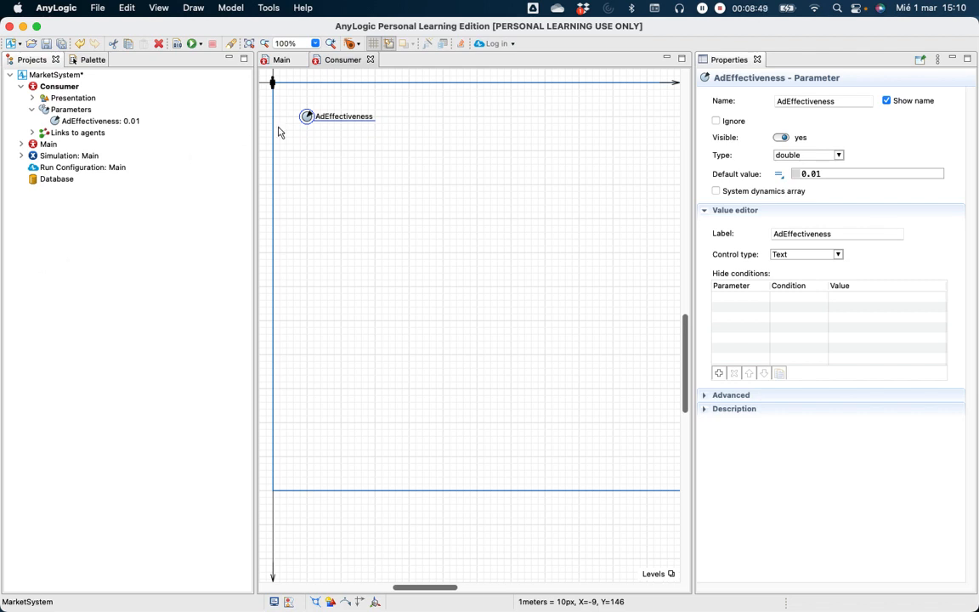
# Step: Add a statechart entry point to the Consumer diagram and attach a state directly beneath it
pyautogui.click(91, 61)
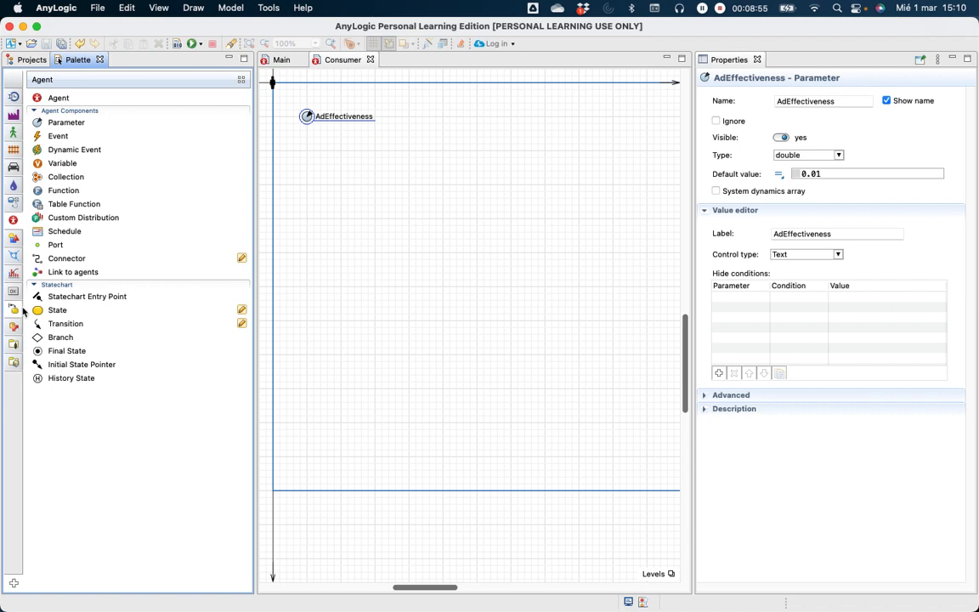
pyautogui.moveTo(13, 313)
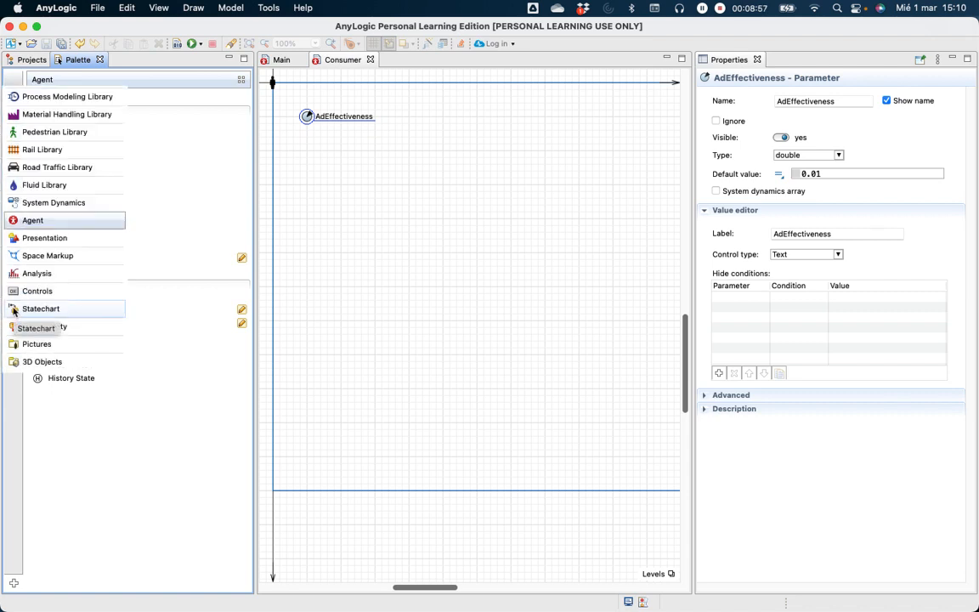
pyautogui.click(12, 312)
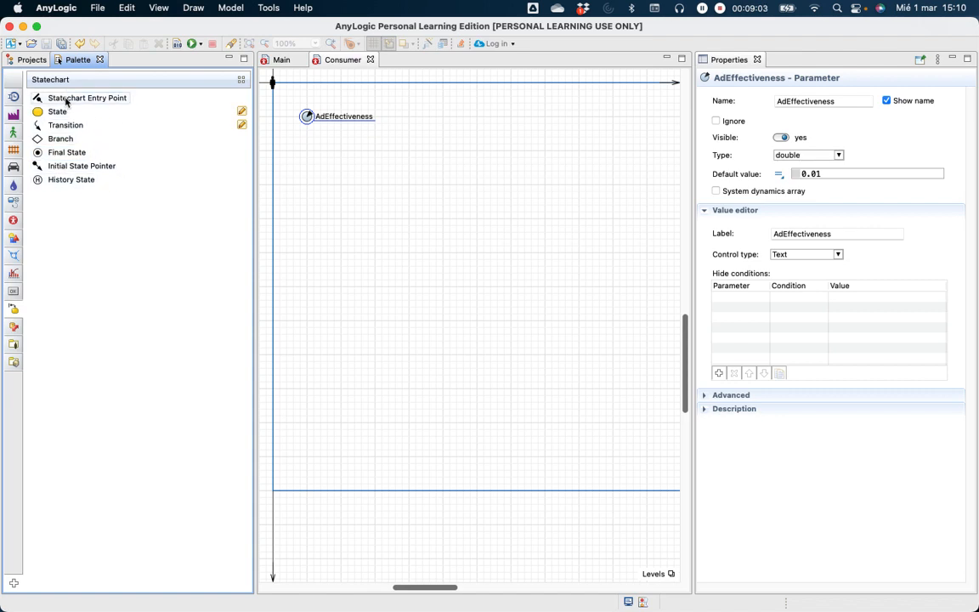
pyautogui.moveTo(66, 102); pyautogui.dragTo(511, 126)
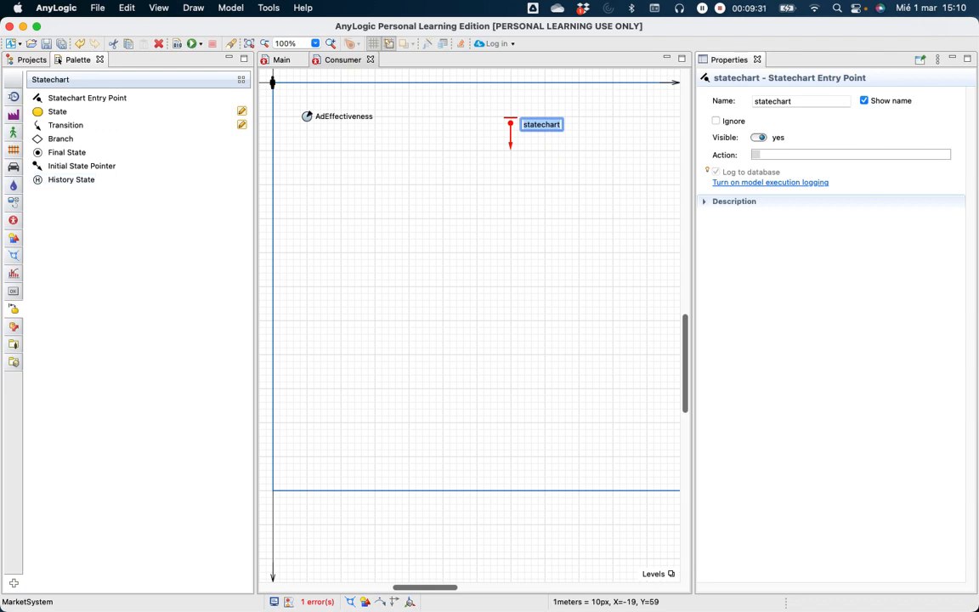
pyautogui.moveTo(58, 111); pyautogui.dragTo(480, 156)
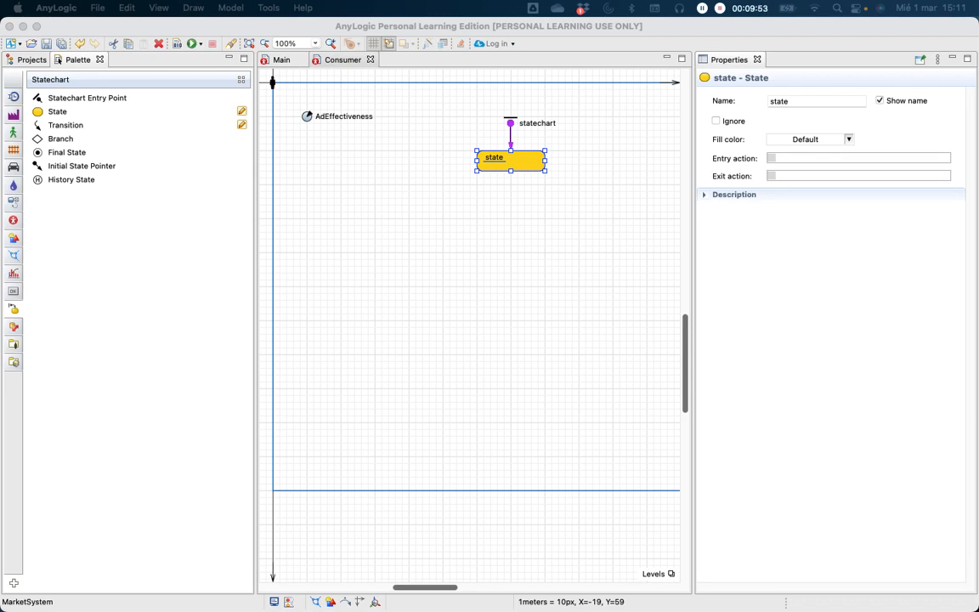
# Step: Rename the new state PotentialUser and set its fill color to lavender
pyautogui.click(797, 100)
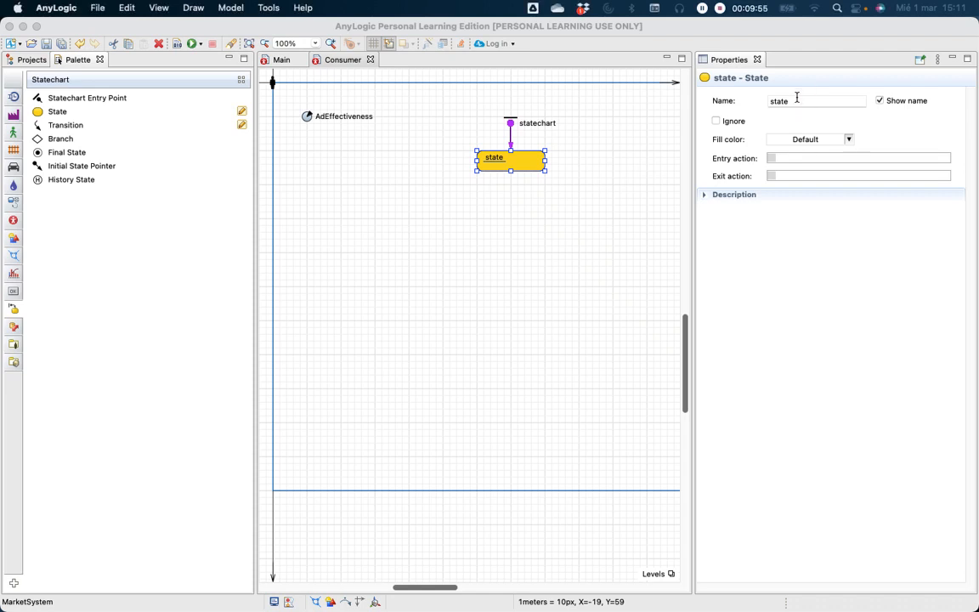
pyautogui.moveTo(797, 100); pyautogui.dragTo(770, 100)
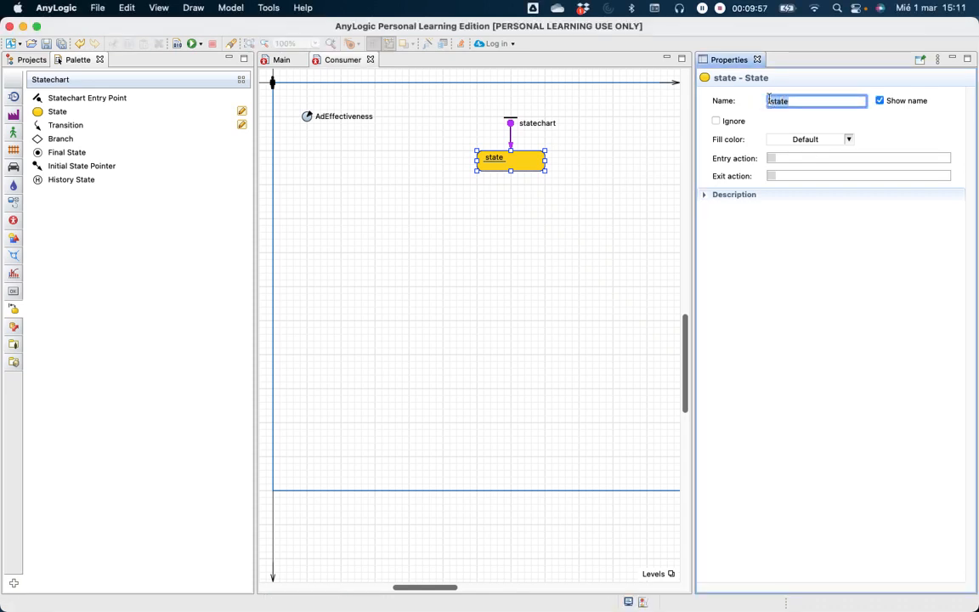
pyautogui.write('PotentialUser')
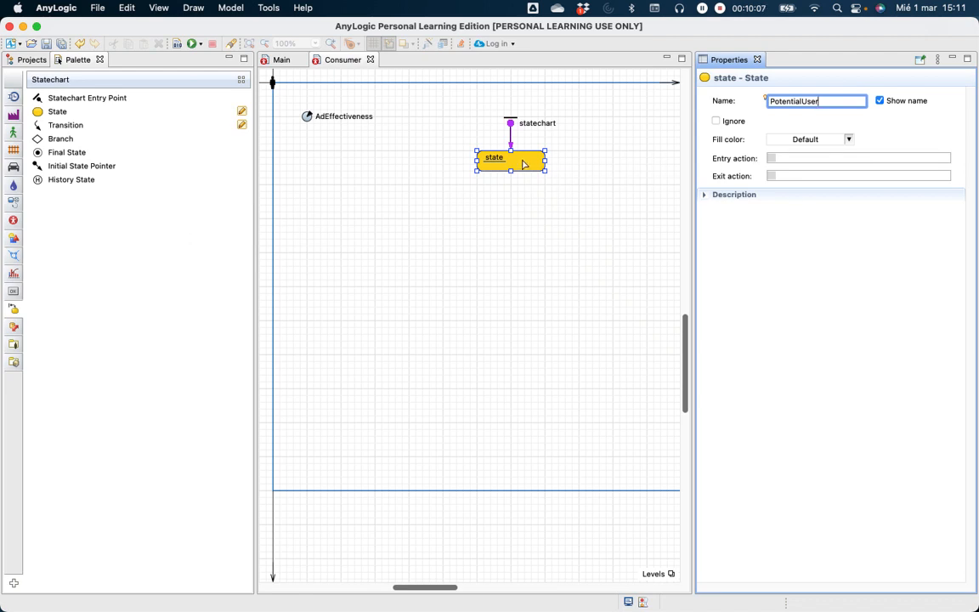
pyautogui.click(849, 140)
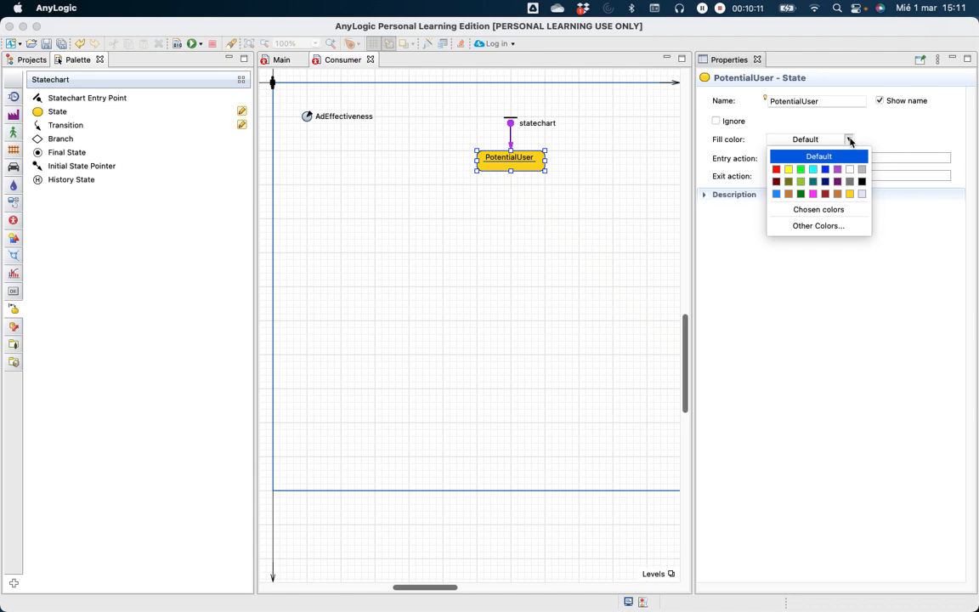
pyautogui.click(863, 195)
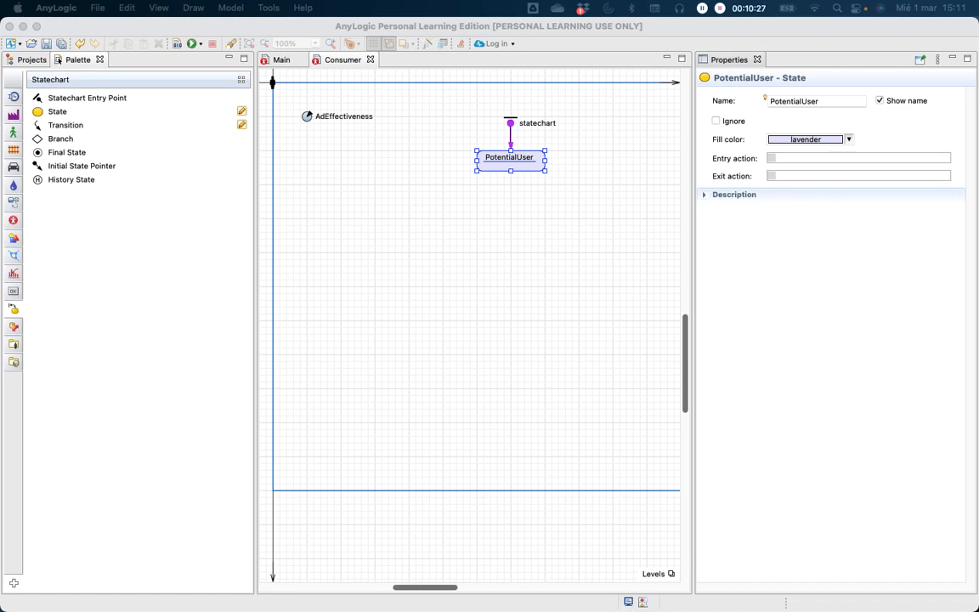
# Step: Set the PotentialUser state's entry action to shapeBody.setFillColor(lavender)
pyautogui.click(791, 157)
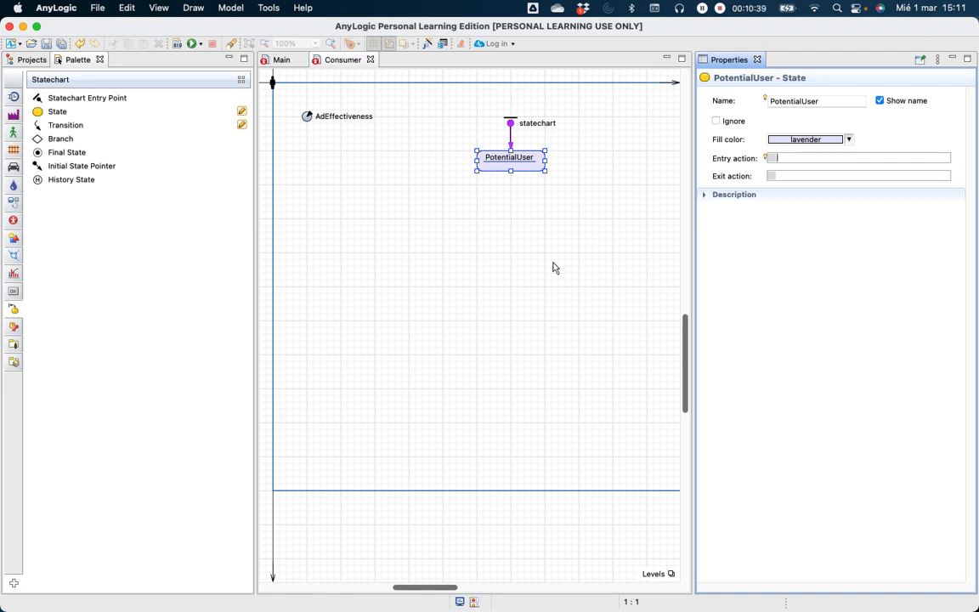
pyautogui.click(789, 158)
pyautogui.click(790, 158)
pyautogui.write('shapeBody.setFillColor(lavender)')
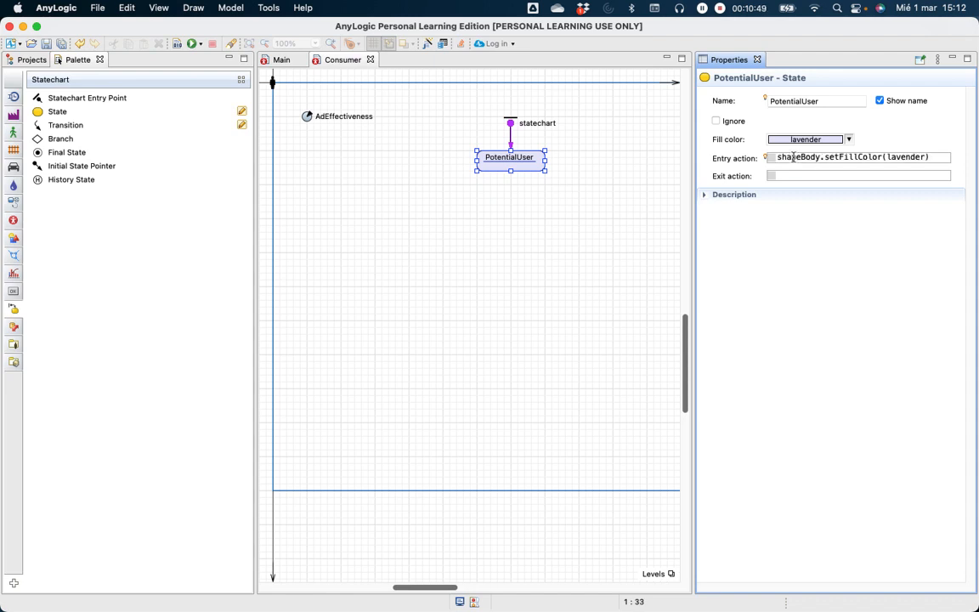
pyautogui.moveTo(780, 157); pyautogui.dragTo(816, 158)
pyautogui.click(932, 159)
# Step: Browse the code-completion suggestions for "s" in the PotentialUser state's exit action, leaving the action empty
pyautogui.click(880, 175)
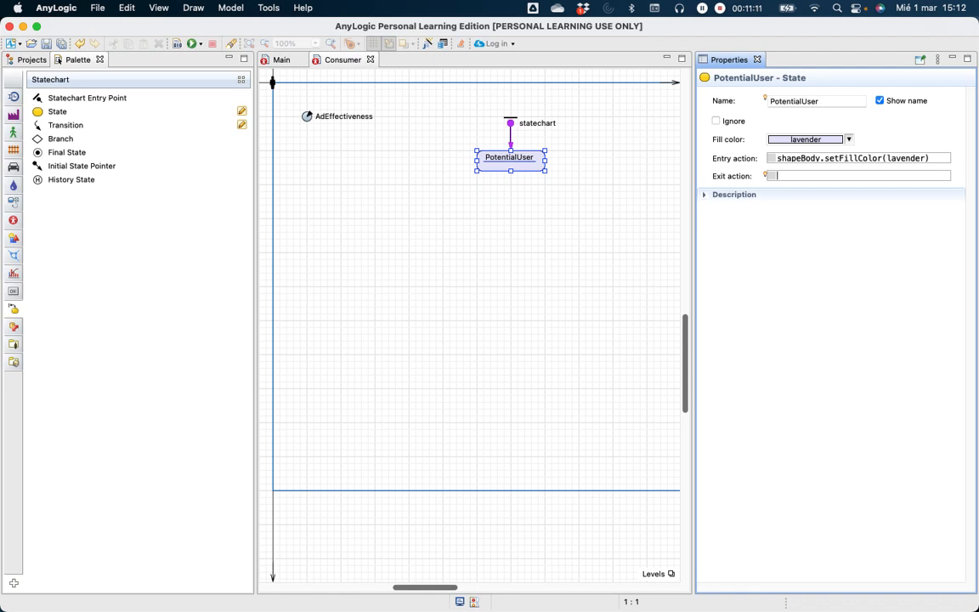
pyautogui.click(788, 175)
pyautogui.hotkey('ctrl', 'space')
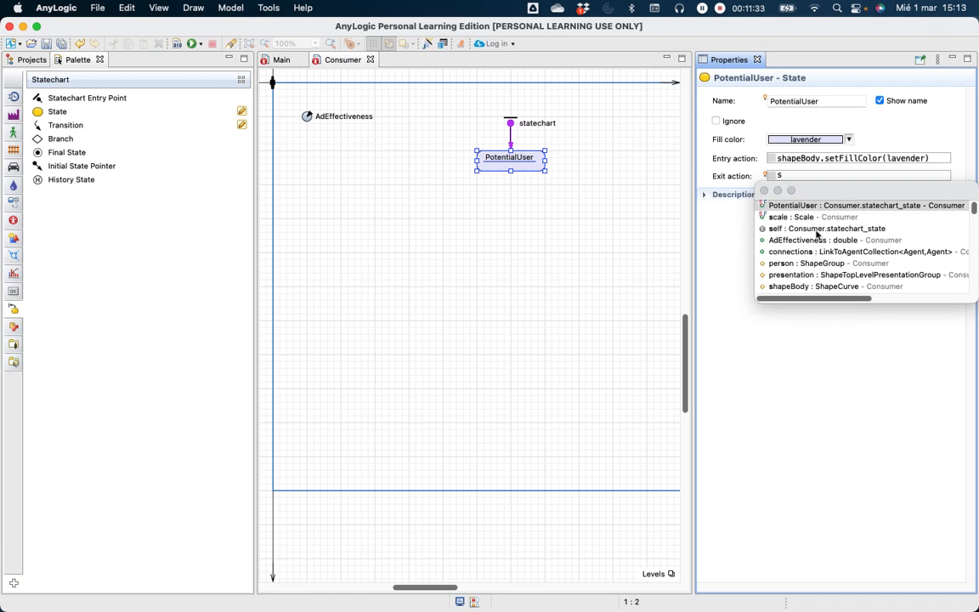
pyautogui.scroll(-3, 815, 241)
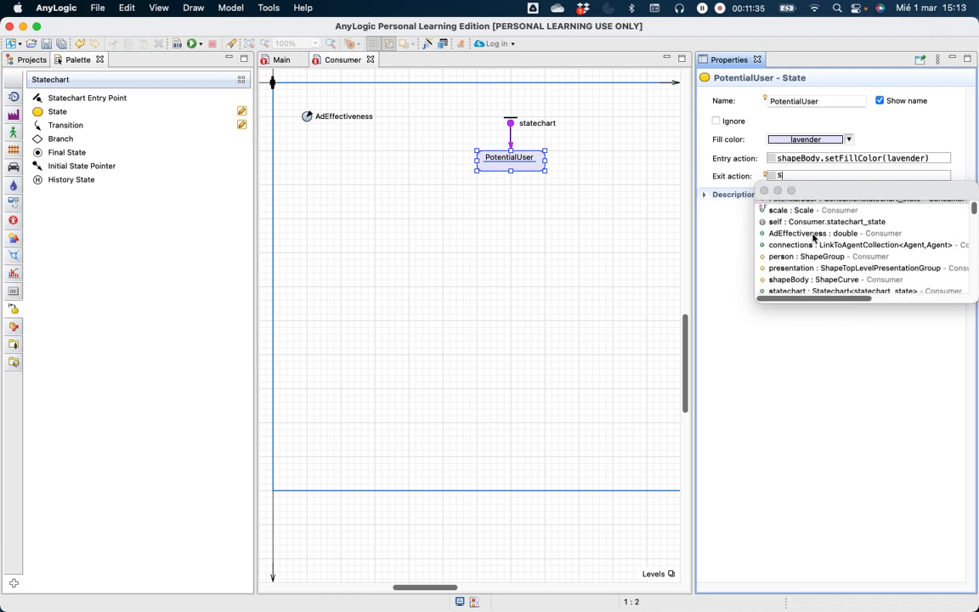
pyautogui.scroll(-3, 814, 240)
pyautogui.scroll(-2, 799, 231)
pyautogui.scroll(-5, 796, 255)
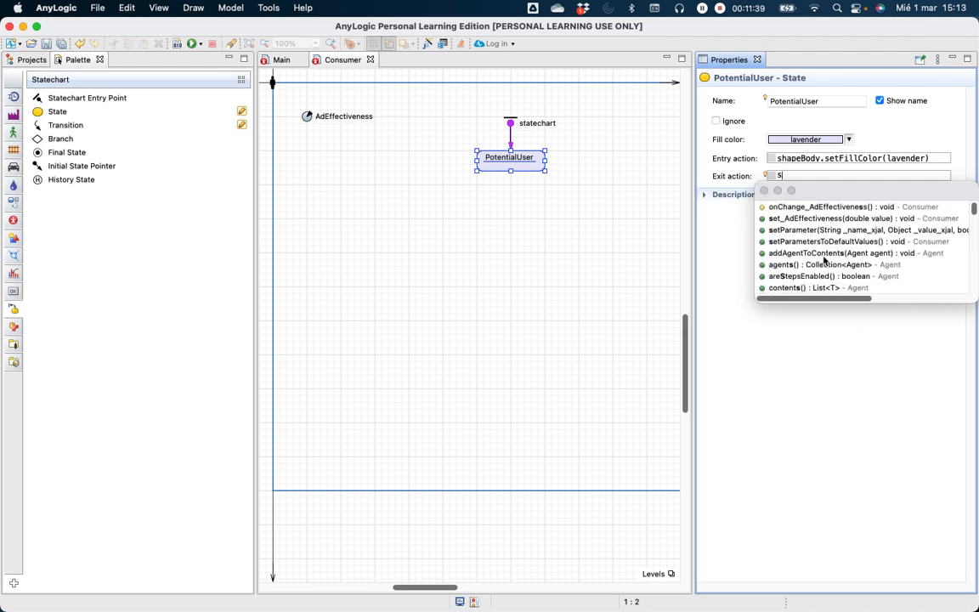
pyautogui.scroll(12, 797, 266)
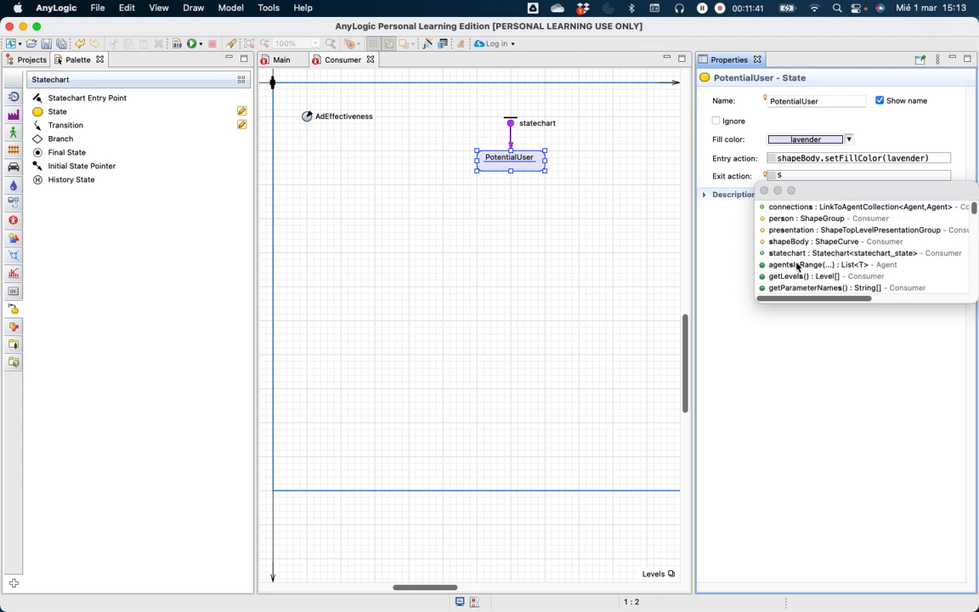
pyautogui.click(811, 176)
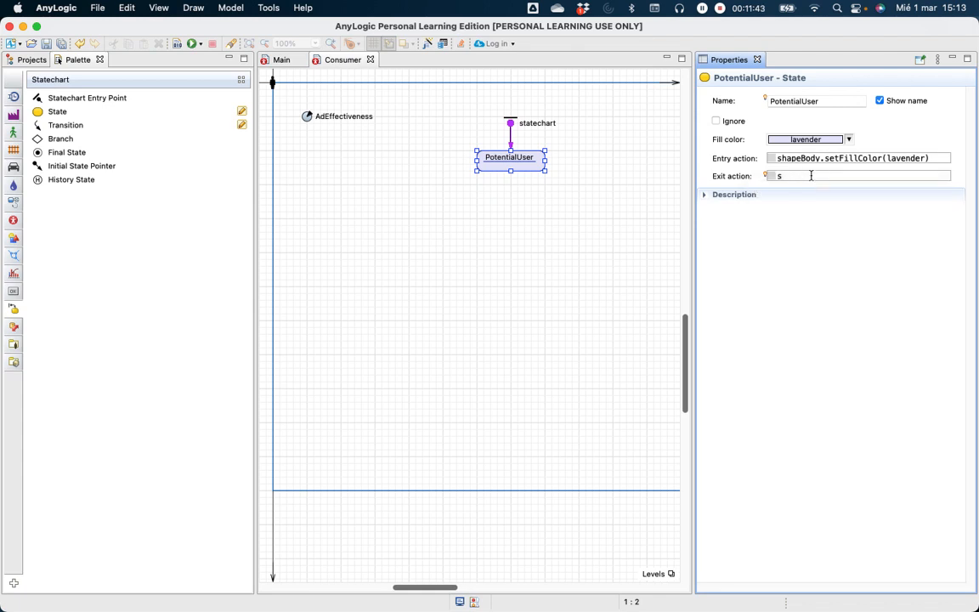
pyautogui.press('BackSpace')
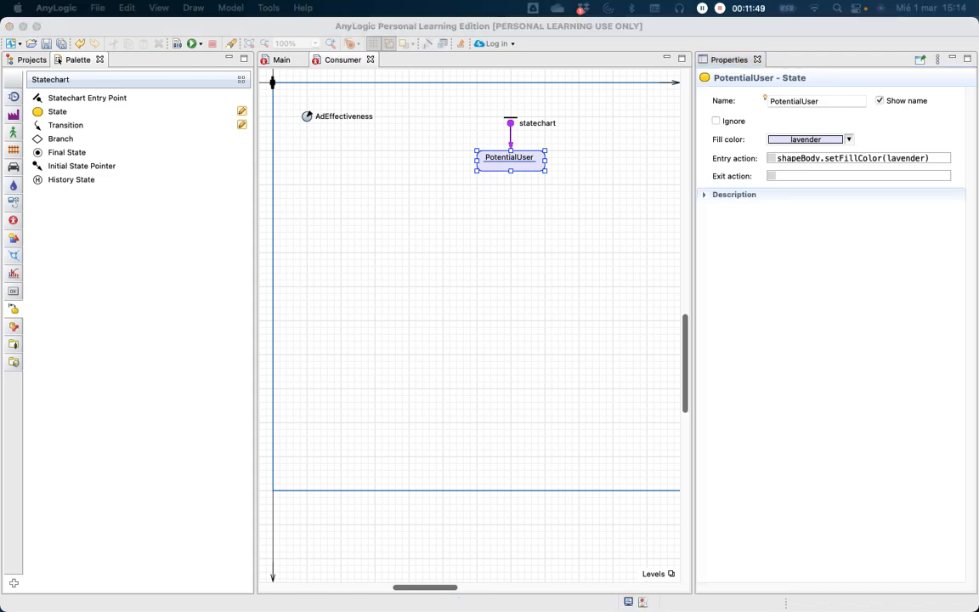
# Step: Add a second state below PotentialUser in the Consumer statechart and name it User
pyautogui.moveTo(41, 113); pyautogui.dragTo(477, 236)
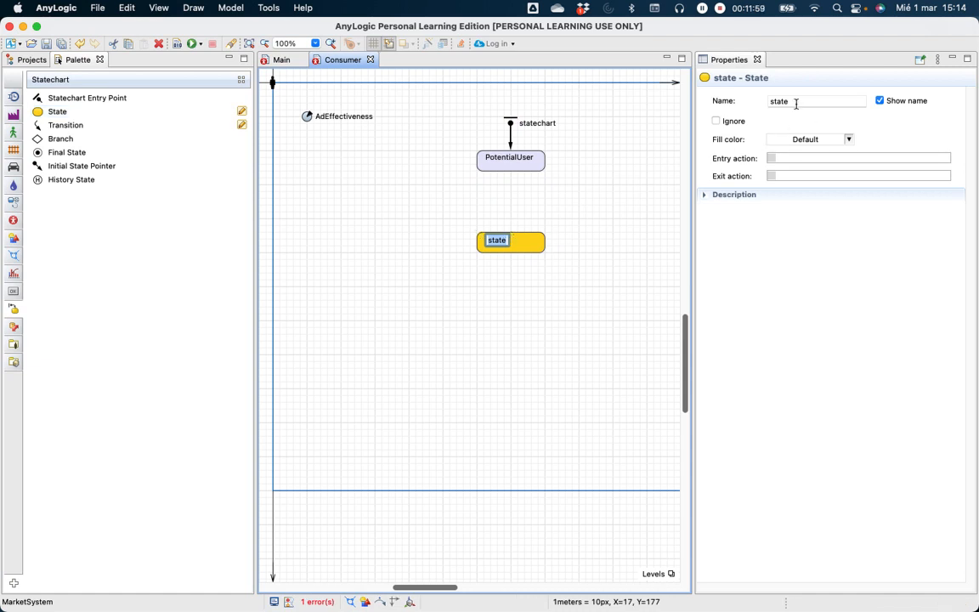
pyautogui.doubleClick(766, 102)
pyautogui.write('User')
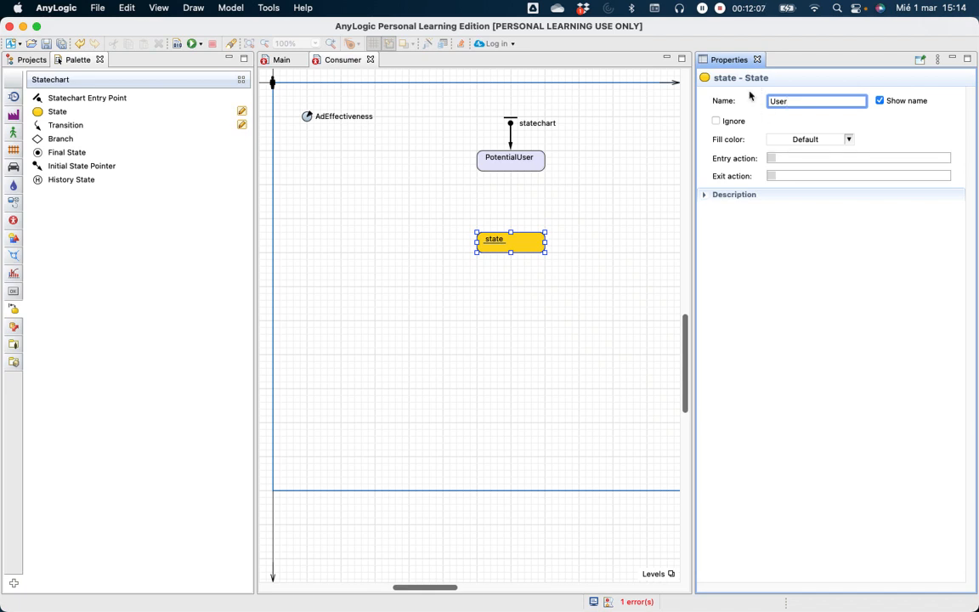
# Step: Set the User state's fill color to yellowGreen and its entry action to shapeBody.setFillColor(yellowGreen);
pyautogui.click(849, 140)
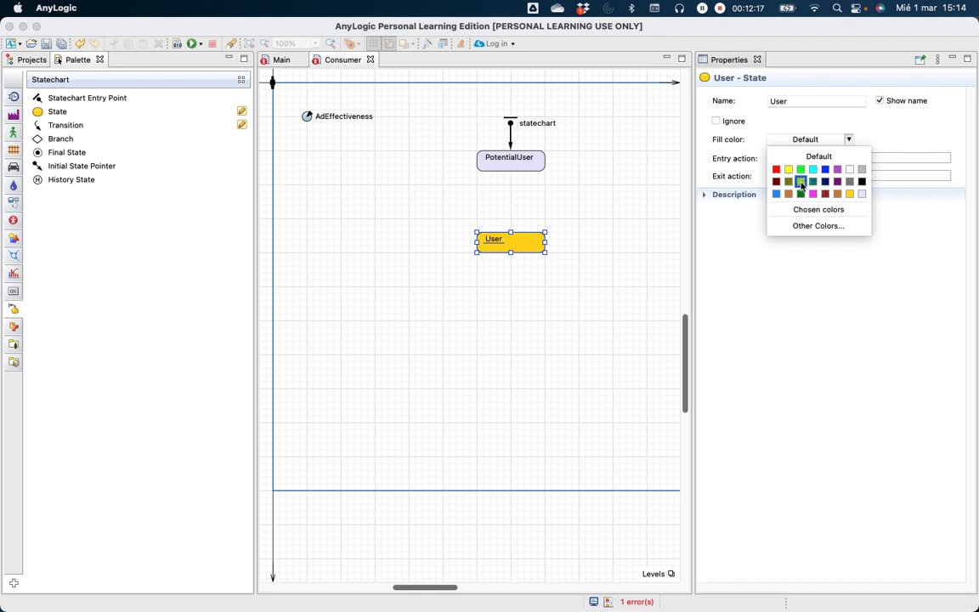
pyautogui.click(801, 182)
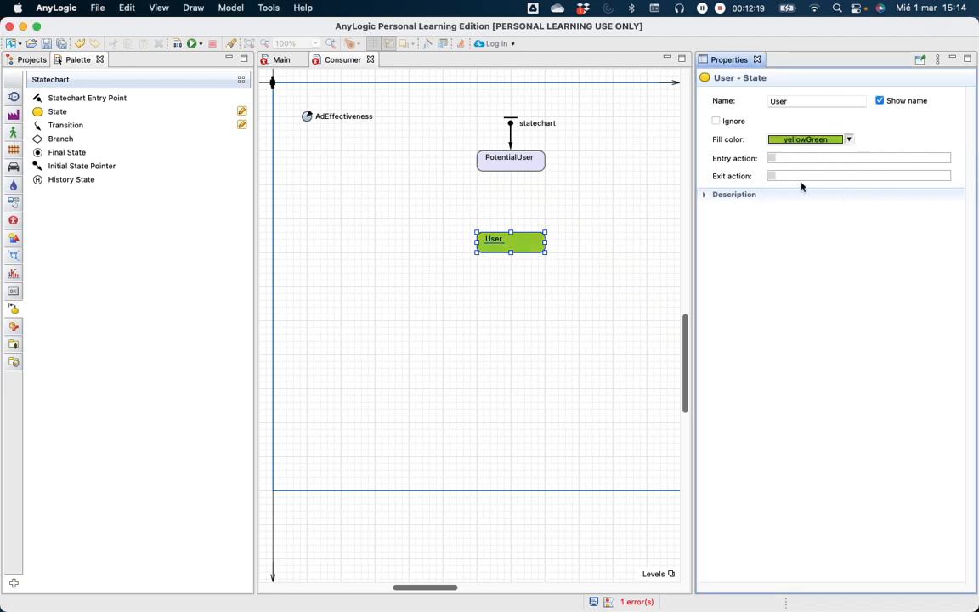
pyautogui.click(783, 158)
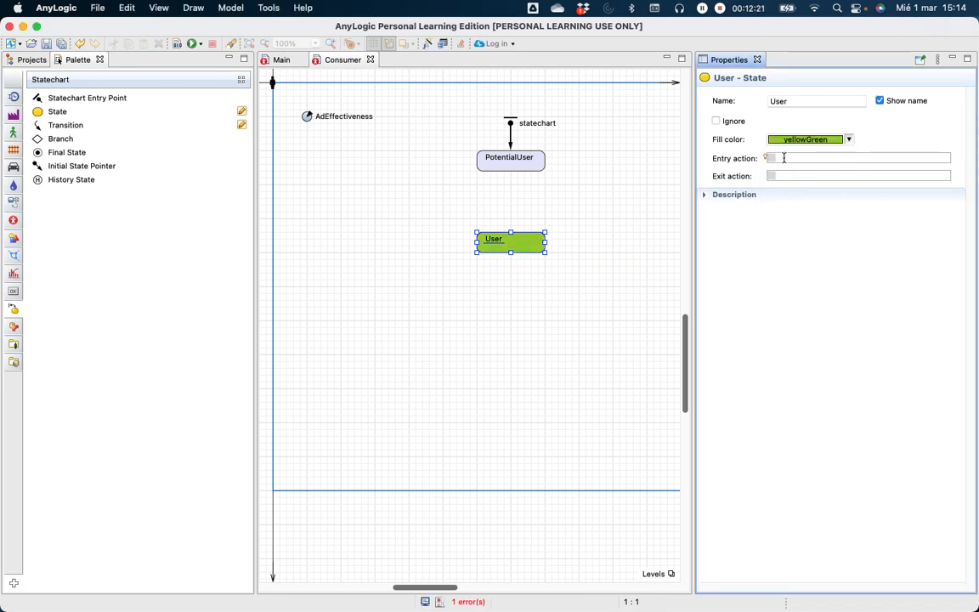
pyautogui.write('shapeBody.setFillColor(yellowGreen);')
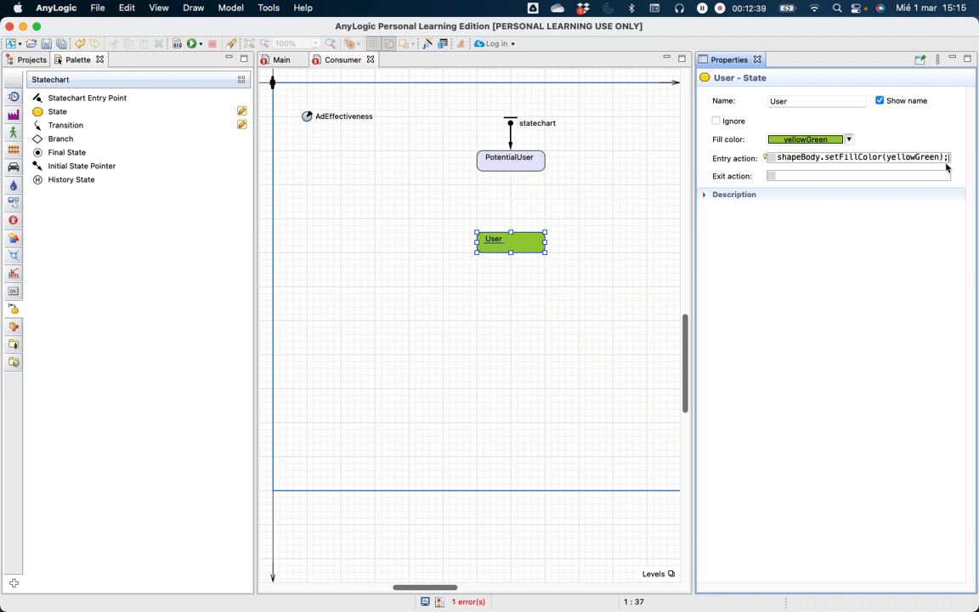
pyautogui.click(936, 176)
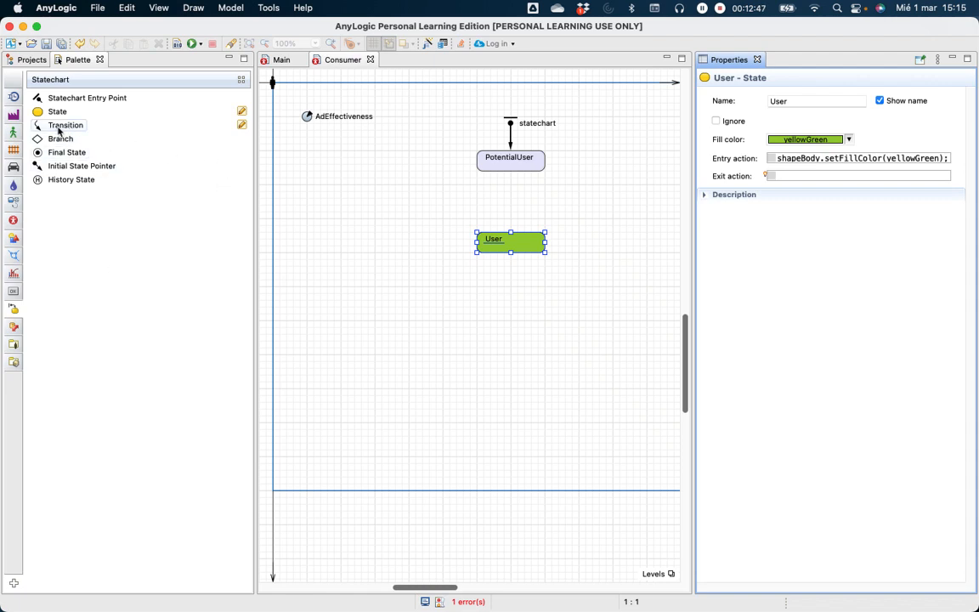
# Step: Add a transition running from the PotentialUser state down to the User state
pyautogui.moveTo(66, 128)
pyautogui.moveTo(66, 126); pyautogui.dragTo(508, 174)
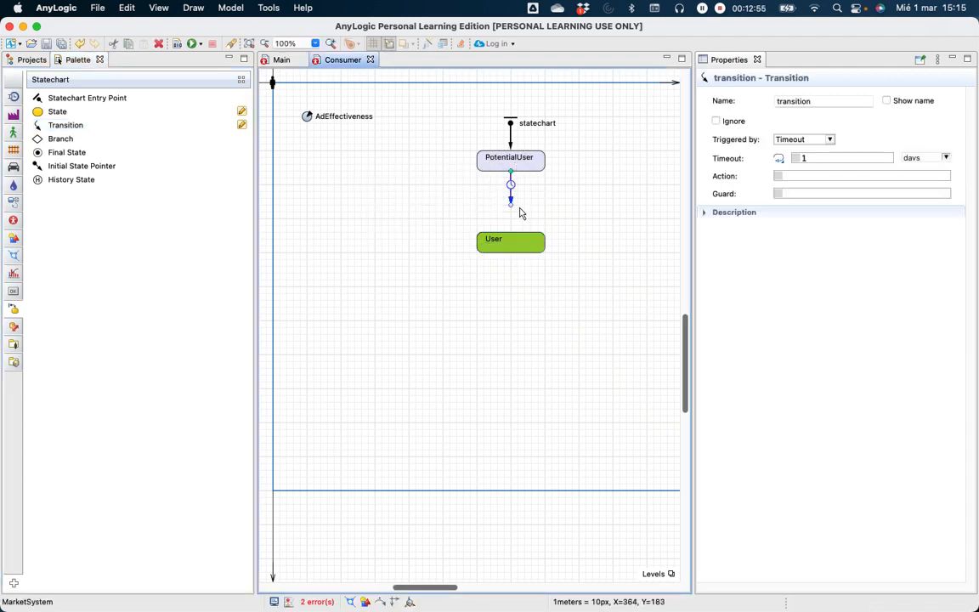
pyautogui.moveTo(511, 205); pyautogui.dragTo(511, 231)
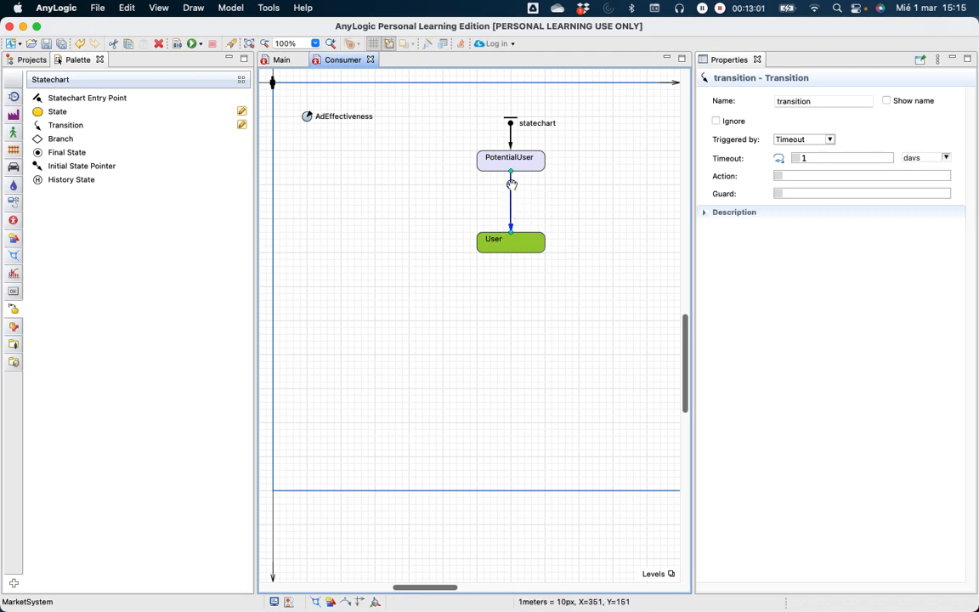
# Step: Name the transition between the two states Ad and display its name beside the middle of the arrow
pyautogui.click(512, 190)
pyautogui.doubleClick(779, 101)
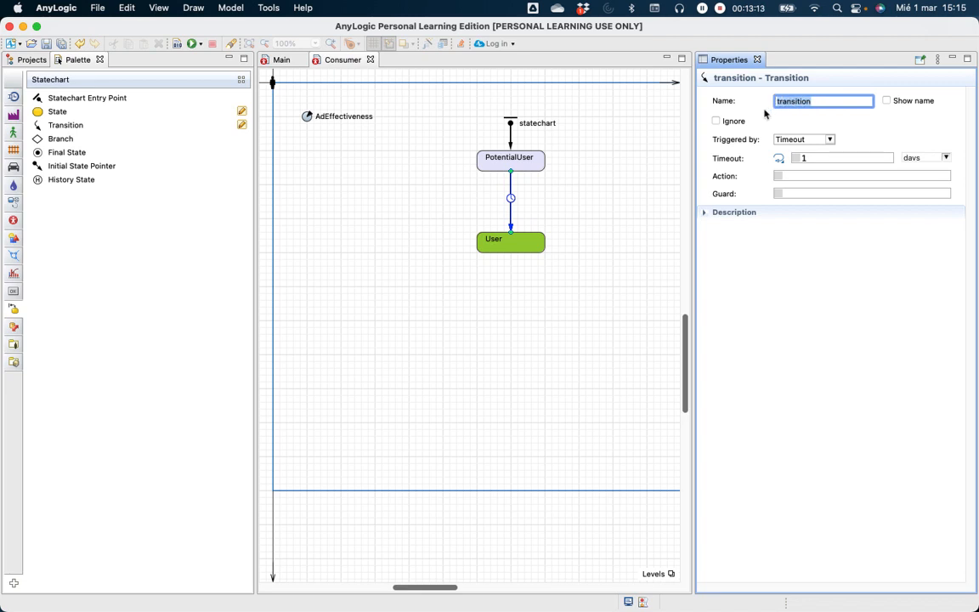
pyautogui.write('Ad')
pyautogui.click(886, 102)
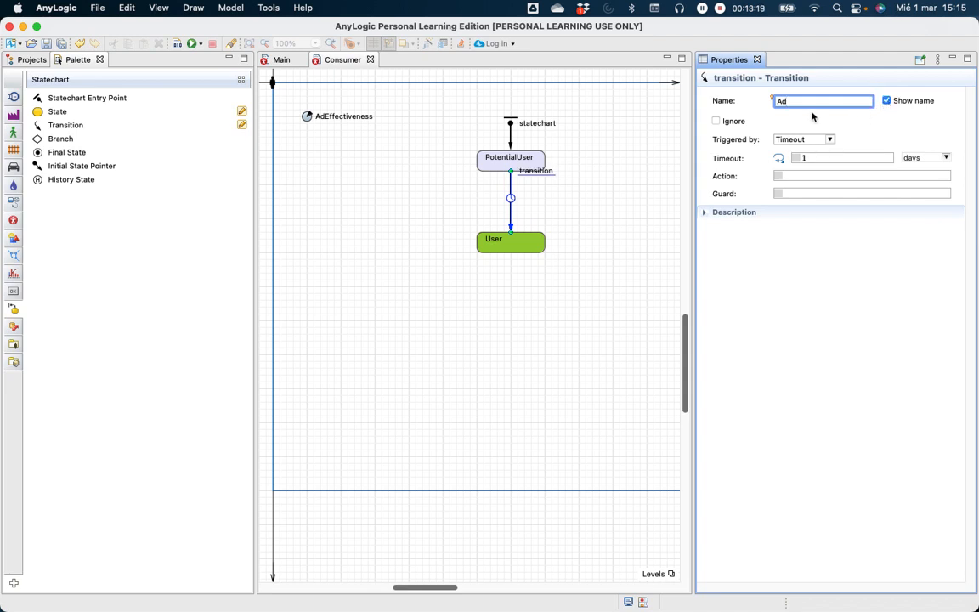
pyautogui.click(820, 158)
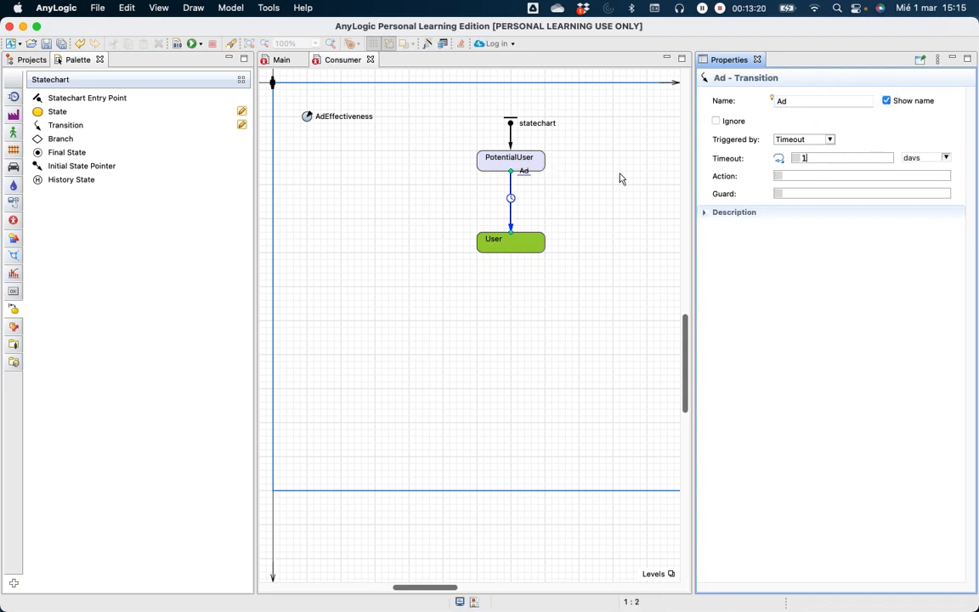
pyautogui.click(527, 176)
pyautogui.moveTo(523, 171); pyautogui.dragTo(523, 198)
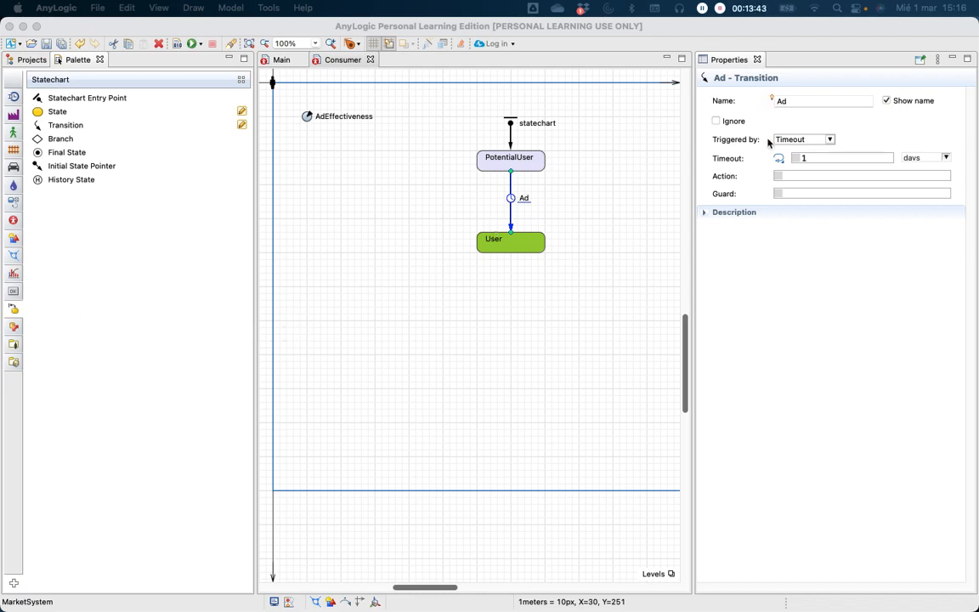
# Step: Make the Ad transition triggered by Rate, with AdEffectiveness per day as the rate
pyautogui.click(831, 140)
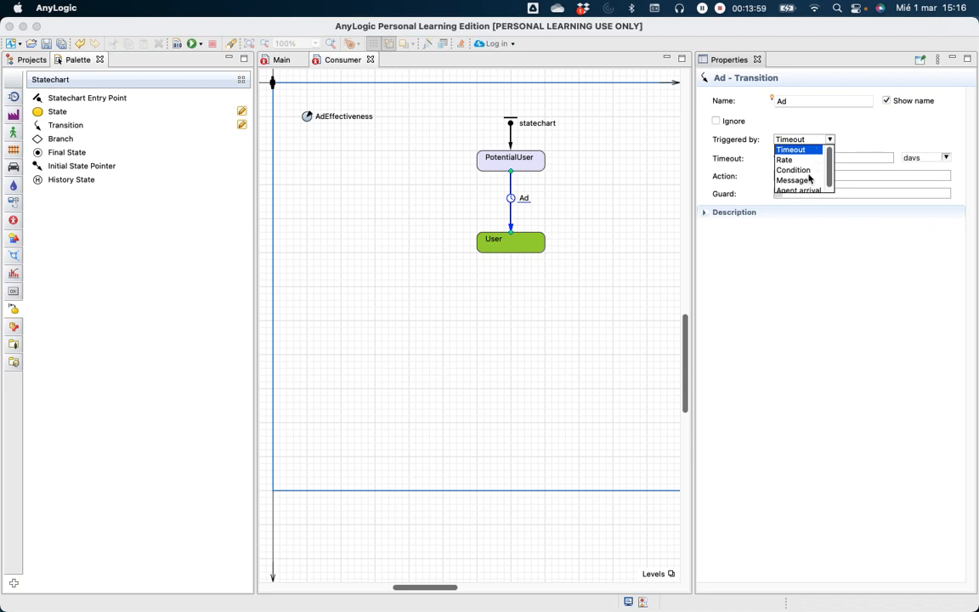
pyautogui.click(785, 160)
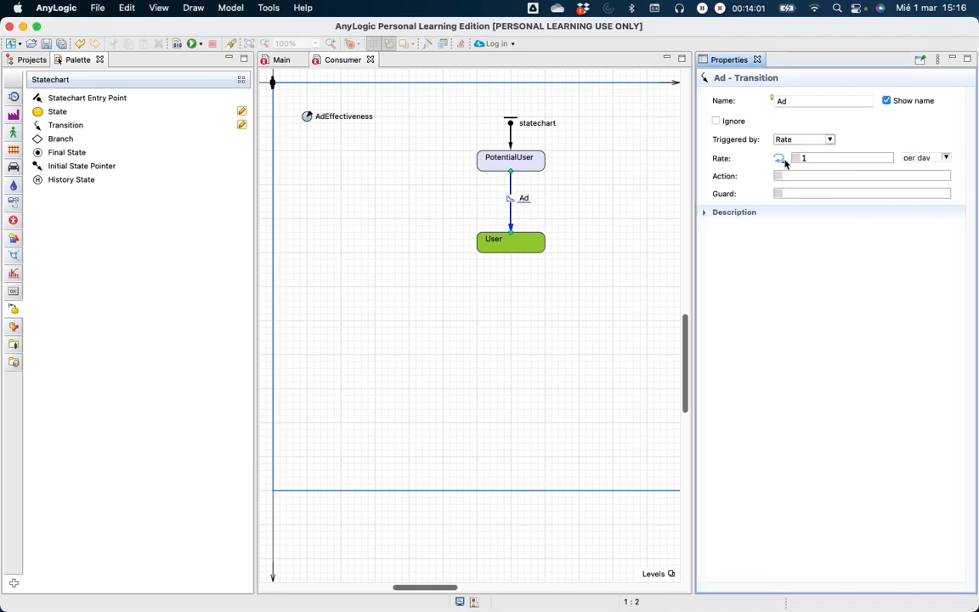
pyautogui.click(808, 157)
pyautogui.write('AdEffectiveness')
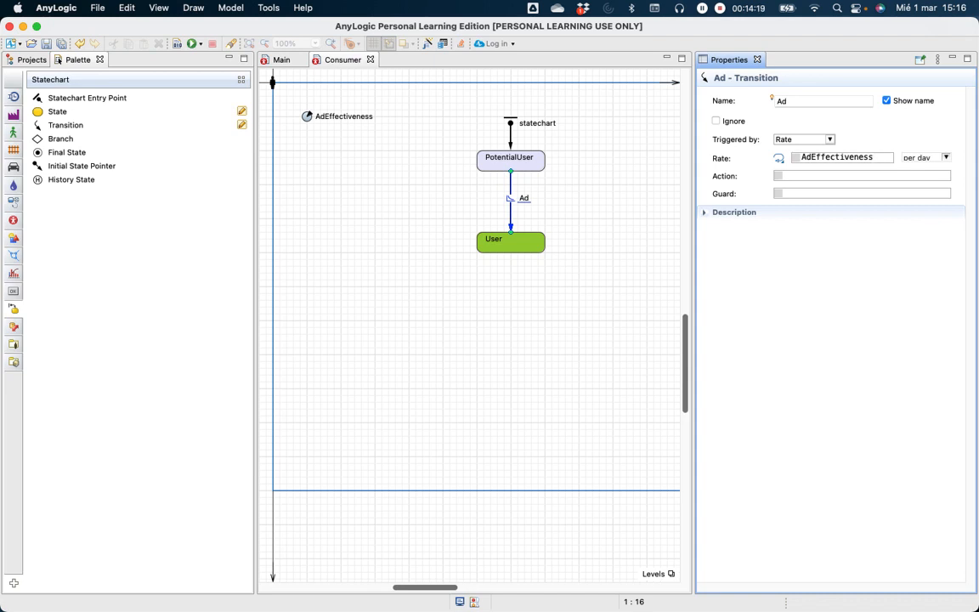
pyautogui.click(855, 175)
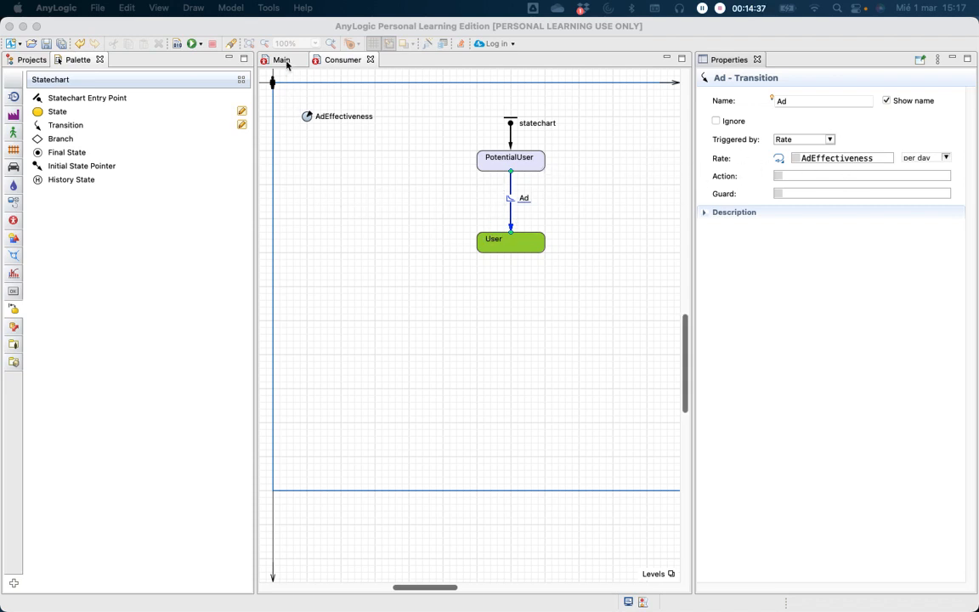
# Step: Run the MarketSystem simulation and raise its speed to x100 to watch the consumers change color
pyautogui.click(193, 45)
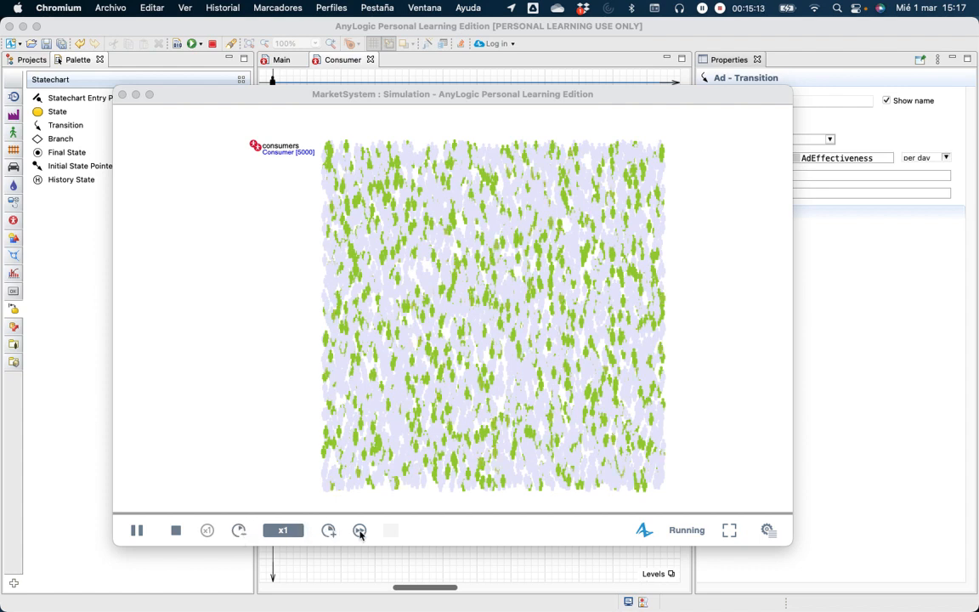
pyautogui.click(328, 530)
pyautogui.click(329, 530)
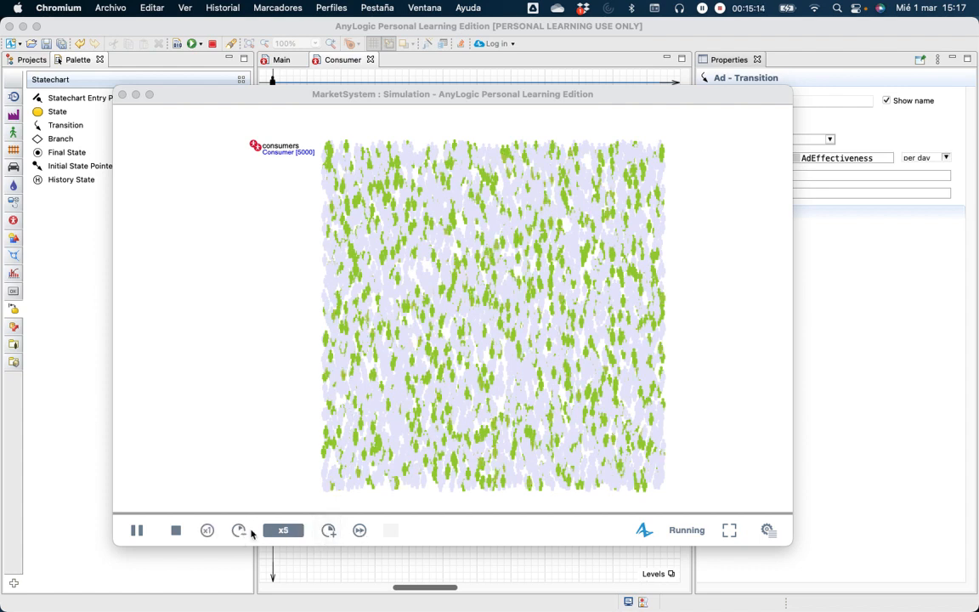
pyautogui.click(329, 530)
pyautogui.click(329, 531)
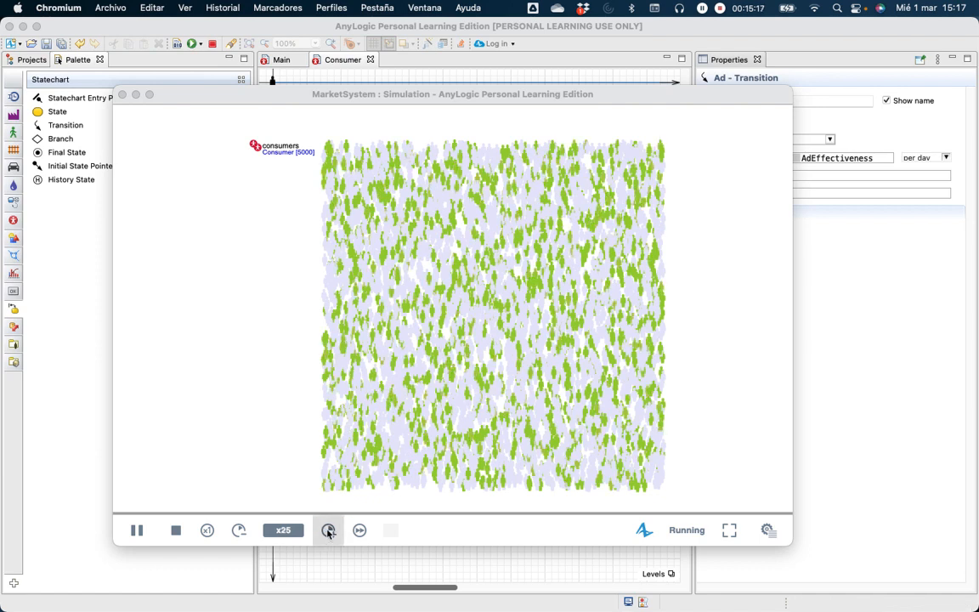
pyautogui.click(329, 530)
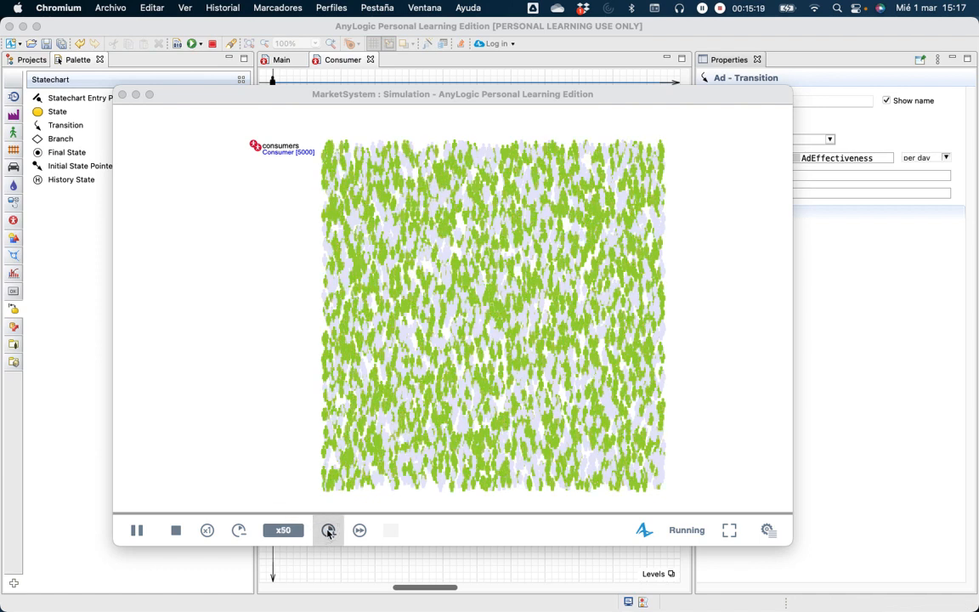
pyautogui.click(328, 530)
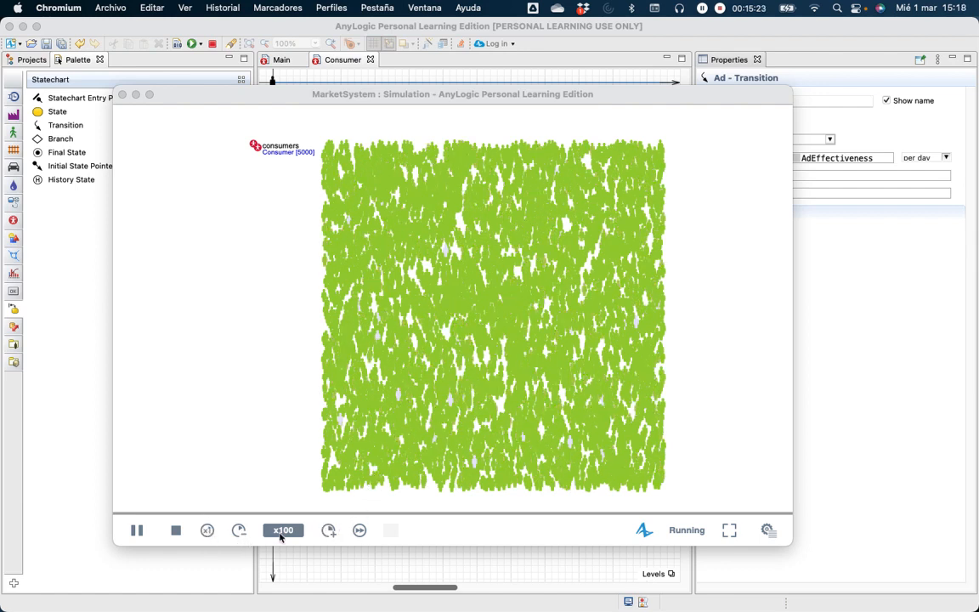
# Step: Return the simulation speed to x1, then stop the run and close its window
pyautogui.click(207, 529)
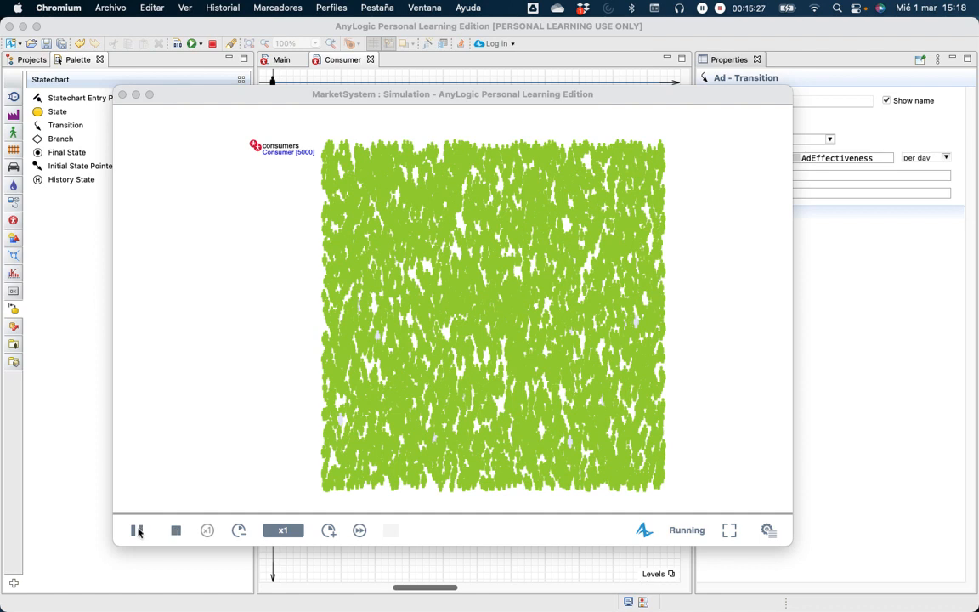
pyautogui.click(175, 530)
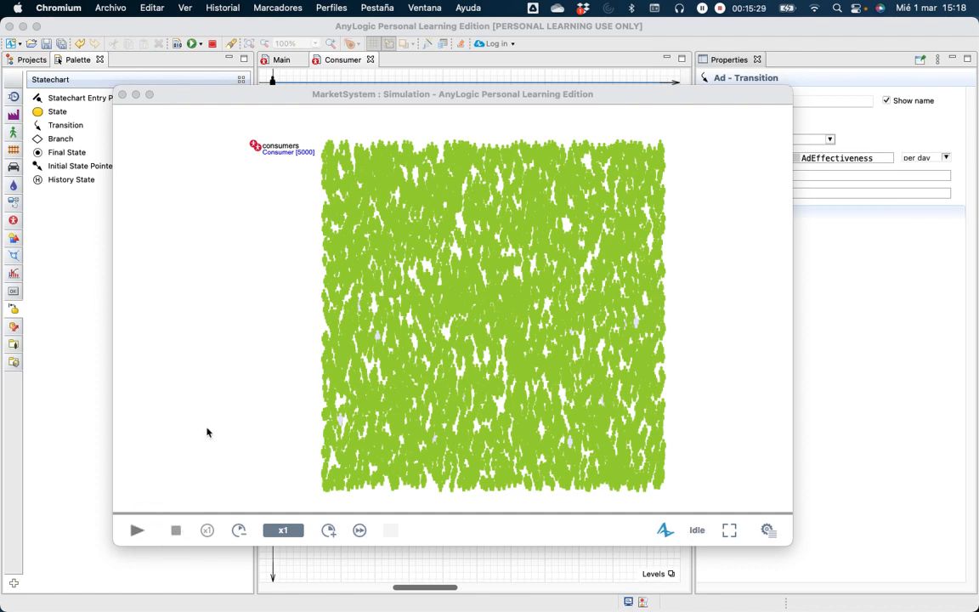
pyautogui.click(122, 96)
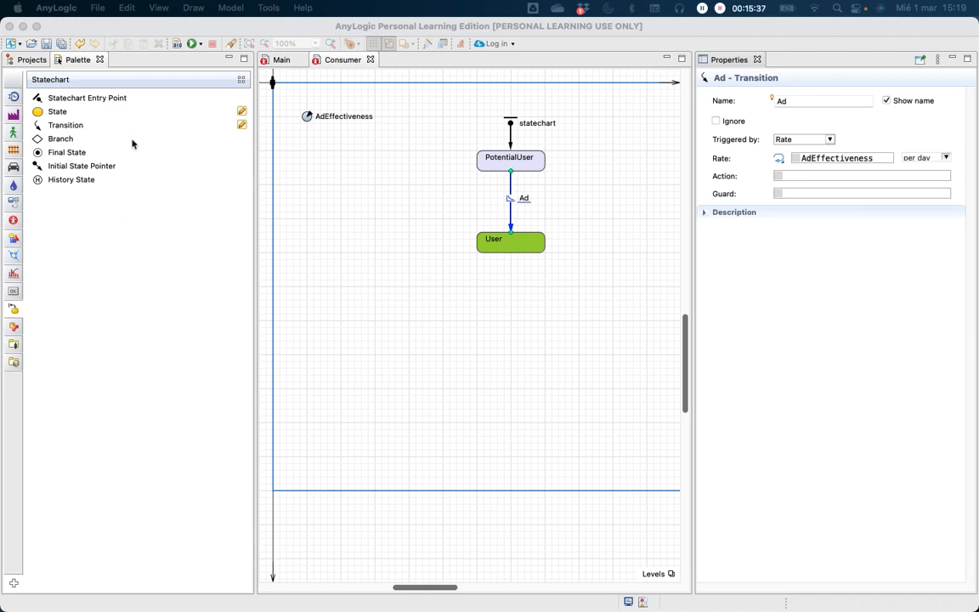
# Step: Open the Main diagram in a maximized editor and restore the palette beside it
pyautogui.click(284, 61)
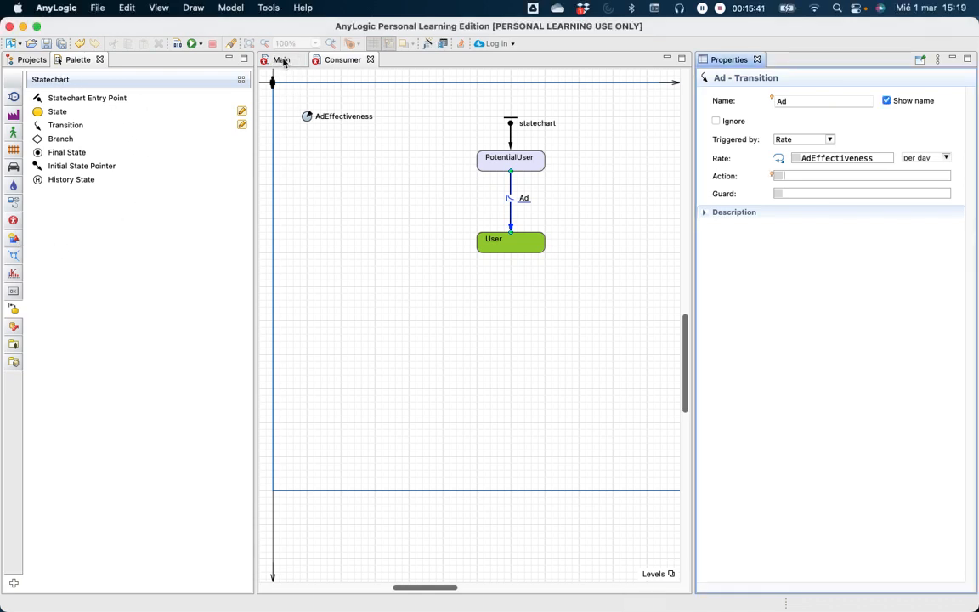
pyautogui.doubleClick(284, 61)
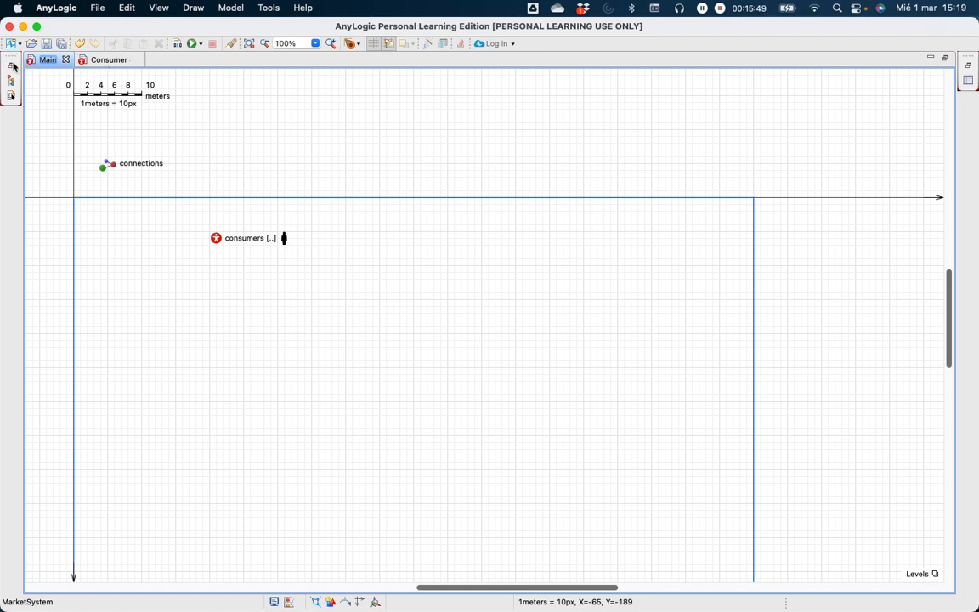
pyautogui.click(12, 68)
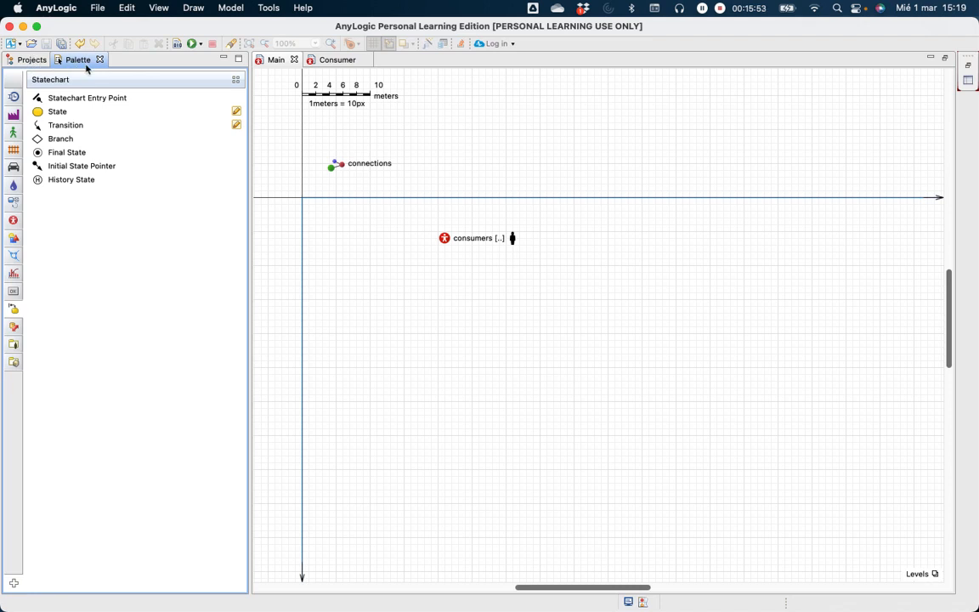
# Step: Restore the Properties view so that it is shown beside the Main diagram together with the palette
pyautogui.click(968, 68)
pyautogui.click(967, 61)
pyautogui.click(967, 61)
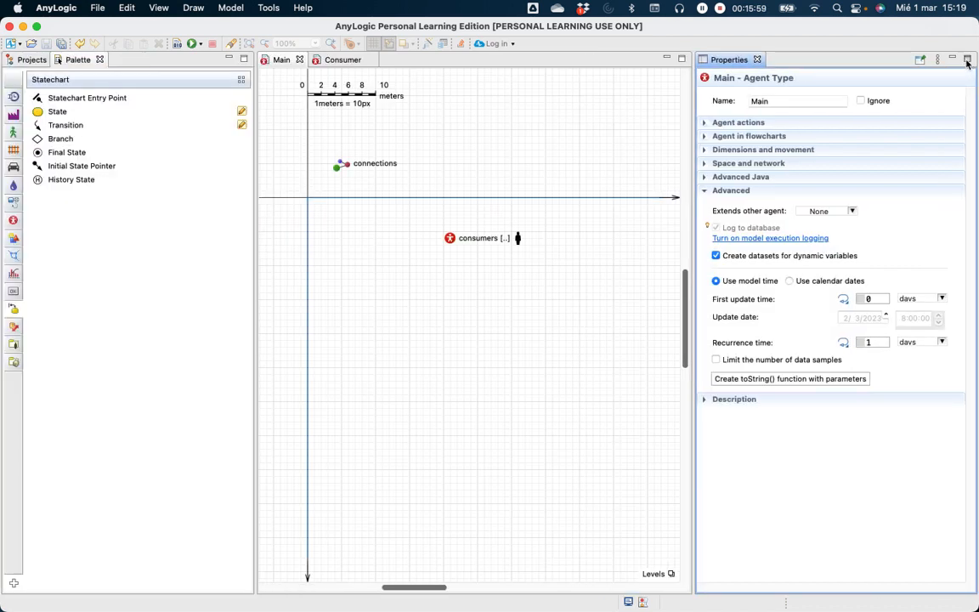
pyautogui.click(968, 61)
pyautogui.click(968, 63)
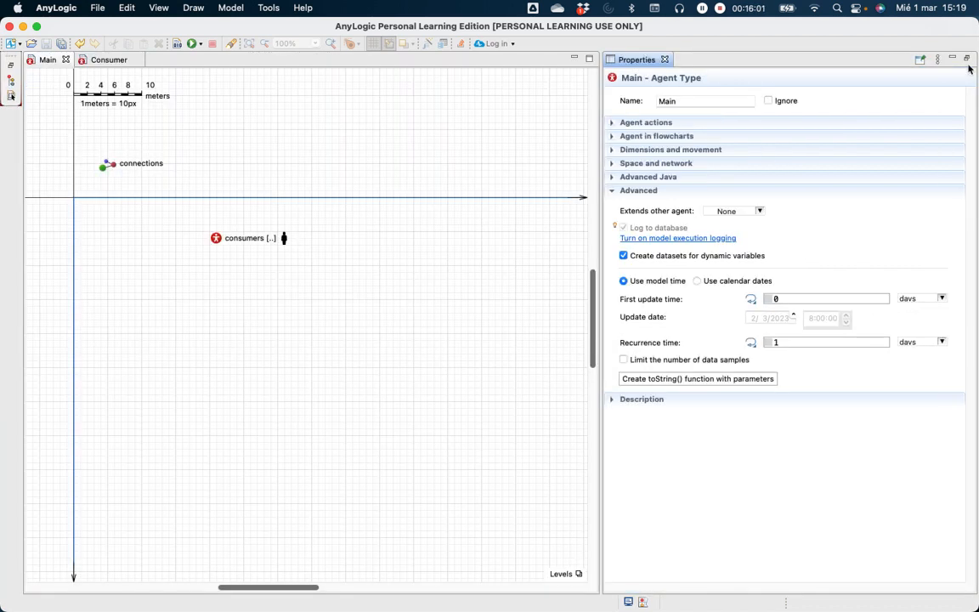
pyautogui.click(10, 64)
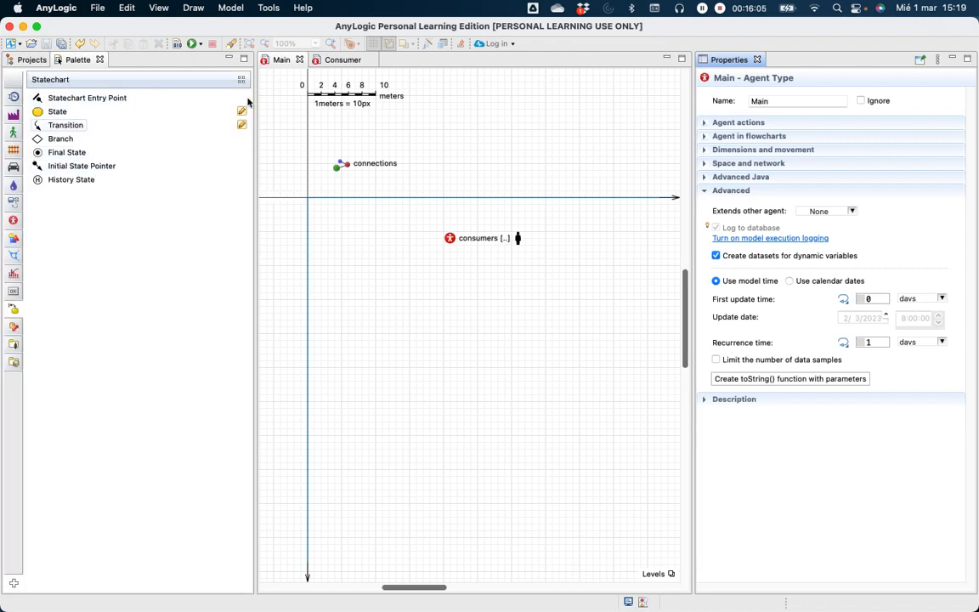
# Step: Add a Count statistic named NPotential to the consumers population, with the condition item.inState(Consumer.PotentialUser)
pyautogui.click(450, 239)
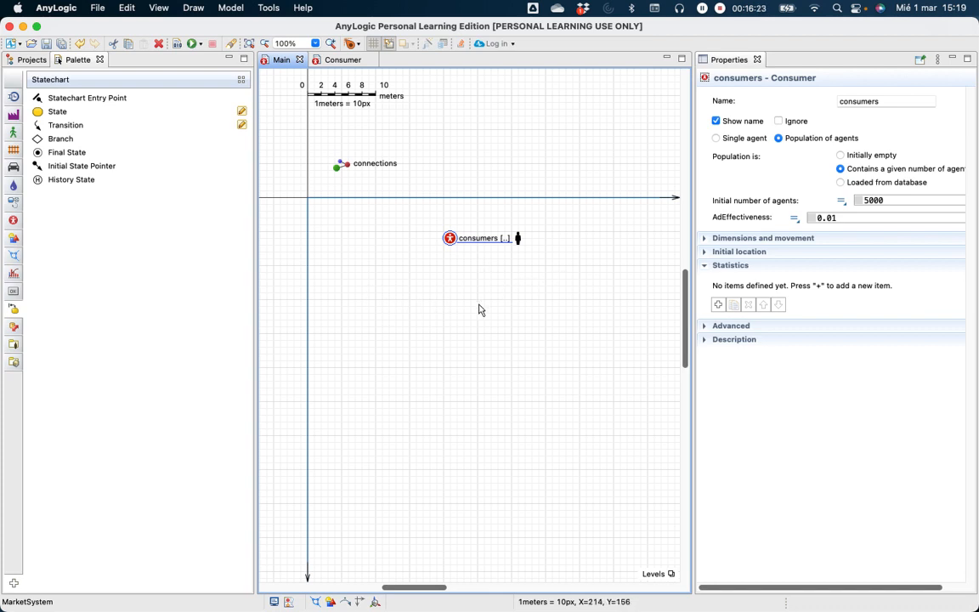
pyautogui.click(720, 305)
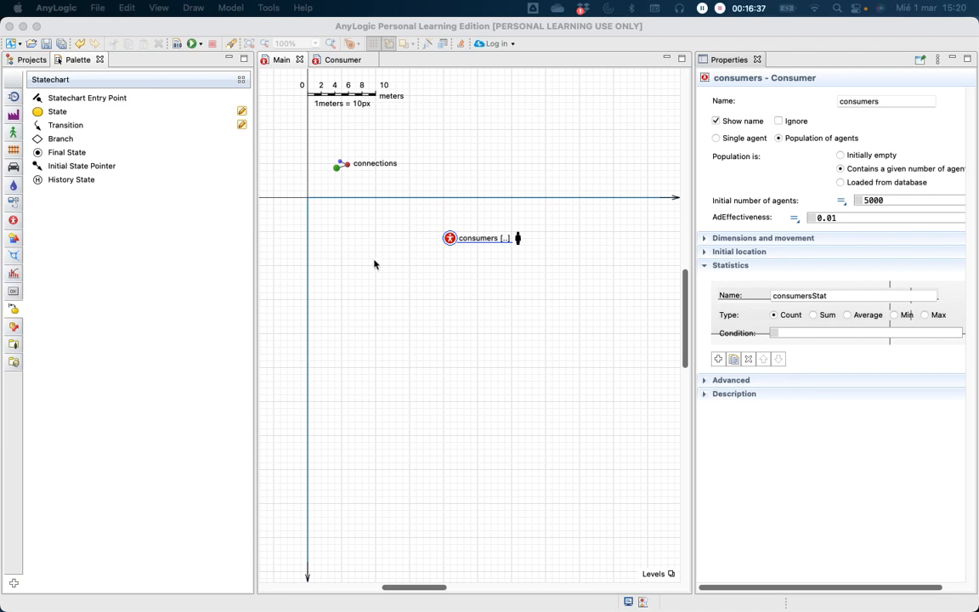
pyautogui.click(804, 295)
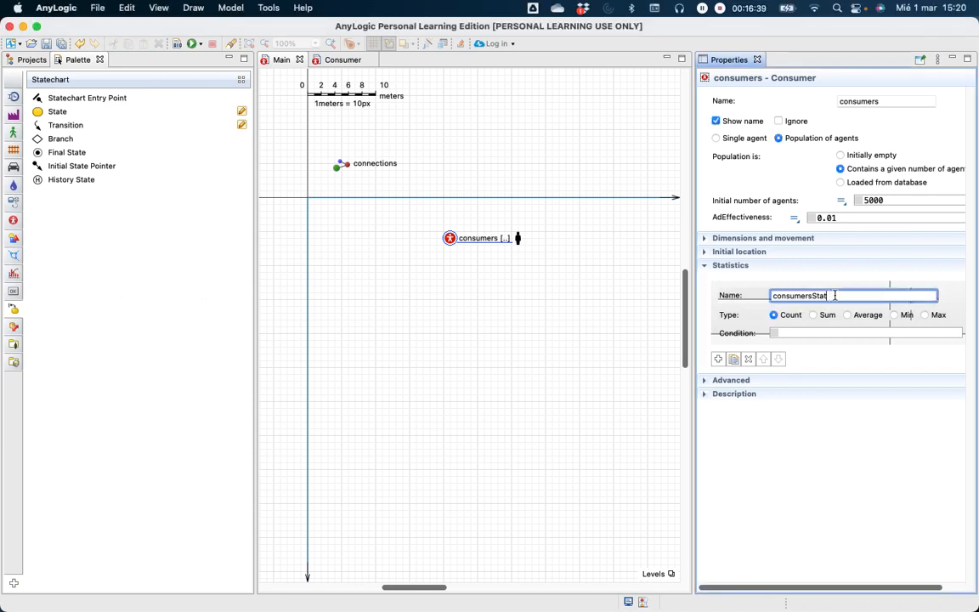
pyautogui.doubleClick(771, 292)
pyautogui.write('NPotential')
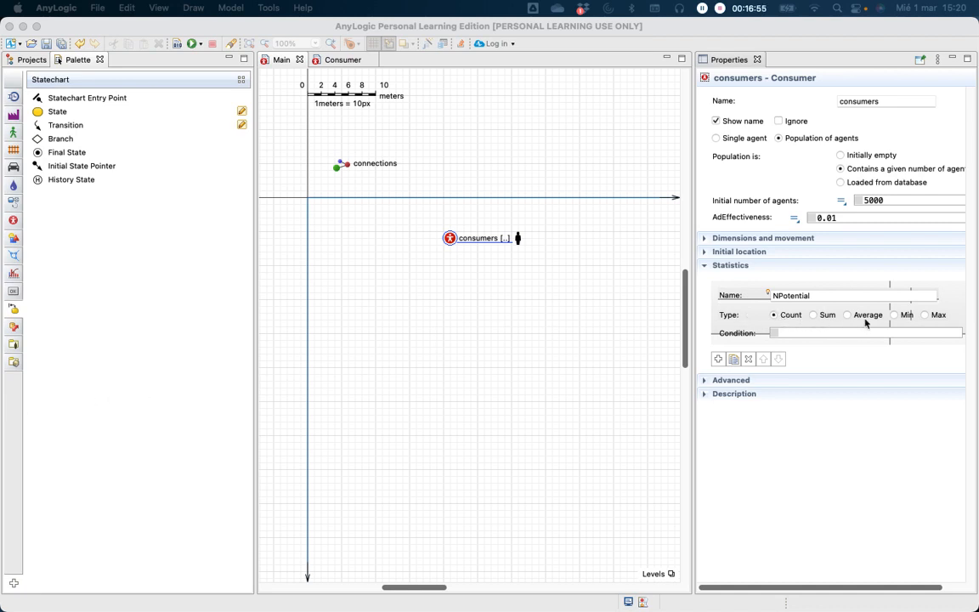
pyautogui.click(789, 332)
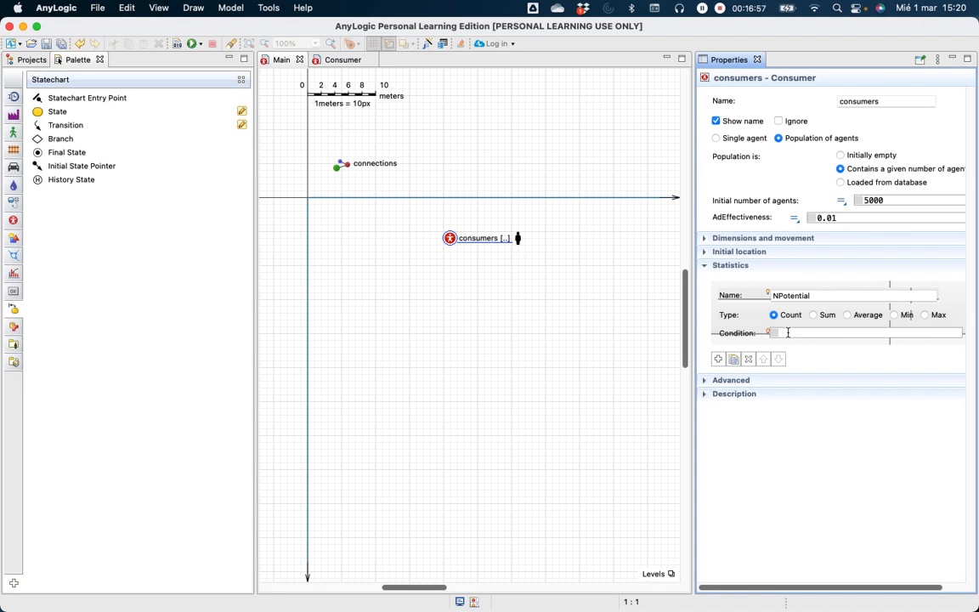
pyautogui.write('item.inState(Consumer.PotentialUser)')
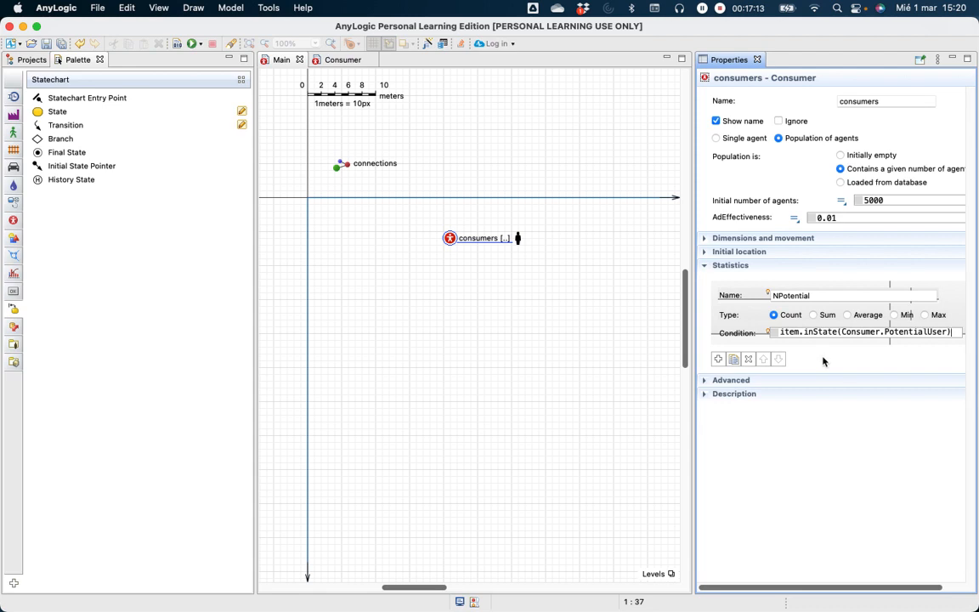
pyautogui.click(878, 295)
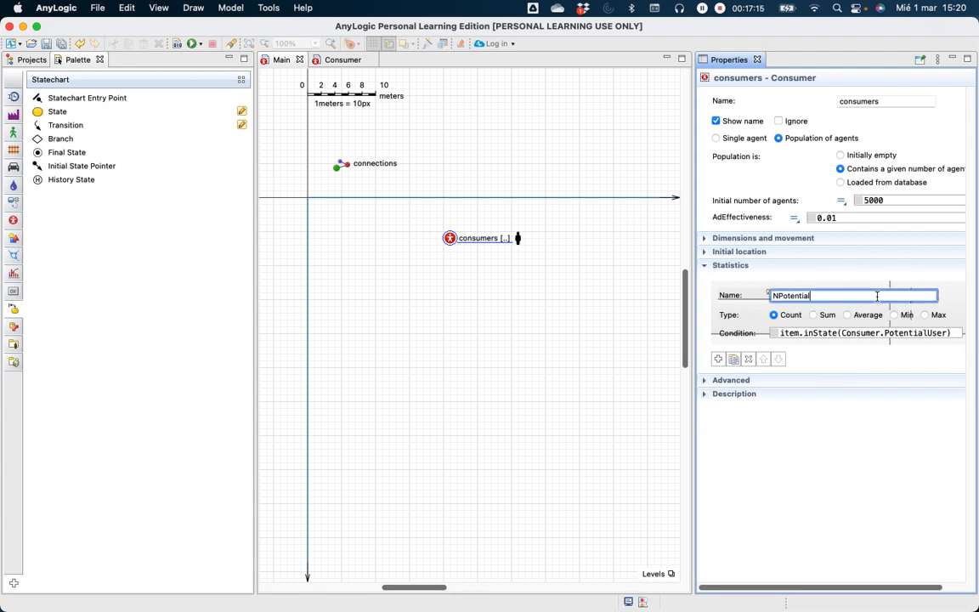
# Step: Add a second Count statistic named NUser to the consumers population, with the condition item.inState(Consumer.User)
pyautogui.click(719, 359)
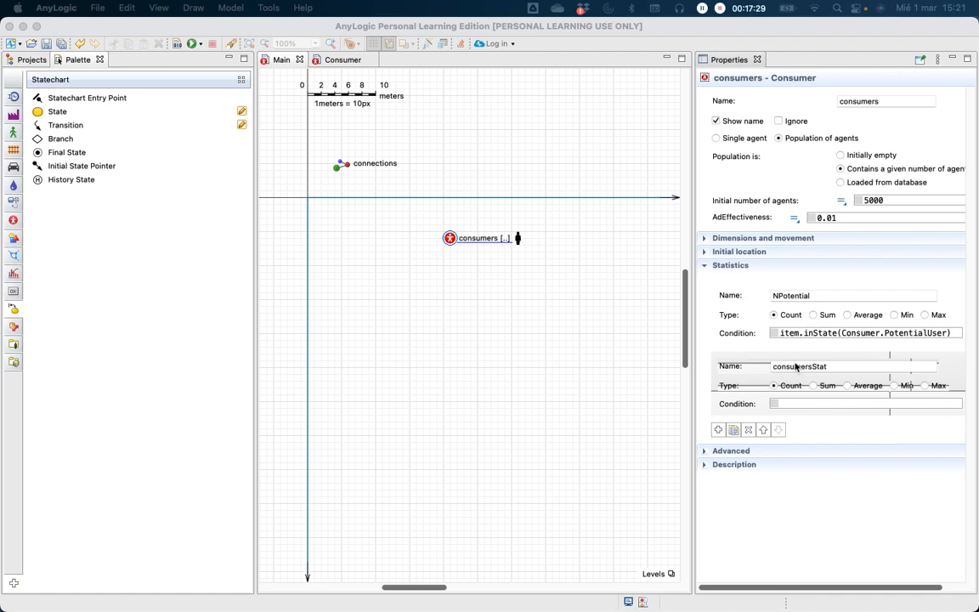
pyautogui.click(835, 366)
pyautogui.moveTo(835, 367); pyautogui.dragTo(771, 368)
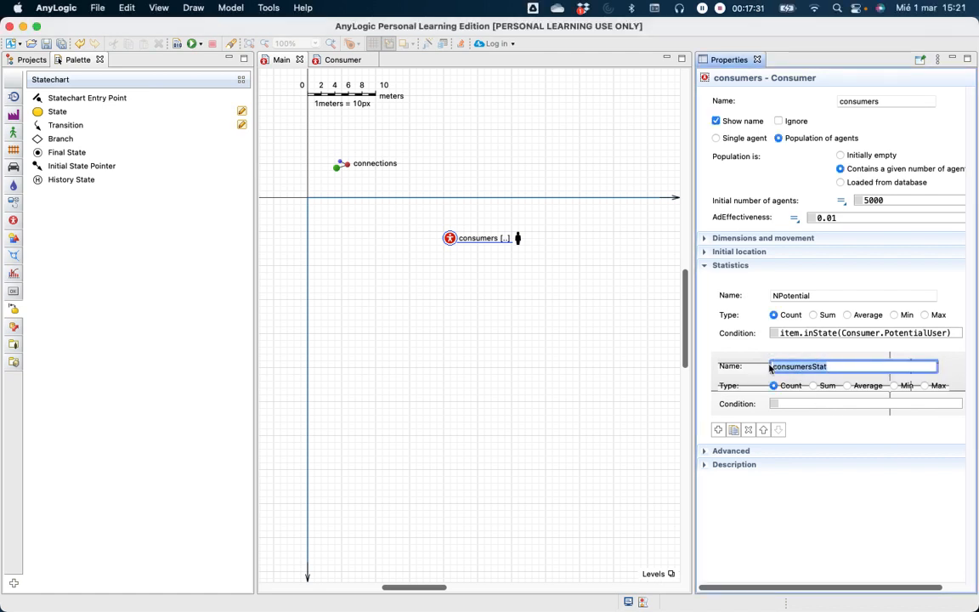
pyautogui.write('NUser')
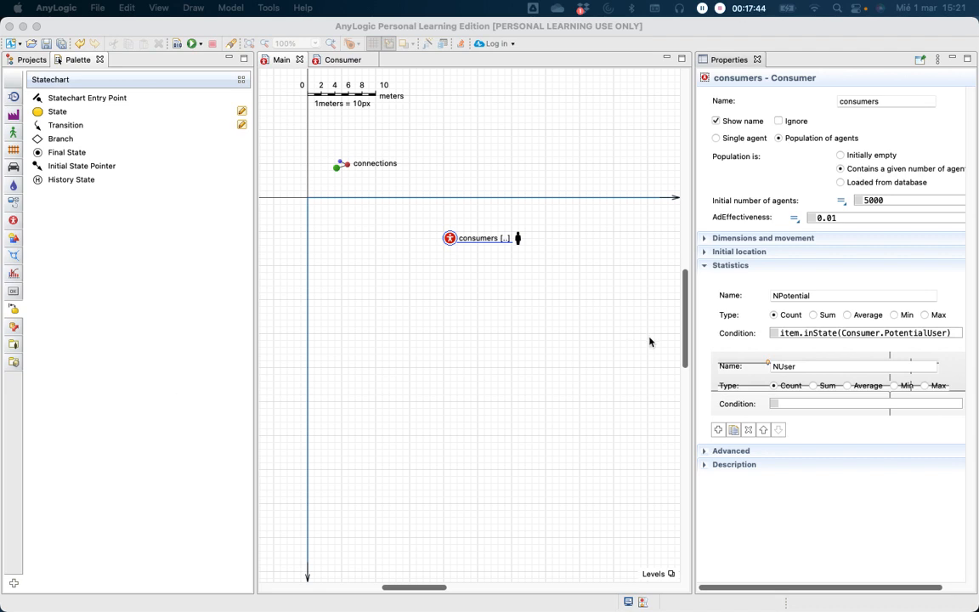
pyautogui.click(811, 403)
pyautogui.write('item.inState(Consumer.User)')
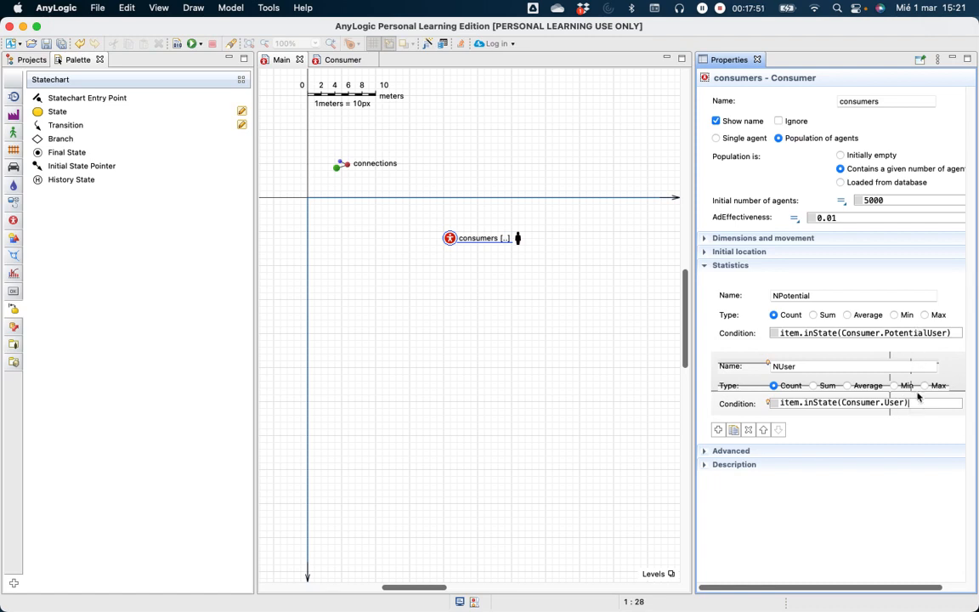
pyautogui.click(895, 367)
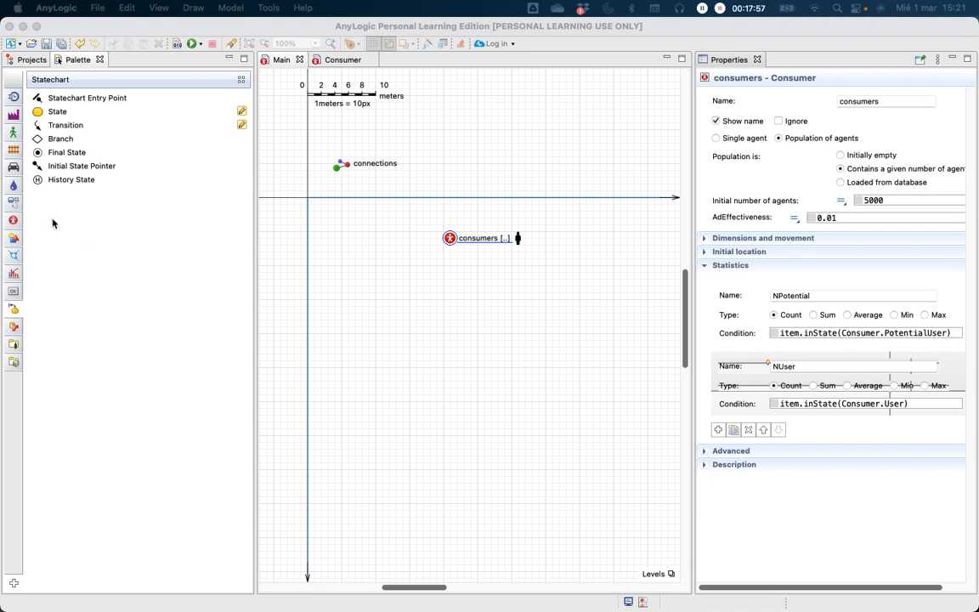
# Step: Place a Time Stack Chart from the Analysis elements below the consumers population in the Main diagram
pyautogui.click(73, 66)
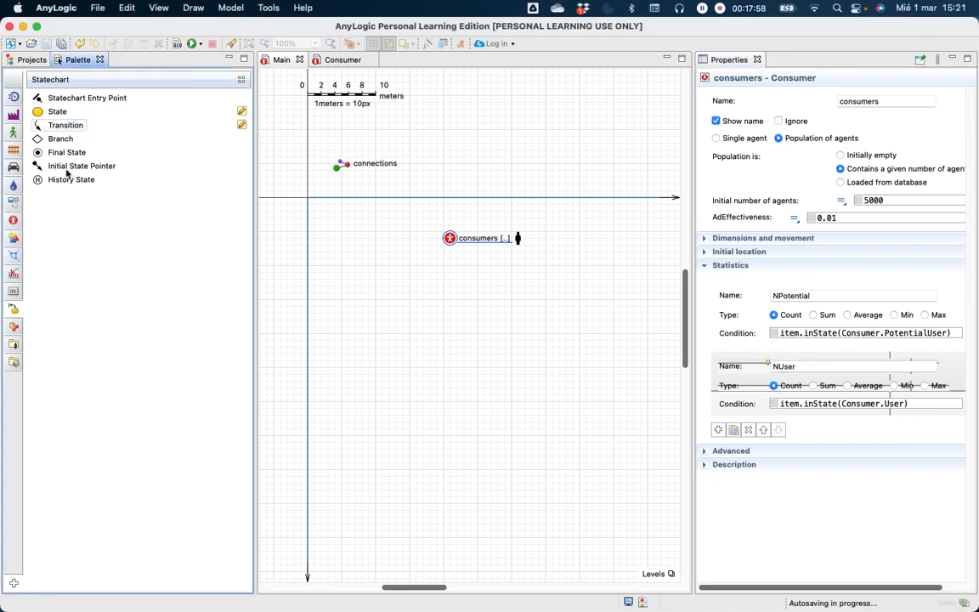
pyautogui.click(13, 274)
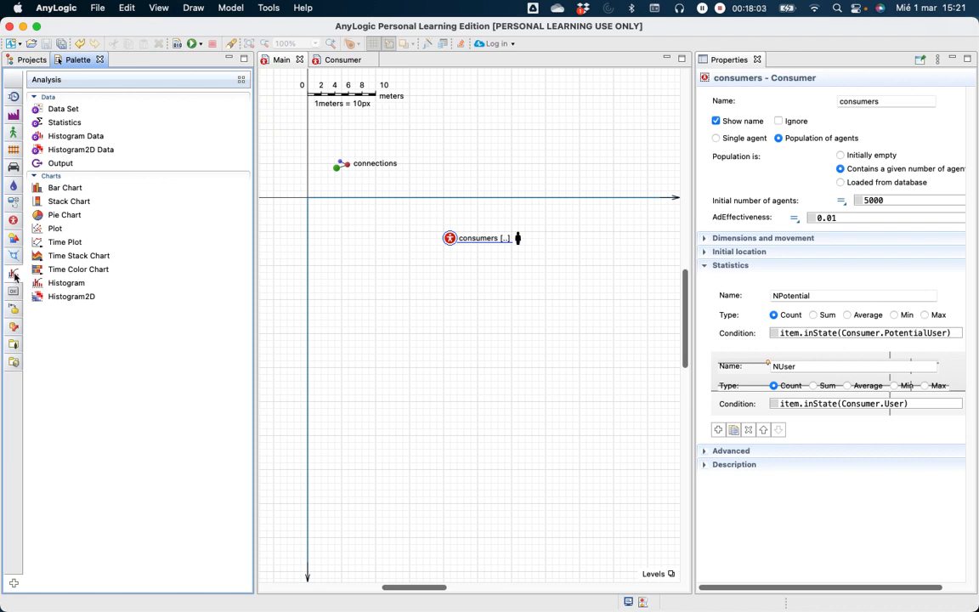
pyautogui.moveTo(14, 276)
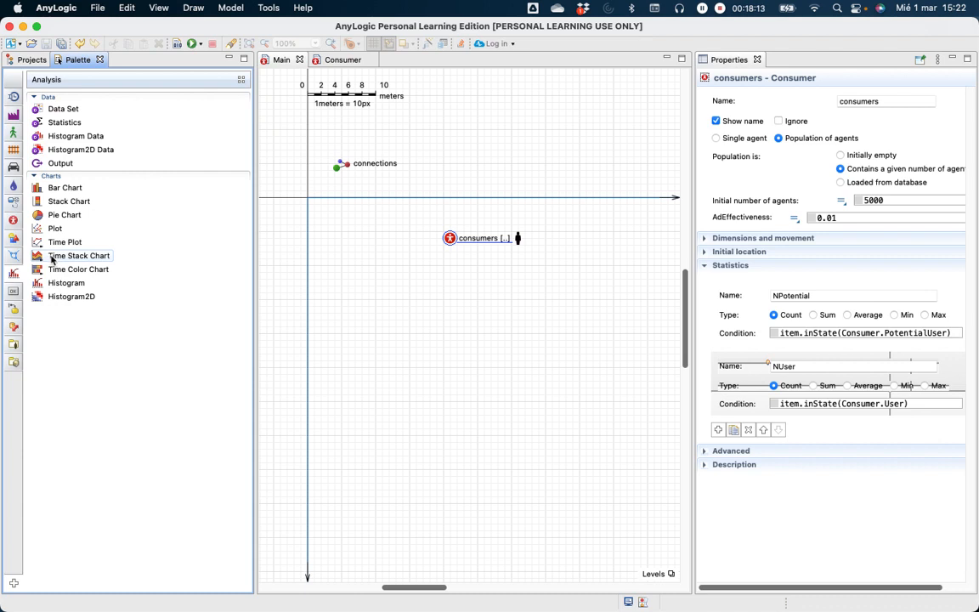
pyautogui.click(52, 259)
pyautogui.moveTo(52, 259); pyautogui.dragTo(442, 287)
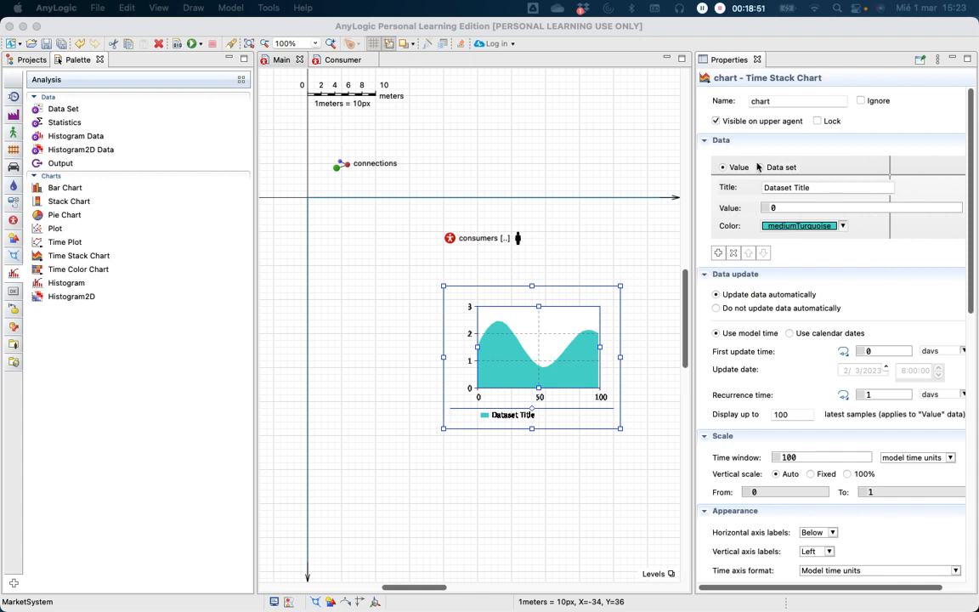
# Step: Title the chart's first data item User, with the value consumers.NUser() and the color yellowGreen
pyautogui.click(817, 188)
pyautogui.moveTo(817, 188); pyautogui.dragTo(763, 188)
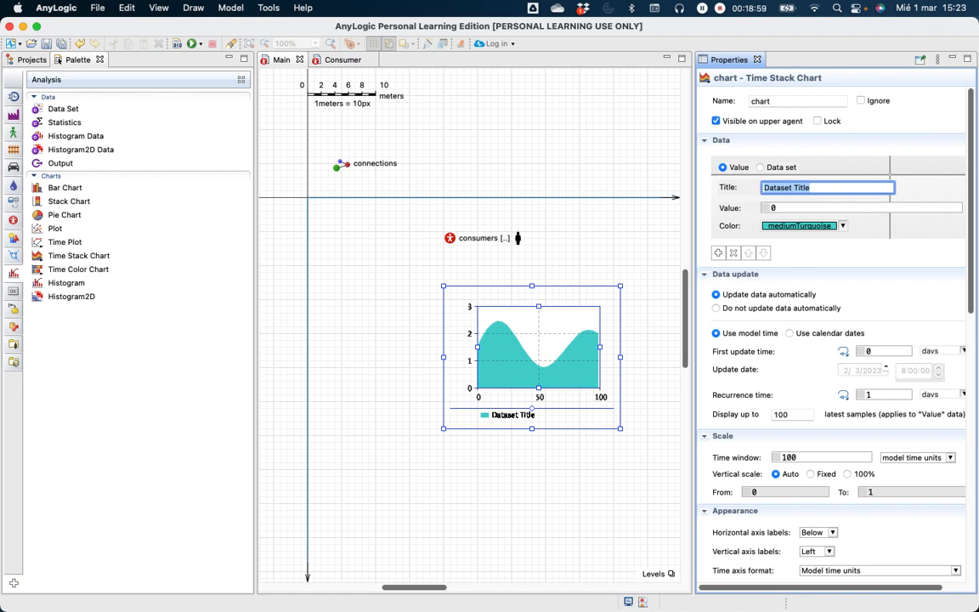
pyautogui.write('User')
pyautogui.click(772, 208)
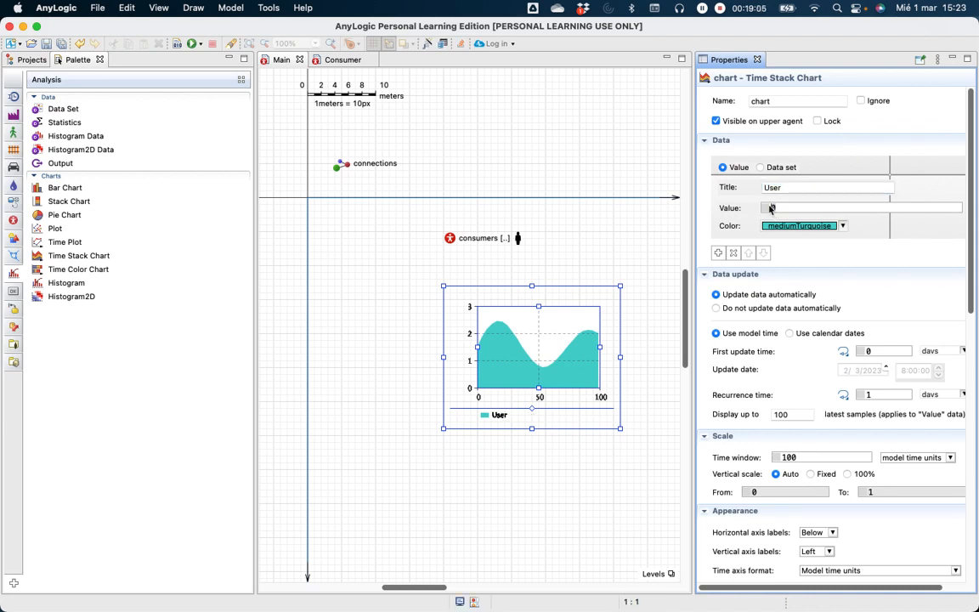
pyautogui.write('consumers.NUser()')
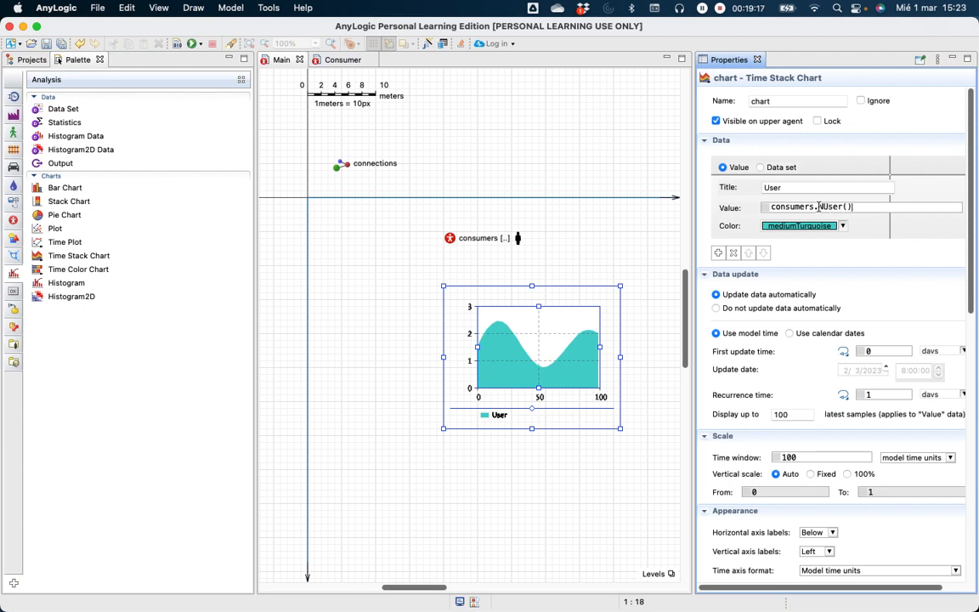
pyautogui.click(791, 206)
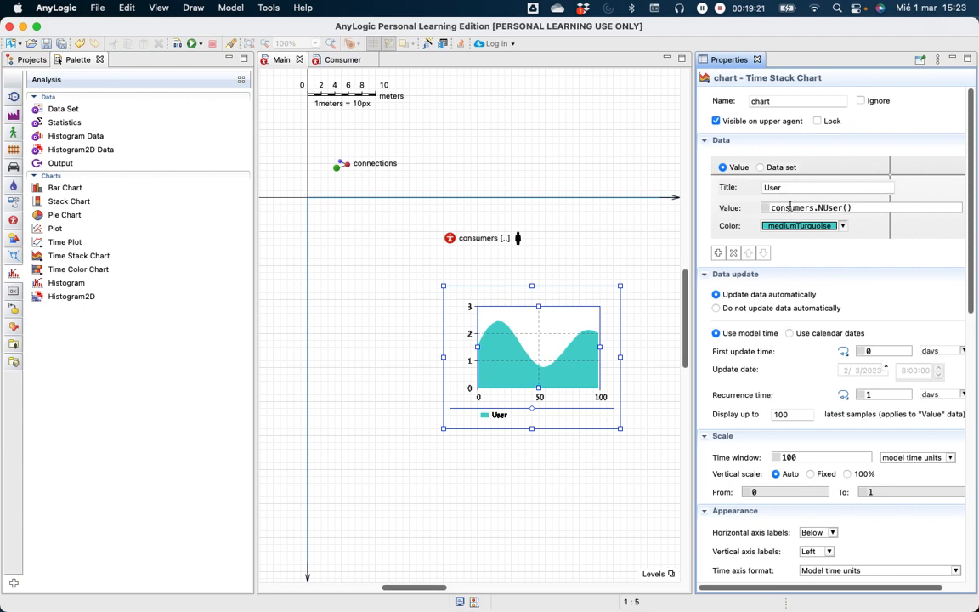
pyautogui.click(842, 226)
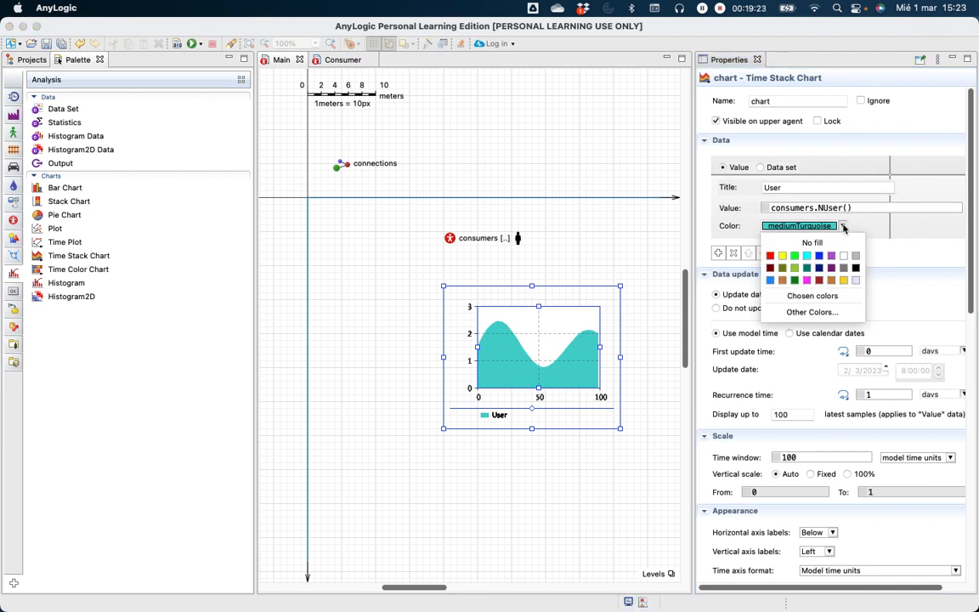
pyautogui.click(794, 269)
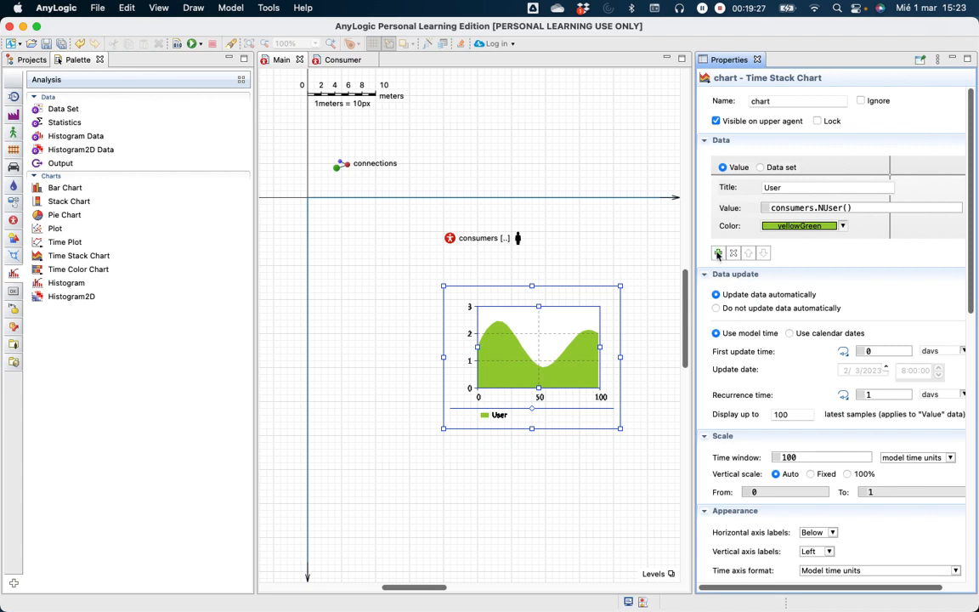
# Step: Add a second data item to the chart titled Potential users, with the value consumers.NPotential() and the color lavender
pyautogui.click(718, 254)
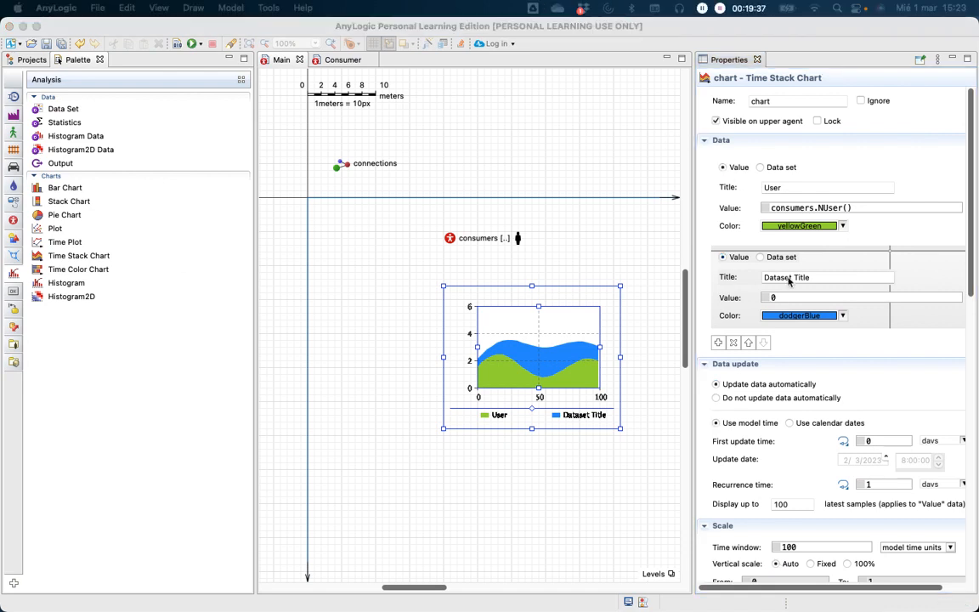
pyautogui.click(822, 277)
pyautogui.tripleClick(822, 277)
pyautogui.write('Potential users')
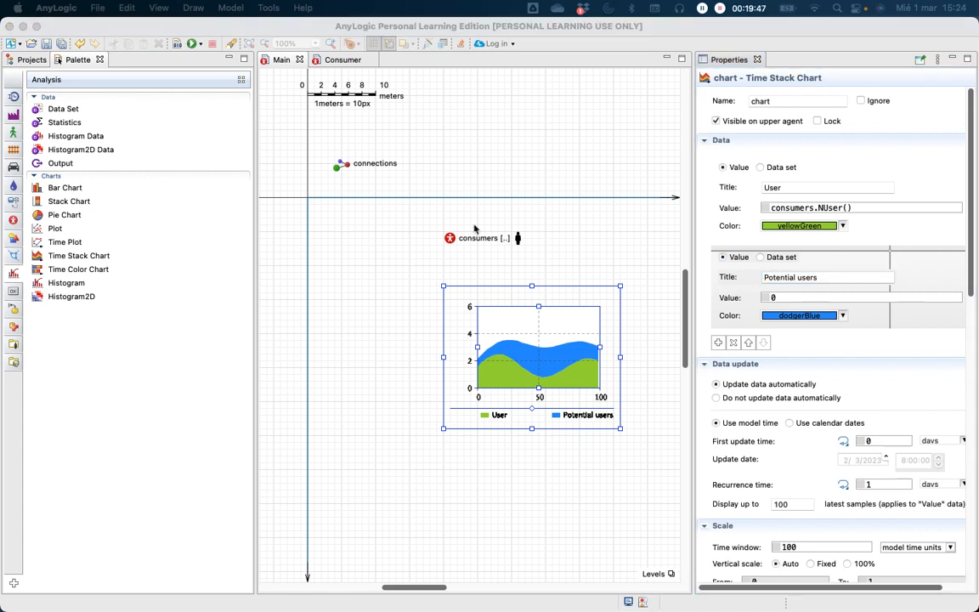
pyautogui.click(785, 296)
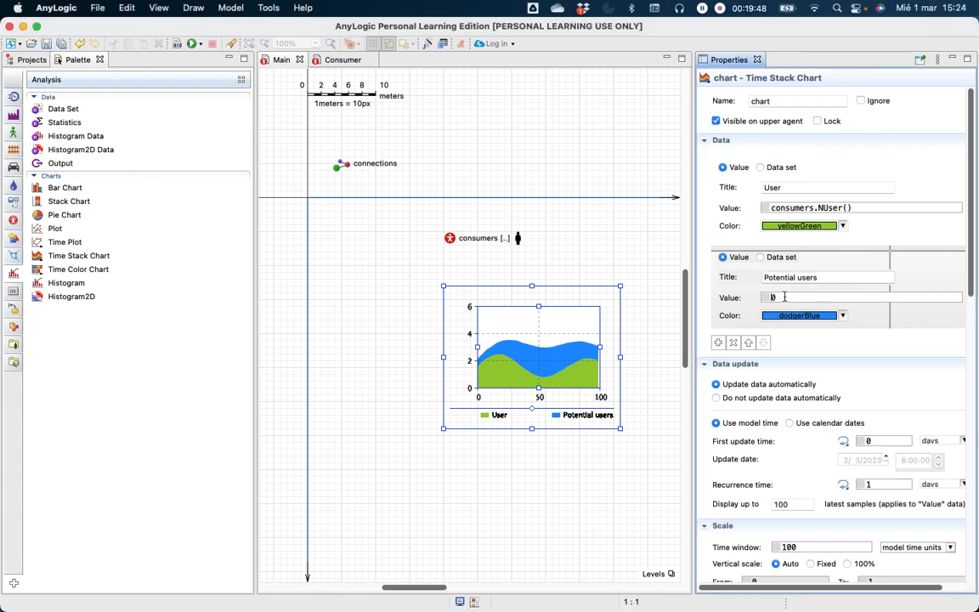
pyautogui.doubleClick(771, 296)
pyautogui.write('consumers.NPotential()')
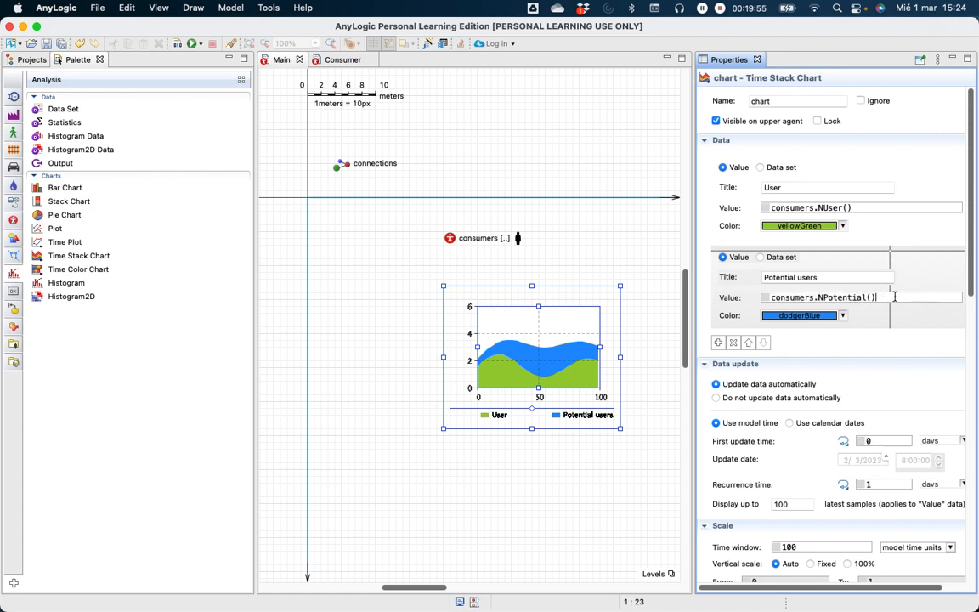
pyautogui.click(844, 316)
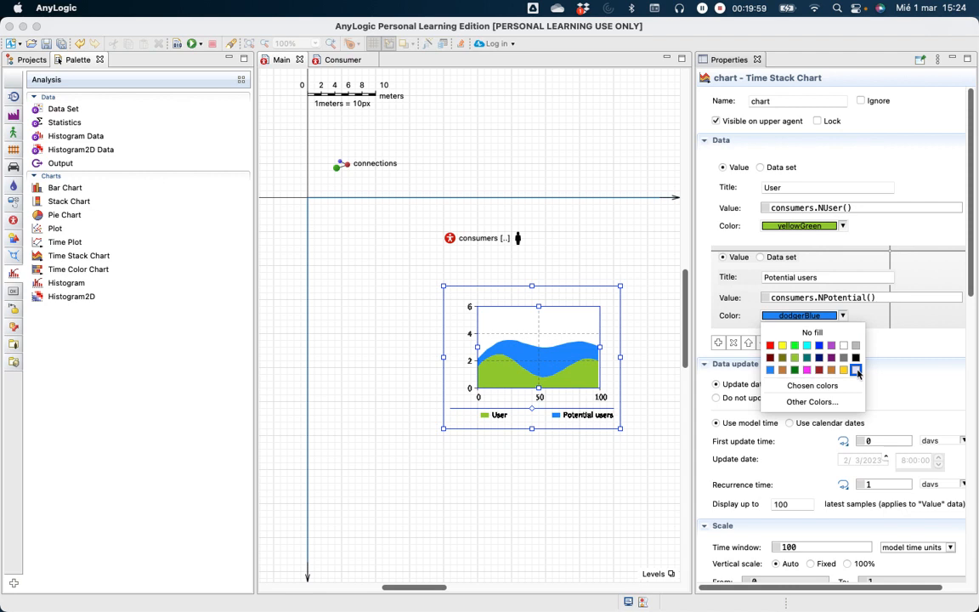
pyautogui.click(857, 370)
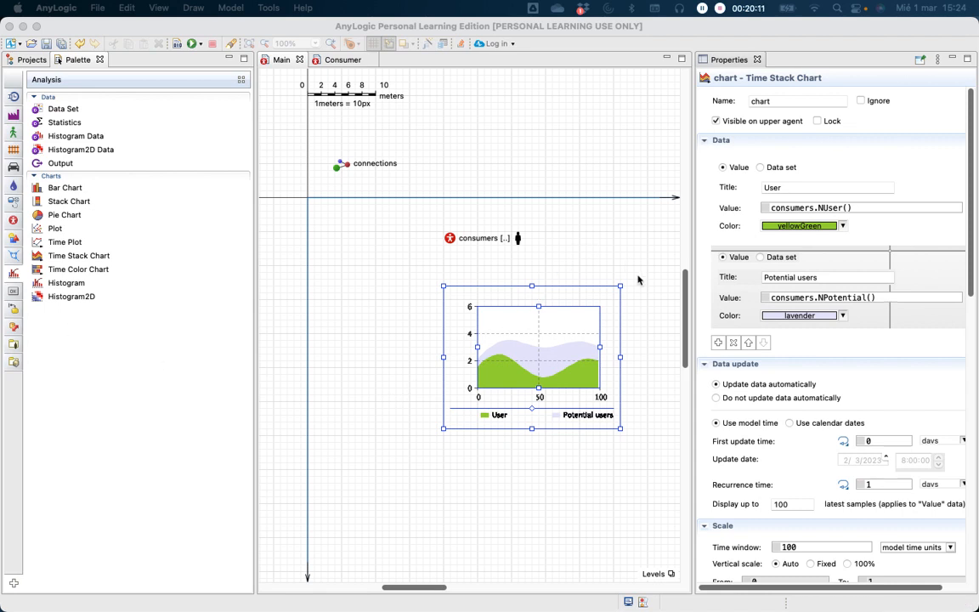
# Step: Set the time stack chart's time window to 1 year
pyautogui.click(708, 148)
pyautogui.click(706, 141)
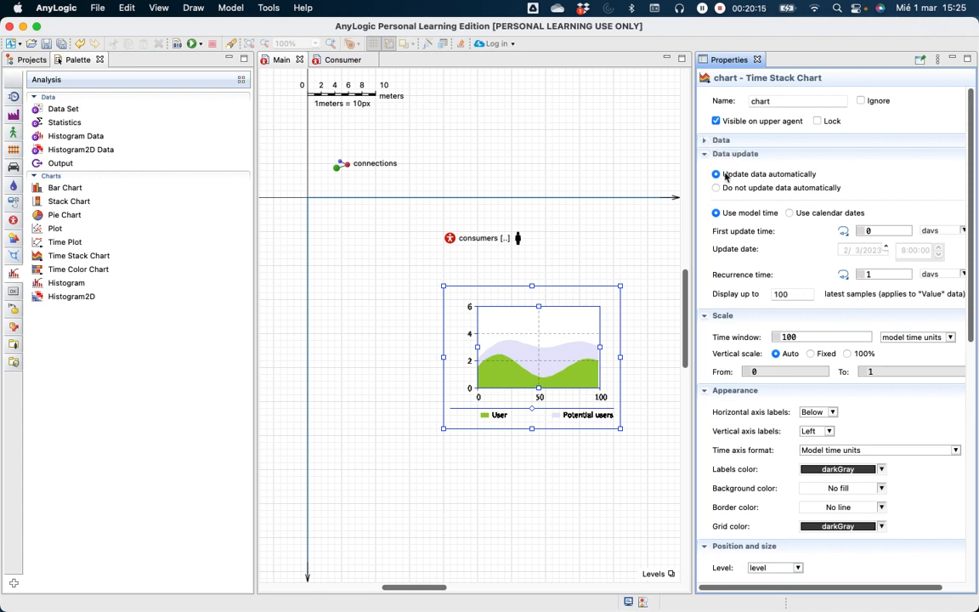
pyautogui.click(807, 337)
pyautogui.moveTo(807, 337); pyautogui.dragTo(714, 337)
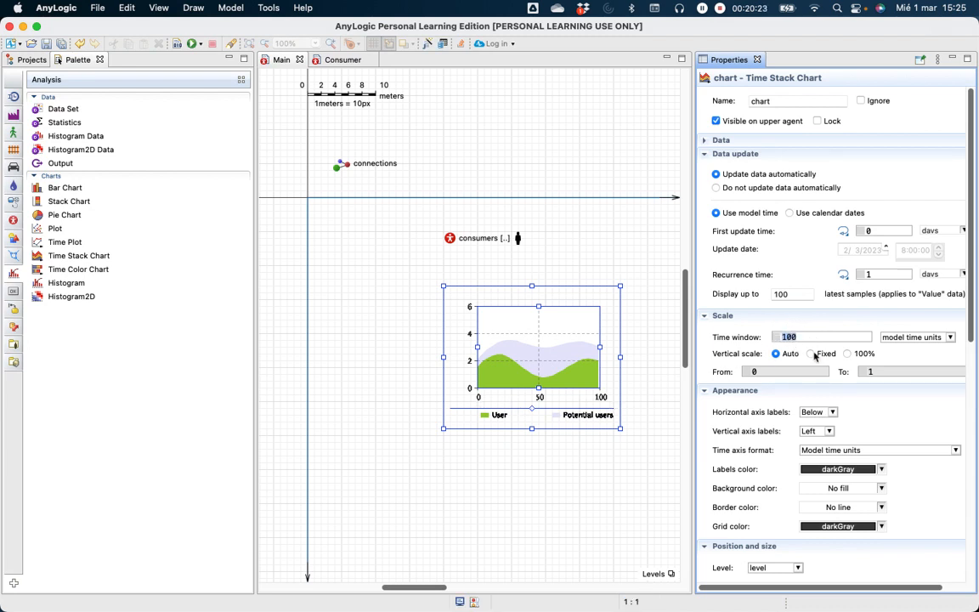
pyautogui.write('1')
pyautogui.click(950, 337)
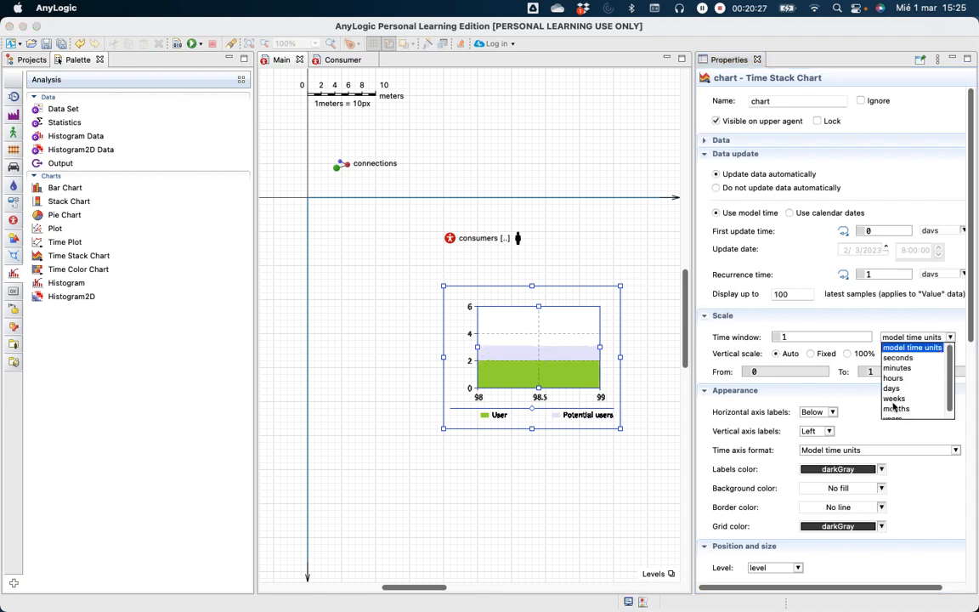
pyautogui.scroll(-1, 897, 415)
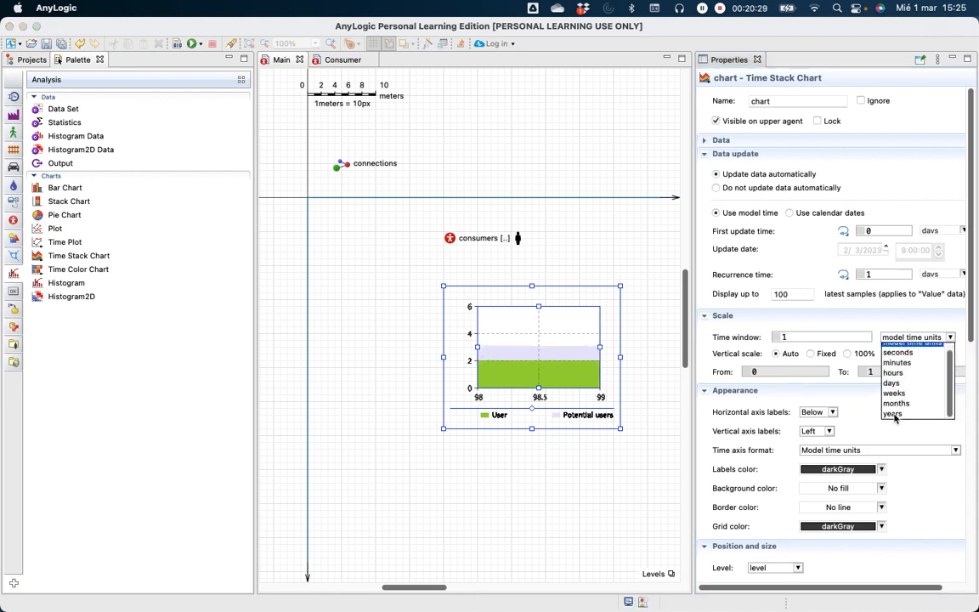
pyautogui.click(894, 415)
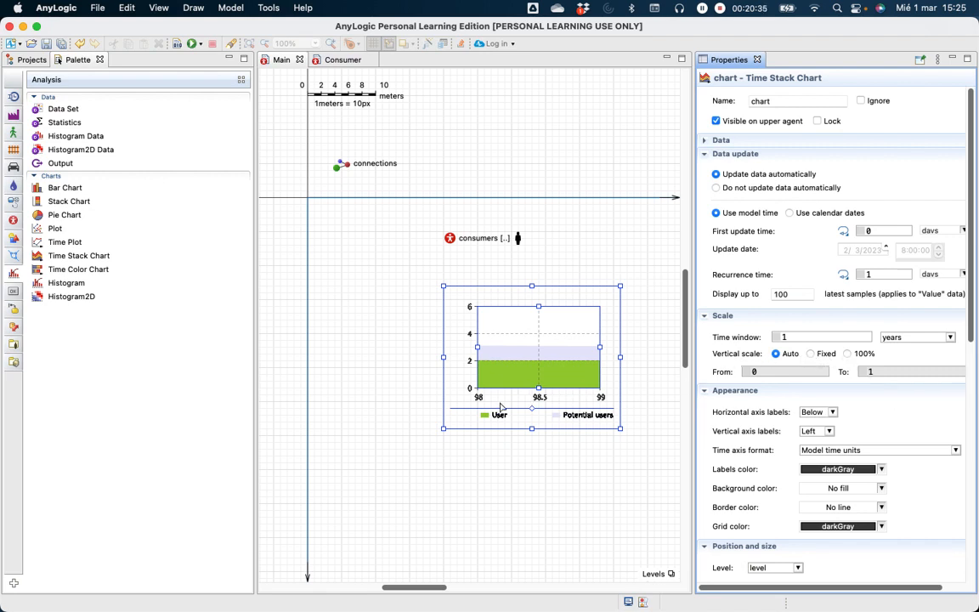
# Step: Give the chart a fixed vertical scale with an upper limit of 5000
pyautogui.click(810, 354)
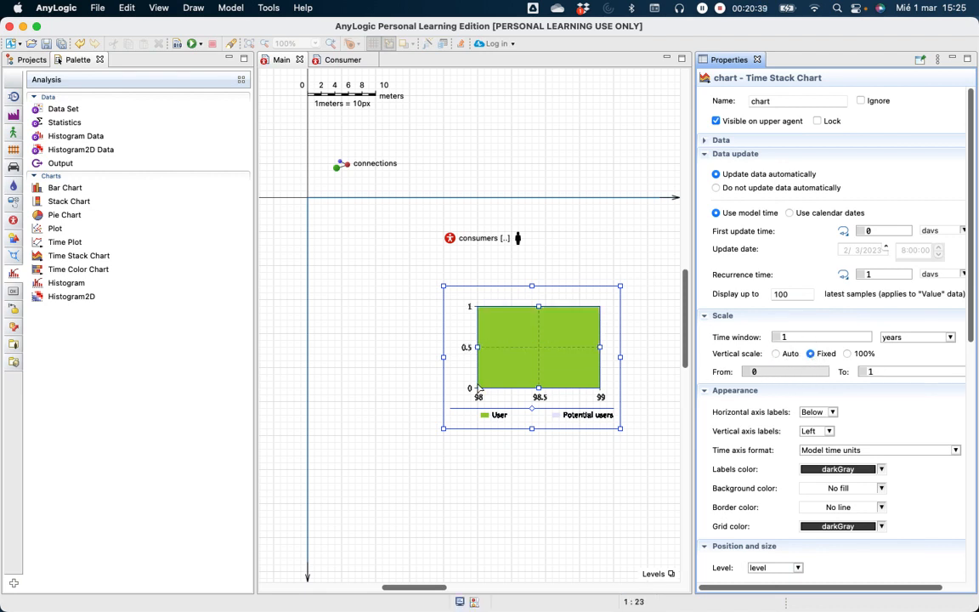
pyautogui.click(869, 371)
pyautogui.write('5000')
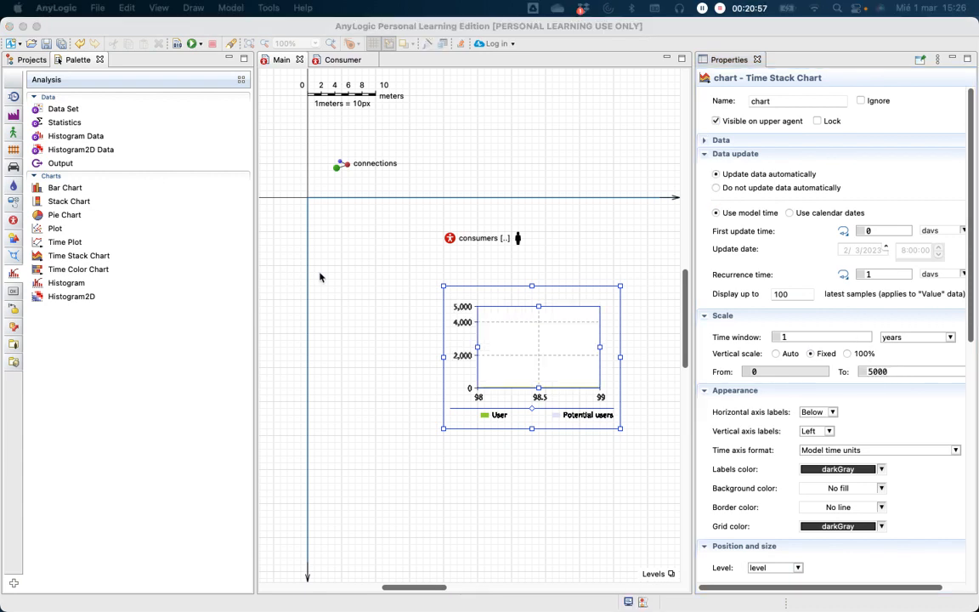
# Step: Set the chart to display up to 365 latest samples
pyautogui.click(789, 294)
pyautogui.click(772, 295)
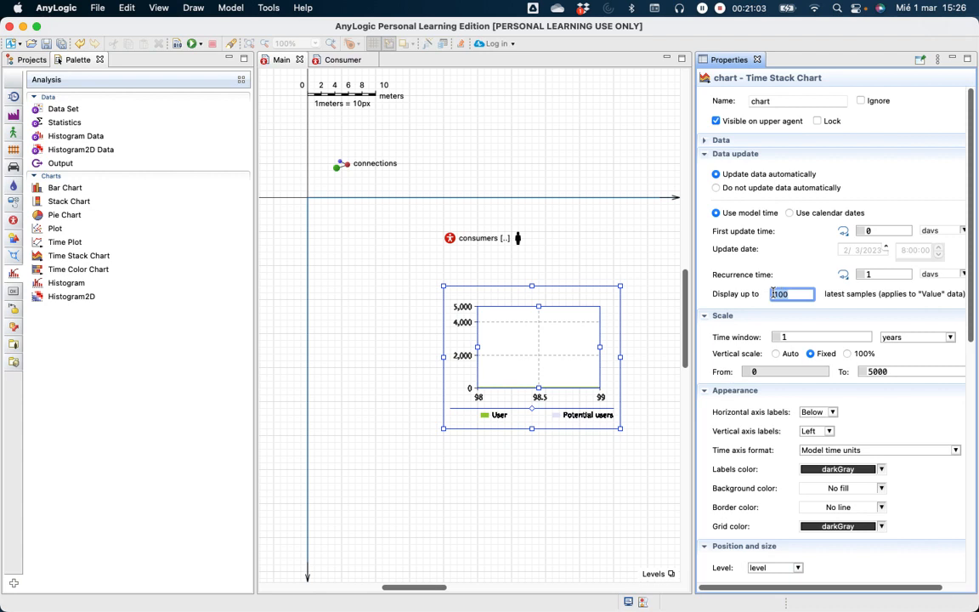
pyautogui.write('365')
pyautogui.click(804, 336)
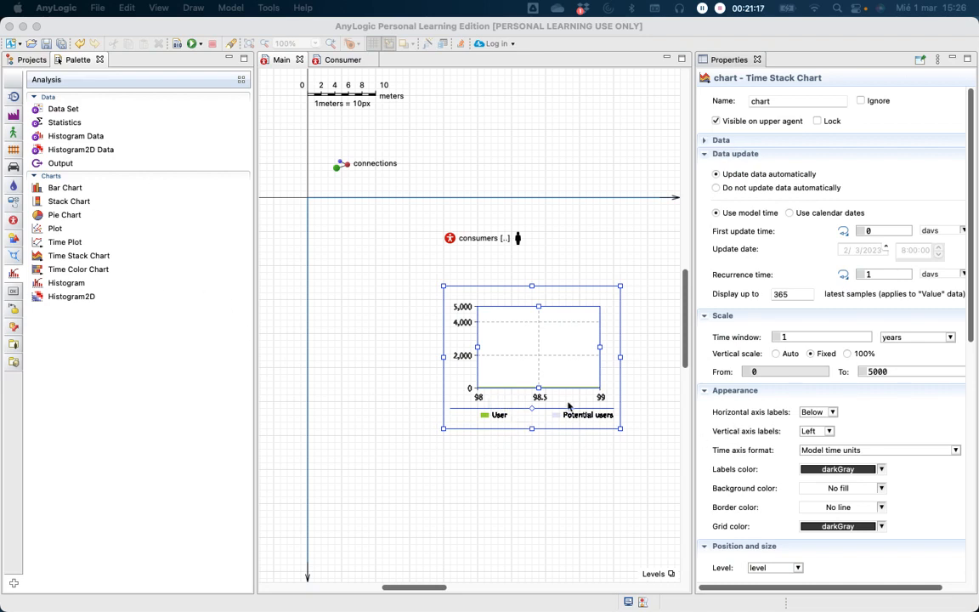
# Step: Set the chart's time axis format to the date-only model date in the style Mar 1, 2023
pyautogui.click(955, 452)
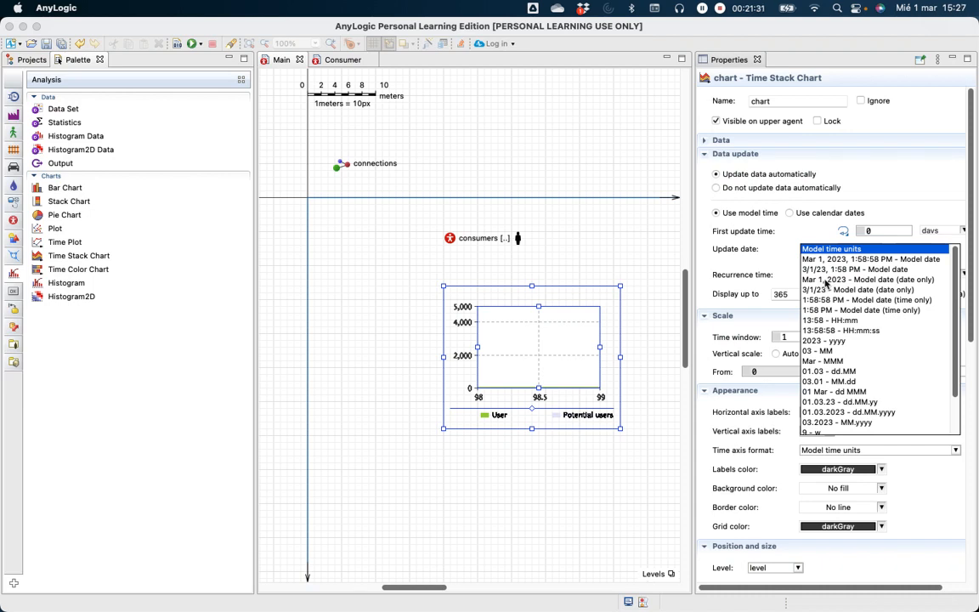
pyautogui.click(826, 280)
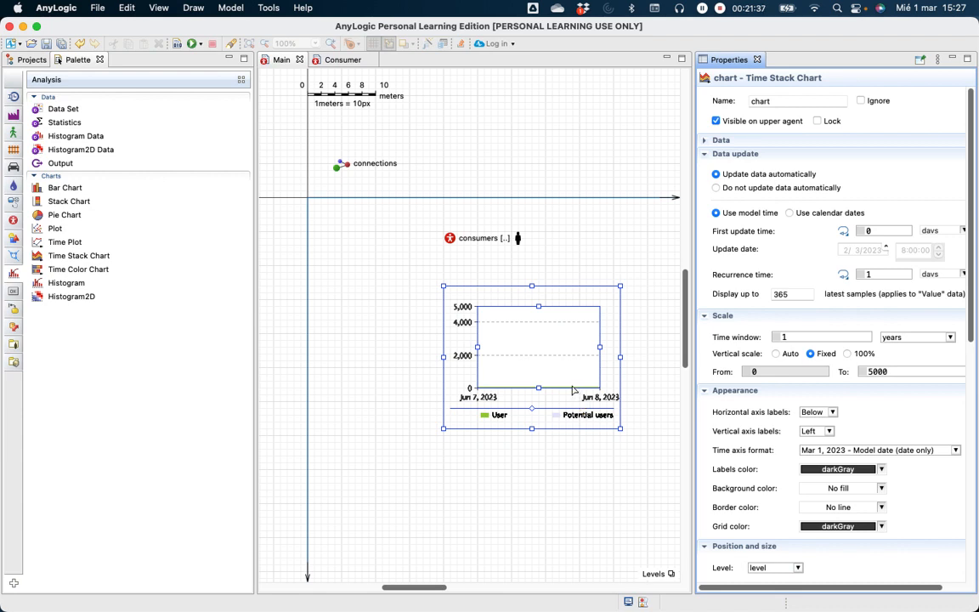
pyautogui.click(703, 8)
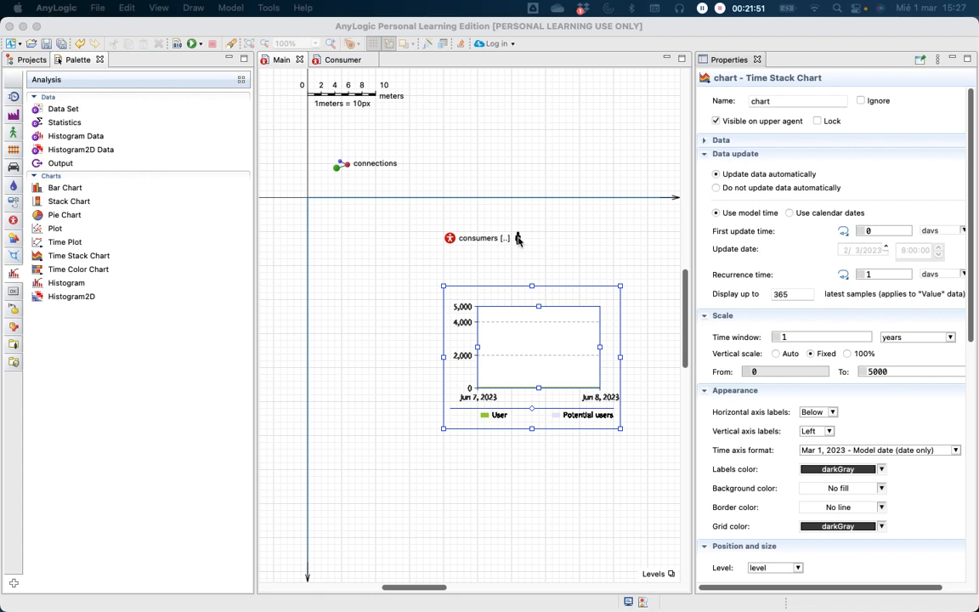
# Step: Move the chart up and to the left under the consumers population, and shift the consumers' person figure slightly to the right
pyautogui.moveTo(481, 296); pyautogui.dragTo(393, 271)
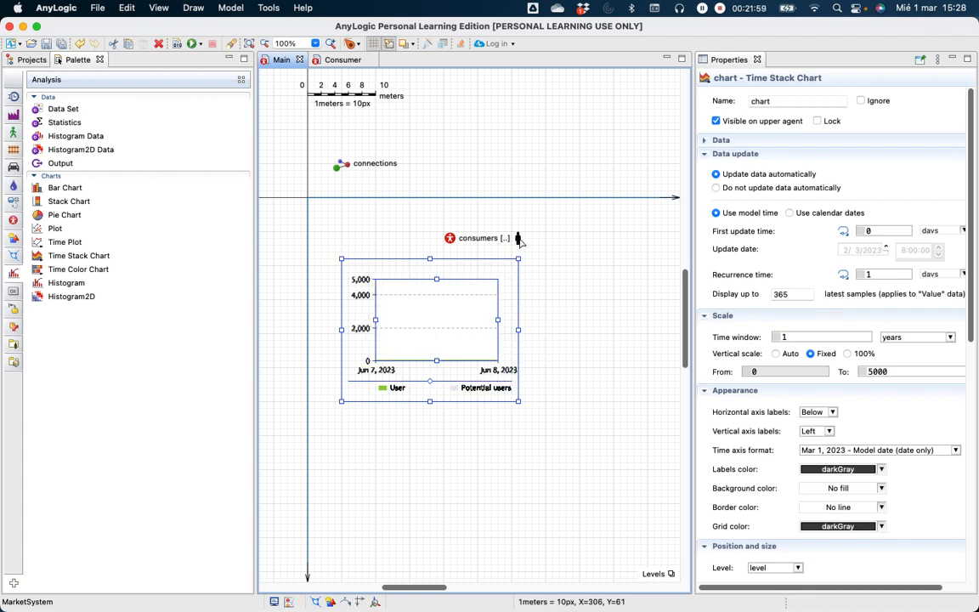
pyautogui.moveTo(517, 241); pyautogui.dragTo(546, 243)
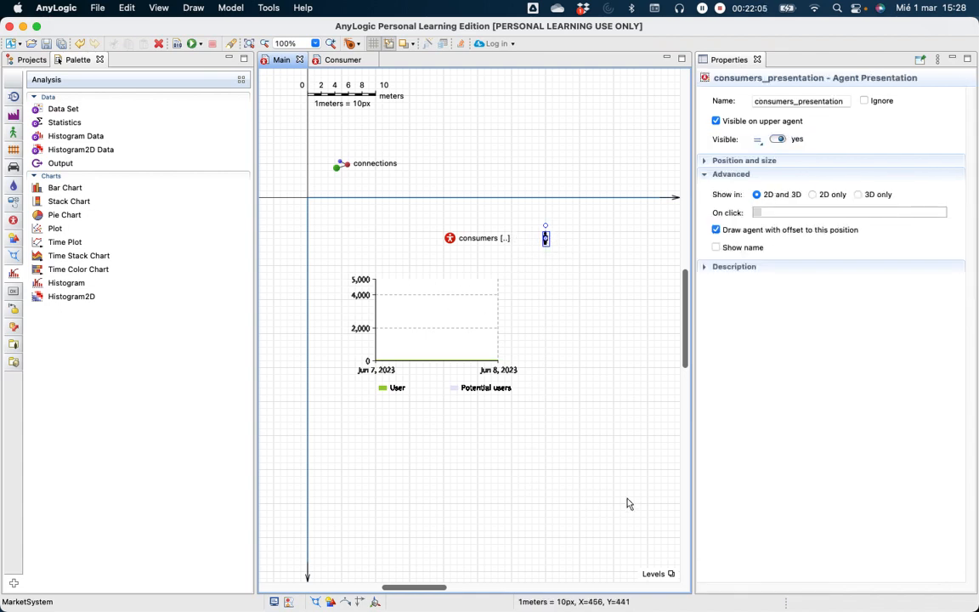
# Step: Run the MarketSystem simulation and speed it up to x100 to watch users and potential users in the chart
pyautogui.click(193, 45)
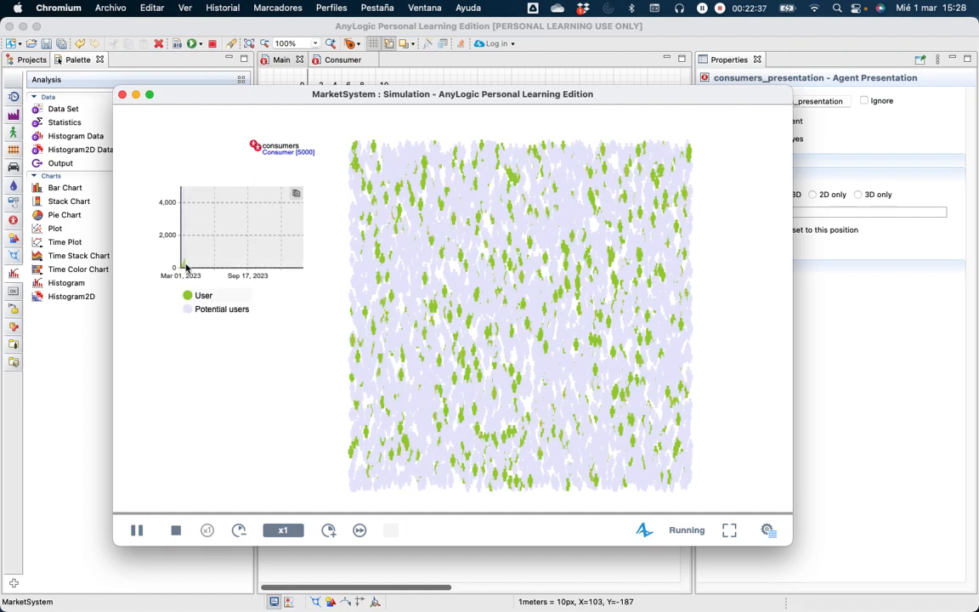
pyautogui.click(329, 530)
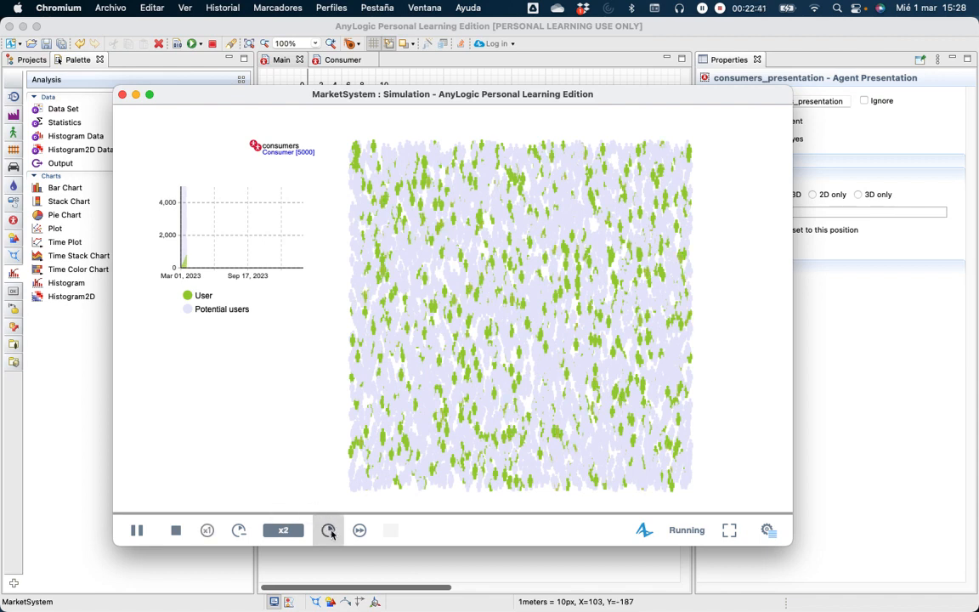
pyautogui.click(329, 531)
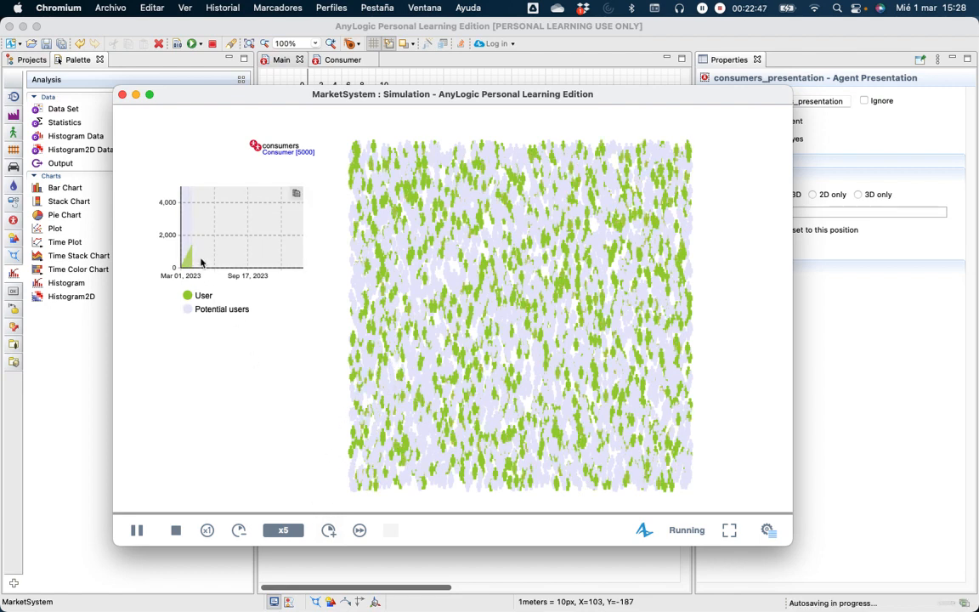
pyautogui.click(330, 531)
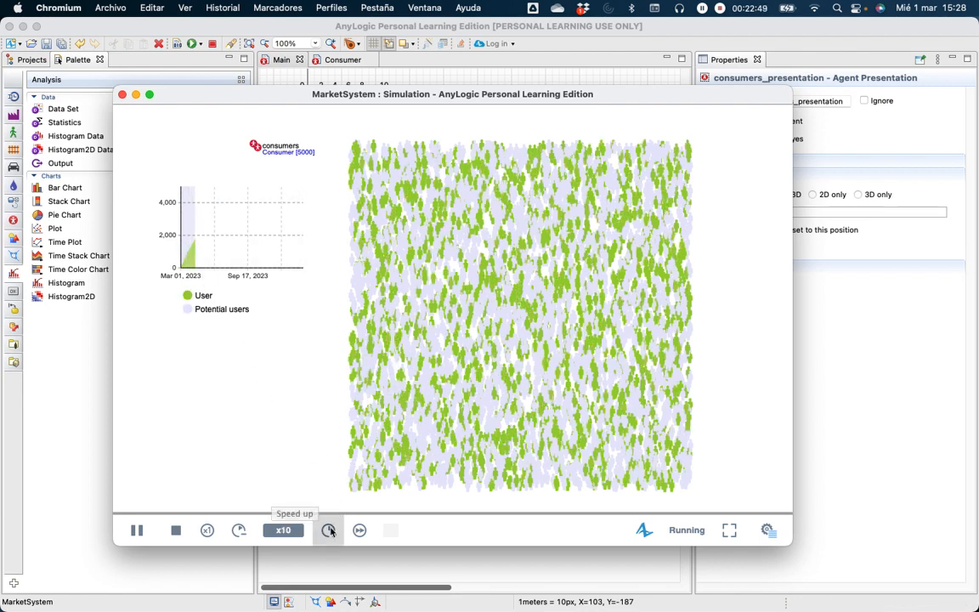
pyautogui.click(329, 531)
pyautogui.click(329, 530)
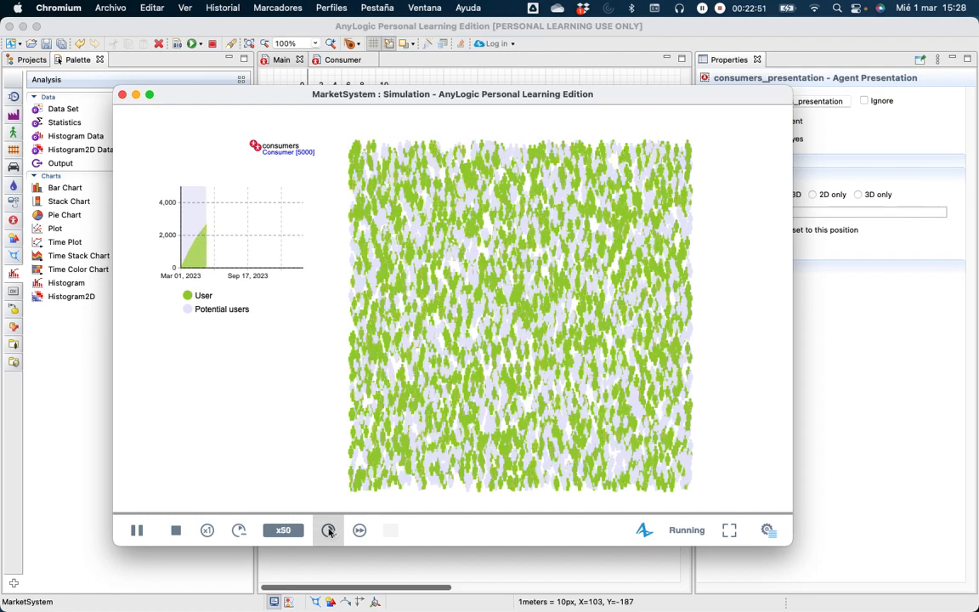
pyautogui.click(329, 530)
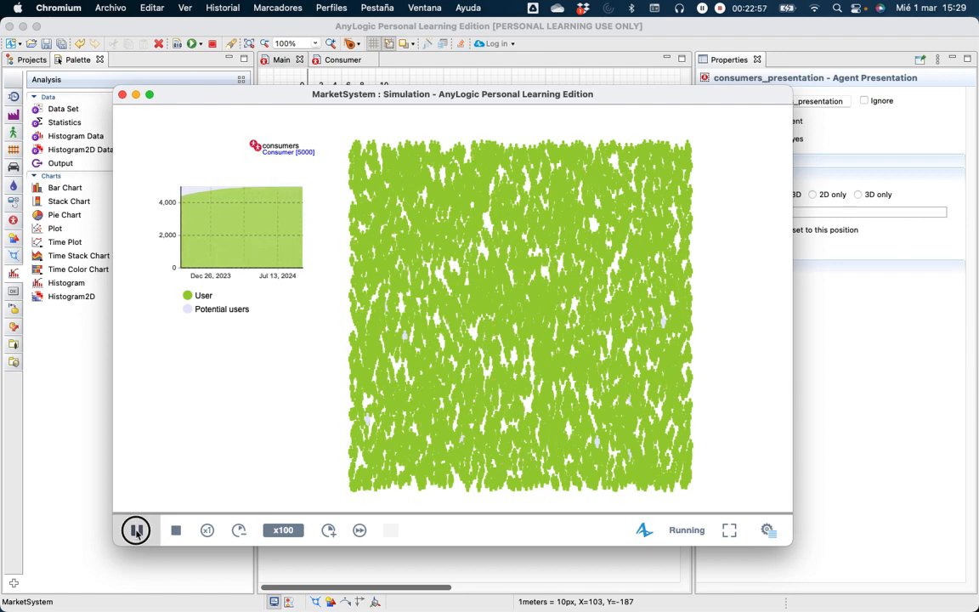
# Step: Pause and stop the simulation, and close its window
pyautogui.click(138, 531)
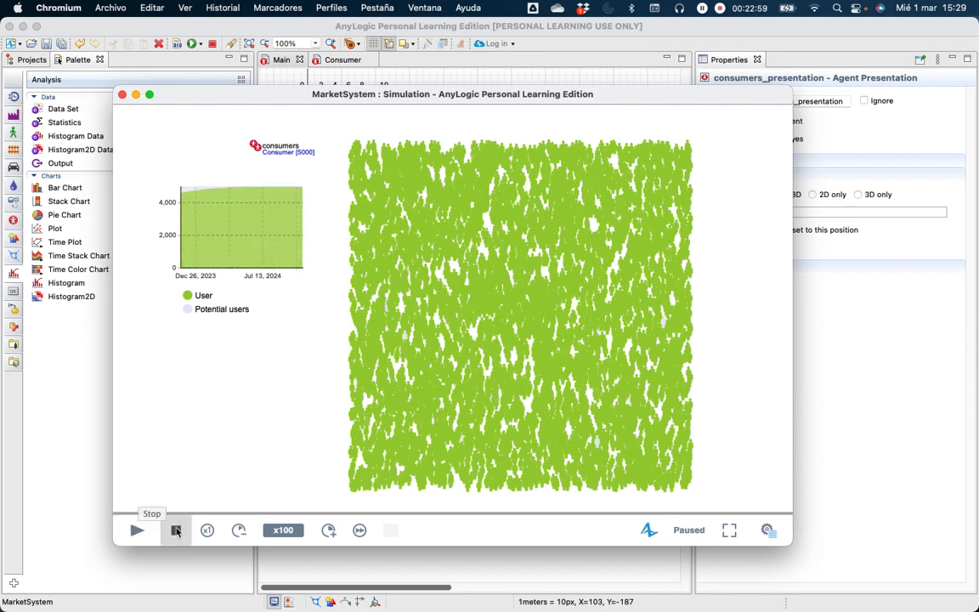
pyautogui.click(176, 531)
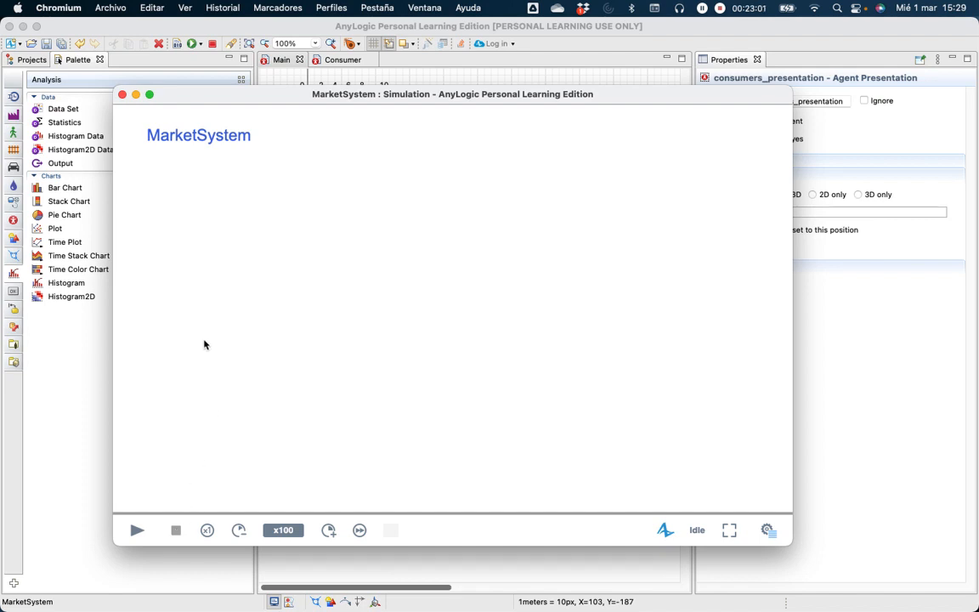
pyautogui.click(123, 94)
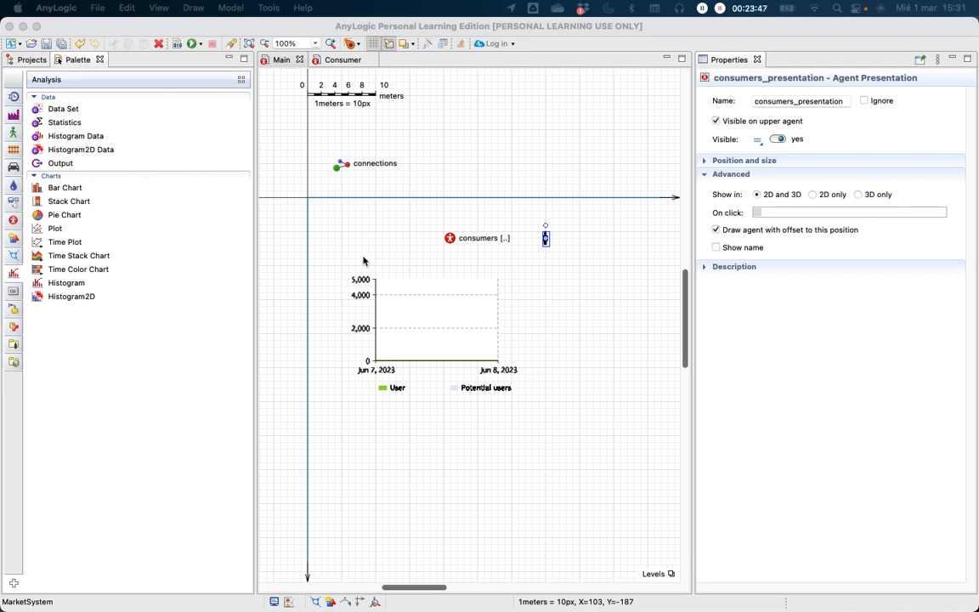
# Step: Open the Consumer agent type's diagram from the MarketSystem project and bring its statechart into view
pyautogui.click(31, 61)
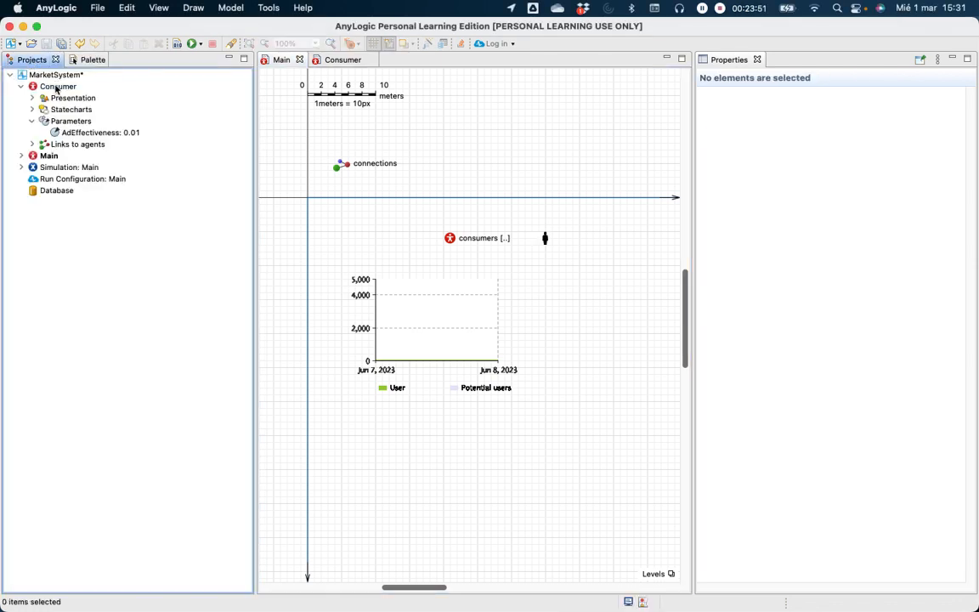
pyautogui.click(58, 87)
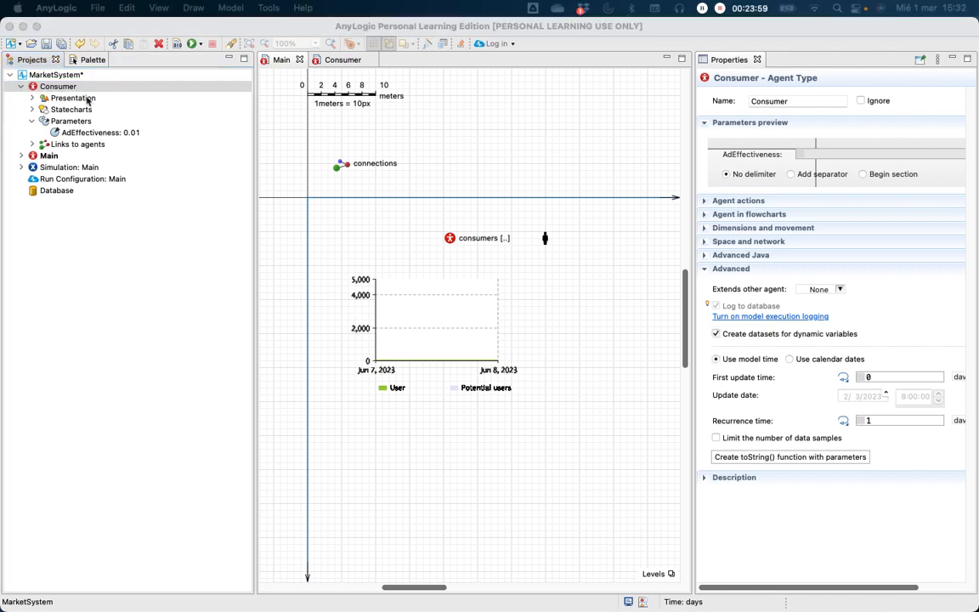
pyautogui.doubleClick(50, 86)
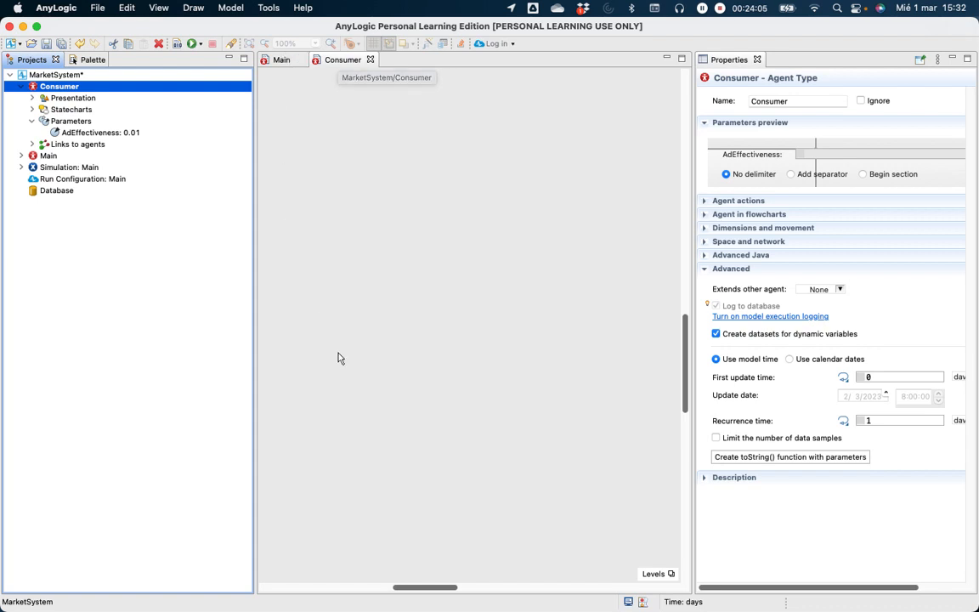
pyautogui.moveTo(430, 589)
pyautogui.mouseDown()
pyautogui.moveTo(416, 585)
pyautogui.moveTo(430, 588)
pyautogui.mouseUp()
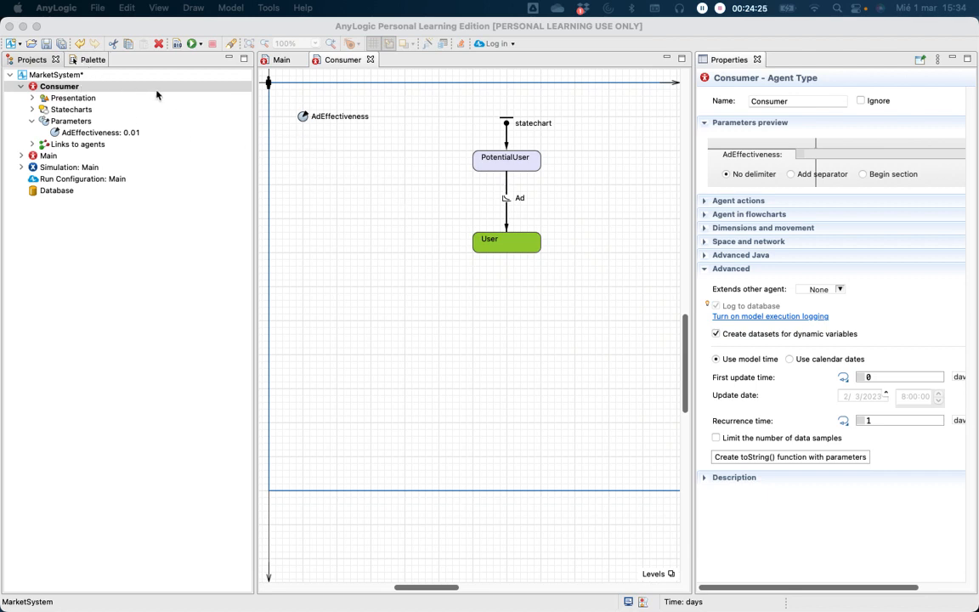
# Step: Add a parameter from the Agent components below AdEffectiveness in the Consumer diagram and name it ContactRate
pyautogui.click(84, 60)
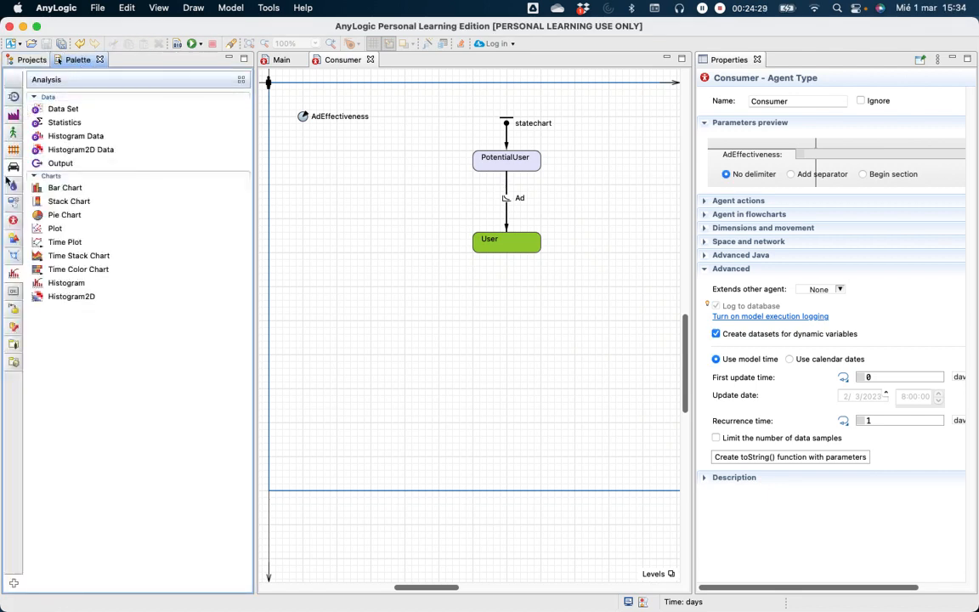
pyautogui.click(14, 221)
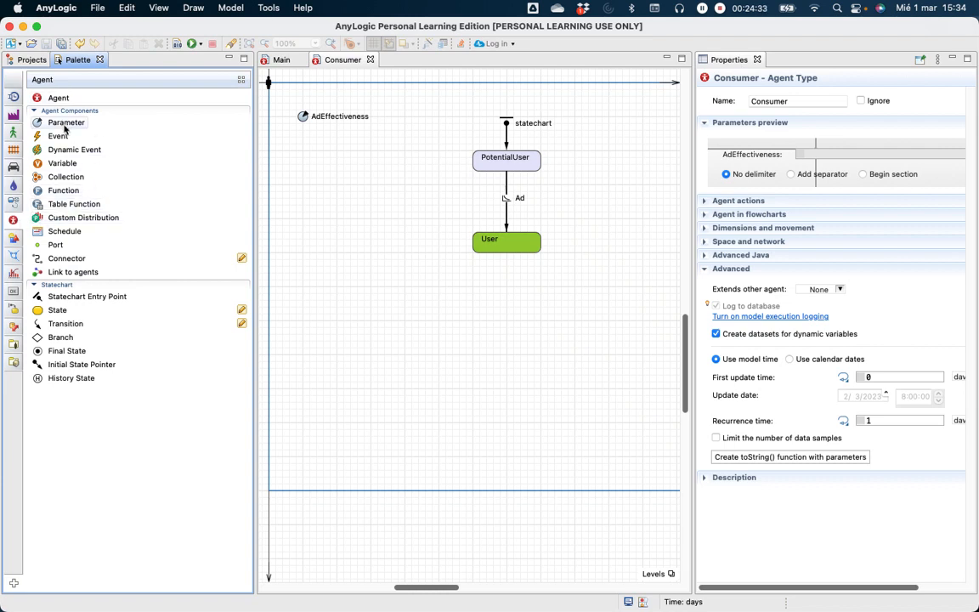
pyautogui.moveTo(62, 125); pyautogui.dragTo(304, 144)
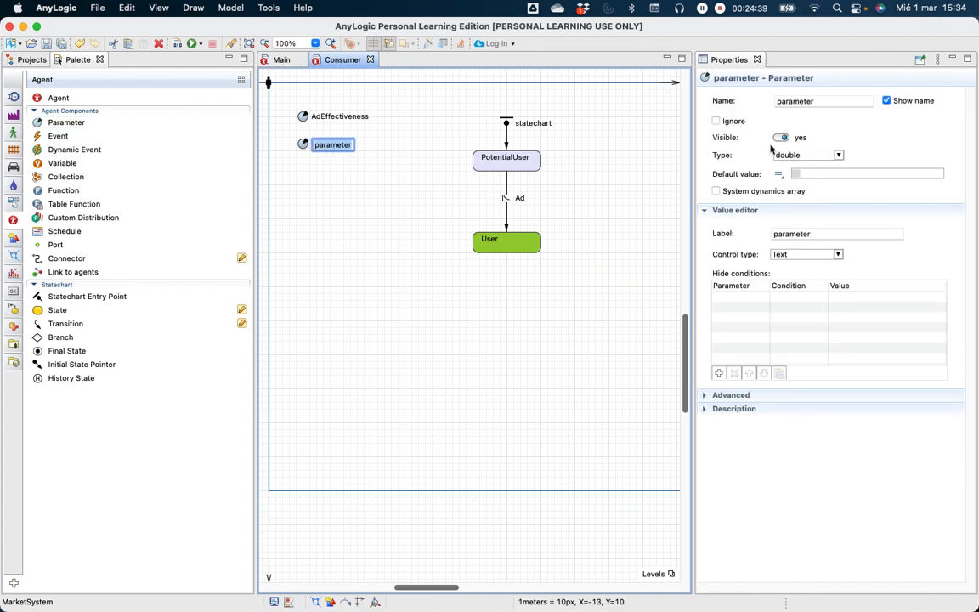
pyautogui.moveTo(824, 102); pyautogui.dragTo(773, 106)
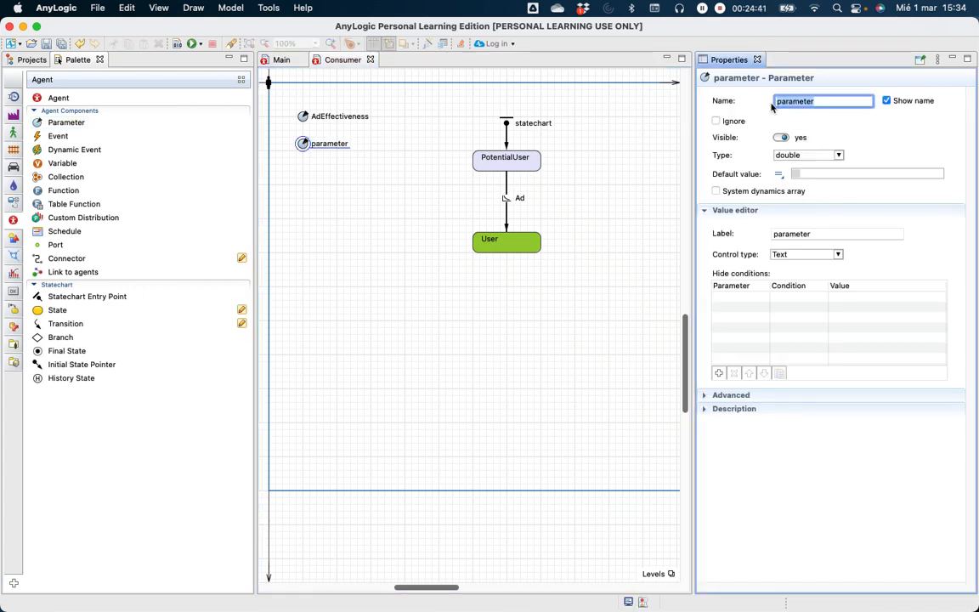
pyautogui.write('ContactRate')
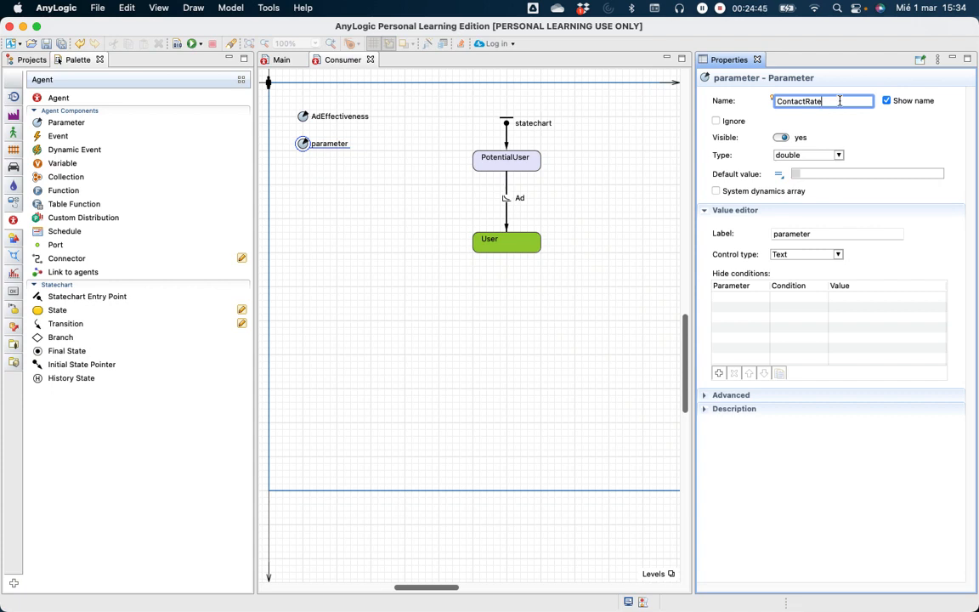
# Step: Set the ContactRate parameter's default value to 1
pyautogui.click(807, 174)
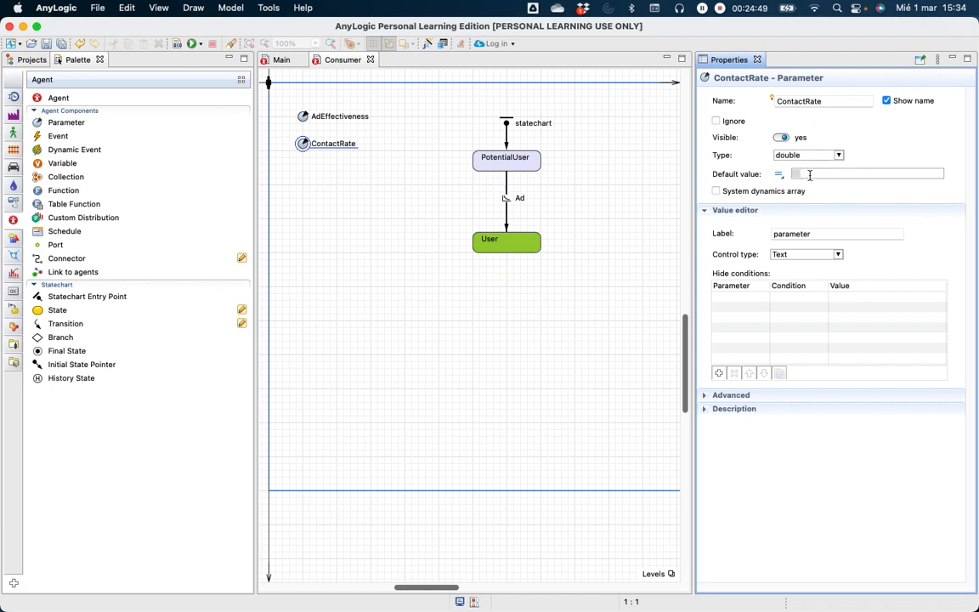
pyautogui.write('1')
pyautogui.click(833, 100)
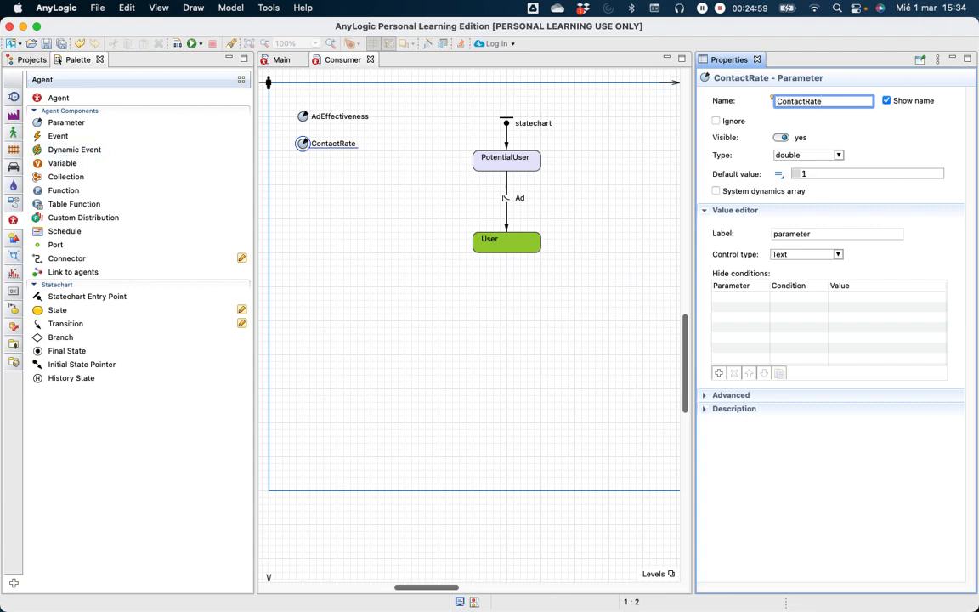
pyautogui.click(778, 173)
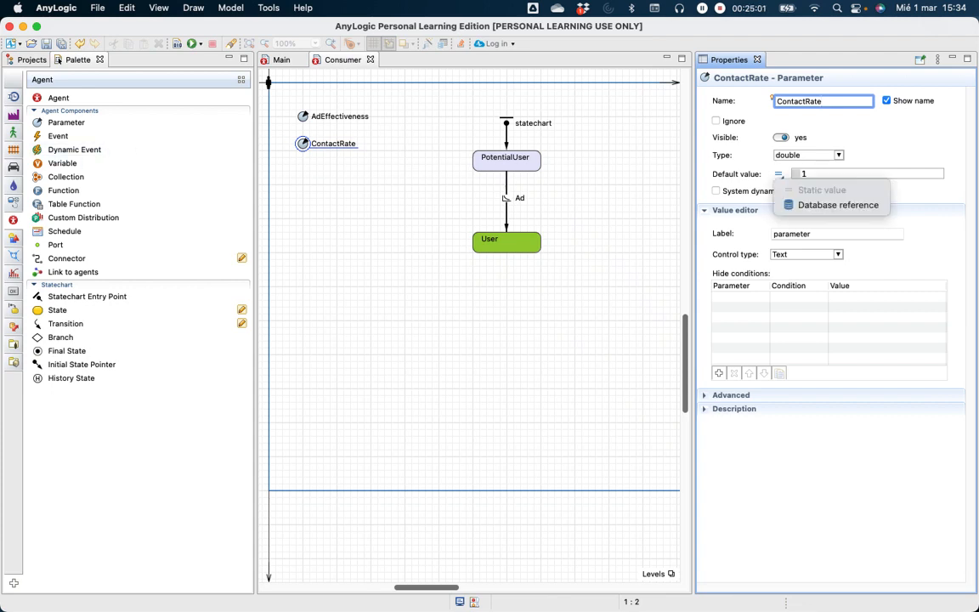
# Step: Add a parameter named AdoptionFraction below ContactRate in the Consumer diagram and set its default value to 0.01
pyautogui.press('super+Tab')
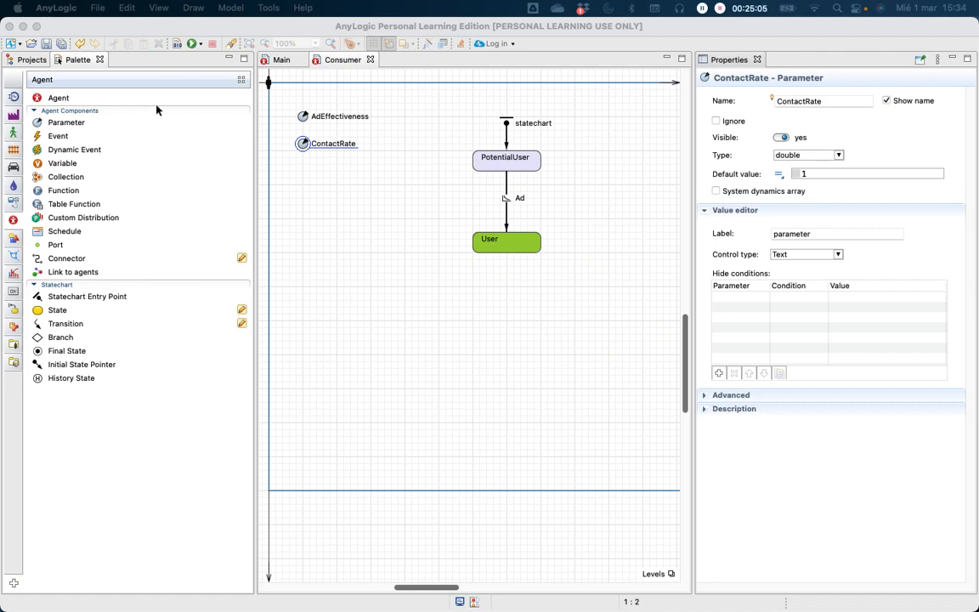
pyautogui.click(38, 124)
pyautogui.moveTo(38, 123); pyautogui.dragTo(305, 178)
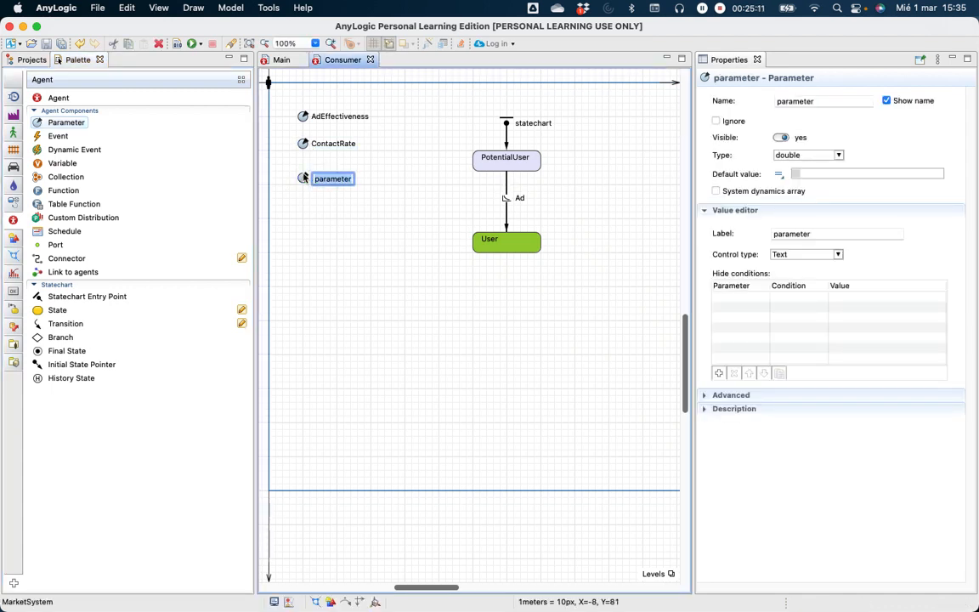
pyautogui.moveTo(824, 100); pyautogui.dragTo(771, 101)
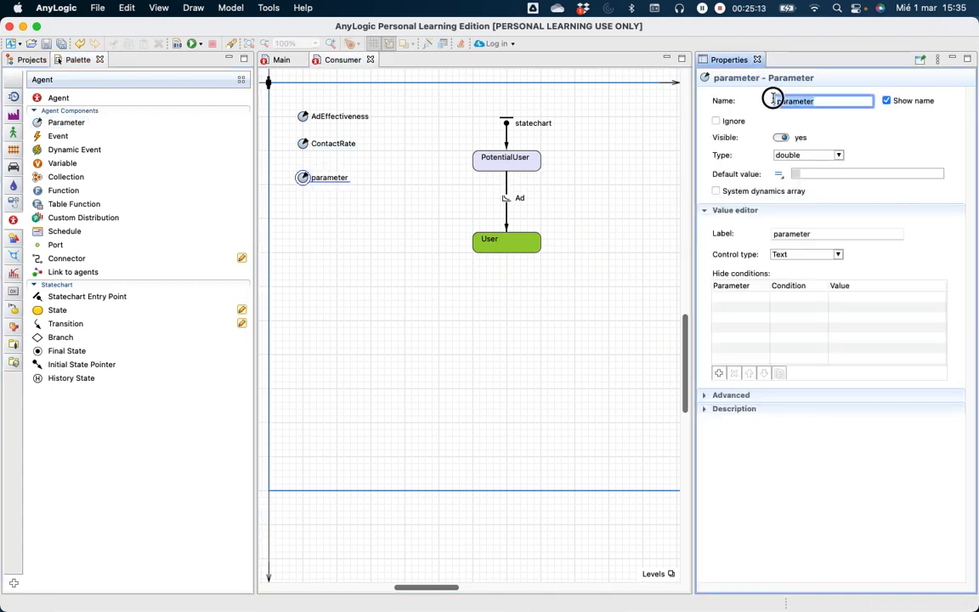
pyautogui.write('AdoptionFraction')
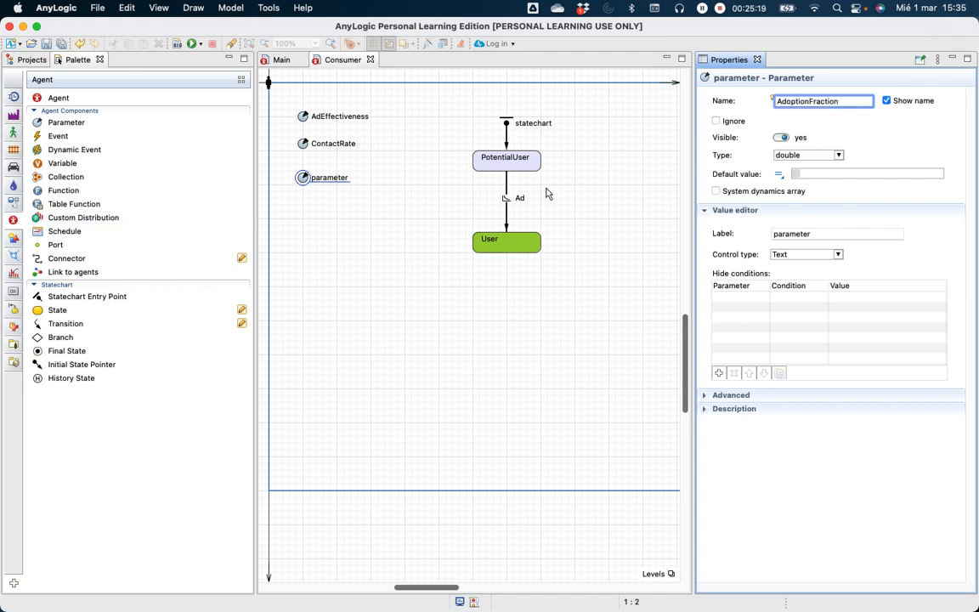
pyautogui.click(824, 172)
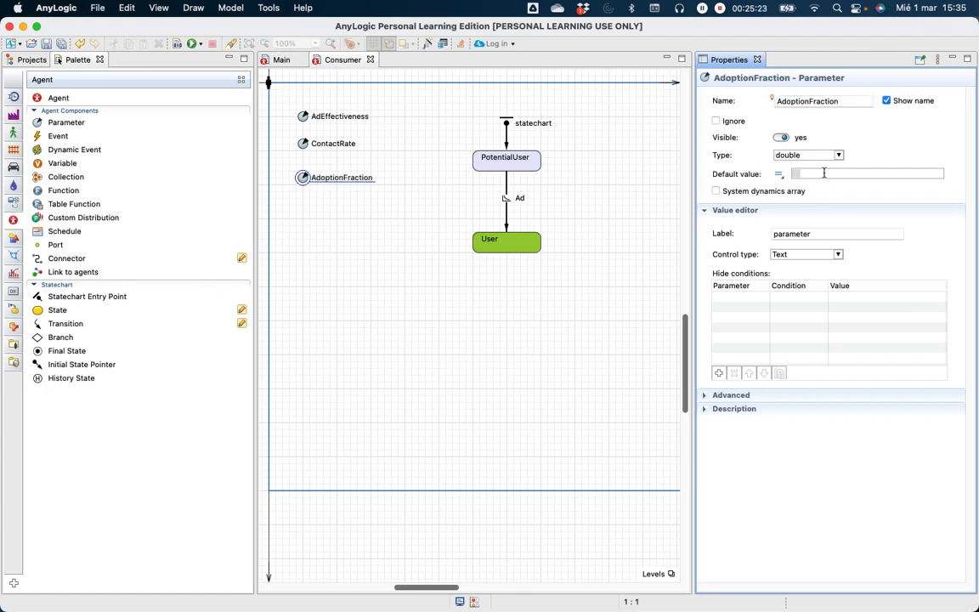
pyautogui.write('0.01')
pyautogui.click(859, 101)
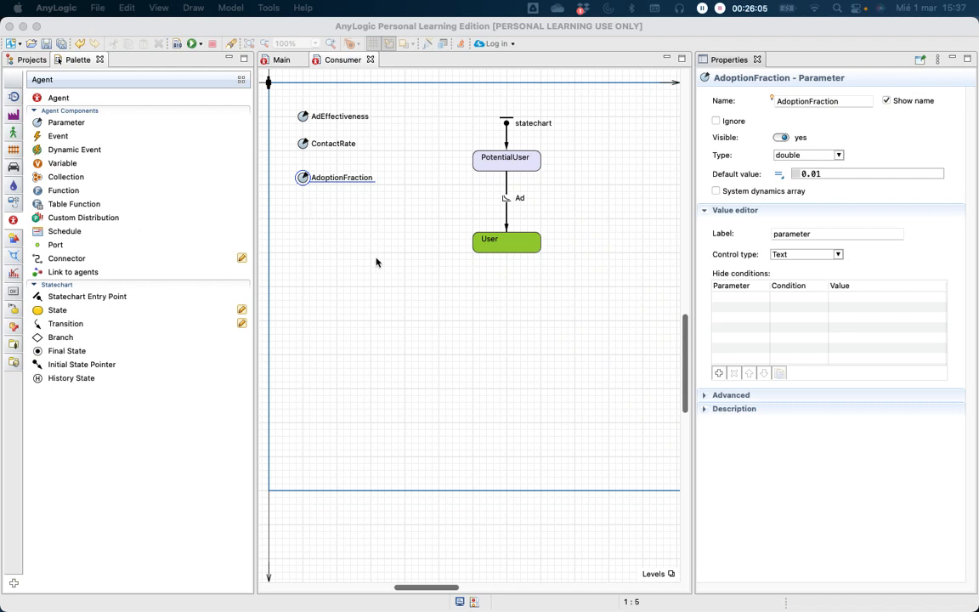
# Step: Enlarge the User state downward and to both sides, and straighten the Ad transition's end on its upper edge
pyautogui.click(507, 246)
pyautogui.moveTo(507, 253); pyautogui.dragTo(505, 272)
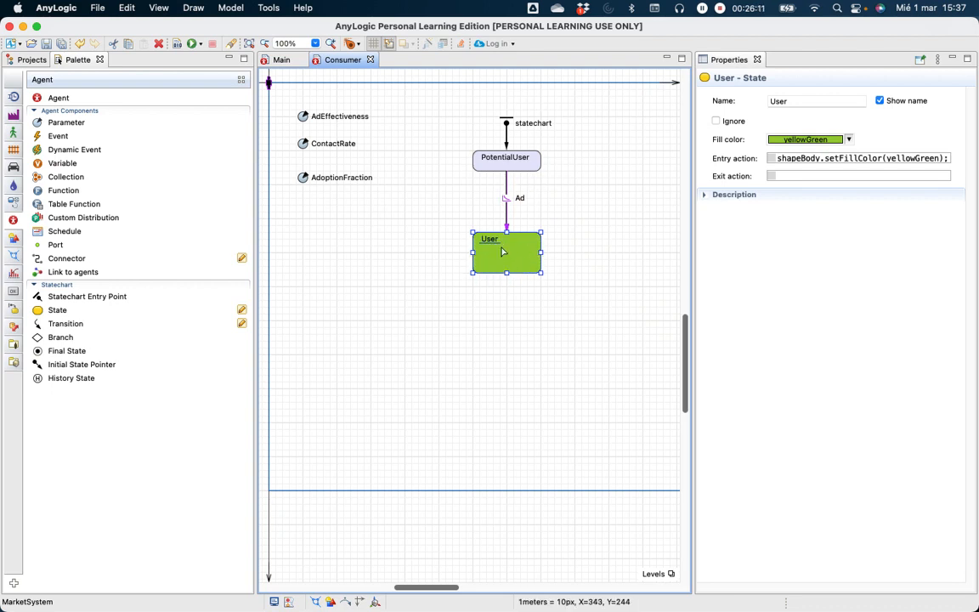
pyautogui.moveTo(541, 251); pyautogui.dragTo(549, 251)
pyautogui.moveTo(472, 253); pyautogui.dragTo(466, 253)
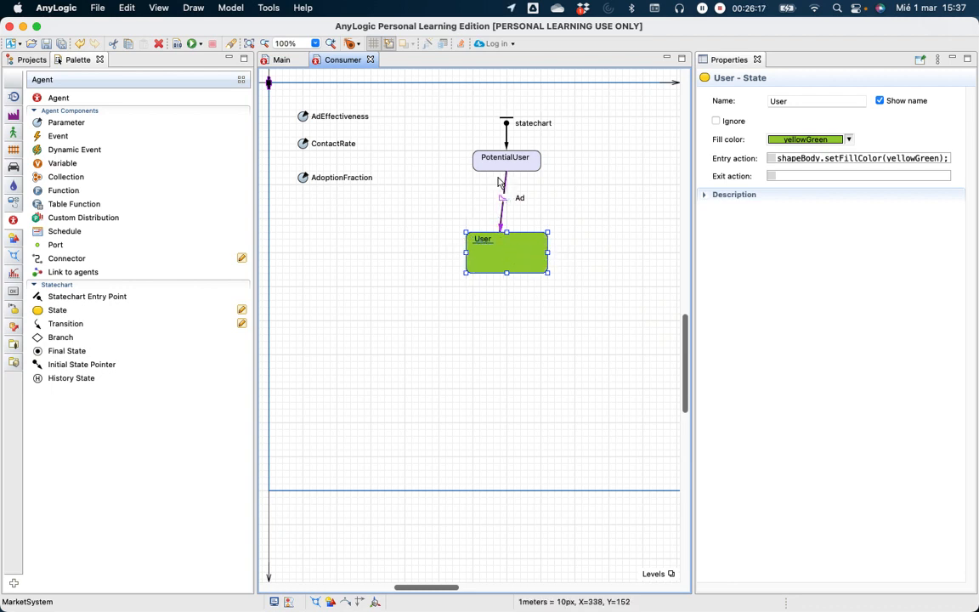
pyautogui.click(517, 242)
pyautogui.click(505, 229)
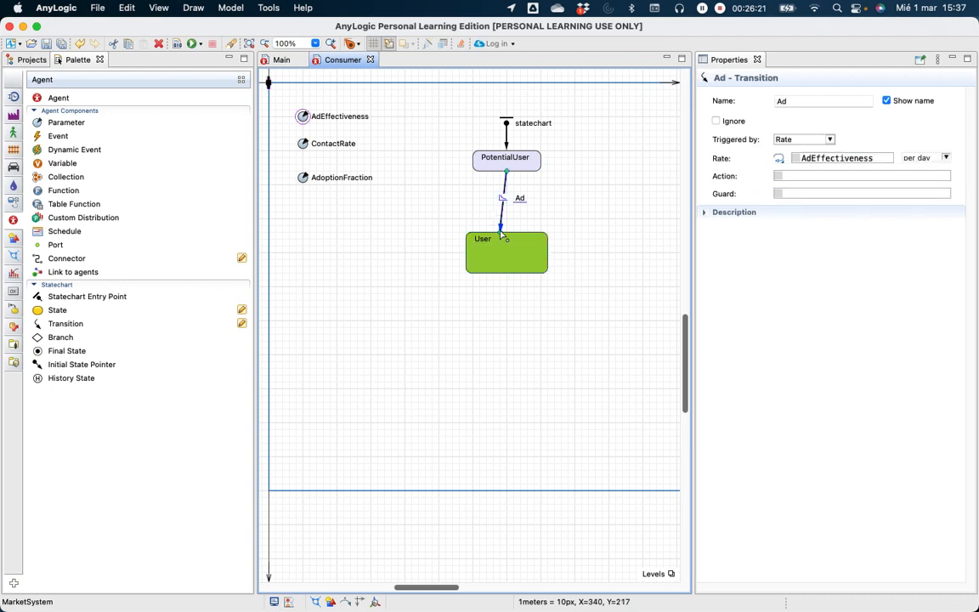
pyautogui.moveTo(505, 229); pyautogui.dragTo(507, 231)
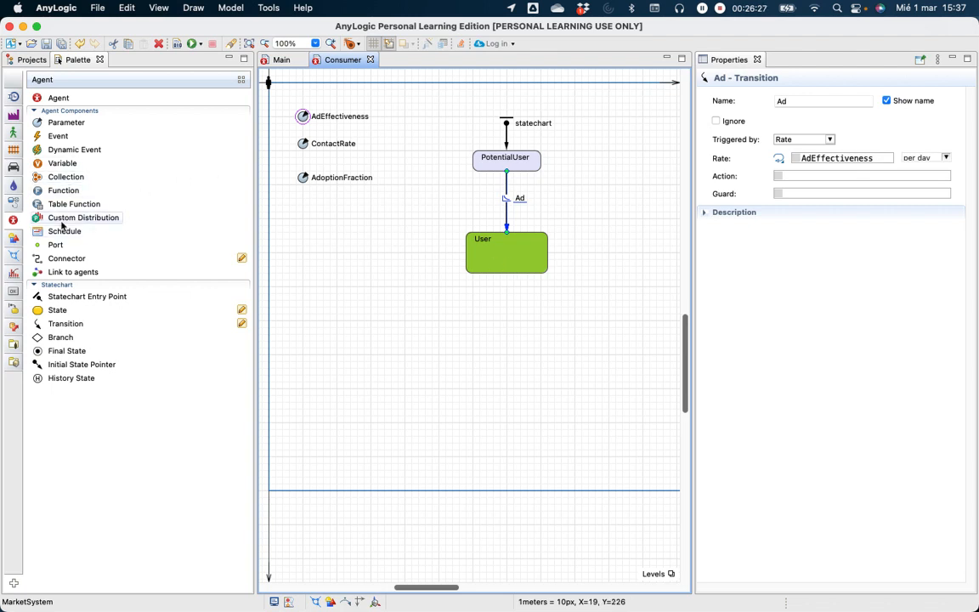
# Step: Add a transition from the User state's lower edge that loops back to its right edge
pyautogui.click(13, 312)
pyautogui.moveTo(62, 129); pyautogui.dragTo(508, 275)
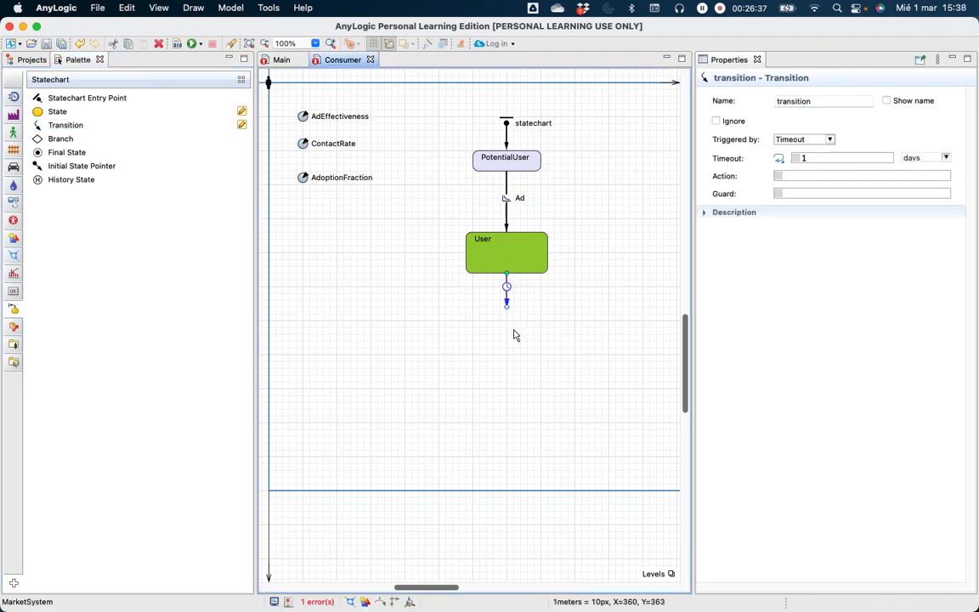
pyautogui.moveTo(507, 304); pyautogui.dragTo(542, 249)
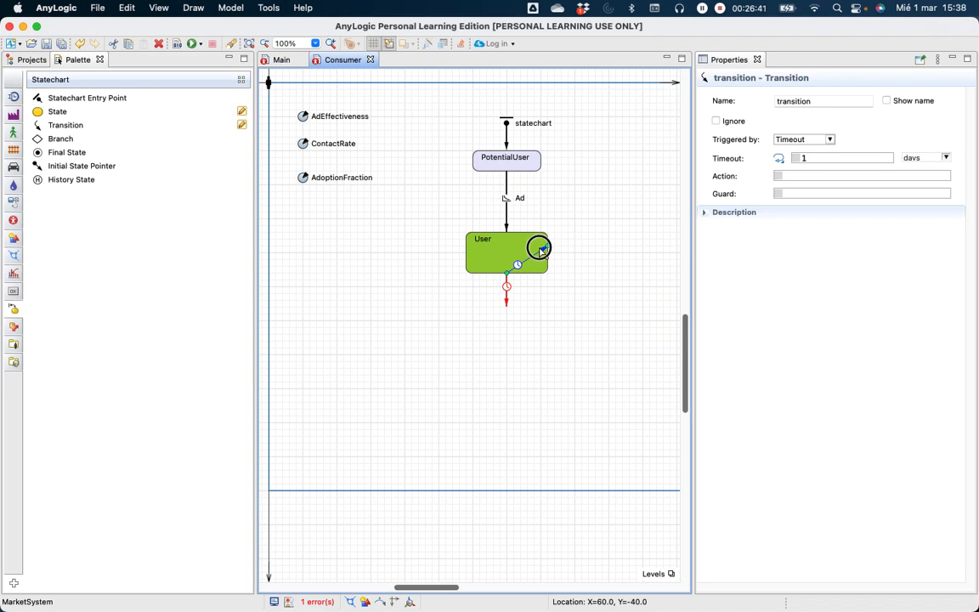
pyautogui.moveTo(541, 248); pyautogui.dragTo(545, 255)
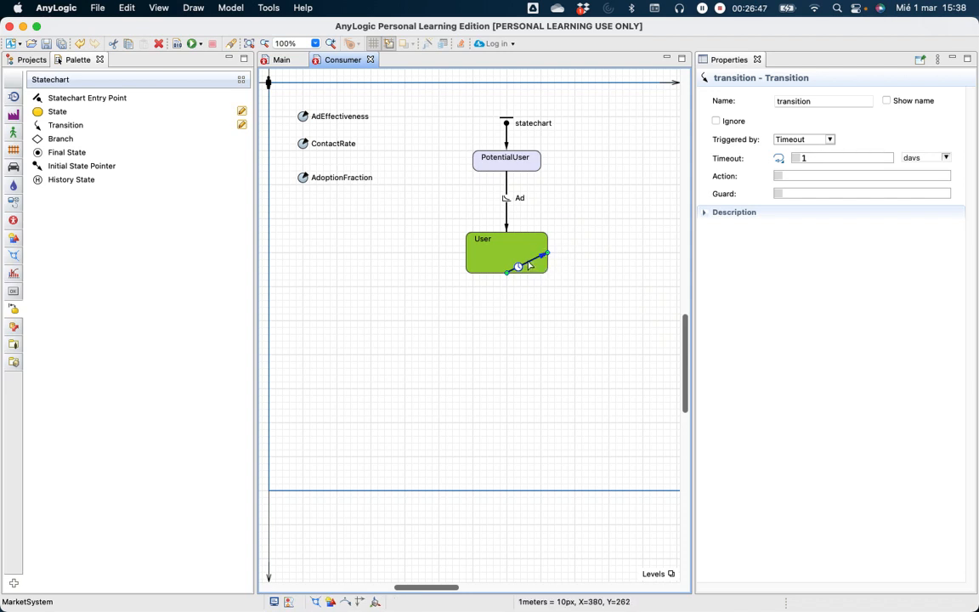
# Step: Bend the User state's internal transition at a right angle in the middle of the state
pyautogui.click(527, 265)
pyautogui.click(527, 265)
pyautogui.click(527, 264)
pyautogui.click(527, 262)
pyautogui.click(544, 257)
pyautogui.click(544, 257)
pyautogui.click(533, 265)
pyautogui.click(532, 263)
pyautogui.moveTo(529, 266)
pyautogui.mouseDown()
pyautogui.moveTo(524, 256)
pyautogui.moveTo(509, 259)
pyautogui.moveTo(520, 253)
pyautogui.mouseUp()
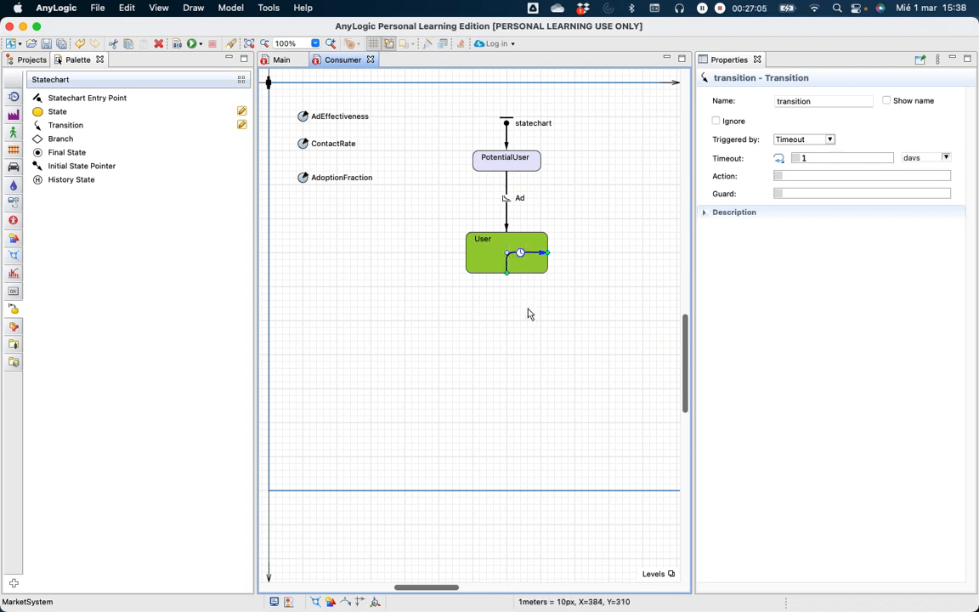
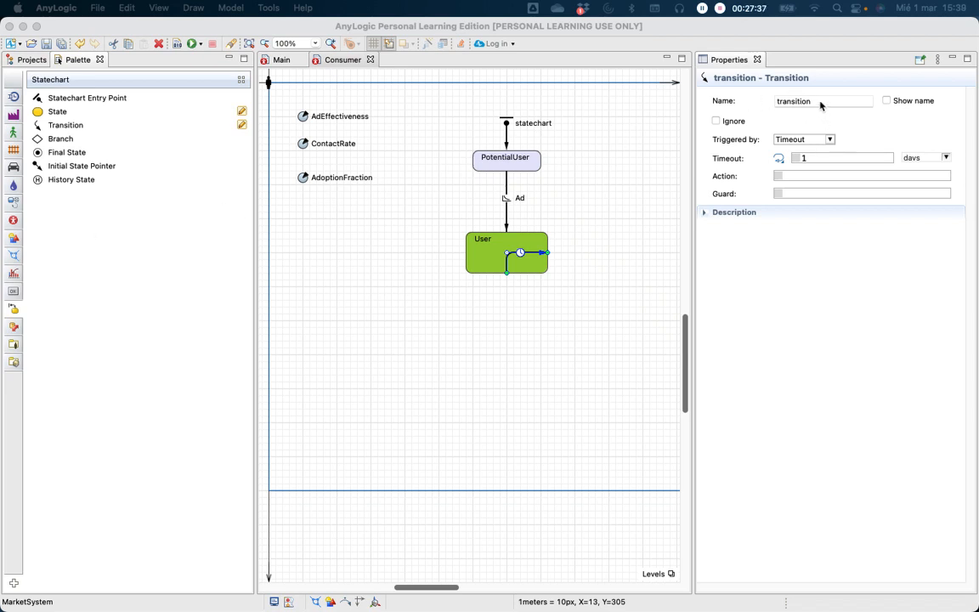
# Step: Name the internal transition Contact, show its name, and place the label above its arrow inside the User state
pyautogui.moveTo(816, 102); pyautogui.dragTo(776, 101)
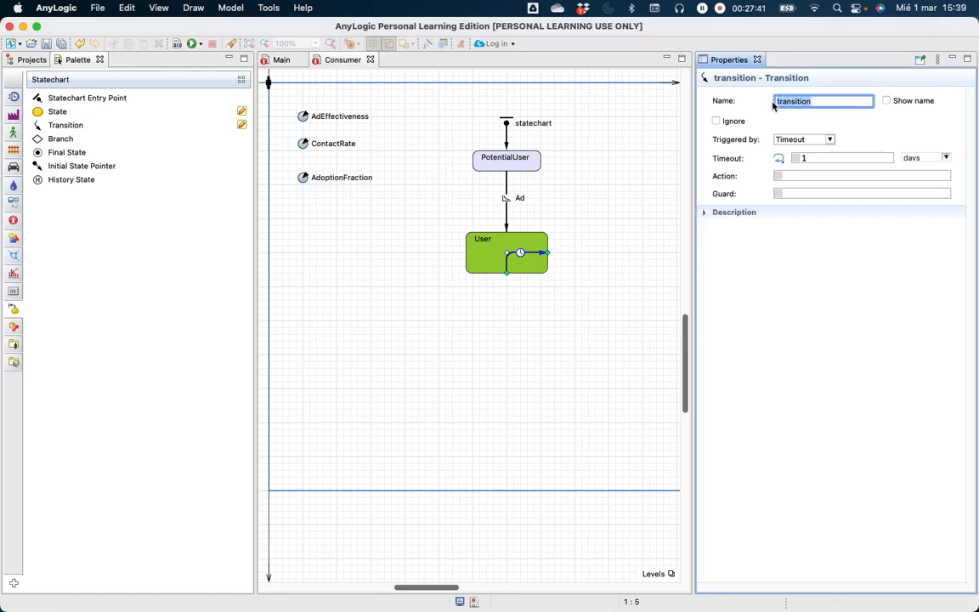
pyautogui.write('Con')
pyautogui.click(887, 100)
pyautogui.moveTo(531, 272); pyautogui.dragTo(526, 245)
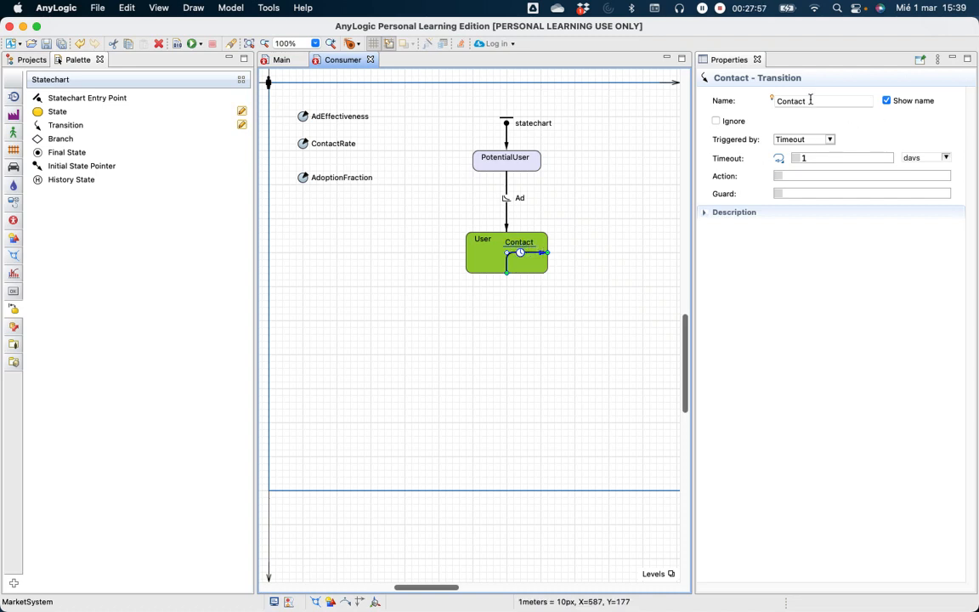
# Step: Trigger the Contact transition by Rate and set the rate to ContactRate per day
pyautogui.click(831, 139)
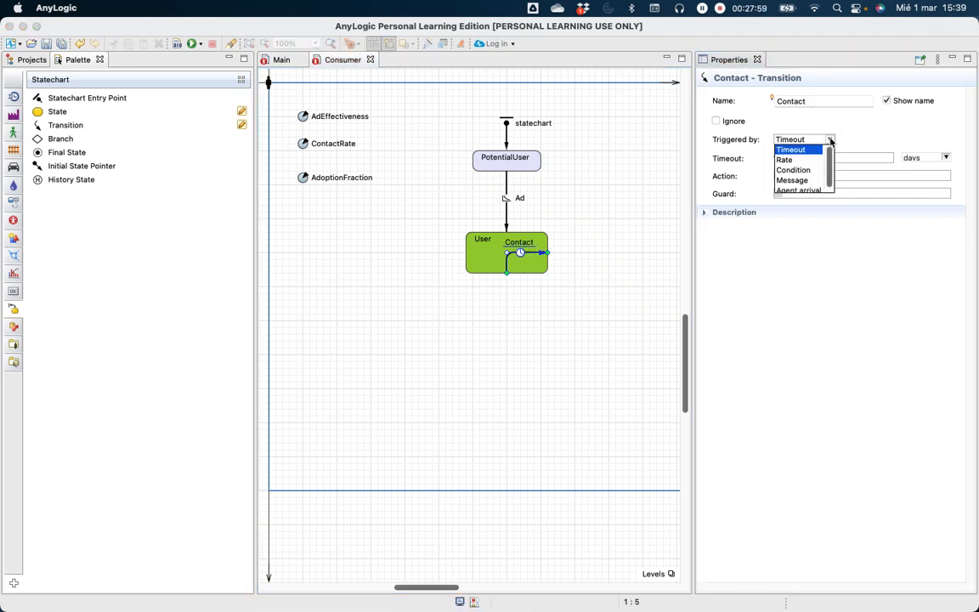
pyautogui.click(785, 160)
pyautogui.moveTo(811, 157); pyautogui.dragTo(796, 159)
pyautogui.write('C')
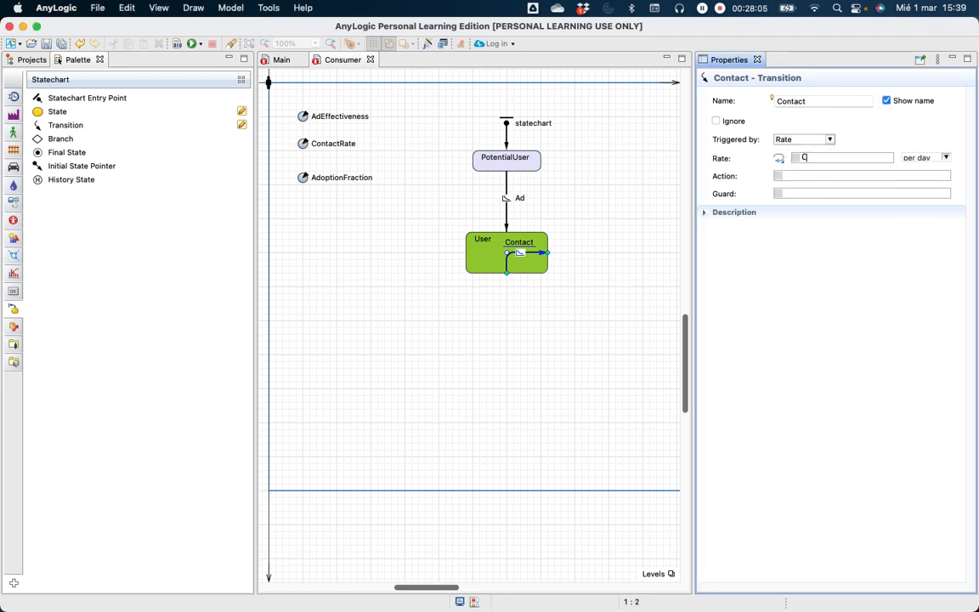
pyautogui.write('ontactRate')
# Step: Set the Contact transition's action to sendToRandom("Buy");
pyautogui.click(796, 174)
pyautogui.write('sendToRandom("Buy");')
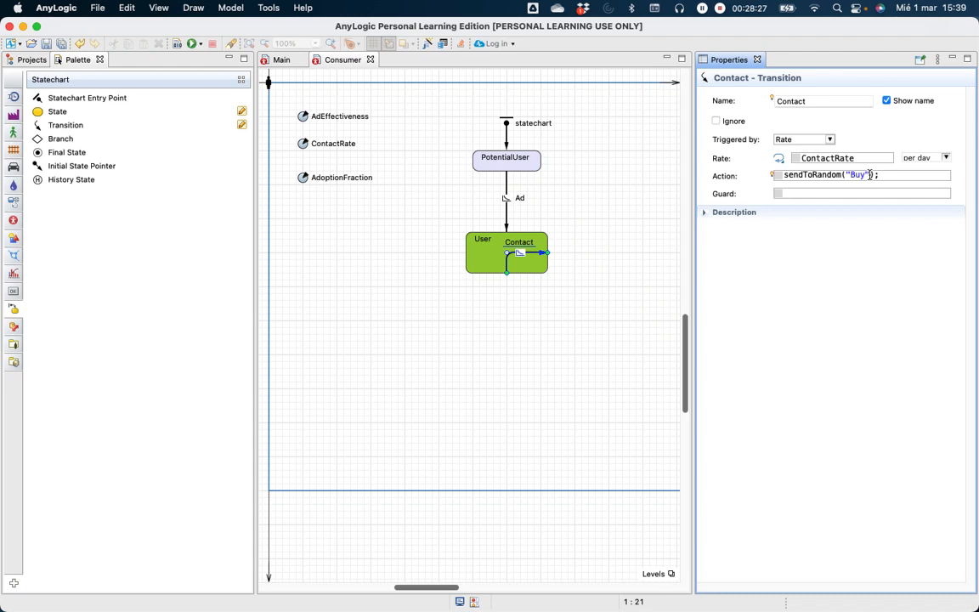
pyautogui.moveTo(870, 174); pyautogui.dragTo(850, 175)
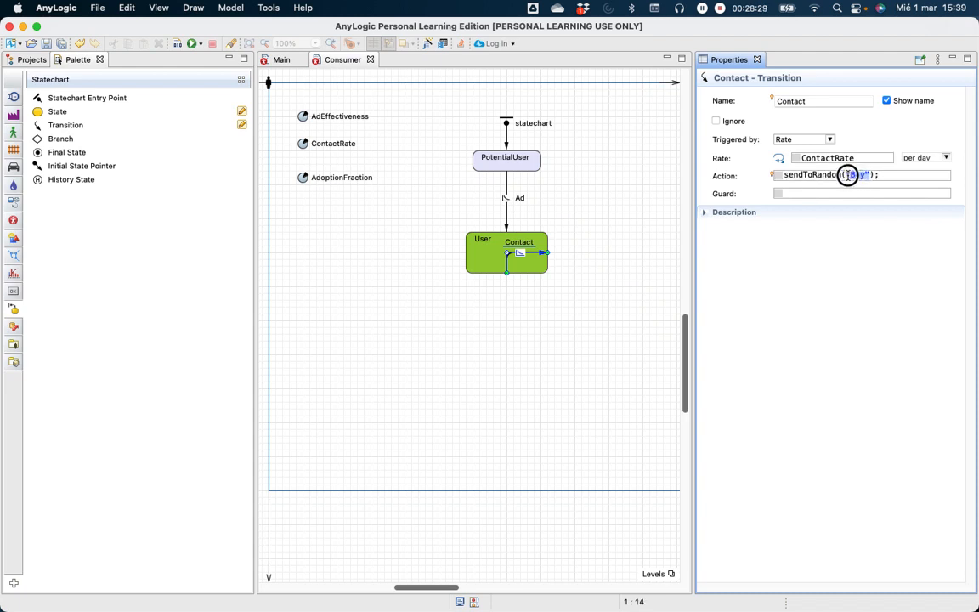
pyautogui.click(863, 175)
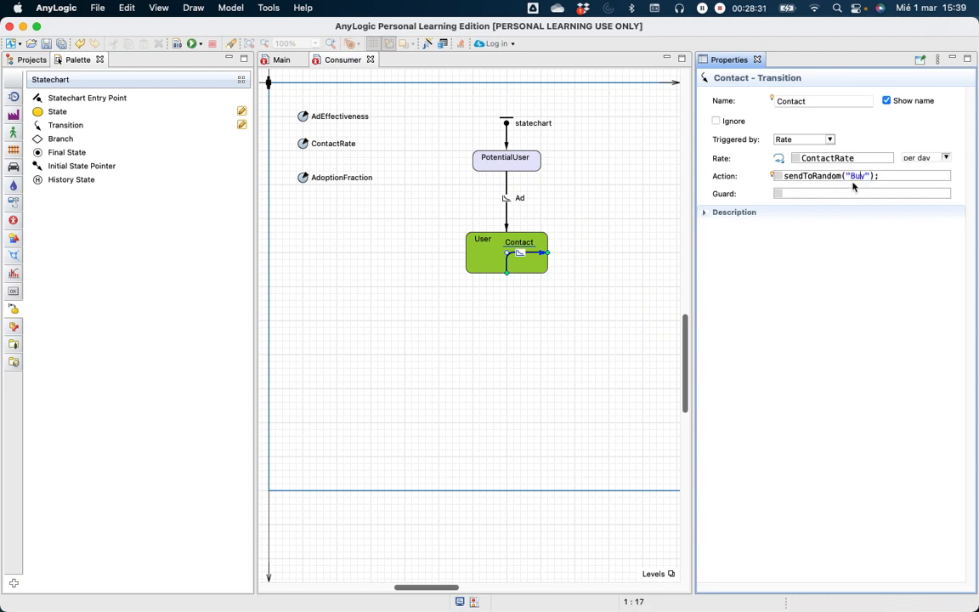
pyautogui.click(860, 192)
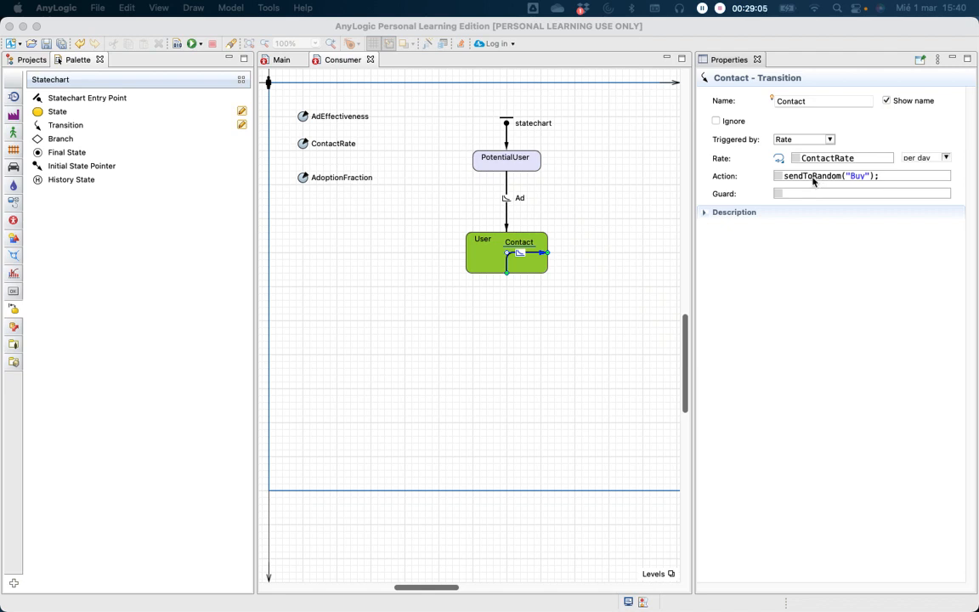
pyautogui.click(845, 179)
# Step: Shift the Ad transition to the right and add a second parallel transition from PotentialUser to User on its left
pyautogui.moveTo(64, 125); pyautogui.dragTo(525, 171)
pyautogui.click(508, 174)
pyautogui.click(506, 230)
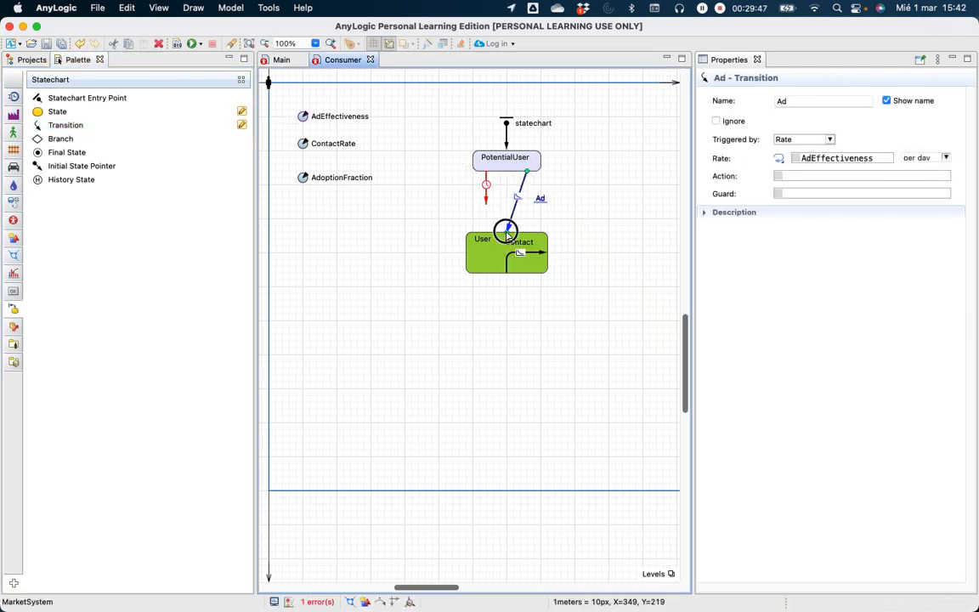
pyautogui.moveTo(506, 229); pyautogui.dragTo(527, 228)
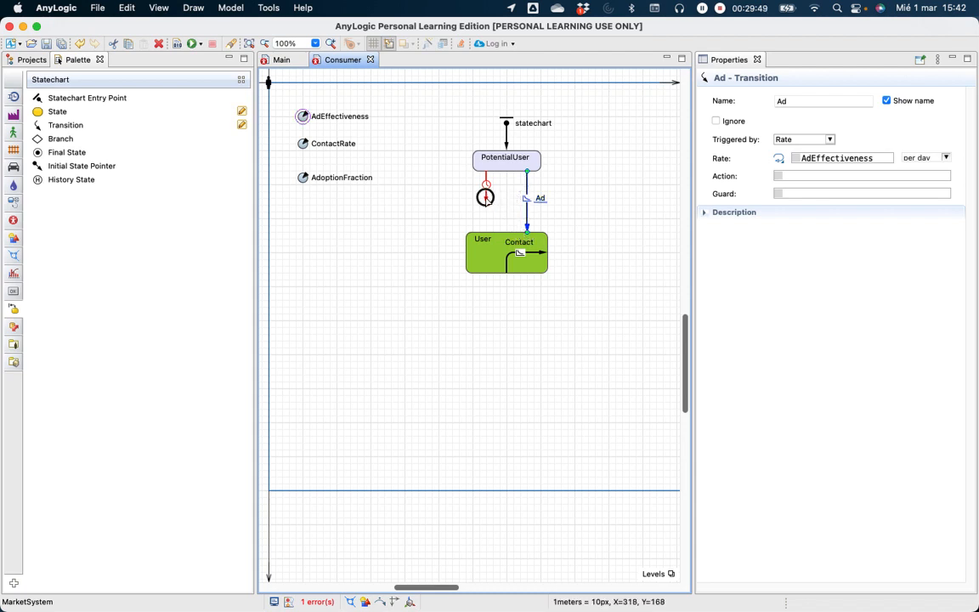
pyautogui.click(486, 202)
pyautogui.moveTo(486, 204); pyautogui.dragTo(485, 238)
pyautogui.click(487, 198)
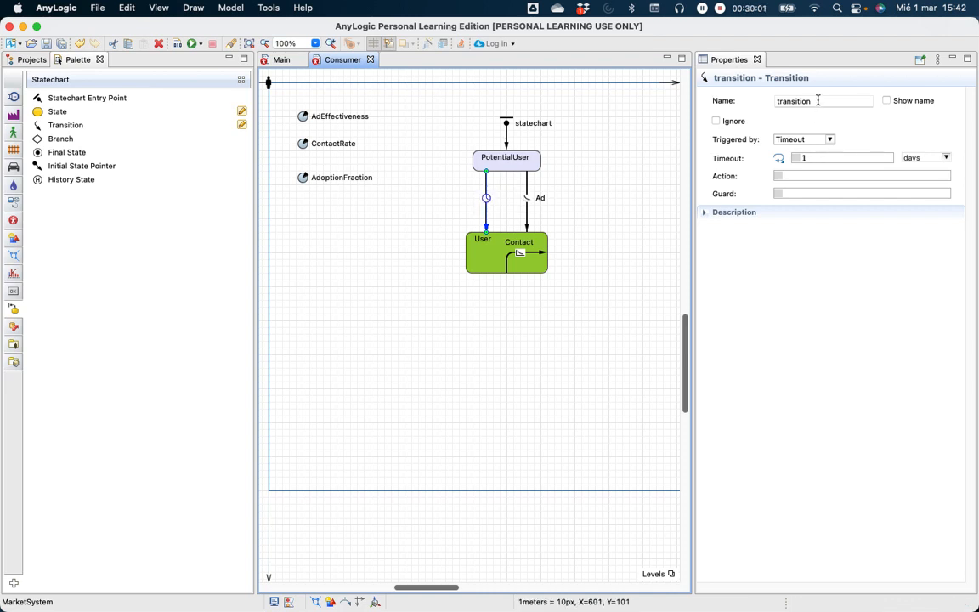
# Step: Name the new PotentialUser-to-User transition WOM, show its name, and place the label to the left of the arrow
pyautogui.moveTo(820, 100); pyautogui.dragTo(774, 97)
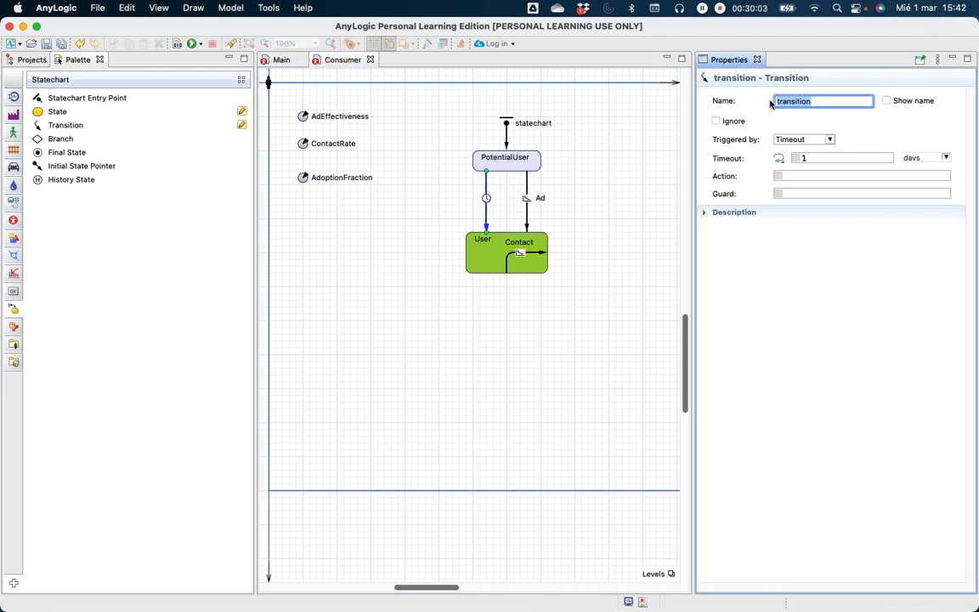
pyautogui.write('WOM')
pyautogui.click(886, 100)
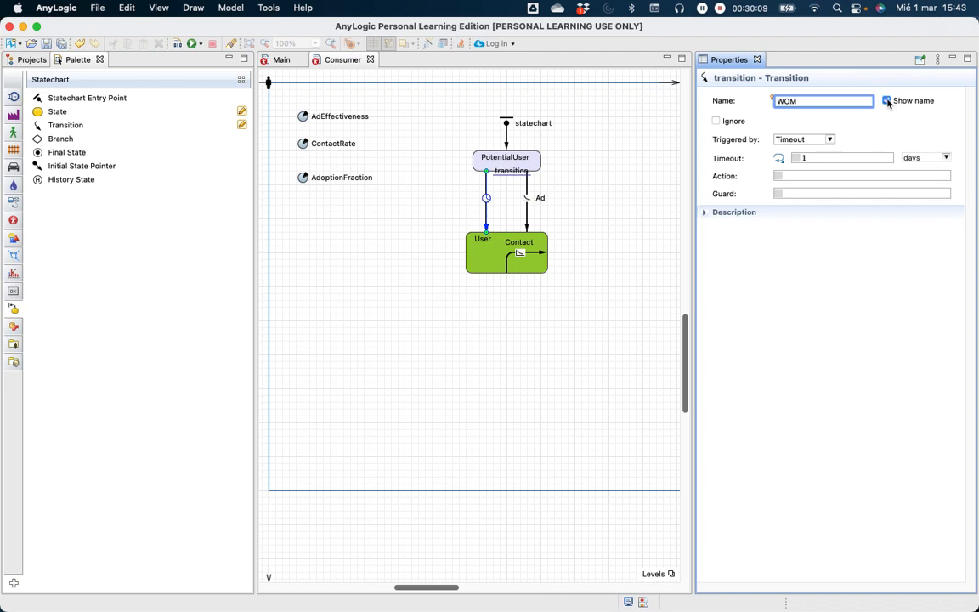
pyautogui.moveTo(499, 187); pyautogui.dragTo(470, 201)
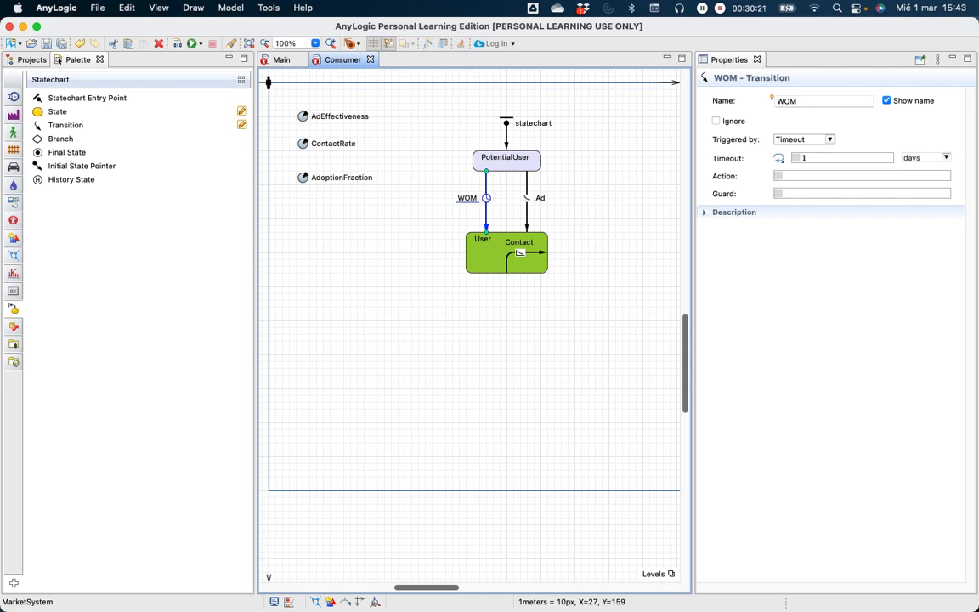
# Step: Trigger the WOM transition by a Message of type String, firing on the particular message "Buy"
pyautogui.click(831, 140)
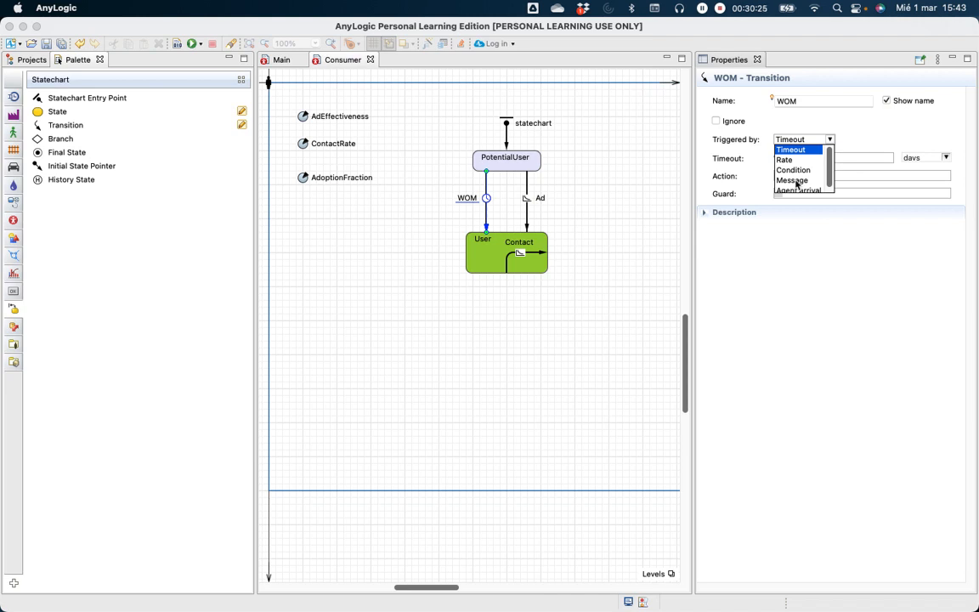
pyautogui.click(794, 181)
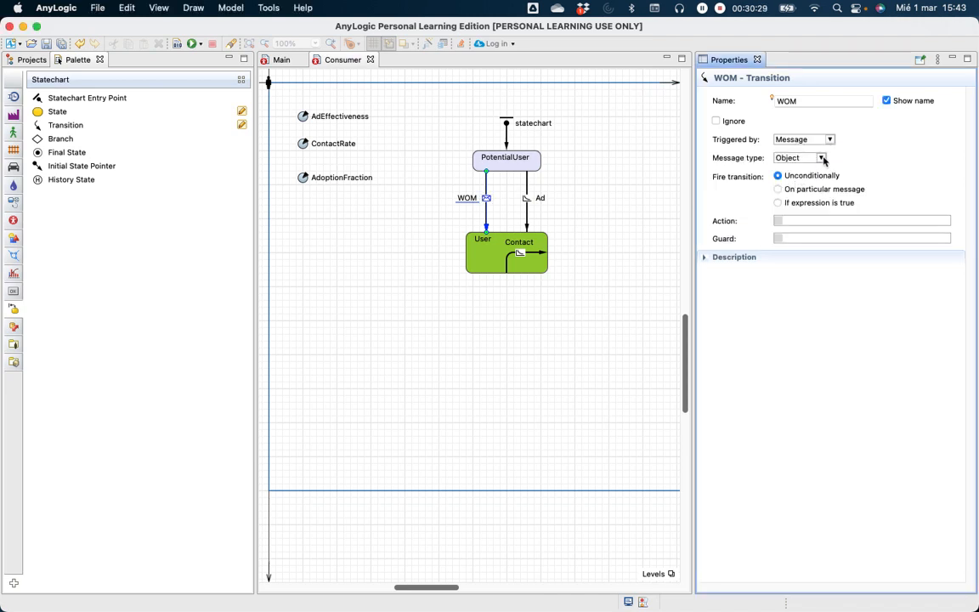
pyautogui.click(822, 158)
pyautogui.click(788, 192)
pyautogui.click(779, 189)
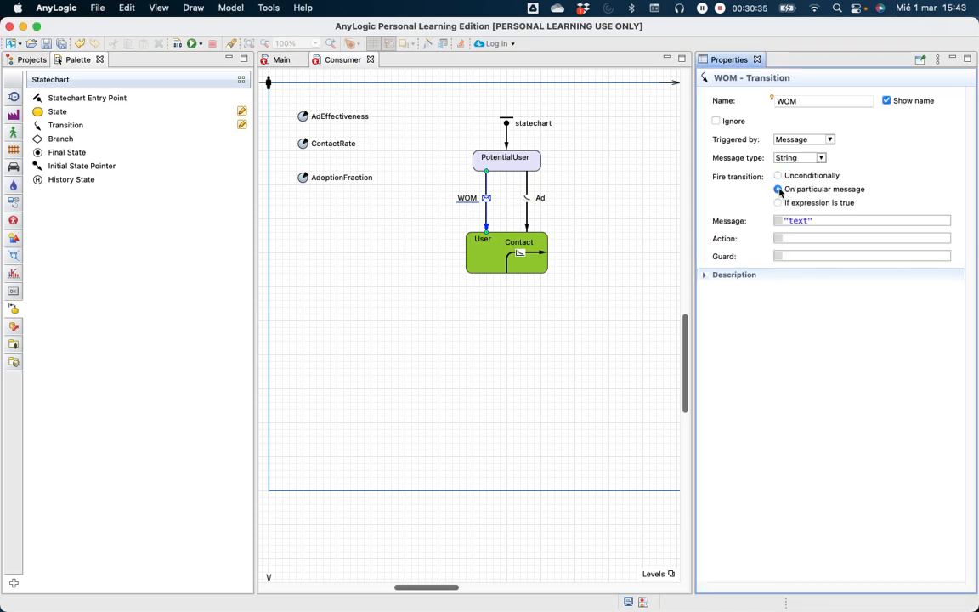
pyautogui.moveTo(809, 221); pyautogui.dragTo(790, 222)
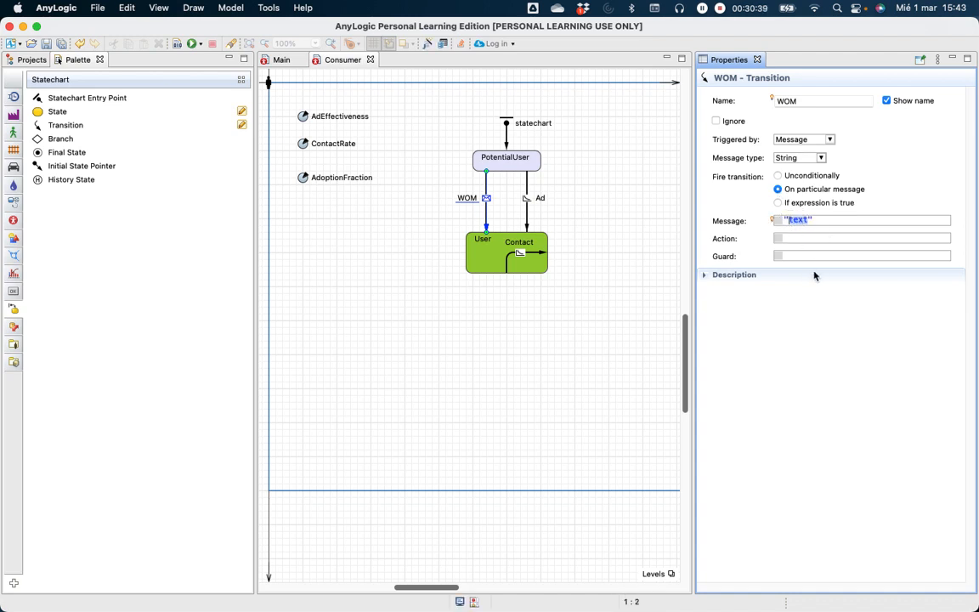
pyautogui.write('Buy')
# Step: Set the WOM transition's guard to randomTrue(AdoptionFraction)
pyautogui.click(797, 255)
pyautogui.write('randomTrue(AdoptionFraction)')
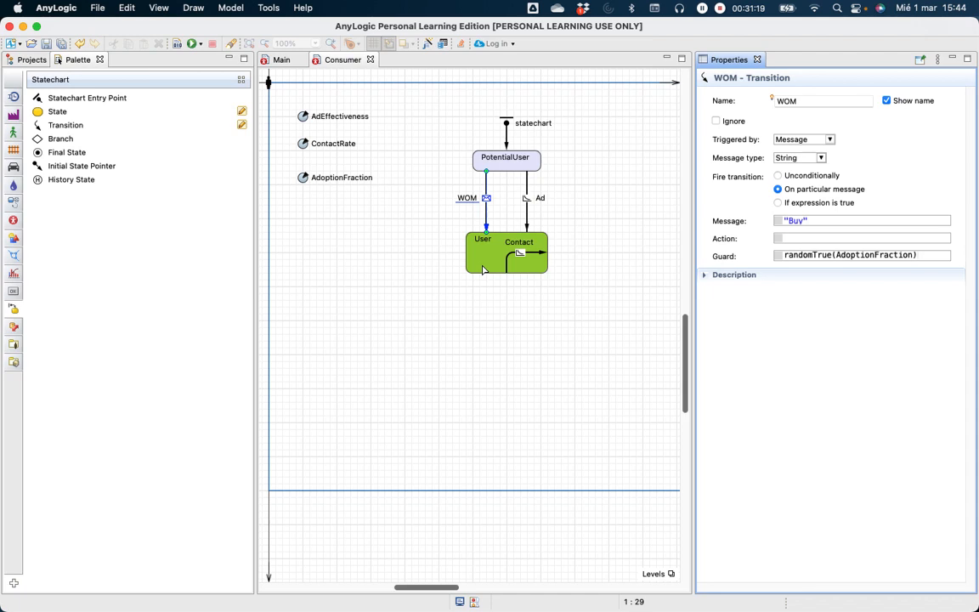
pyautogui.click(803, 237)
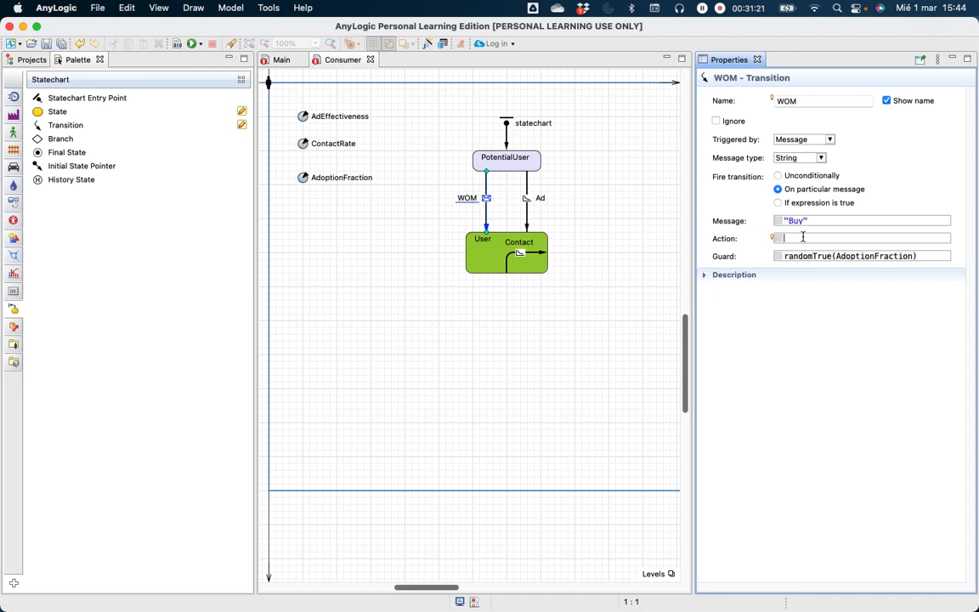
# Step: Check the AdoptionFraction parameter's default value against the WOM transition's settings and save the model
pyautogui.click(303, 179)
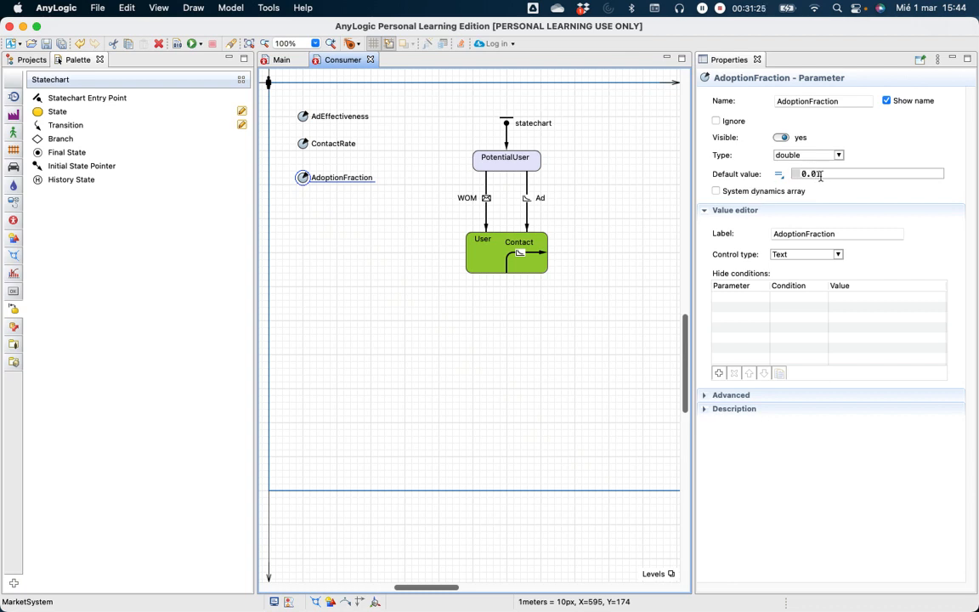
pyautogui.click(488, 214)
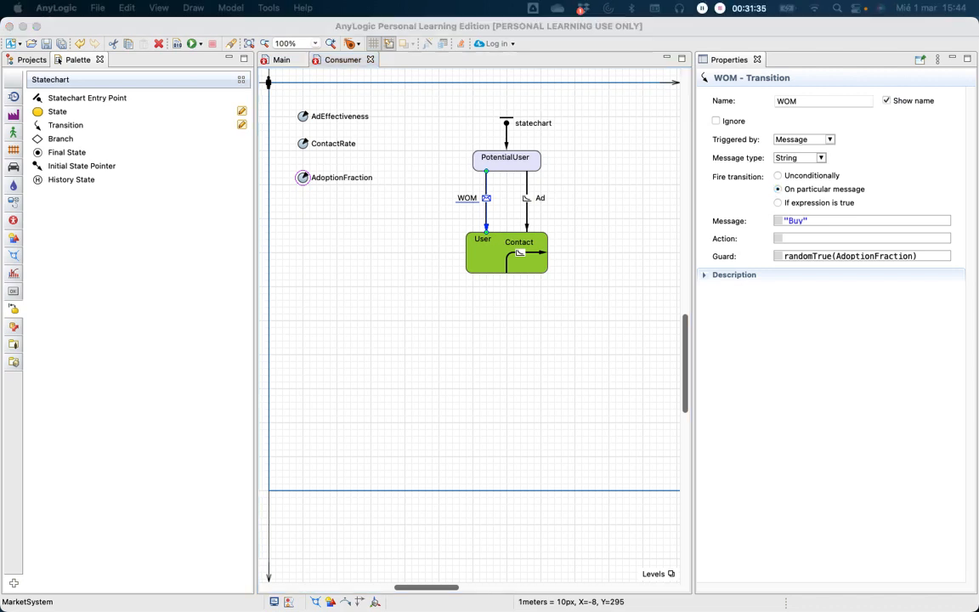
pyautogui.click(47, 44)
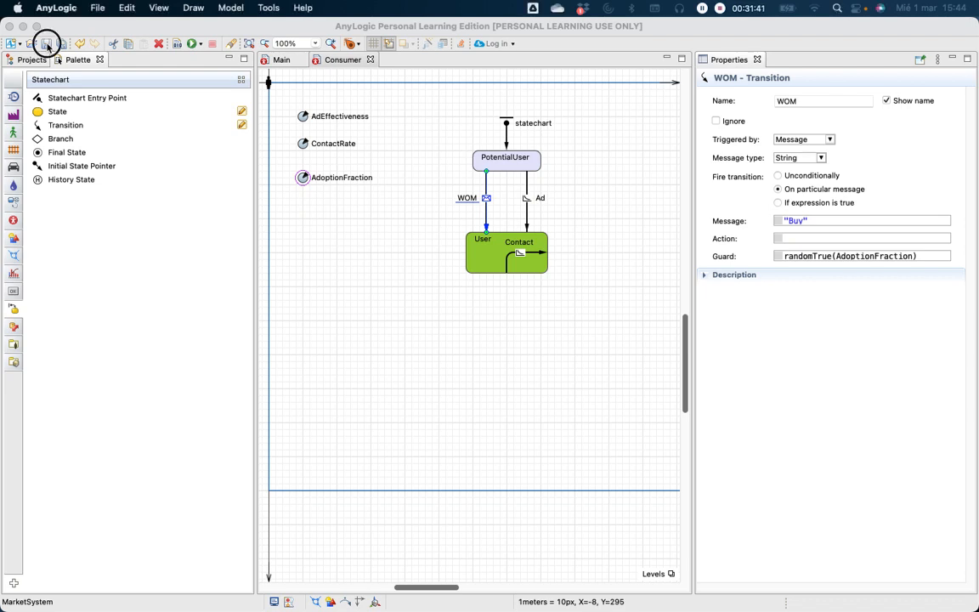
pyautogui.click(47, 44)
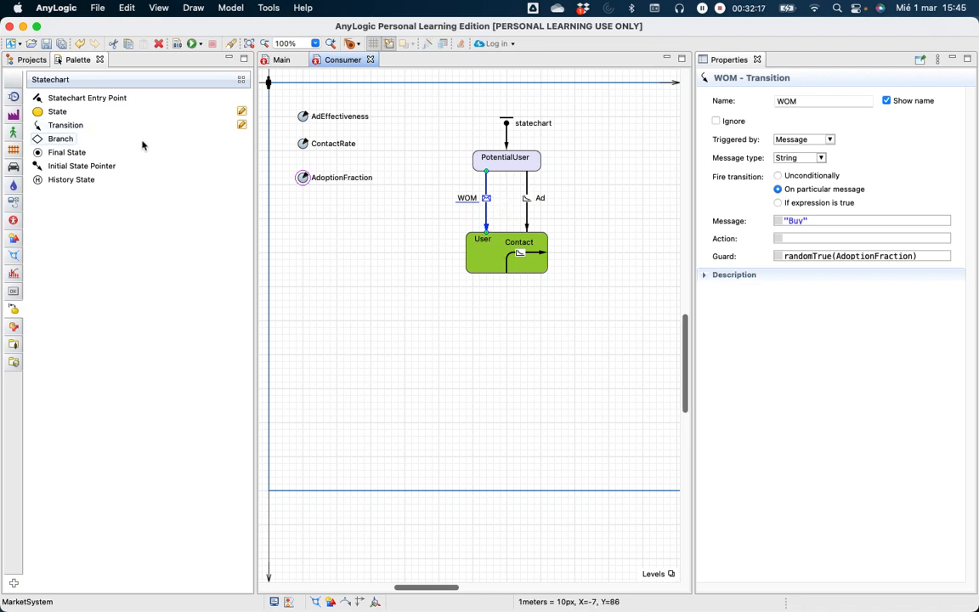
# Step: Run the MarketSystem simulation, speeding it up to x100 to watch potential users turn into users, and stop the run
pyautogui.click(193, 45)
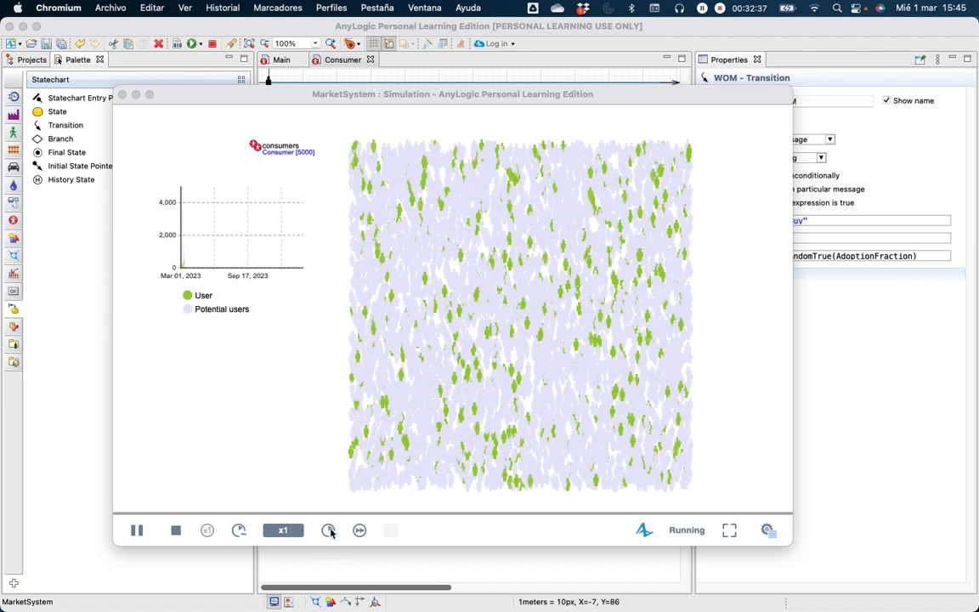
pyautogui.click(330, 529)
pyautogui.click(330, 529)
pyautogui.click(330, 530)
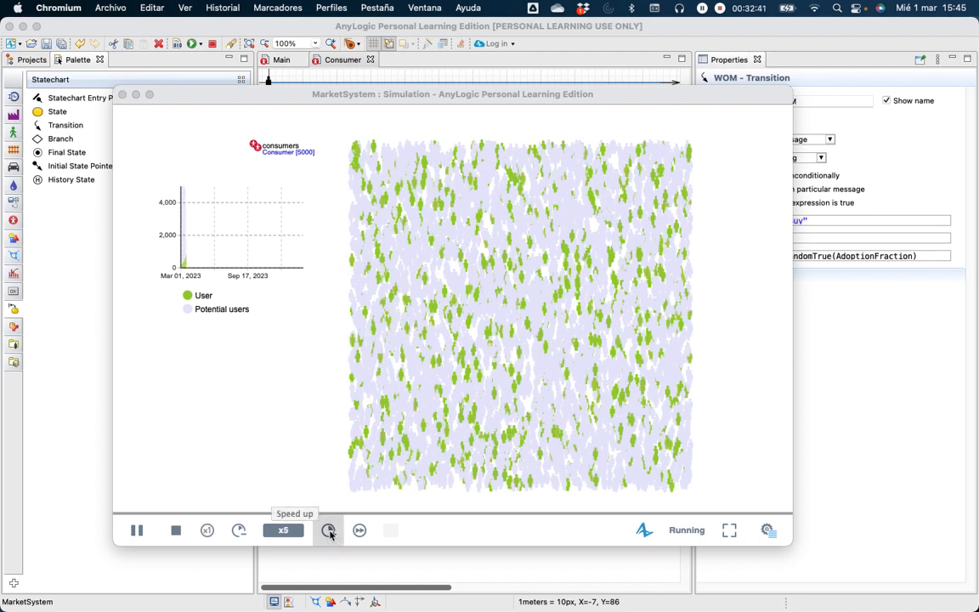
pyautogui.click(330, 530)
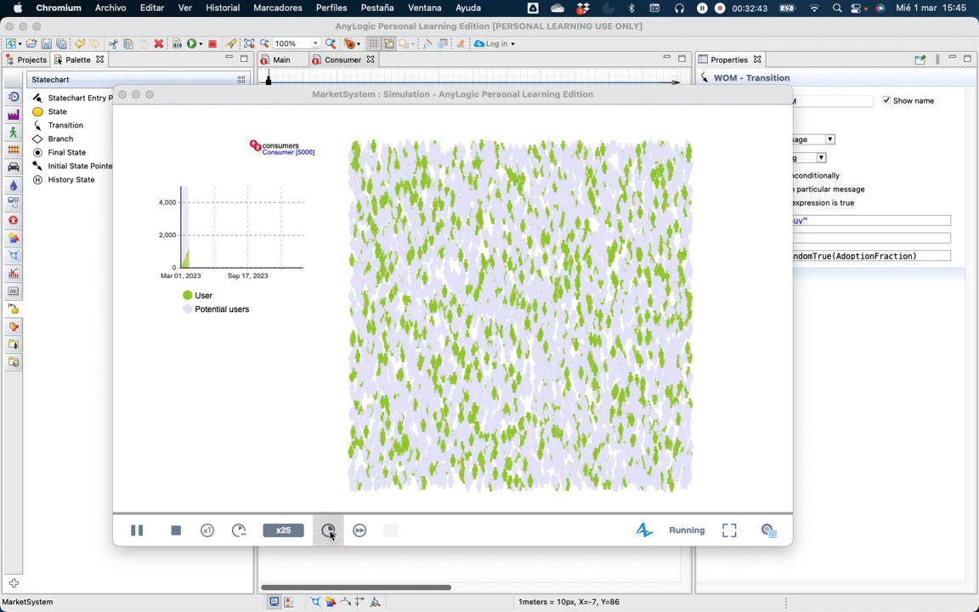
pyautogui.click(330, 530)
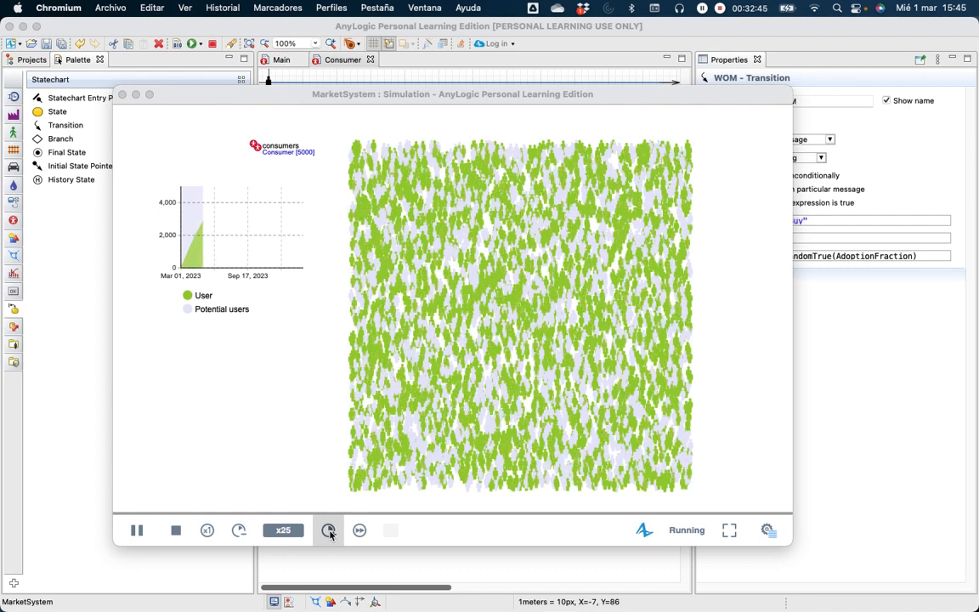
pyautogui.click(330, 530)
pyautogui.click(330, 530)
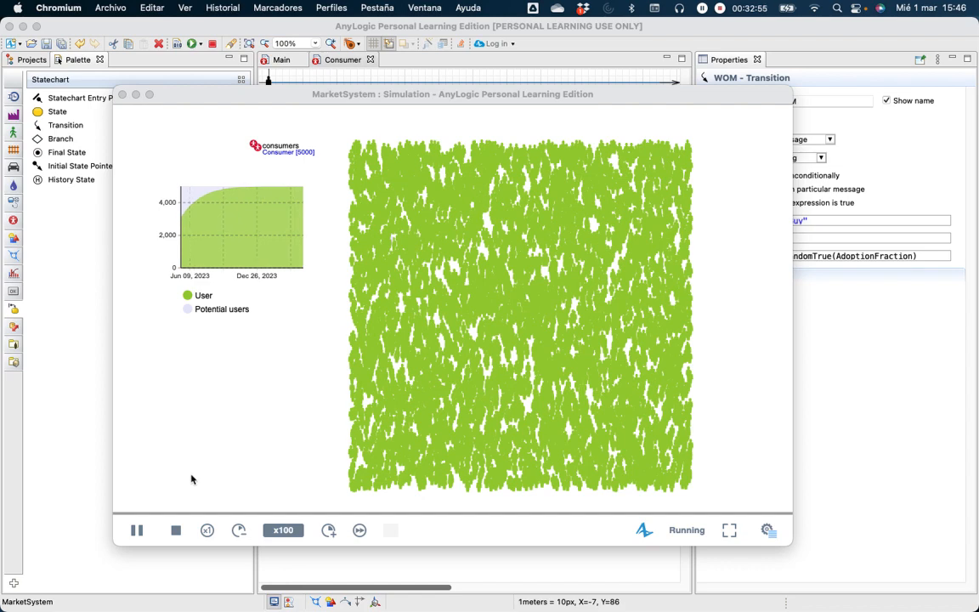
pyautogui.click(178, 529)
pyautogui.click(176, 530)
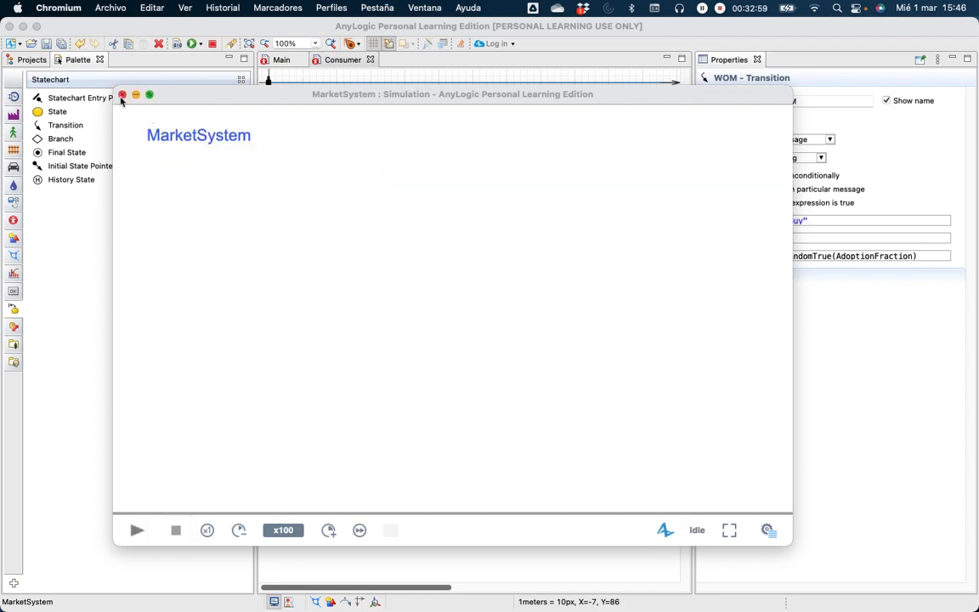
# Step: Close the simulation window and add a parameter named DiscardTime below AdoptionFraction in the Consumer agent
pyautogui.click(121, 95)
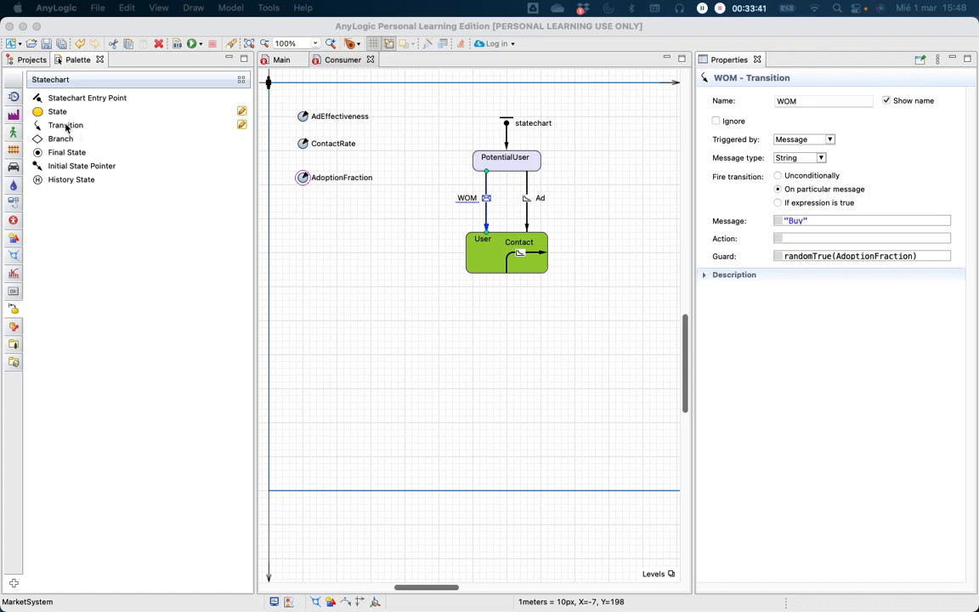
pyautogui.moveTo(66, 128)
pyautogui.mouseDown()
pyautogui.moveTo(99, 131)
pyautogui.moveTo(230, 186)
pyautogui.moveTo(68, 126)
pyautogui.mouseUp()
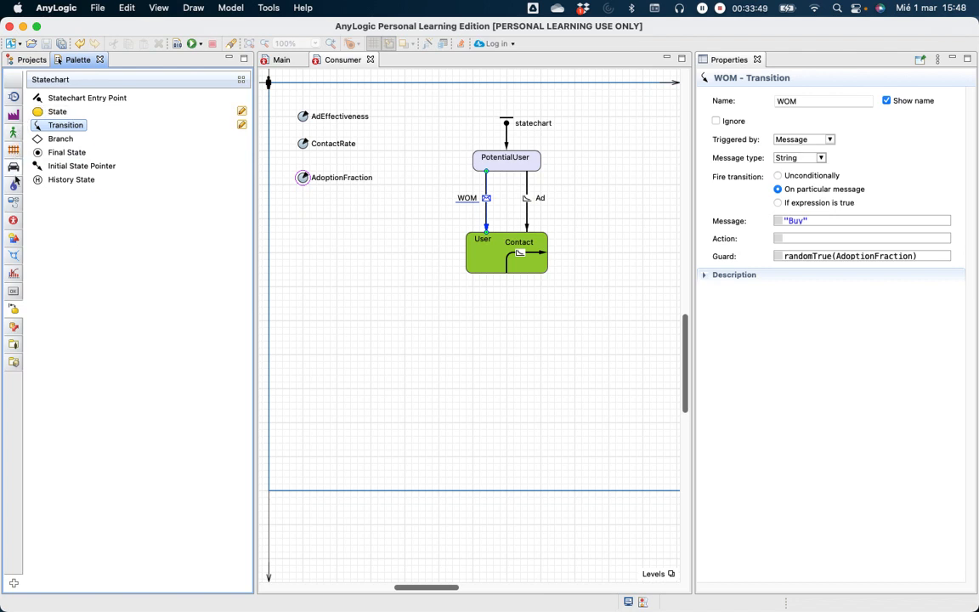
pyautogui.click(12, 220)
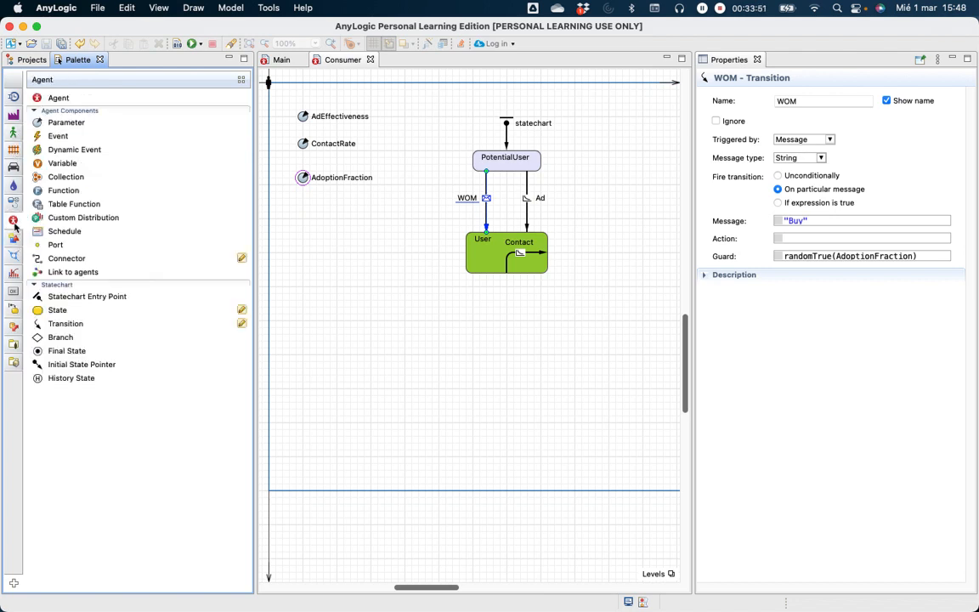
pyautogui.moveTo(66, 123); pyautogui.dragTo(304, 209)
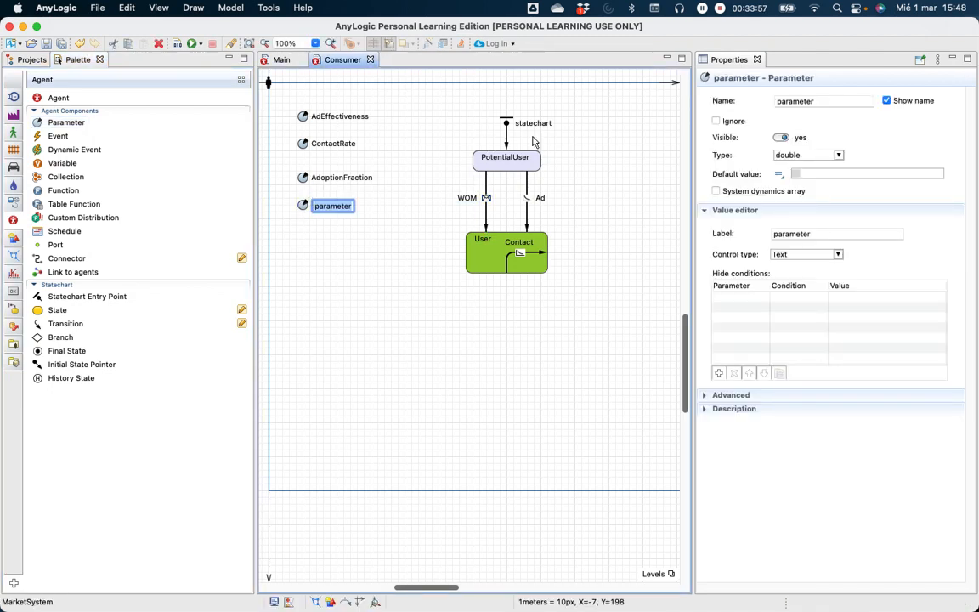
pyautogui.doubleClick(818, 102)
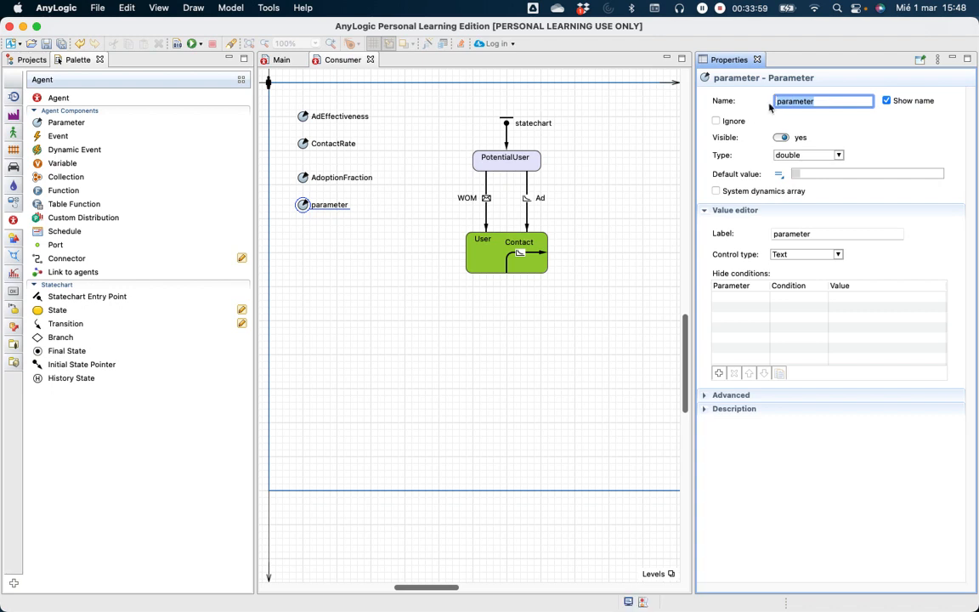
pyautogui.write('DiscardTime')
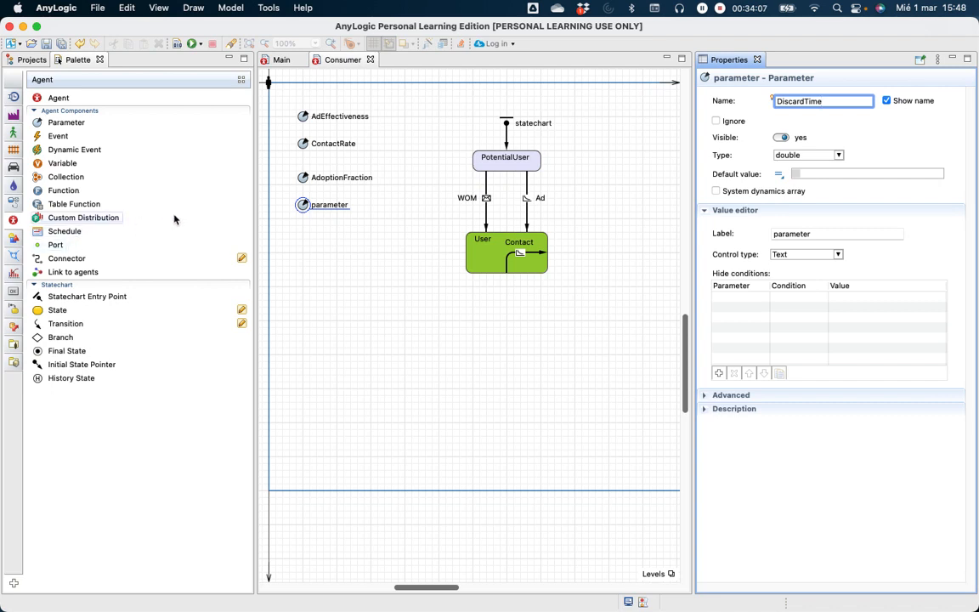
# Step: Define the DiscardTime parameter as type Time in months with a default value of 6
pyautogui.click(840, 155)
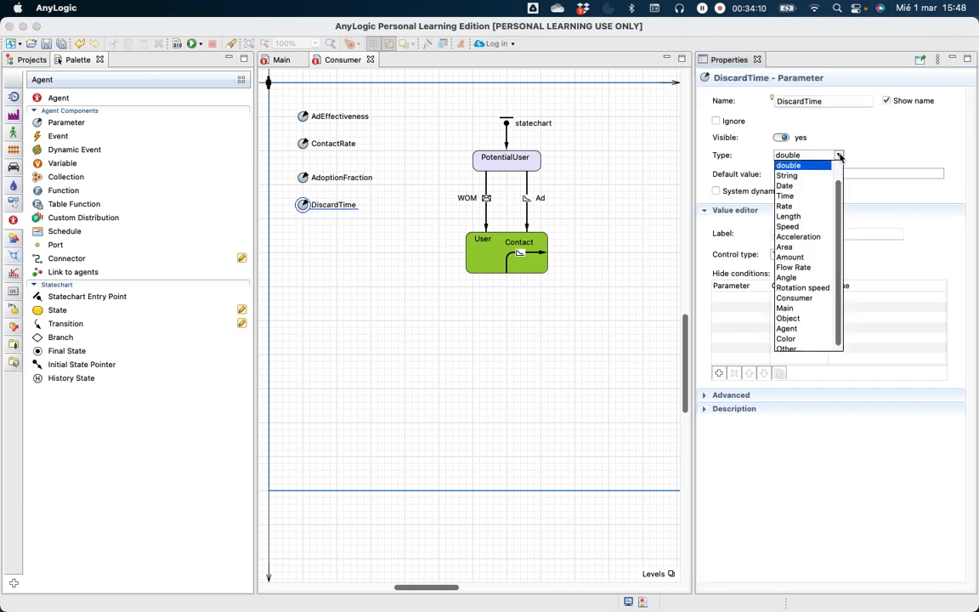
pyautogui.click(787, 198)
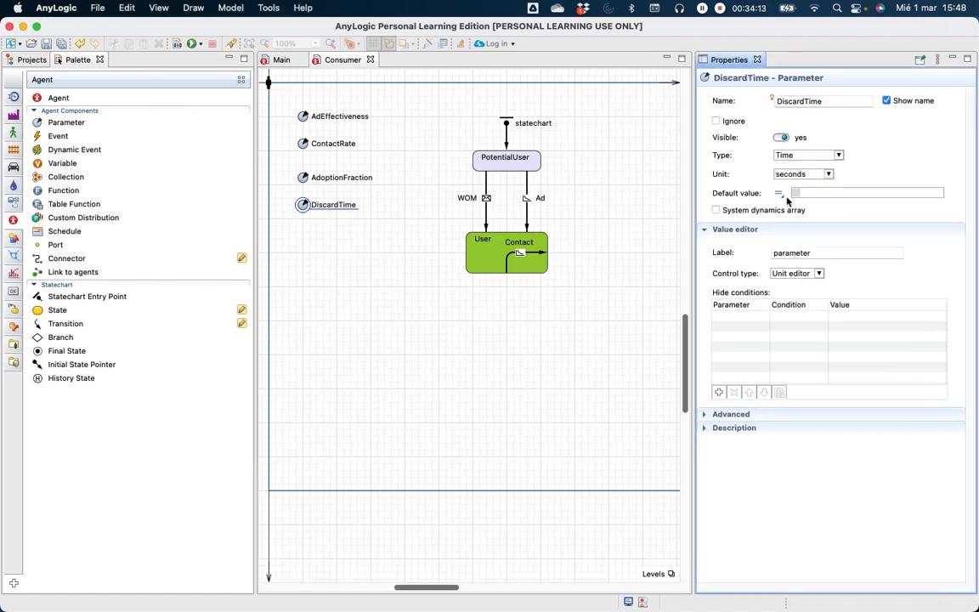
pyautogui.click(829, 175)
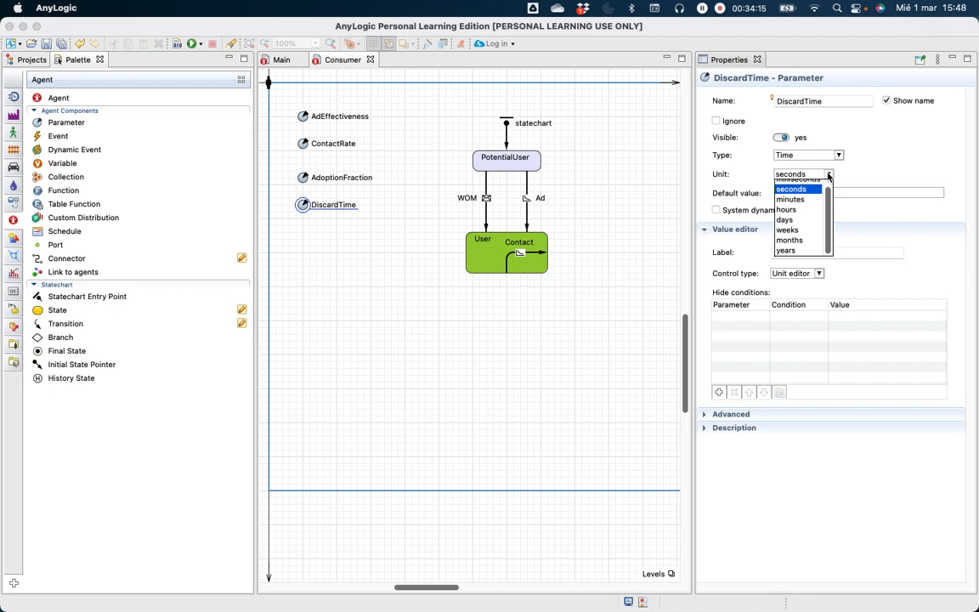
pyautogui.click(793, 241)
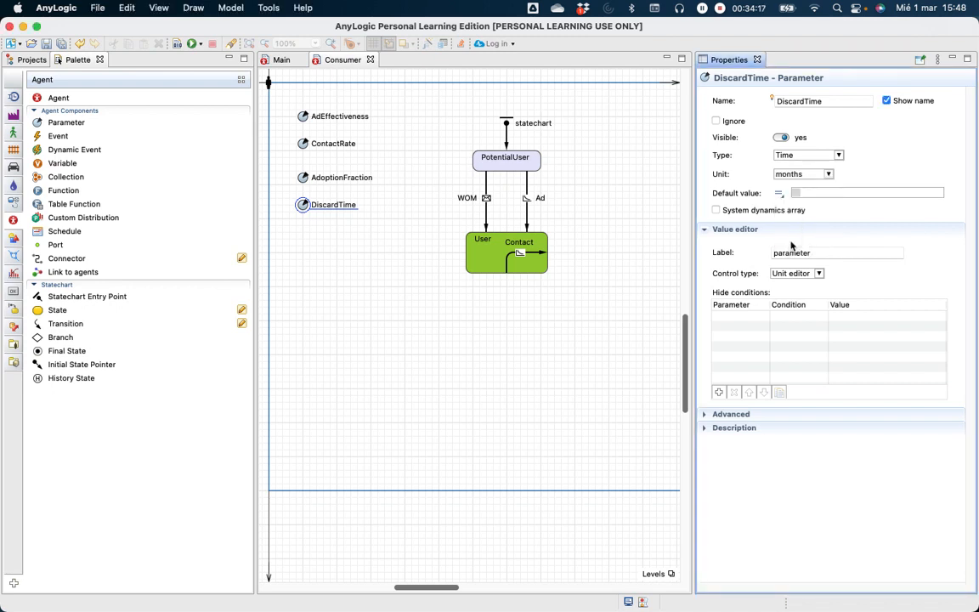
pyautogui.click(812, 192)
pyautogui.write('6')
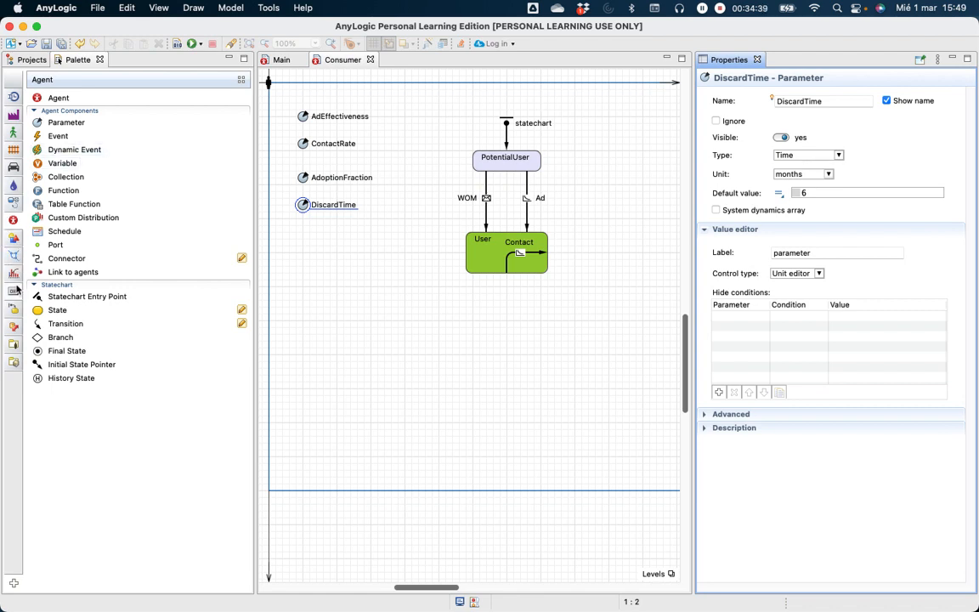
# Step: Add a transition from the User state back to PotentialUser, routed squarely outside the Ad transition with its timeout icon on the vertical segment
pyautogui.click(14, 311)
pyautogui.moveTo(65, 126); pyautogui.dragTo(543, 163)
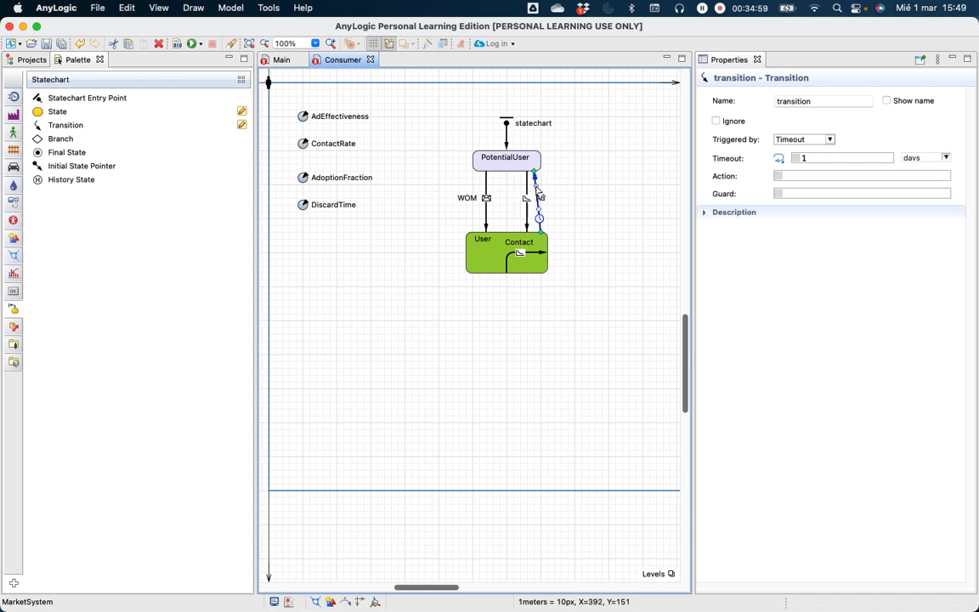
pyautogui.moveTo(539, 213); pyautogui.dragTo(575, 238)
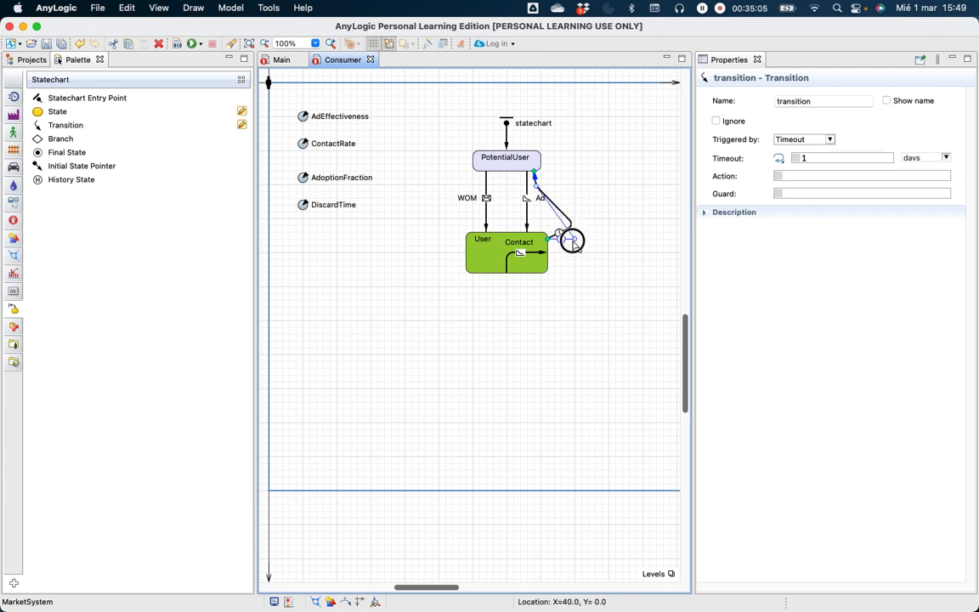
pyautogui.moveTo(536, 185); pyautogui.dragTo(575, 164)
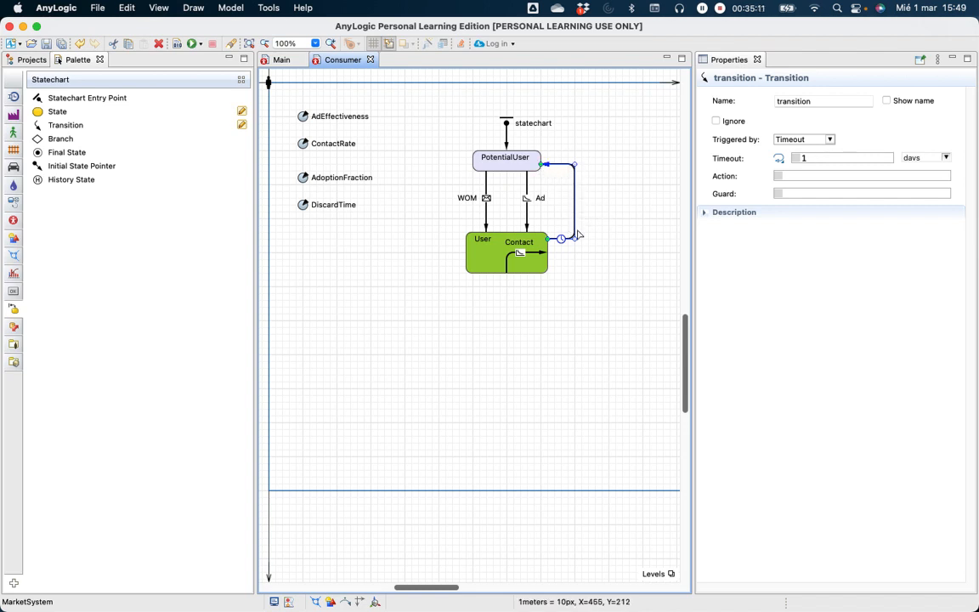
pyautogui.moveTo(561, 239); pyautogui.dragTo(576, 198)
# Step: Name the new transition Discard, show its name, and place the label beside the timeout icon
pyautogui.moveTo(816, 101); pyautogui.dragTo(766, 104)
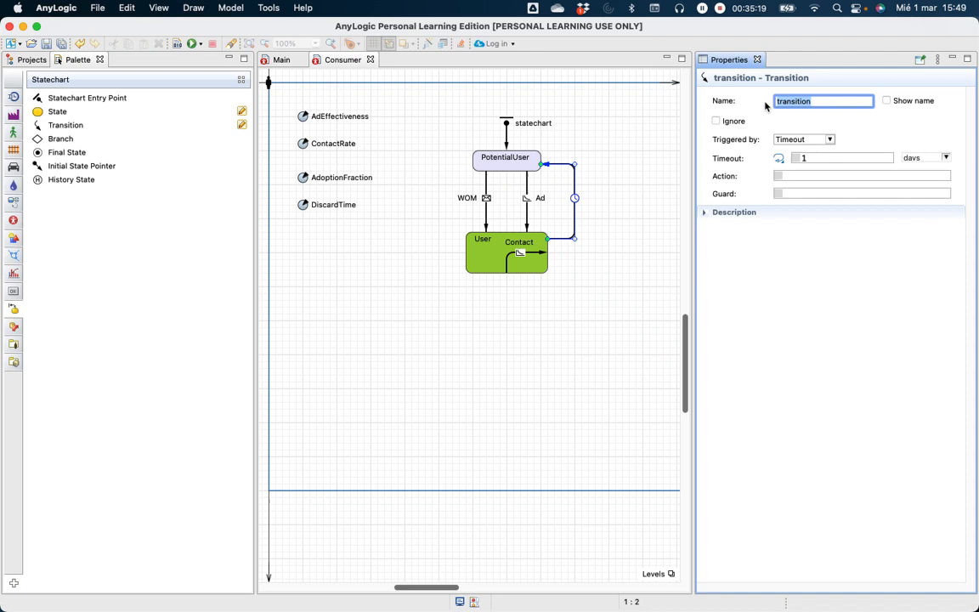
pyautogui.write('Discard')
pyautogui.click(887, 101)
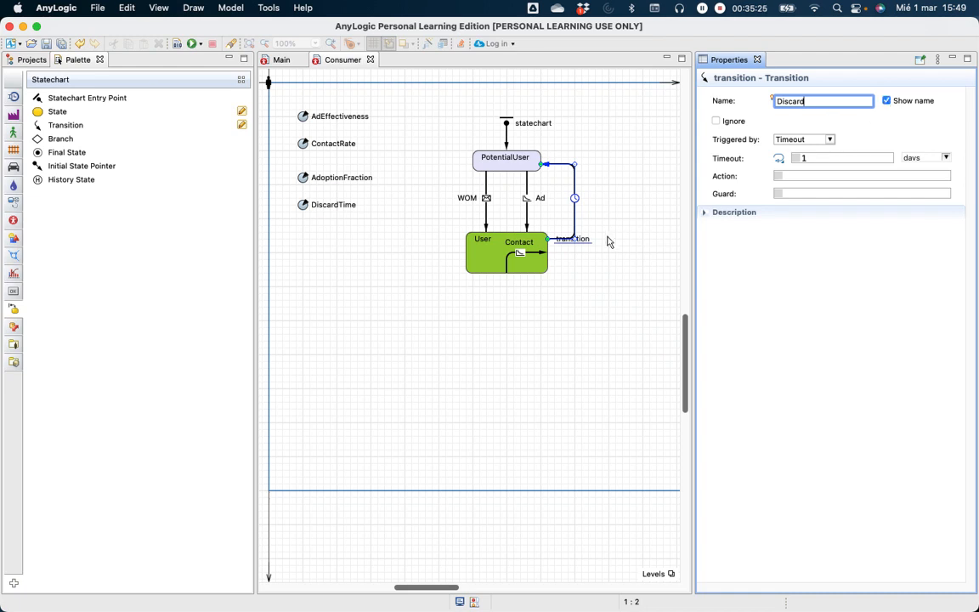
pyautogui.moveTo(585, 241); pyautogui.dragTo(614, 200)
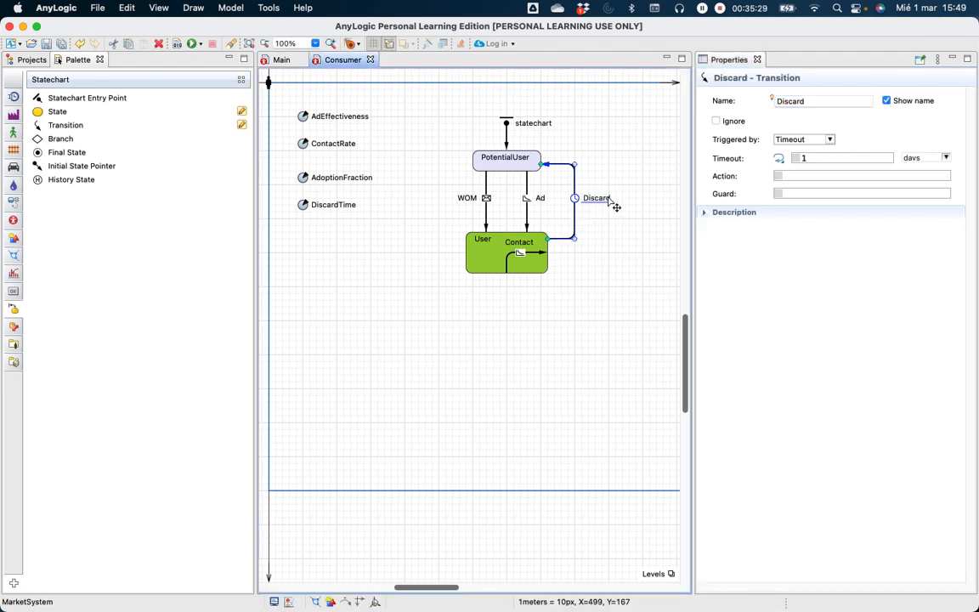
# Step: Keep the Discard transition triggered by Timeout and set its timeout to DiscardTime in months
pyautogui.click(830, 142)
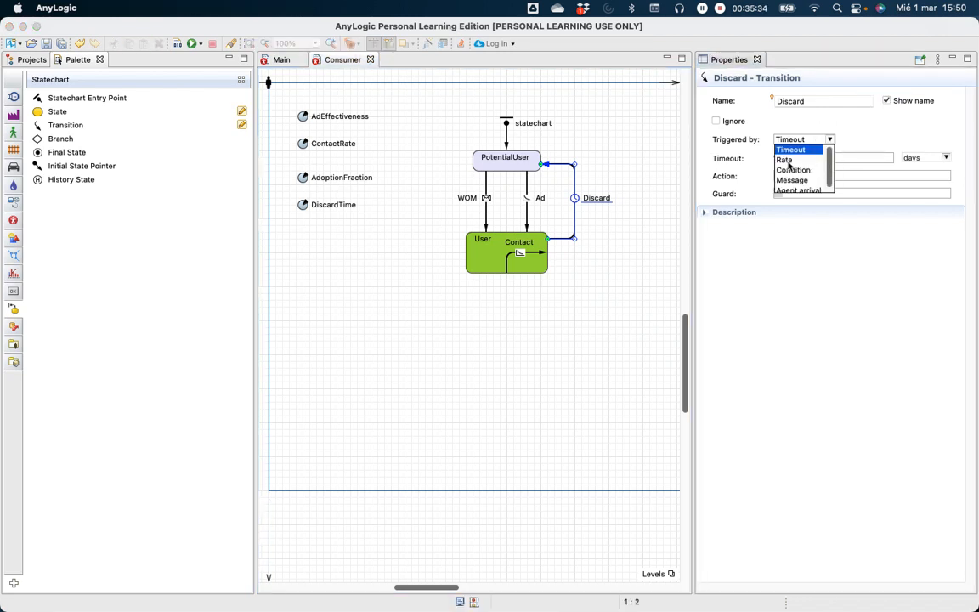
pyautogui.click(860, 133)
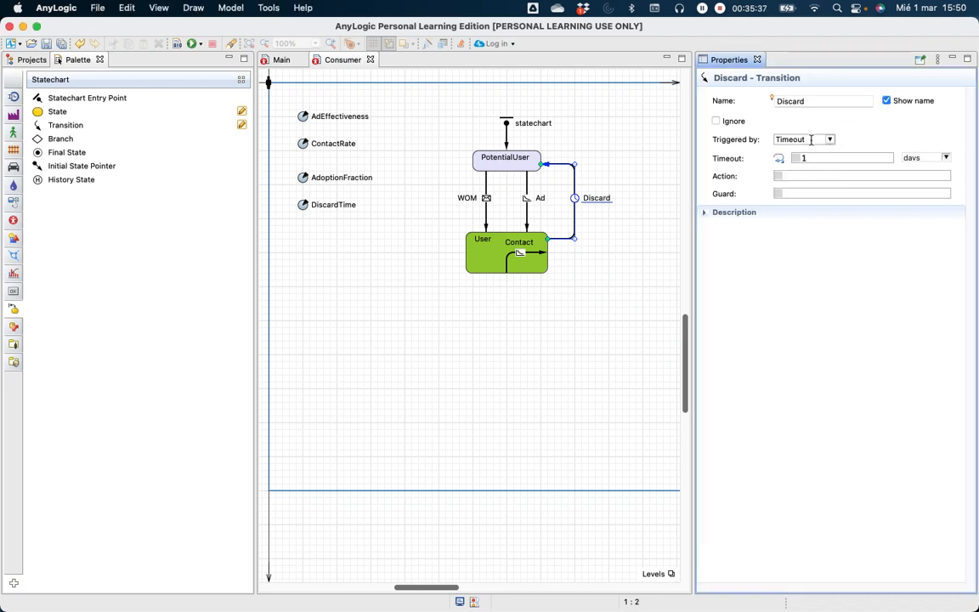
pyautogui.click(825, 138)
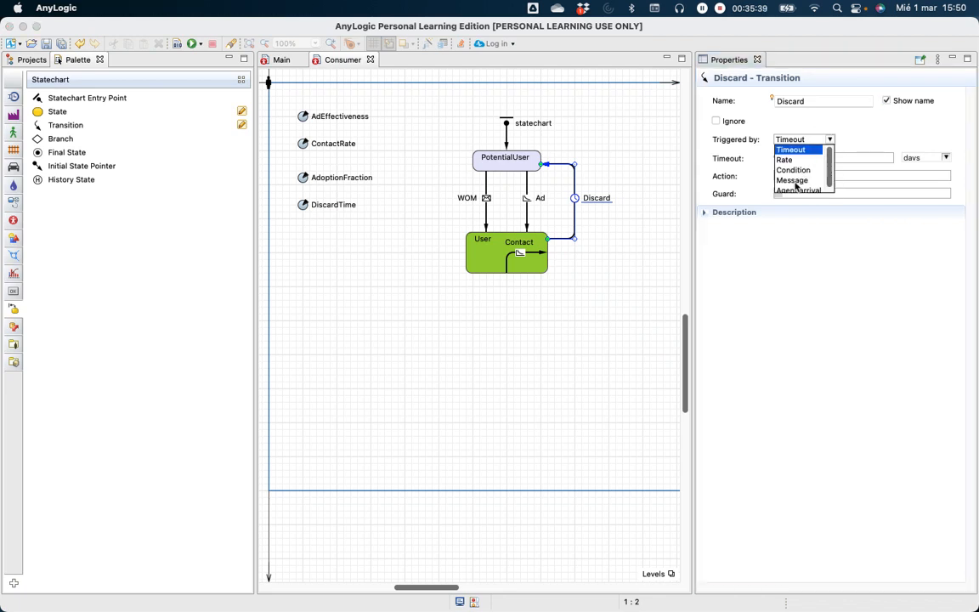
pyautogui.click(874, 139)
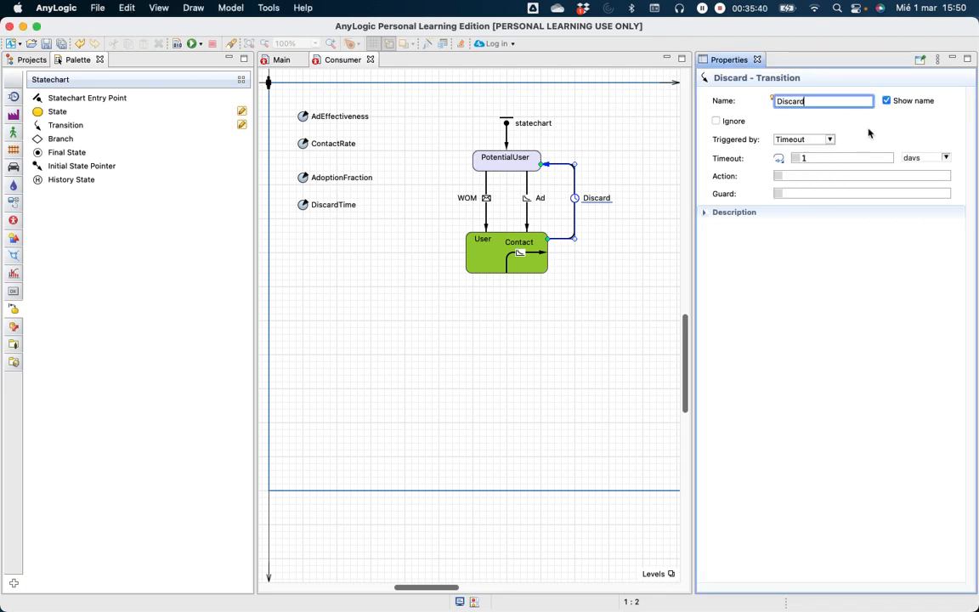
pyautogui.doubleClick(810, 157)
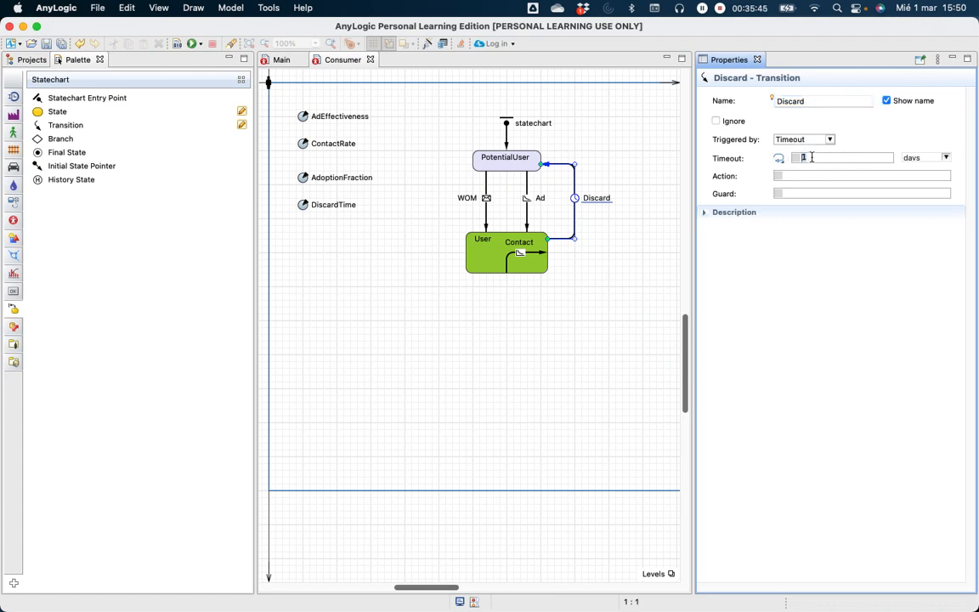
pyautogui.write('DiscardTime')
pyautogui.click(947, 158)
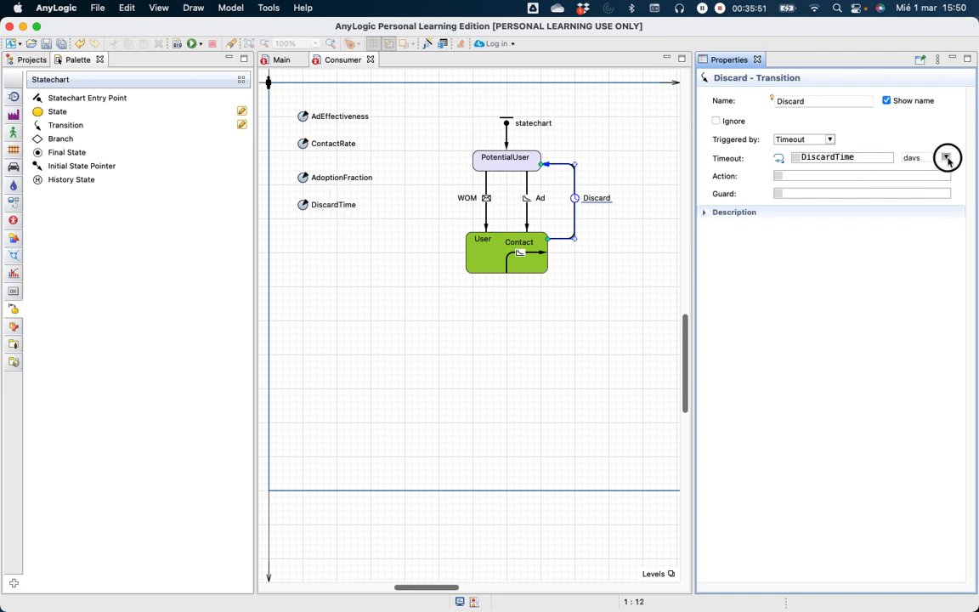
pyautogui.click(947, 158)
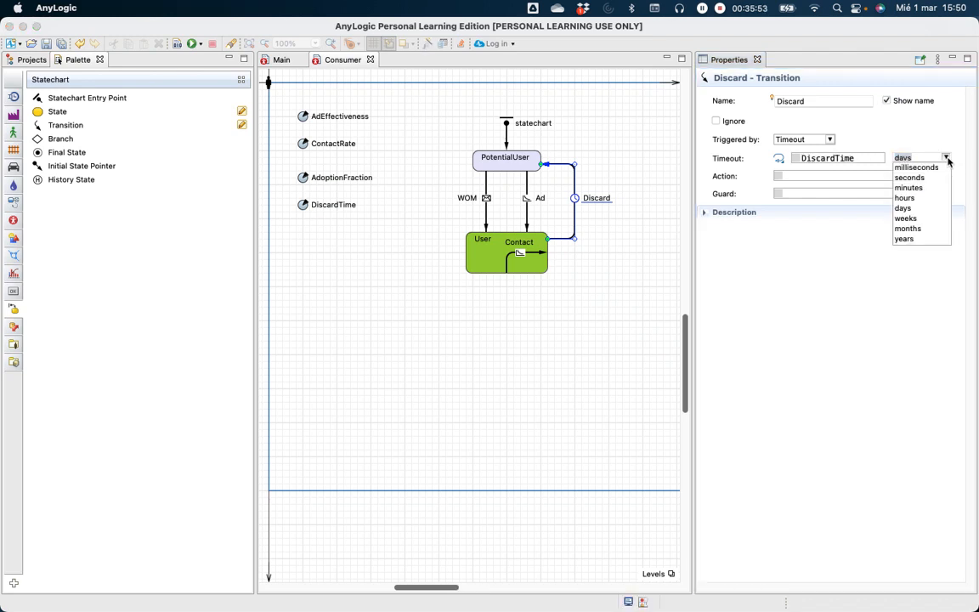
pyautogui.click(913, 229)
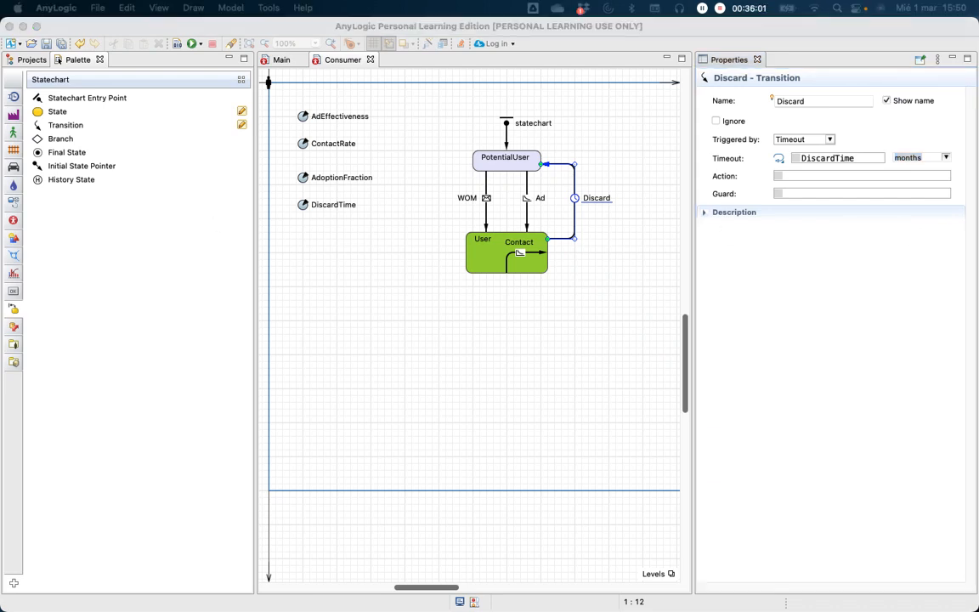
pyautogui.click(779, 176)
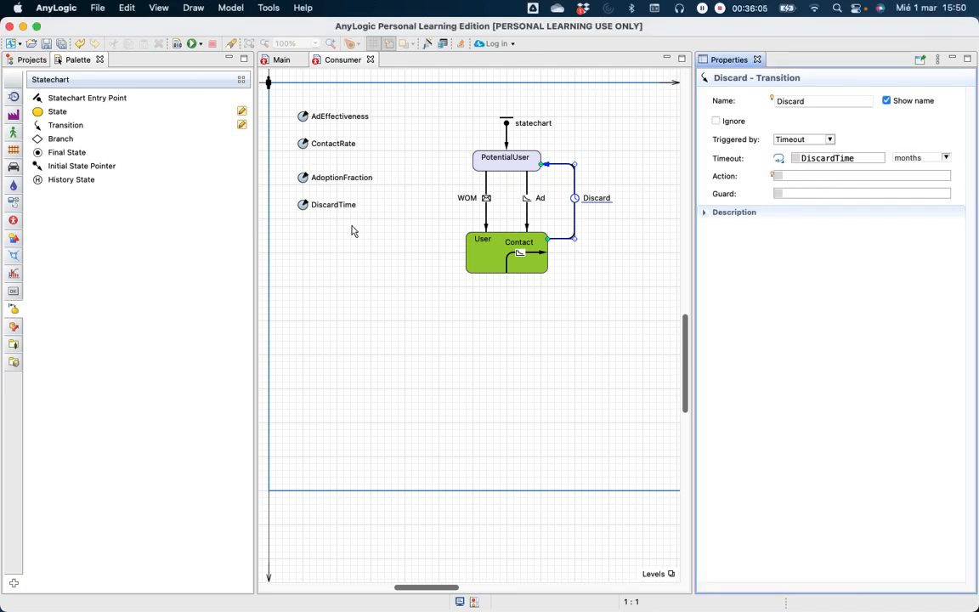
# Step: Run the MarketSystem simulation at up to x25 speed to observe users and potential users, and close its window
pyautogui.click(191, 43)
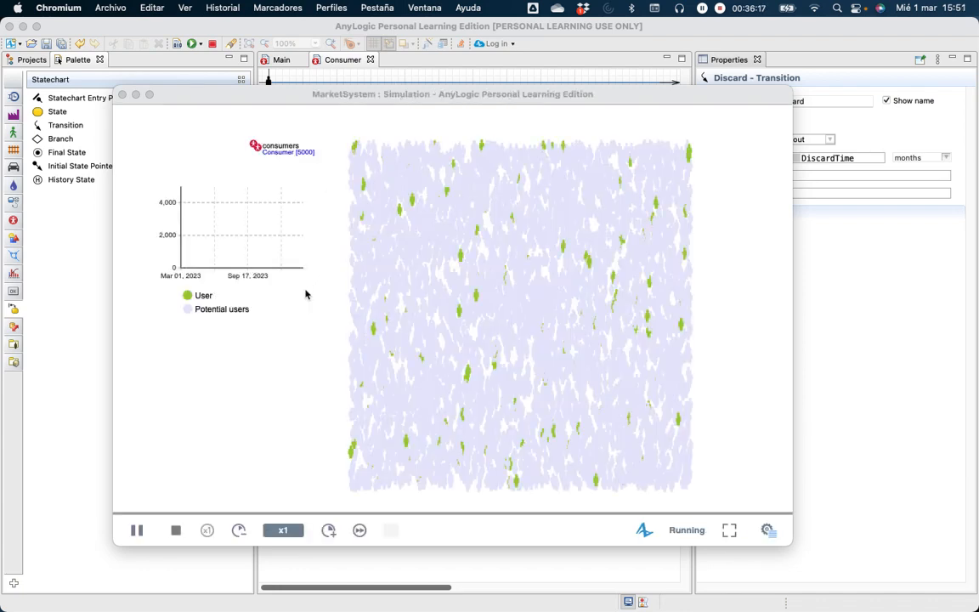
pyautogui.click(328, 530)
pyautogui.click(329, 530)
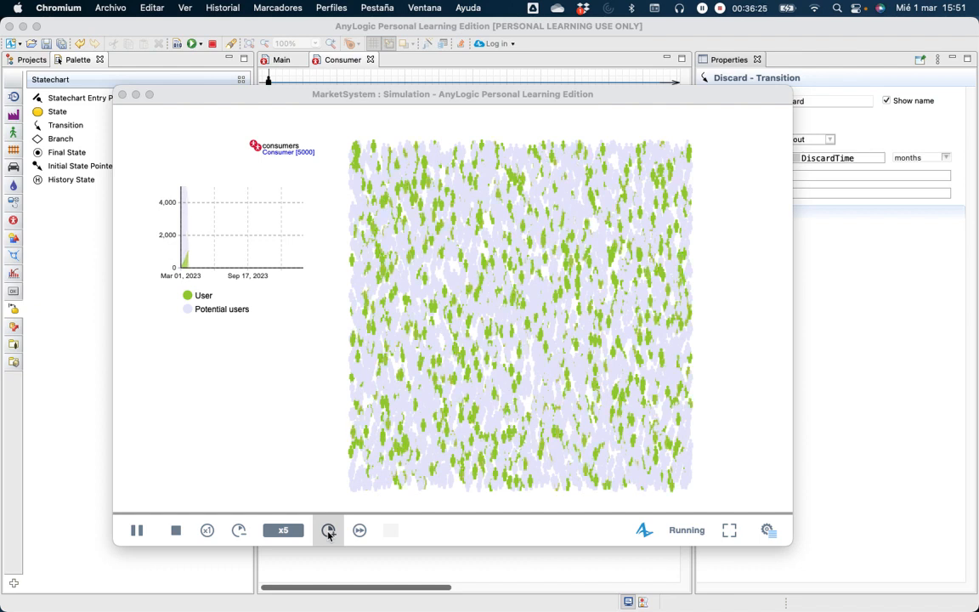
pyautogui.click(328, 531)
pyautogui.click(328, 530)
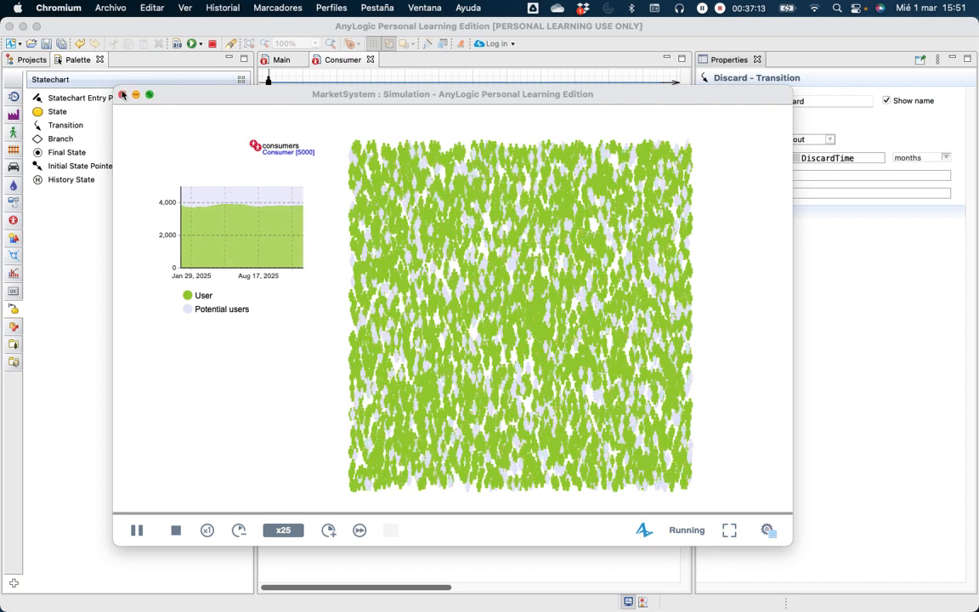
pyautogui.click(122, 94)
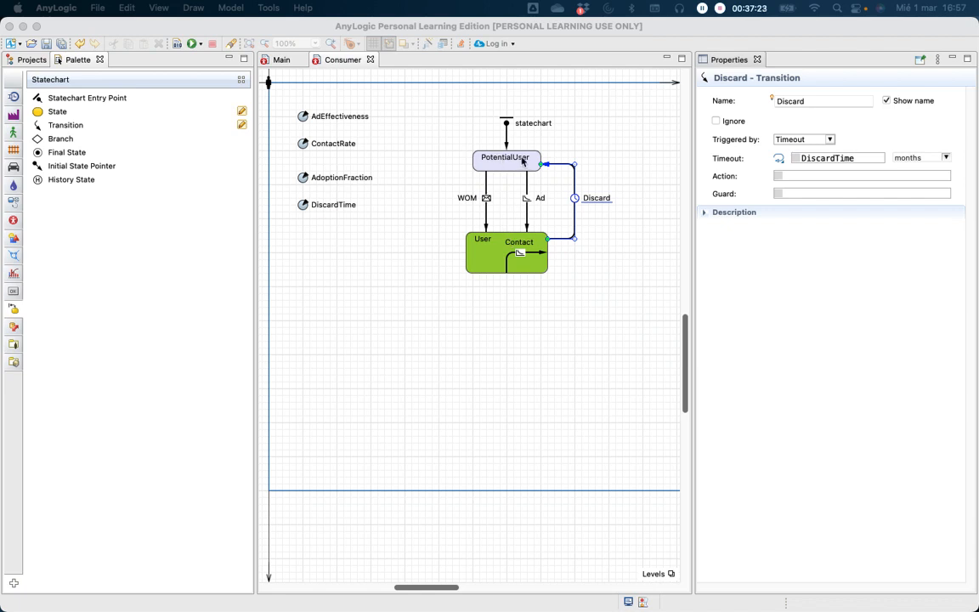
# Step: Move the User state well below PotentialUser and realign the Discard transition's lower corner so it leaves User squarely
pyautogui.click(496, 260)
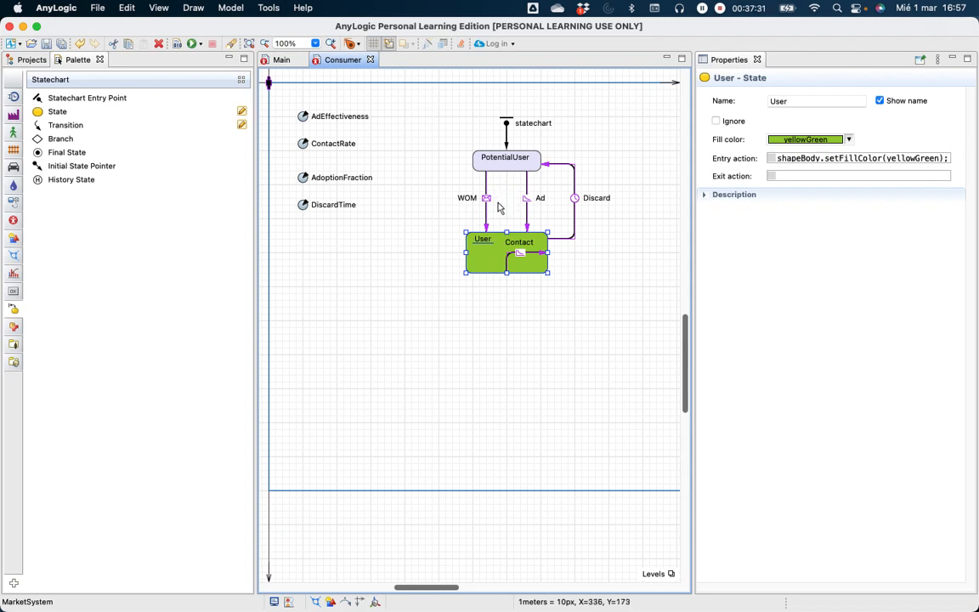
pyautogui.click(496, 260)
pyautogui.moveTo(496, 260); pyautogui.dragTo(498, 319)
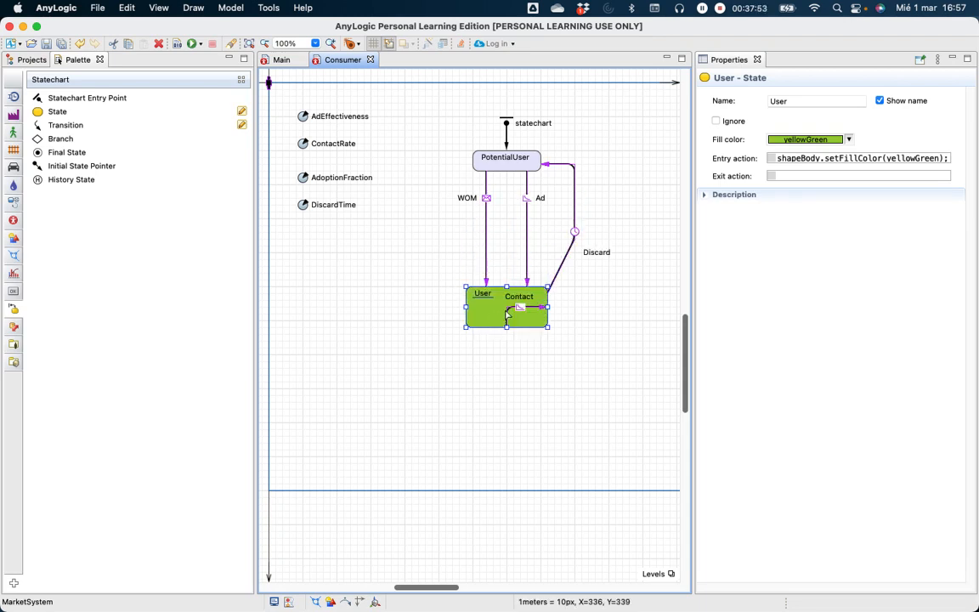
pyautogui.click(573, 252)
pyautogui.moveTo(573, 251); pyautogui.dragTo(574, 293)
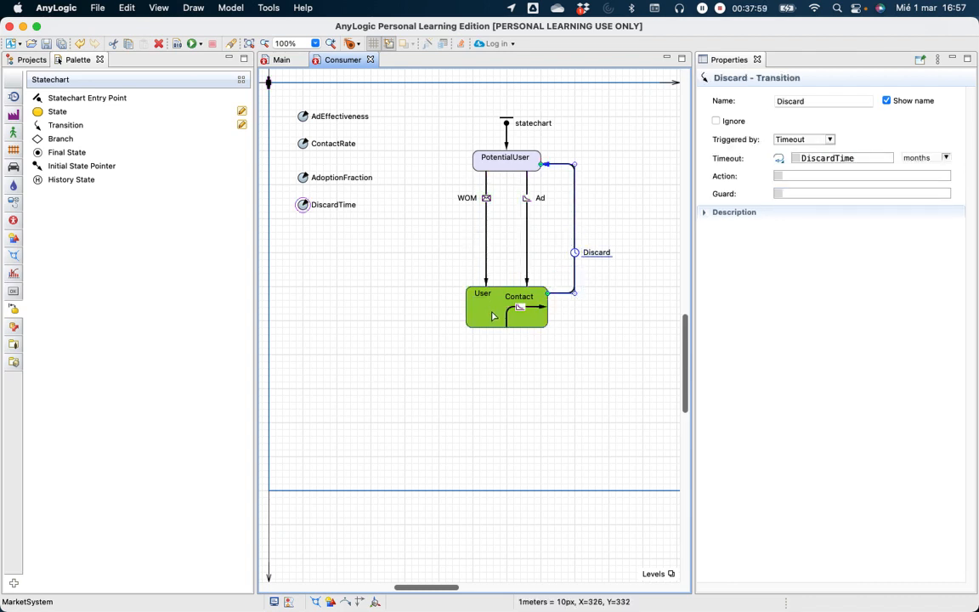
pyautogui.moveTo(493, 316); pyautogui.dragTo(491, 343)
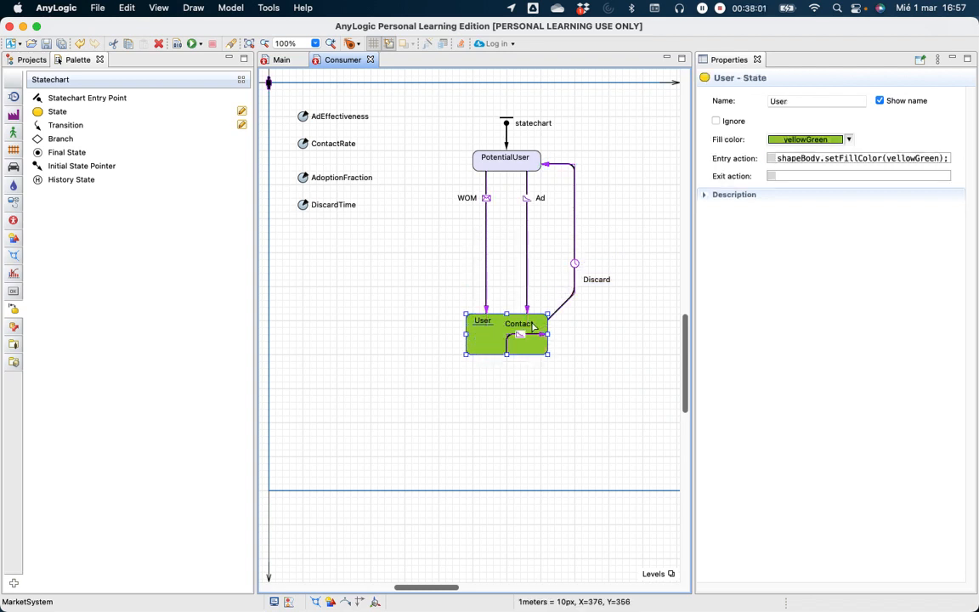
pyautogui.click(574, 307)
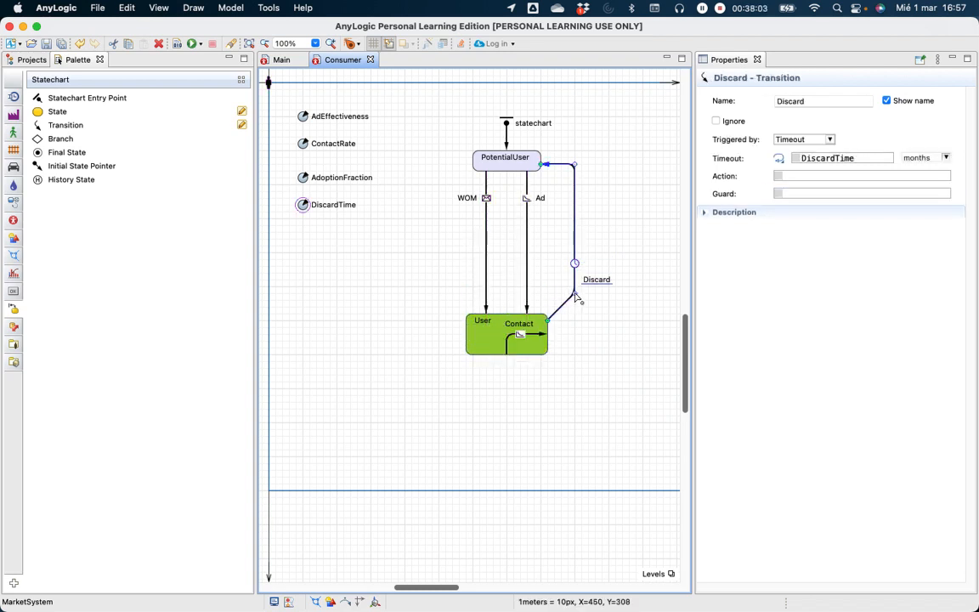
pyautogui.moveTo(574, 308); pyautogui.dragTo(574, 319)
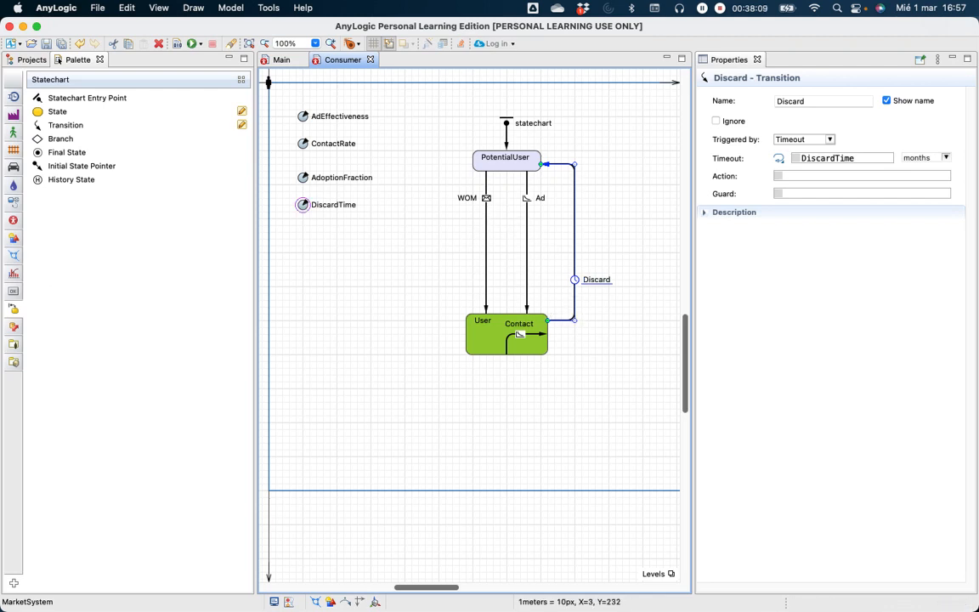
# Step: Detach the lower ends of the WOM and Ad transitions from User and shorten both to end midway above it
pyautogui.click(488, 308)
pyautogui.moveTo(488, 315); pyautogui.dragTo(489, 235)
pyautogui.click(527, 313)
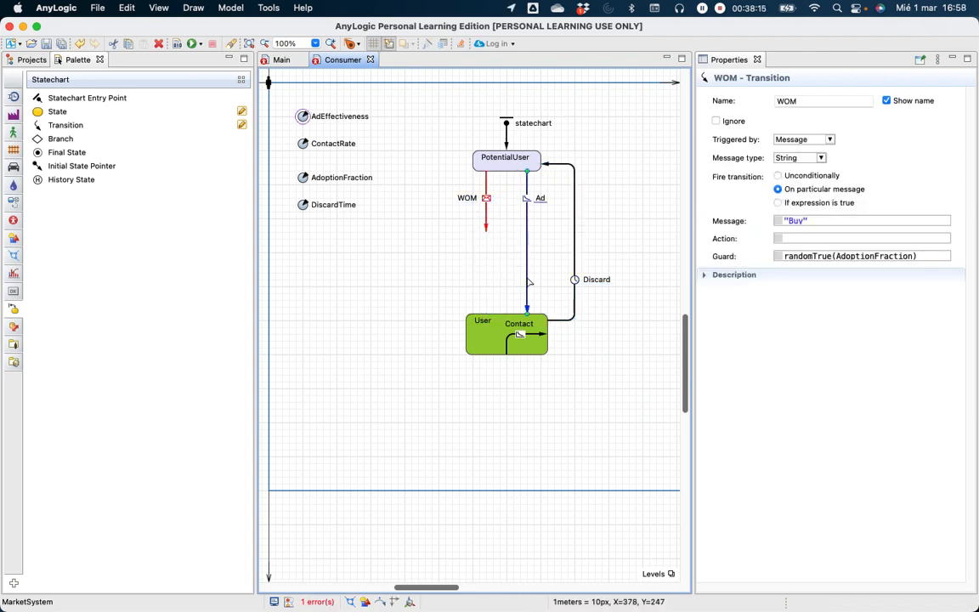
pyautogui.moveTo(529, 318); pyautogui.dragTo(527, 231)
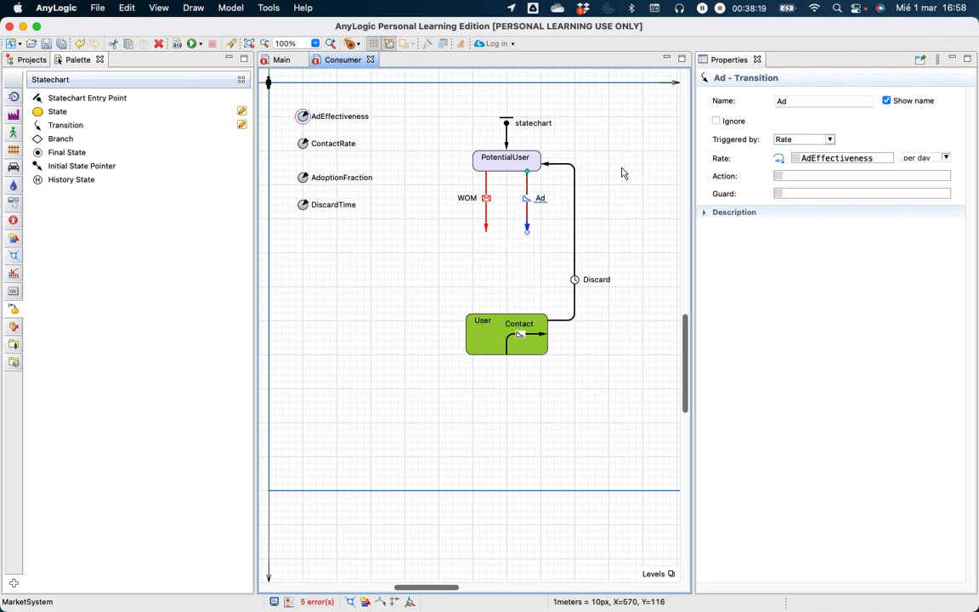
# Step: Add a state at the loose ends of the WOM and Ad transitions and name it WantsToBuy
pyautogui.moveTo(57, 111); pyautogui.dragTo(474, 236)
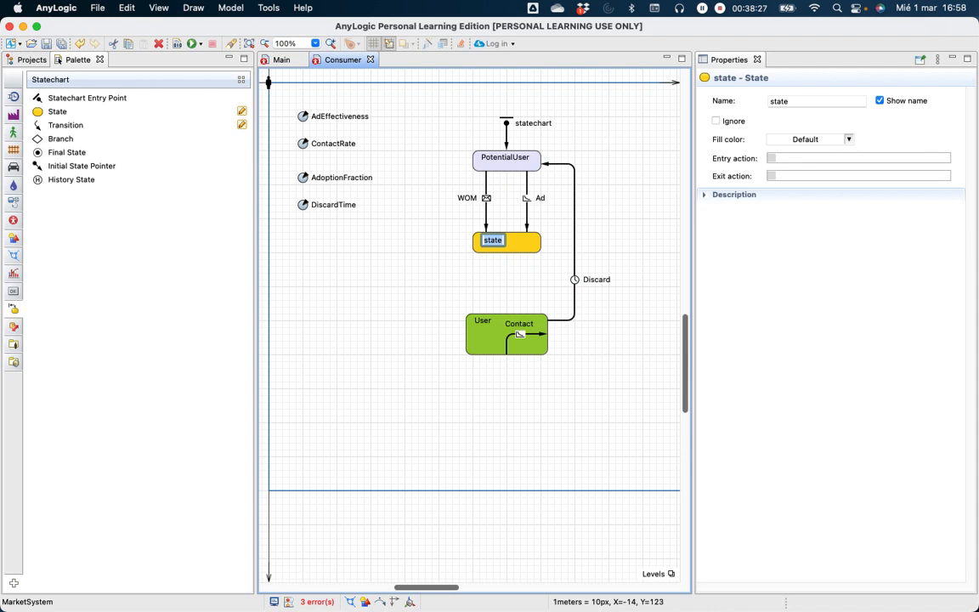
pyautogui.doubleClick(770, 101)
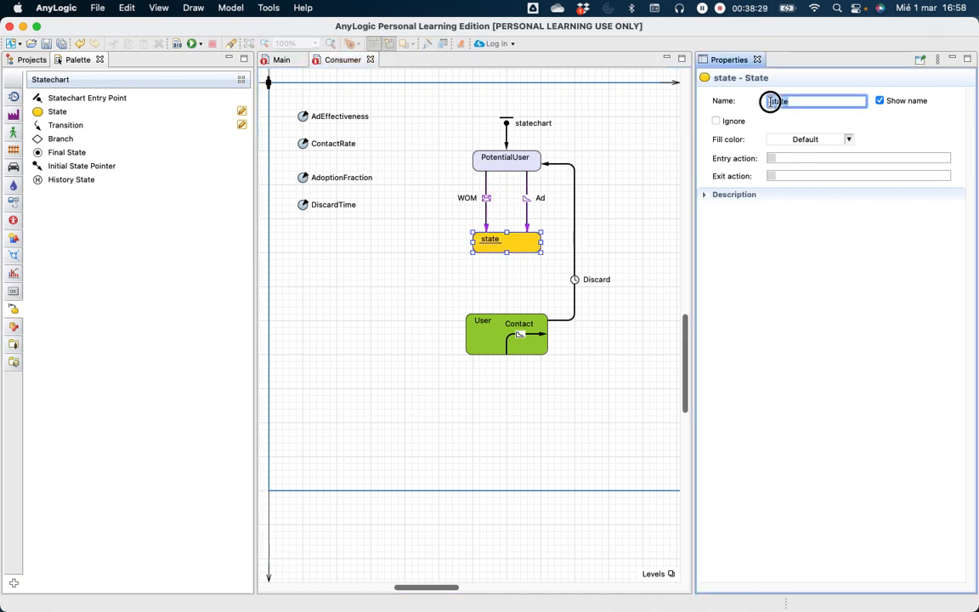
pyautogui.write('W')
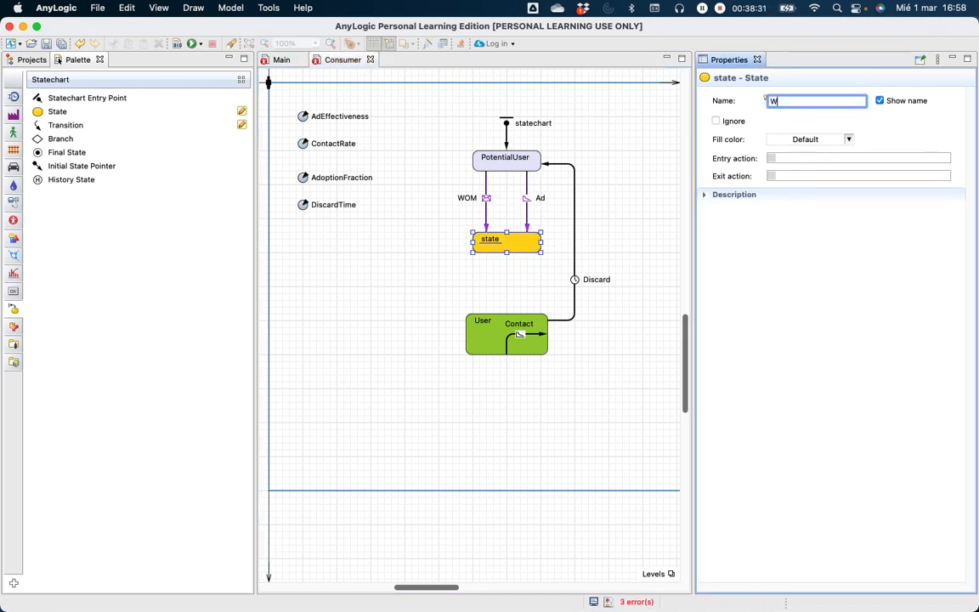
pyautogui.write('ants')
pyautogui.press('Return')
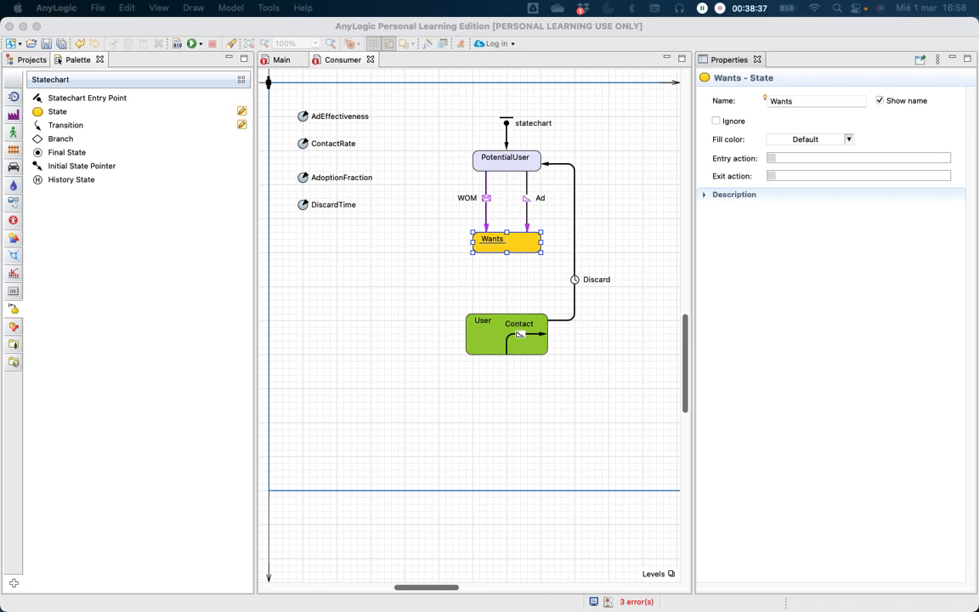
pyautogui.click(799, 102)
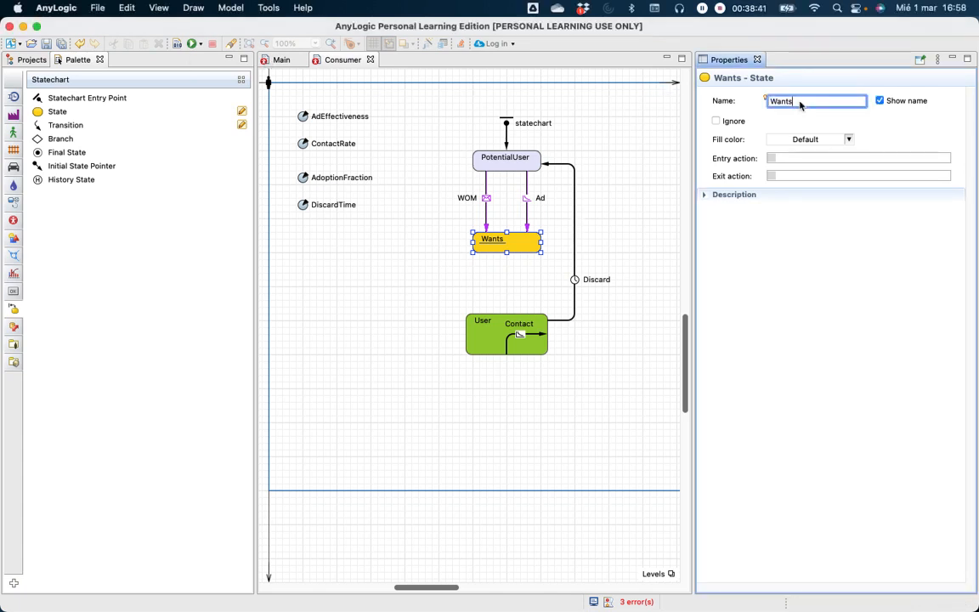
pyautogui.write('T')
# Step: Set the WantsToBuy state's fill color to gold and its entry action to shapeBody.setFillColor(gold);
pyautogui.click(849, 139)
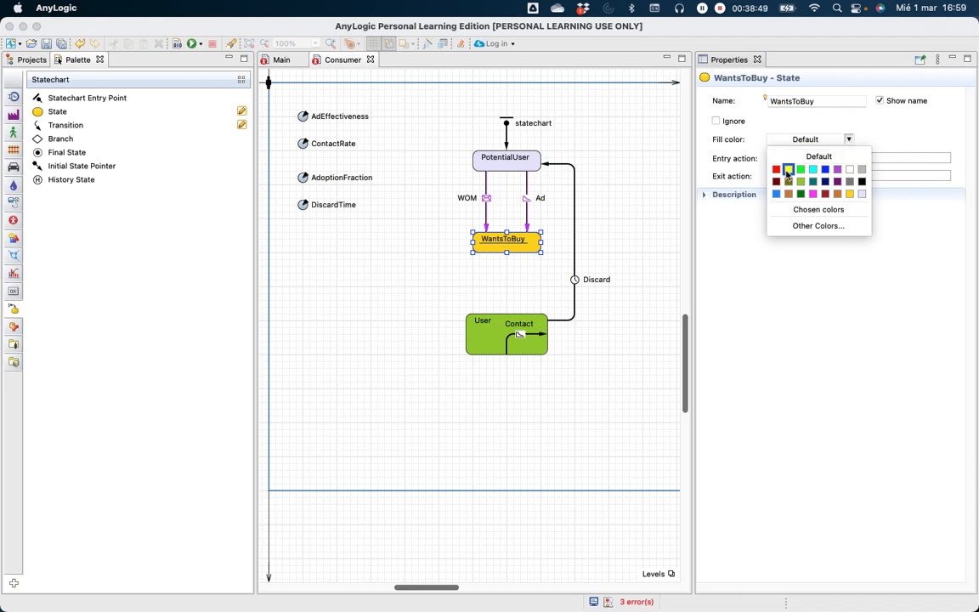
pyautogui.click(850, 195)
pyautogui.click(790, 157)
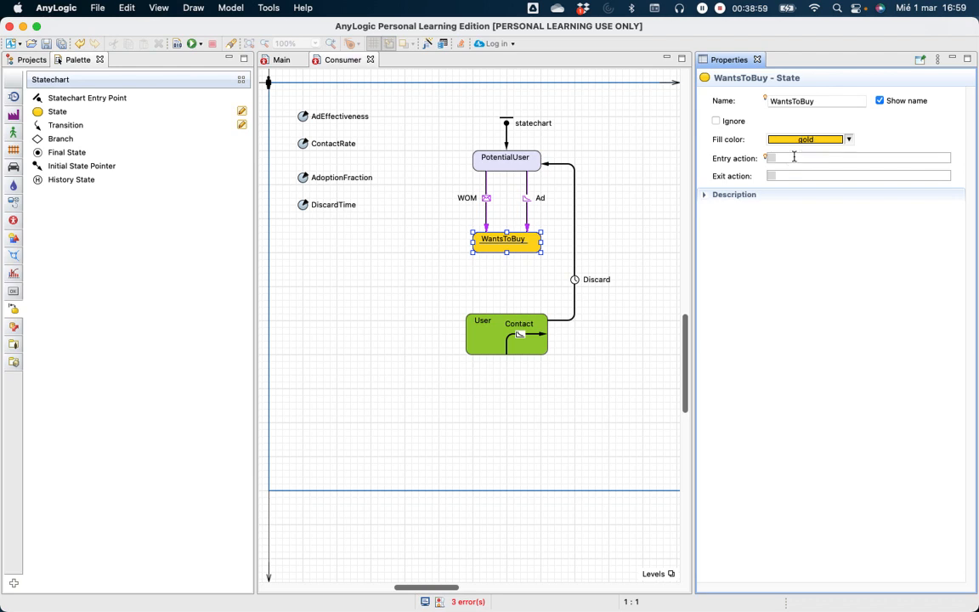
pyautogui.write('shapeBody.setFillColor(gold);')
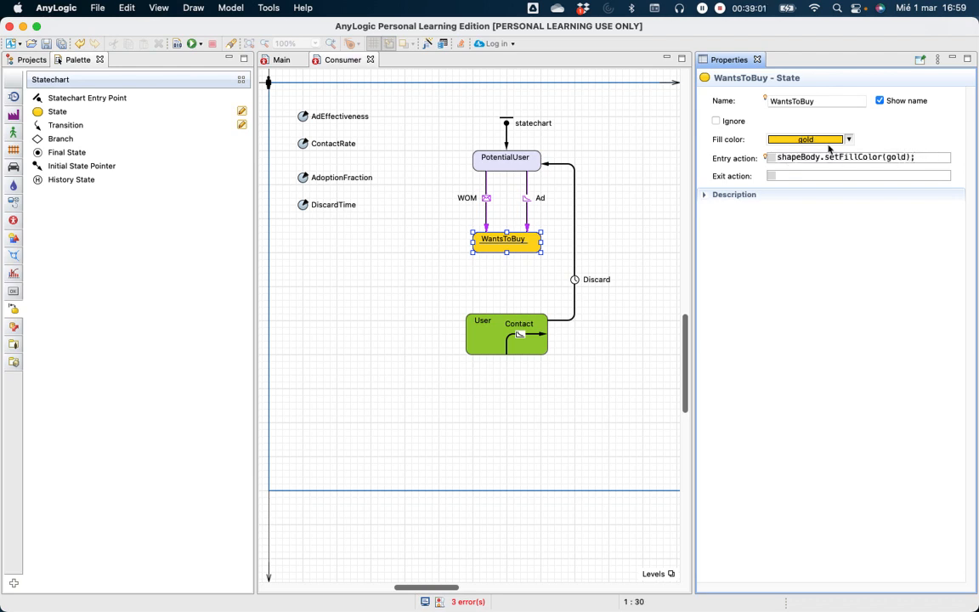
pyautogui.click(894, 175)
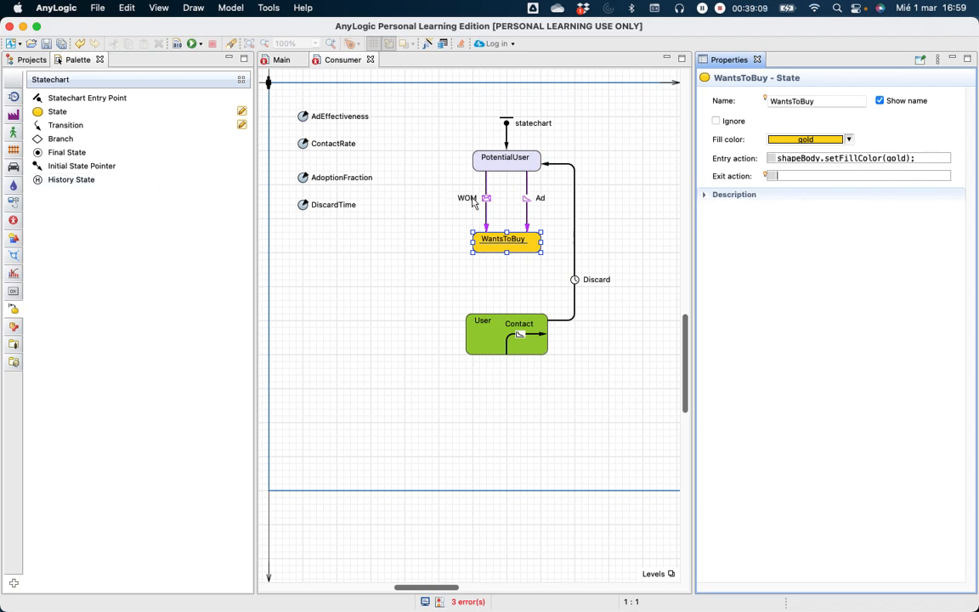
pyautogui.click(444, 261)
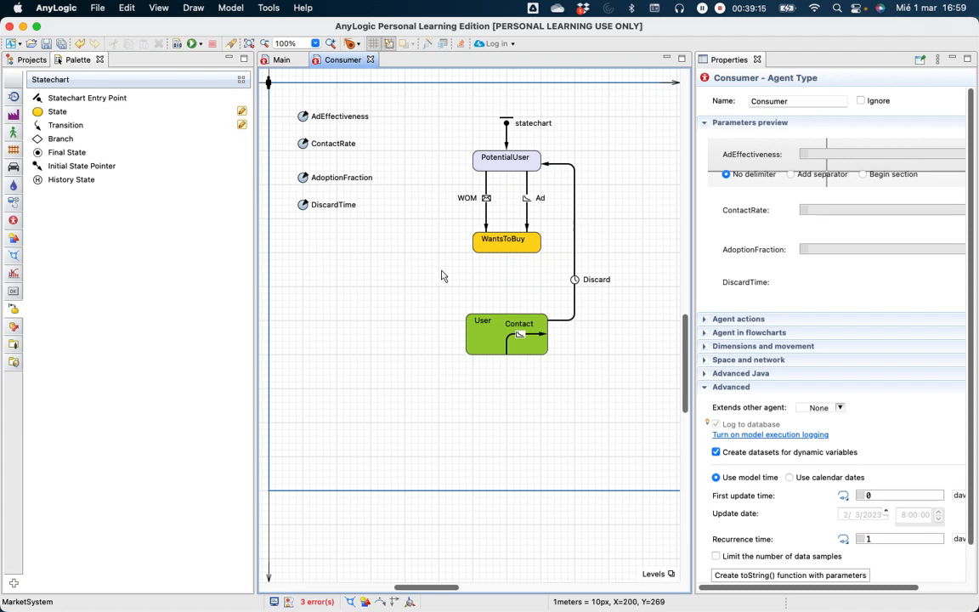
# Step: Add a transition from WantsToBuy to User, center its timeout icon on the line, and name it Purchase
pyautogui.moveTo(62, 128); pyautogui.dragTo(508, 314)
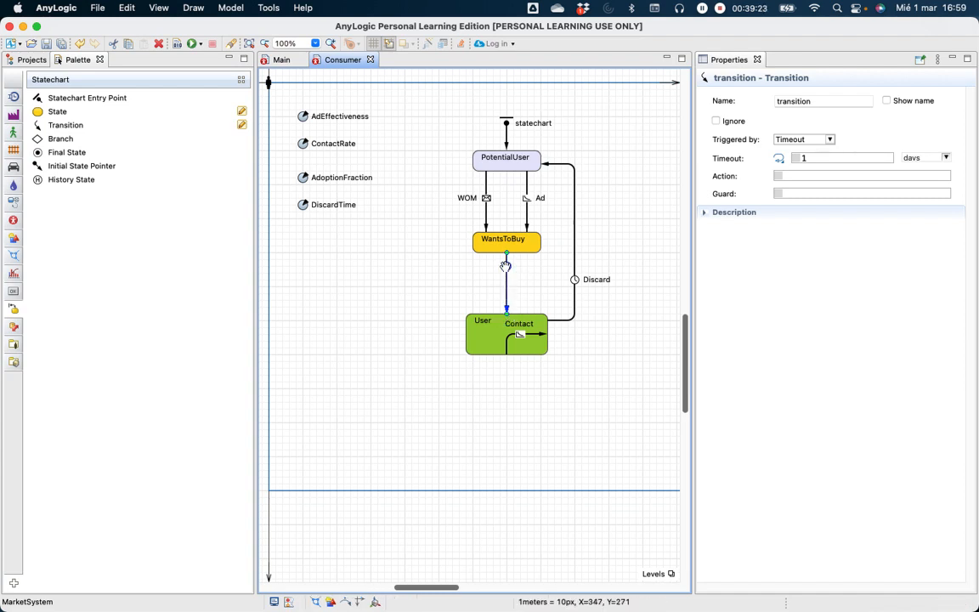
pyautogui.click(508, 281)
pyautogui.moveTo(833, 100); pyautogui.dragTo(771, 101)
pyautogui.write('Purchase')
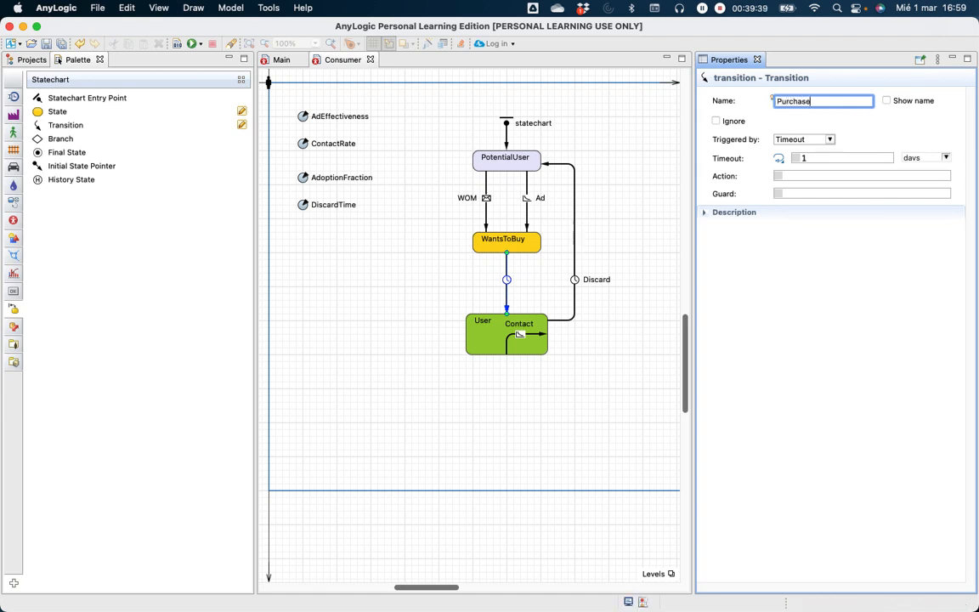
# Step: Set the Purchase transition's timeout to 2 days
pyautogui.click(802, 158)
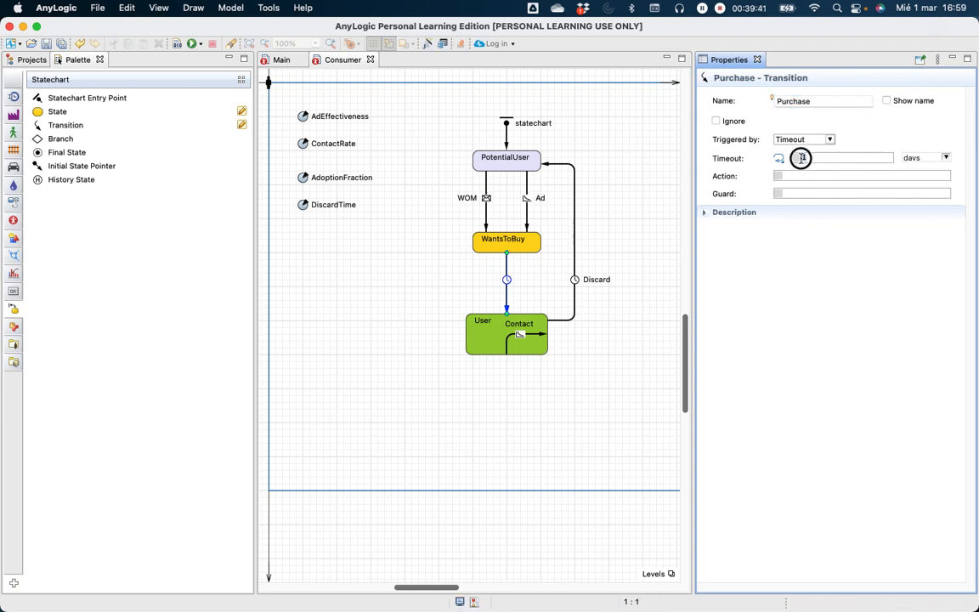
pyautogui.press('BackSpace')
pyautogui.write('2')
pyautogui.click(878, 175)
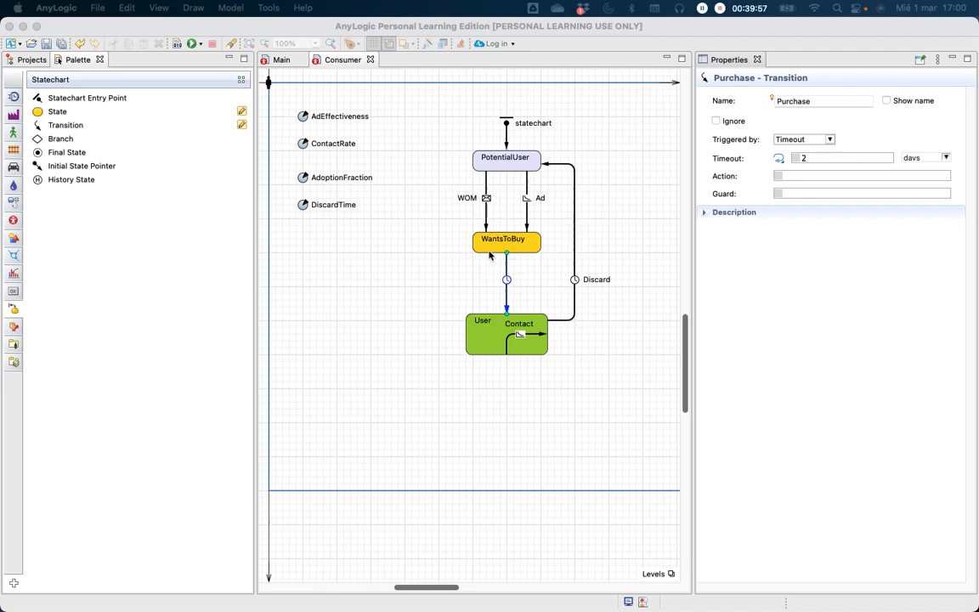
# Step: In the Main agent, add a Count statistic named NWantToBuy to the consumers population
pyautogui.click(282, 62)
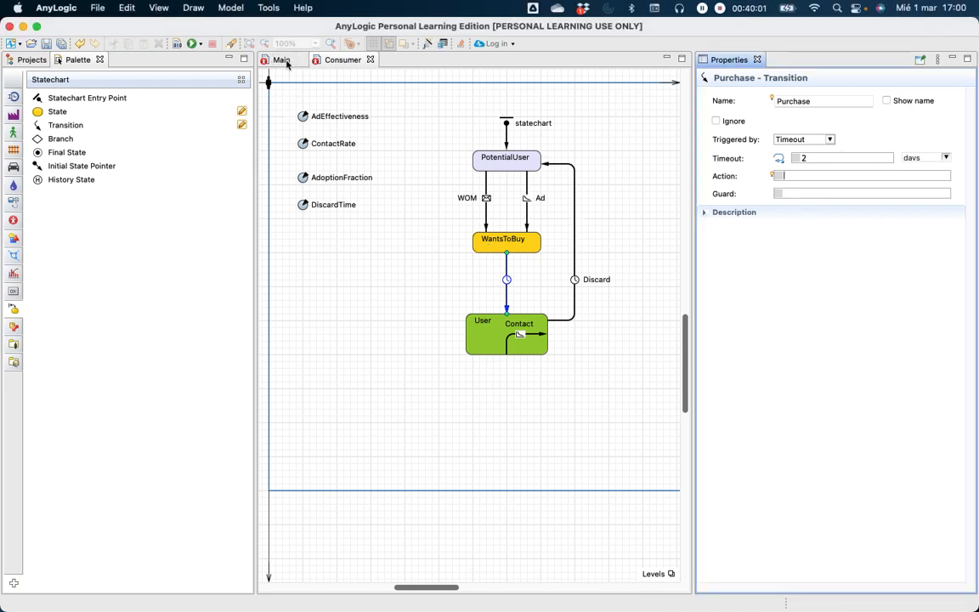
pyautogui.click(284, 62)
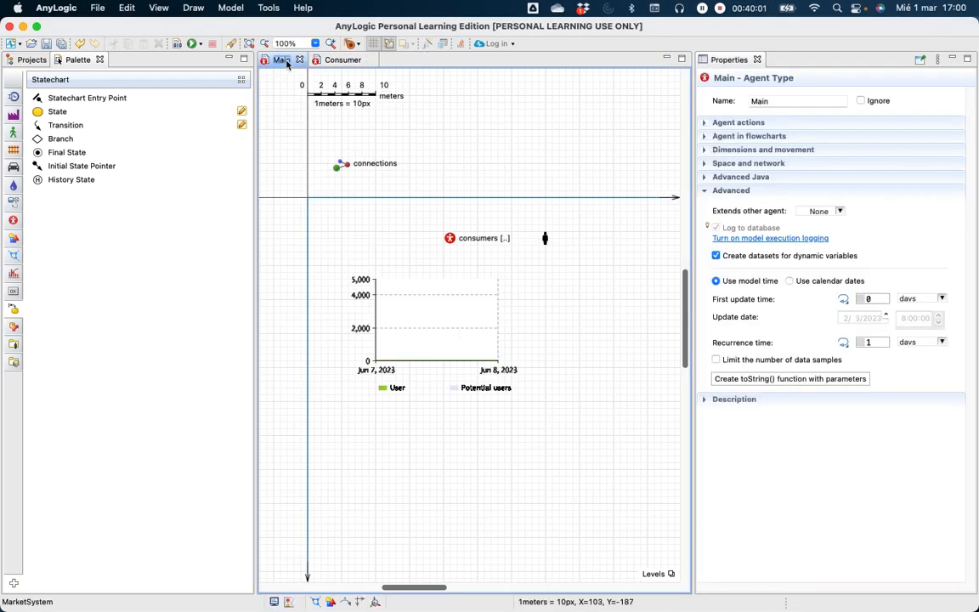
pyautogui.click(440, 322)
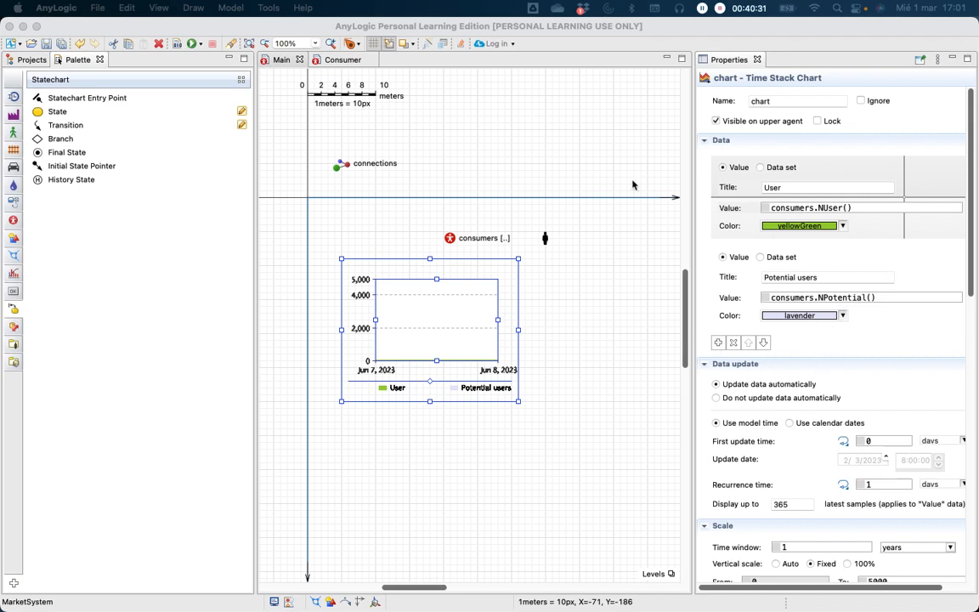
pyautogui.click(450, 240)
pyautogui.click(450, 240)
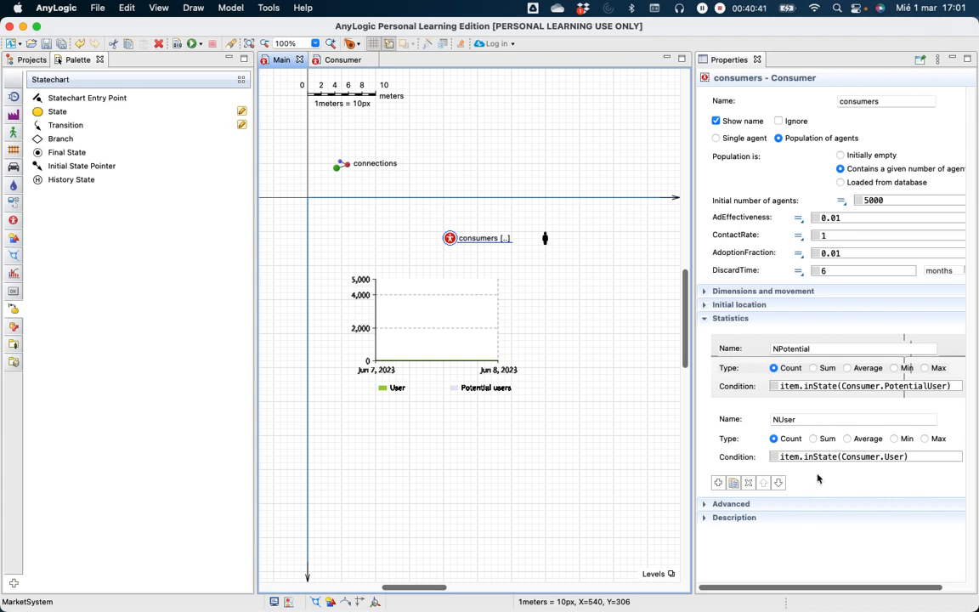
pyautogui.click(718, 482)
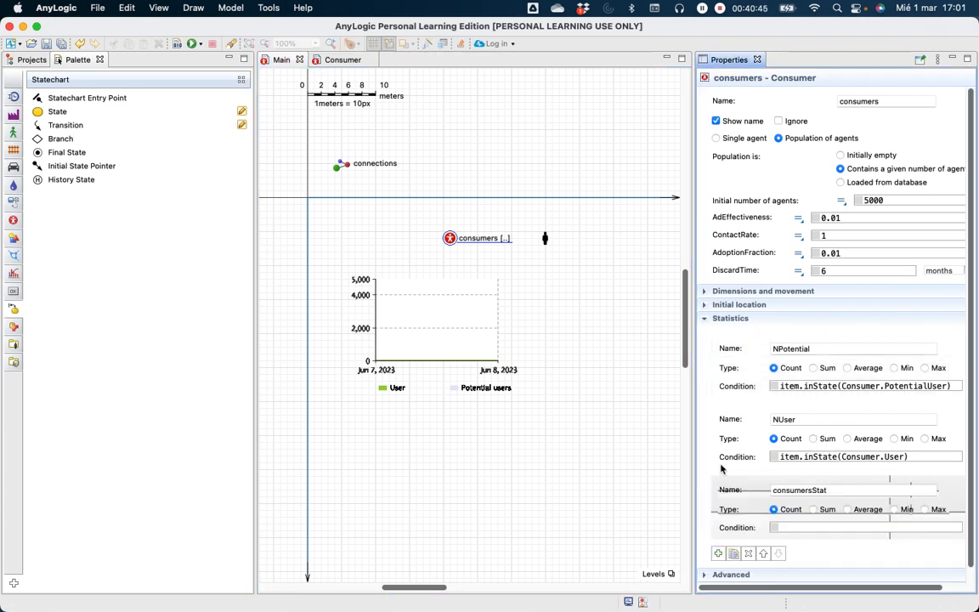
pyautogui.moveTo(839, 477); pyautogui.dragTo(772, 481)
pyautogui.write('NWantToBuy')
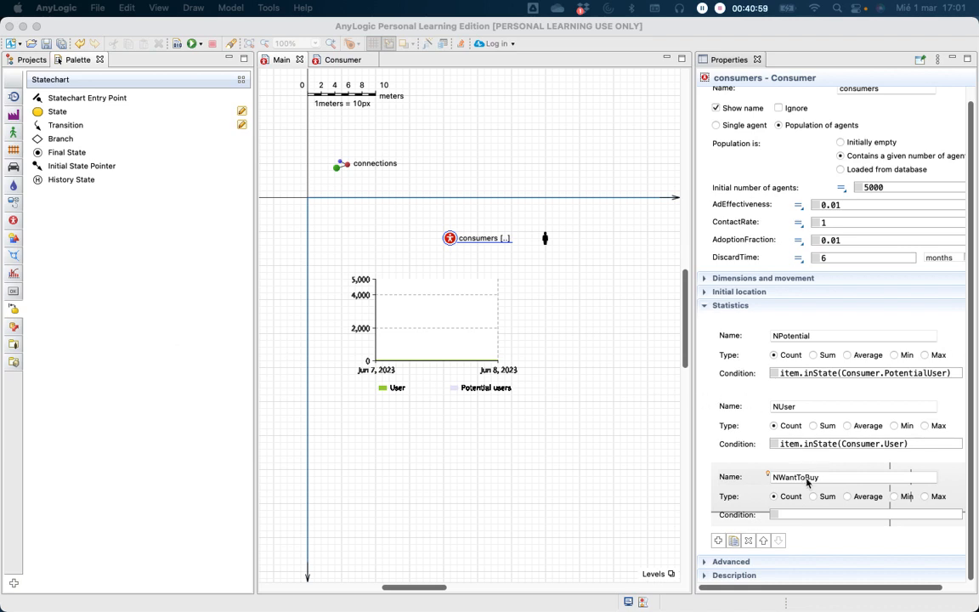
# Step: Set the NWantToBuy statistic's condition to item.inState(Consumer.WantsToBuy)
pyautogui.click(805, 515)
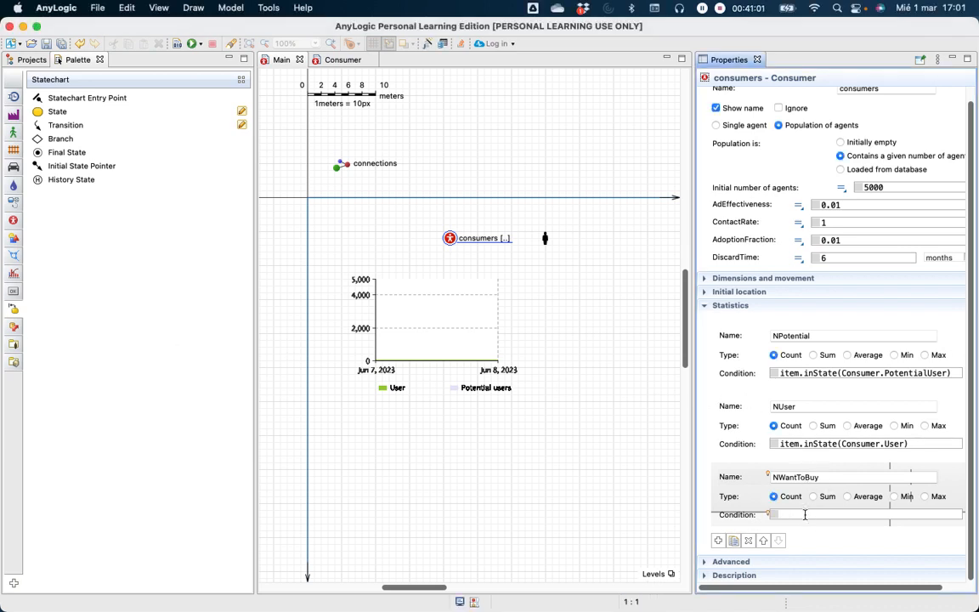
pyautogui.write('item.inState(Consumer.WantsToBuy)')
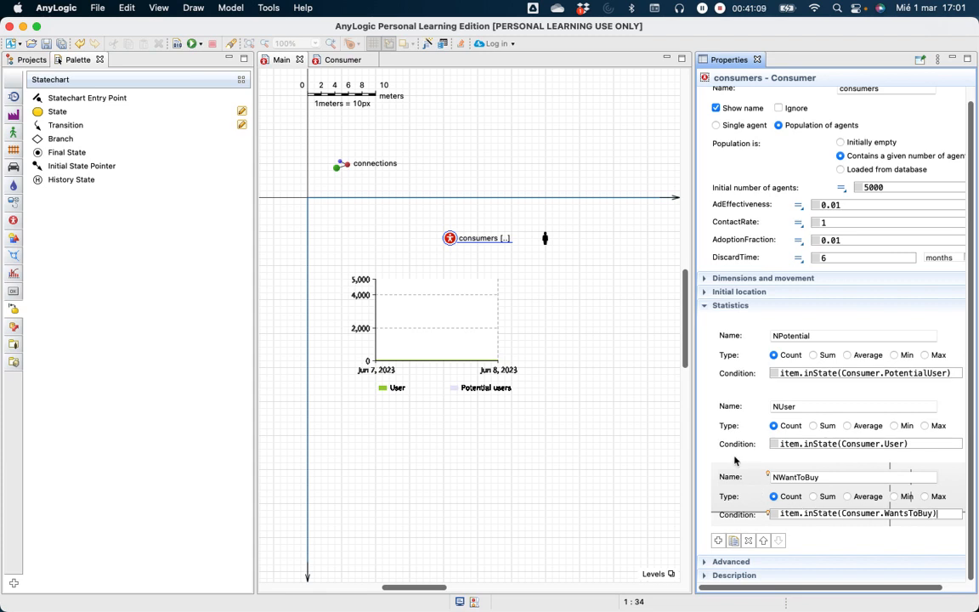
pyautogui.click(850, 479)
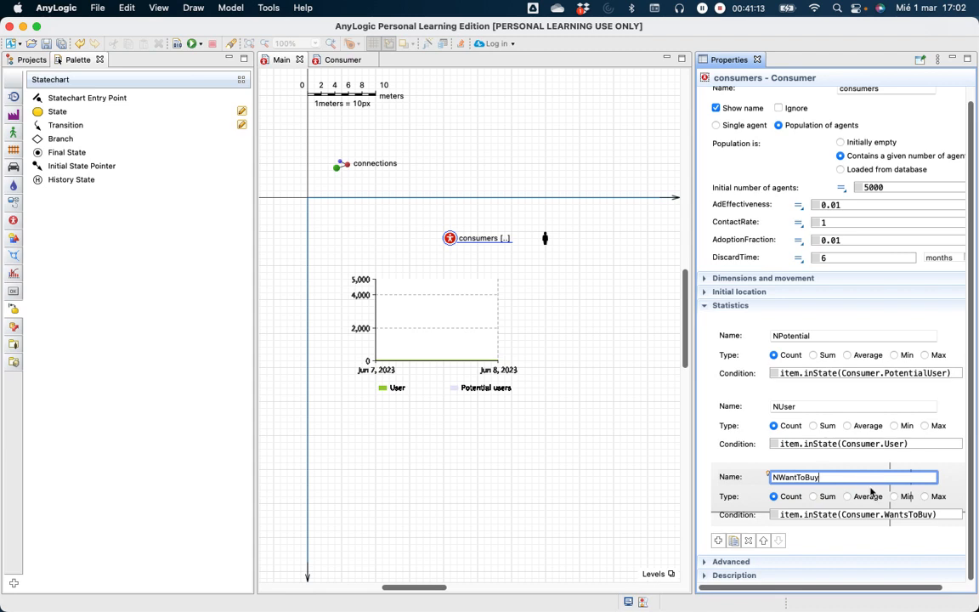
# Step: Add a third value data item to the time stack chart and title it Want to buy
pyautogui.click(425, 315)
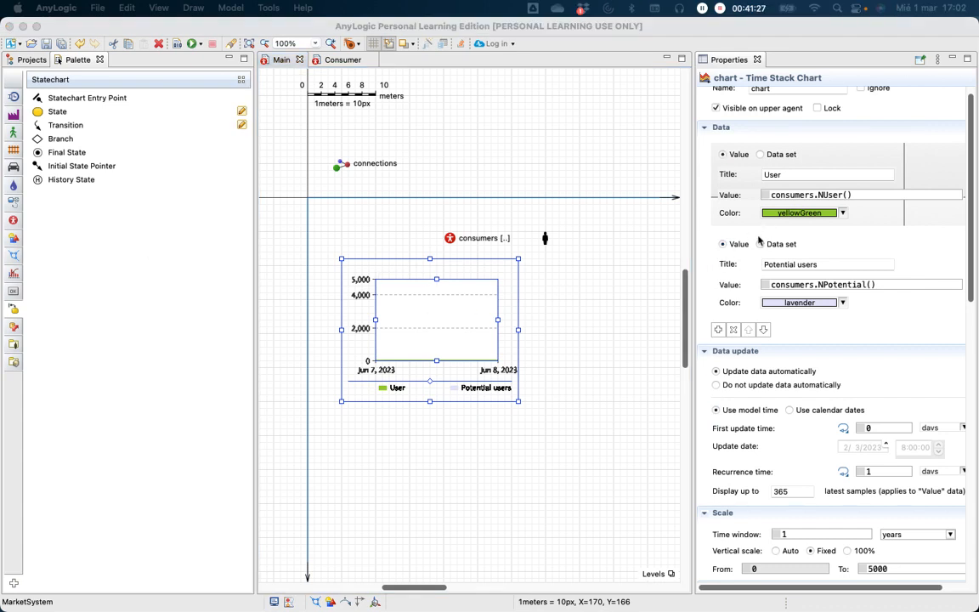
pyautogui.click(717, 332)
pyautogui.click(717, 332)
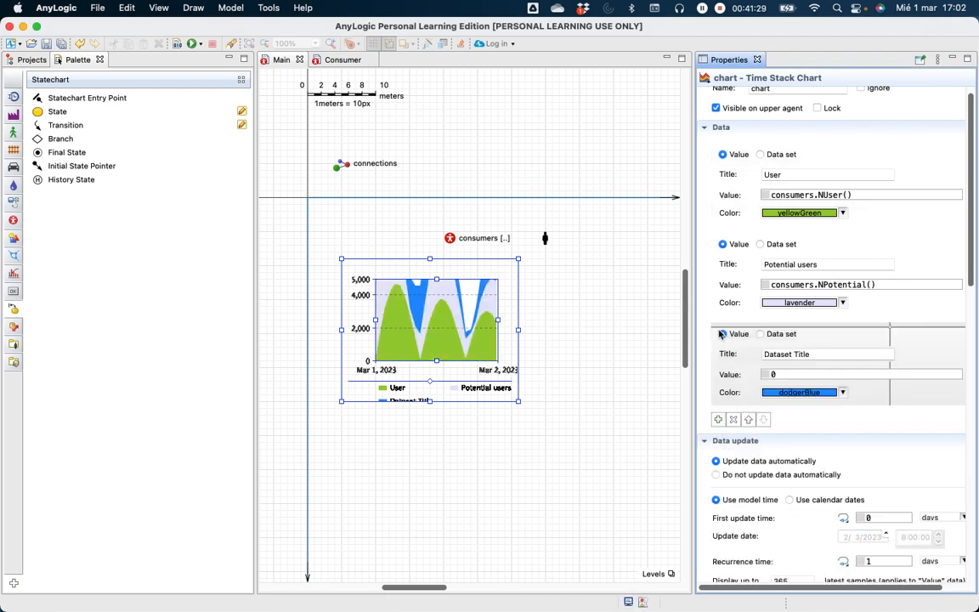
pyautogui.moveTo(828, 355); pyautogui.dragTo(760, 354)
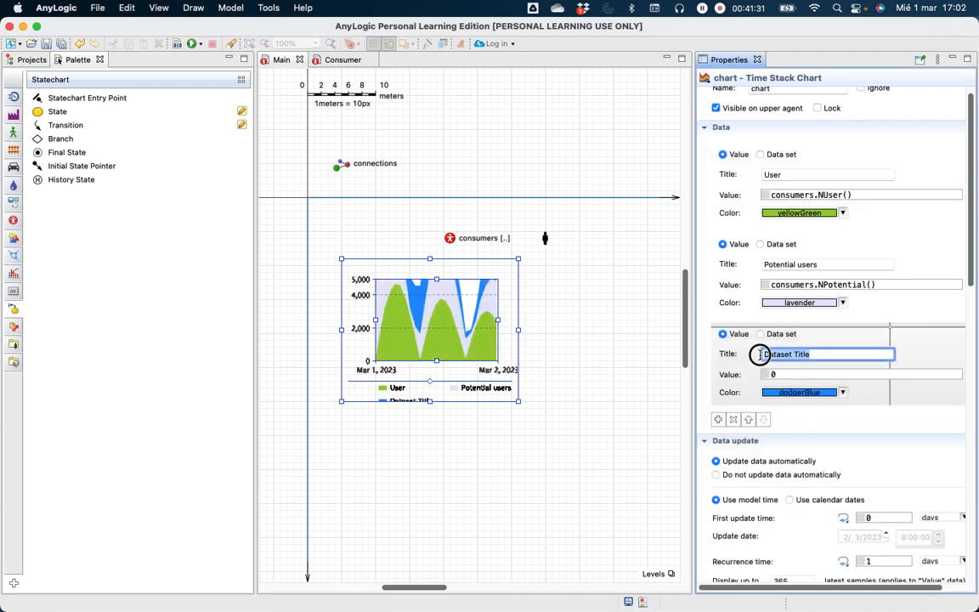
pyautogui.write('Want to buy')
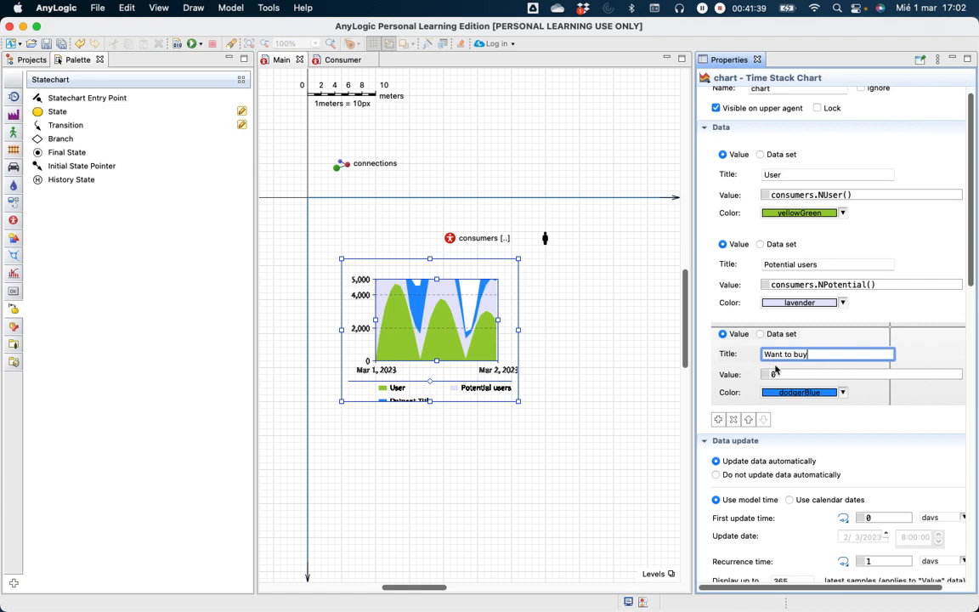
# Step: Set the Want to buy data item's value in the time stack chart to consumers.NWantToBuy()
pyautogui.click(731, 375)
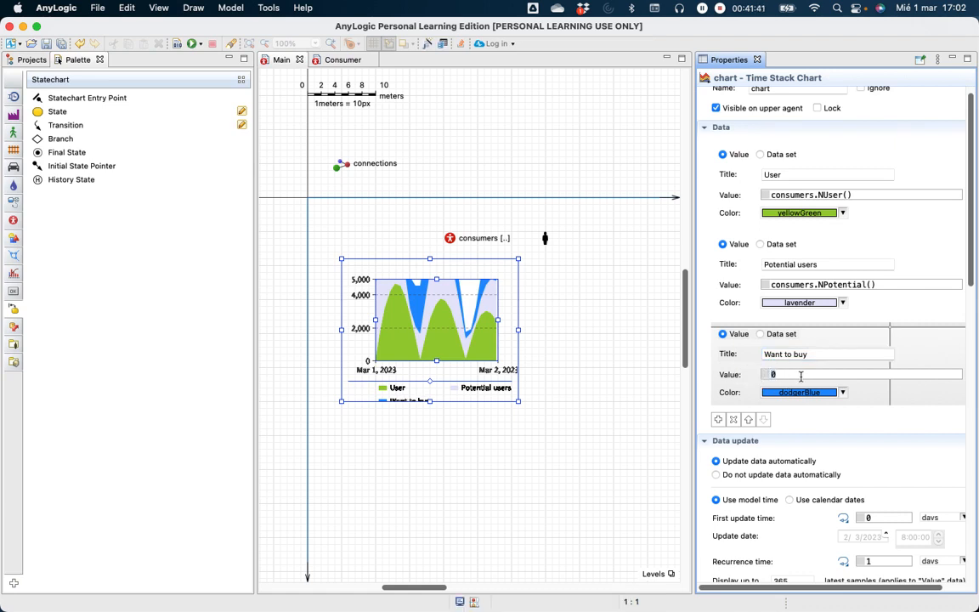
pyautogui.click(781, 375)
pyautogui.write('consumers.NWantToBuy()')
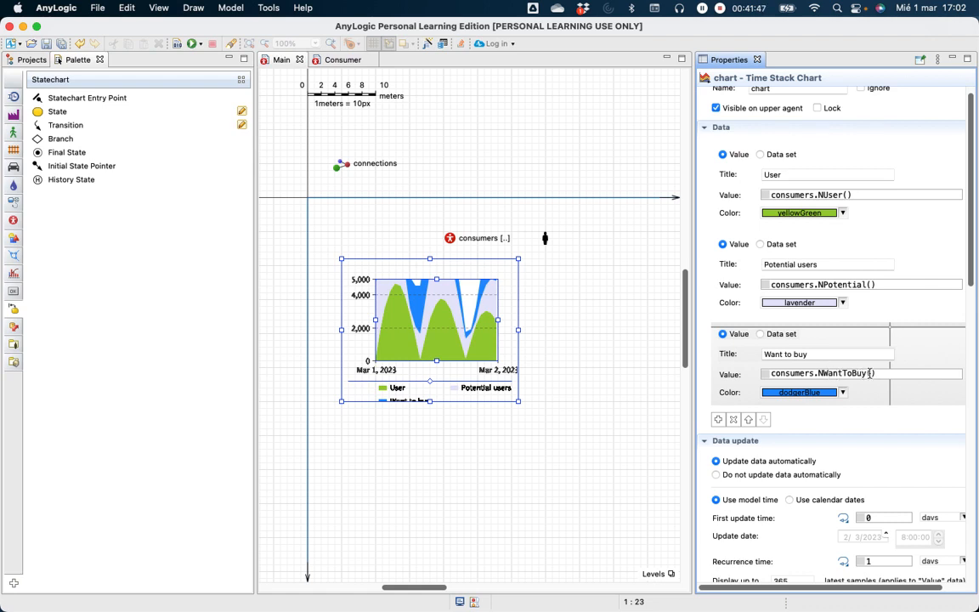
# Step: Color the Want to buy data item gold and move it above Potential users in the chart's data list
pyautogui.click(845, 392)
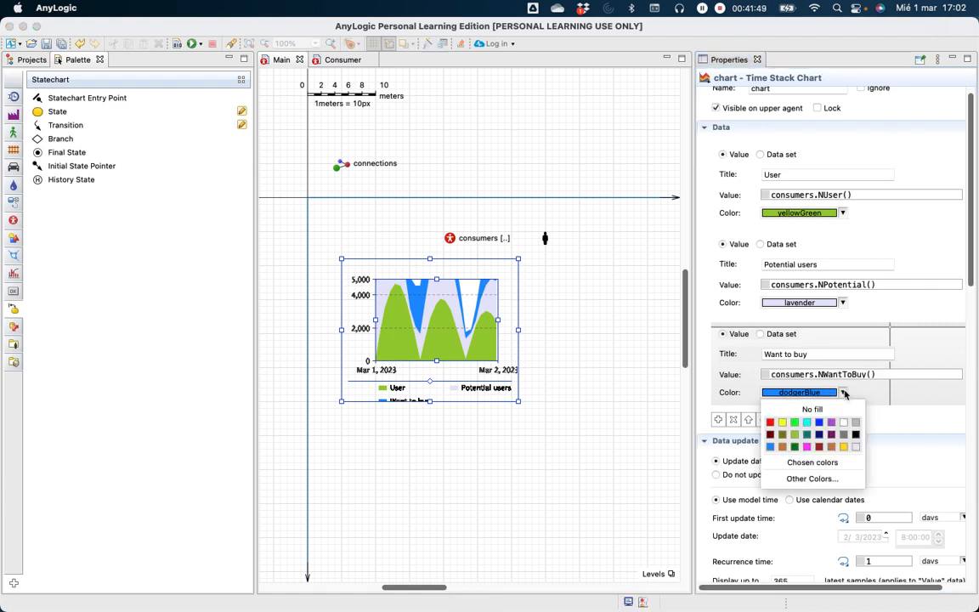
pyautogui.click(843, 446)
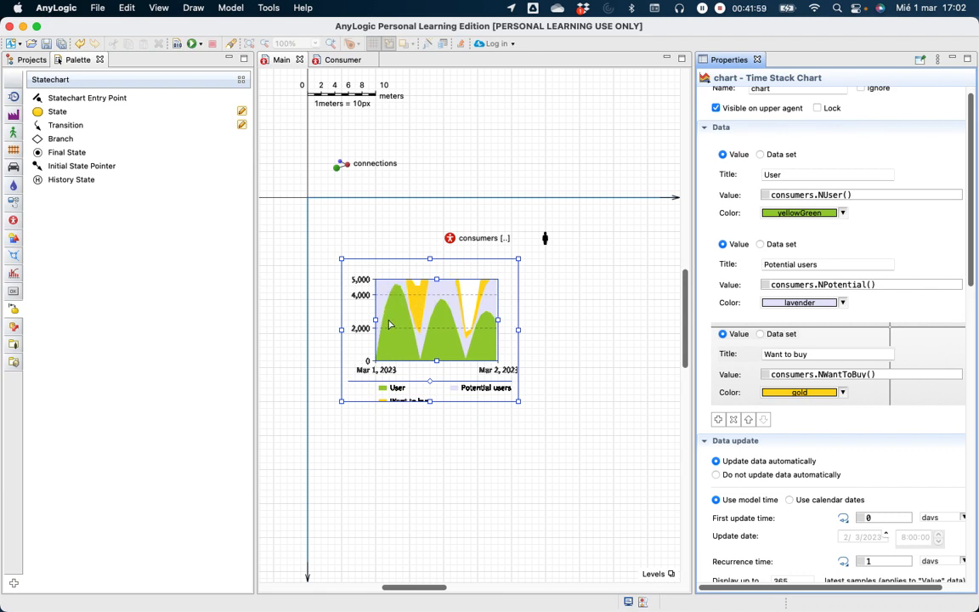
pyautogui.click(749, 420)
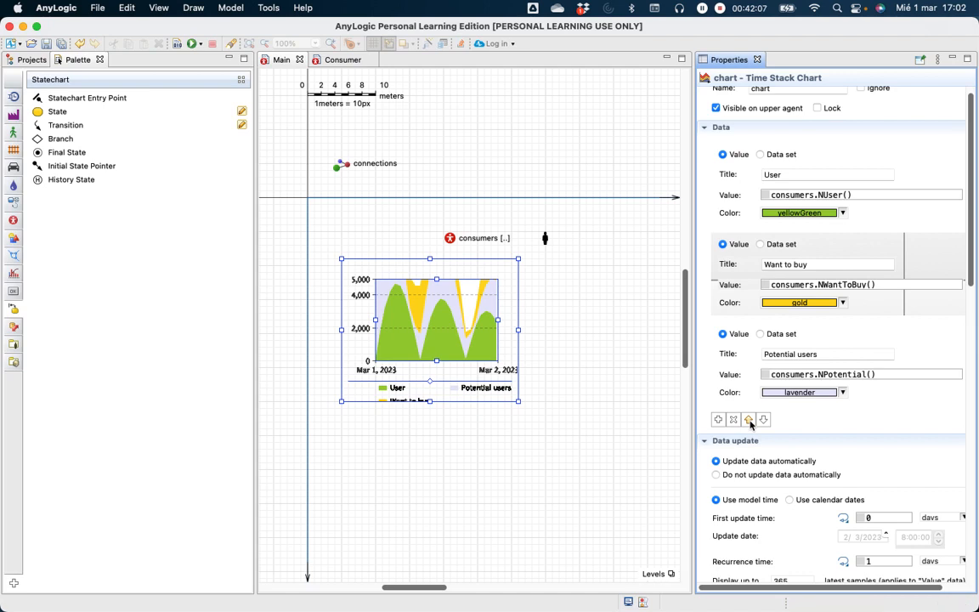
# Step: Run the MarketSystem simulation at x50 speed to watch the consumers chart, pausing and closing it when done
pyautogui.click(192, 46)
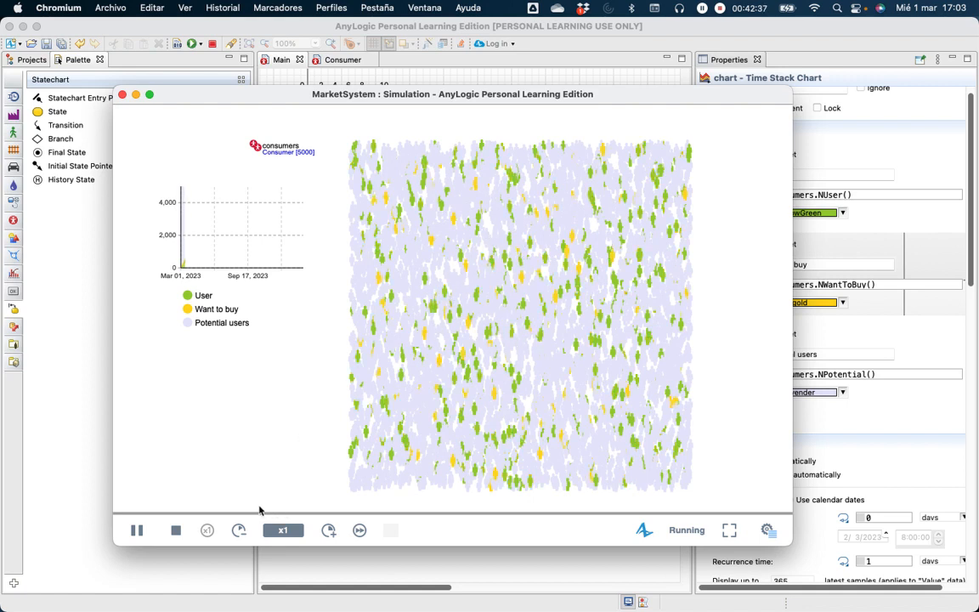
pyautogui.click(329, 531)
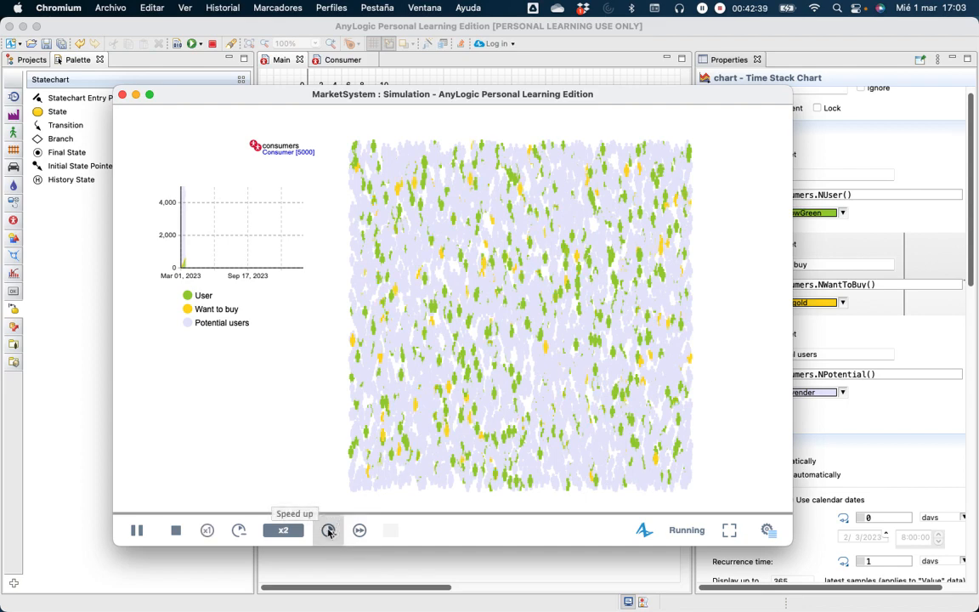
pyautogui.click(329, 531)
pyautogui.click(329, 531)
pyautogui.click(329, 531)
pyautogui.click(329, 531)
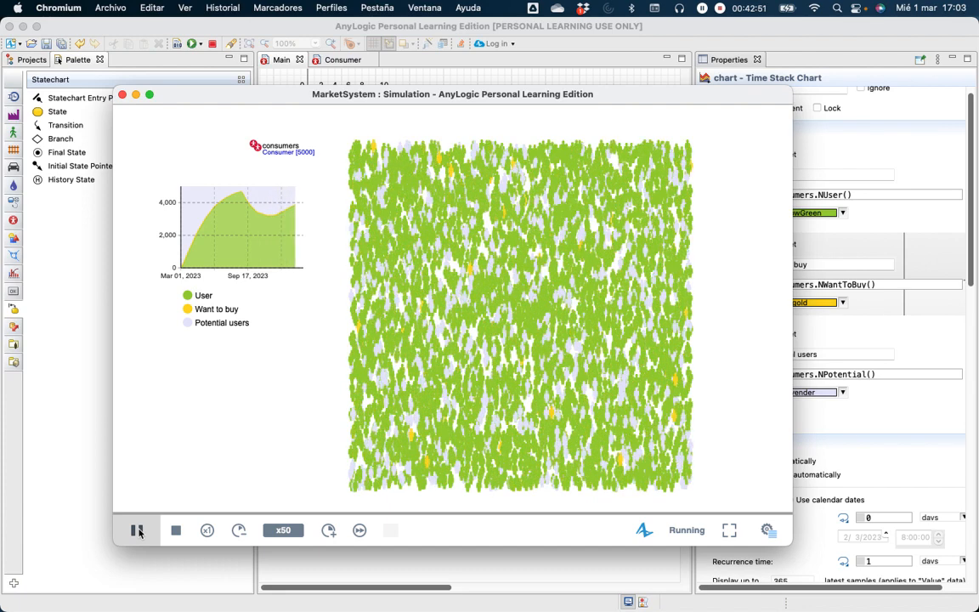
pyautogui.click(139, 533)
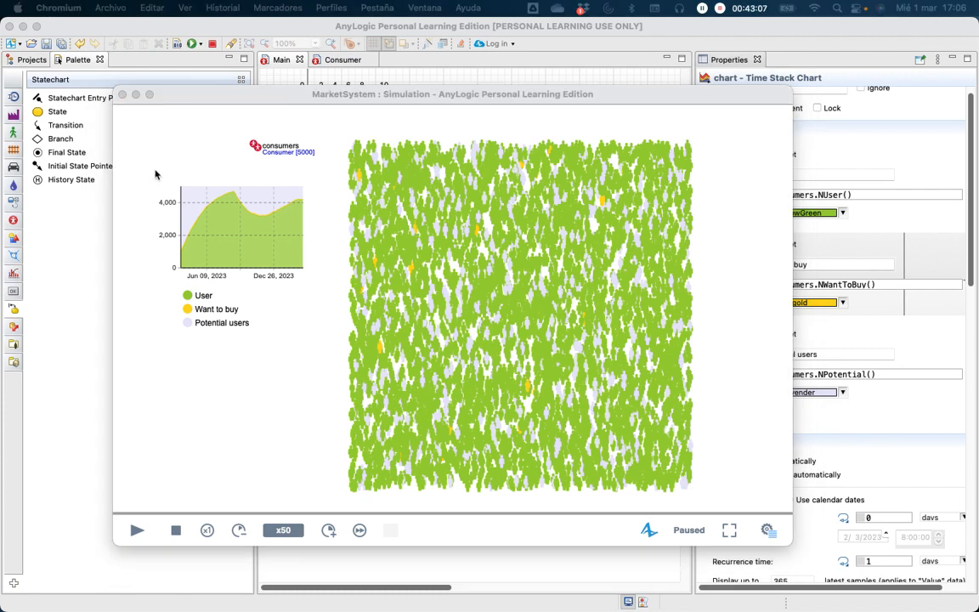
pyautogui.click(123, 96)
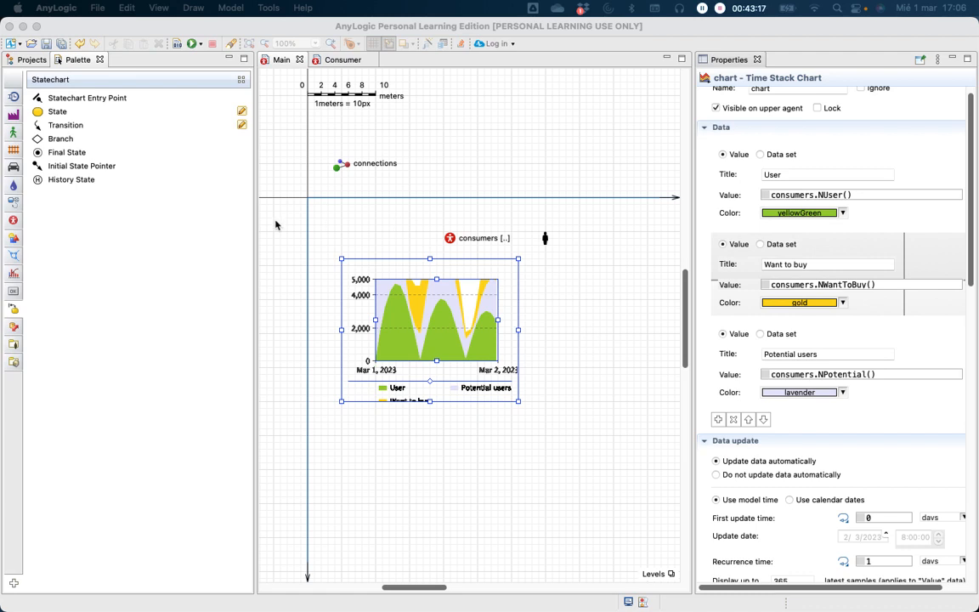
# Step: Review the Consumer agent's statechart and return to the Main diagram
pyautogui.click(345, 61)
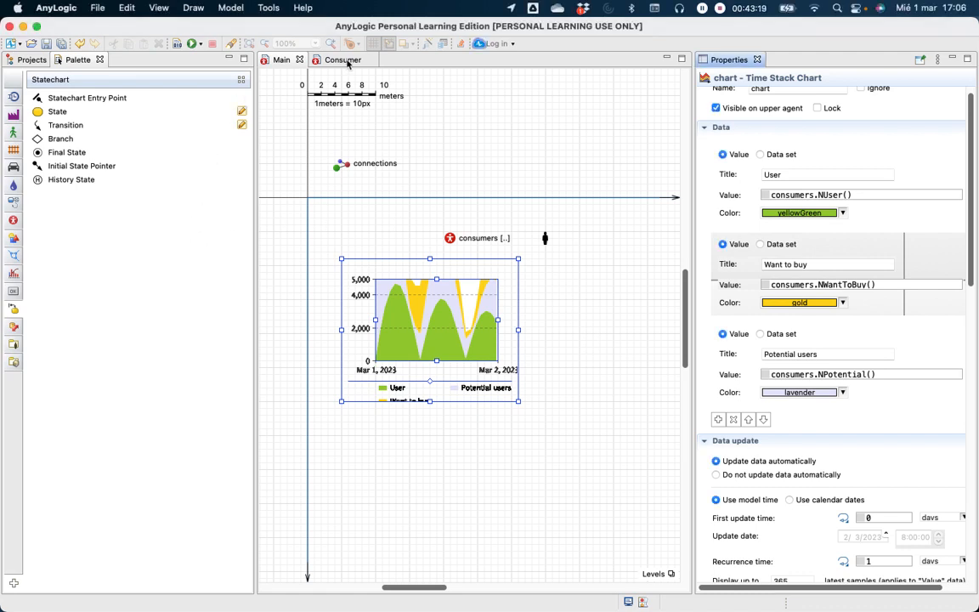
pyautogui.click(344, 60)
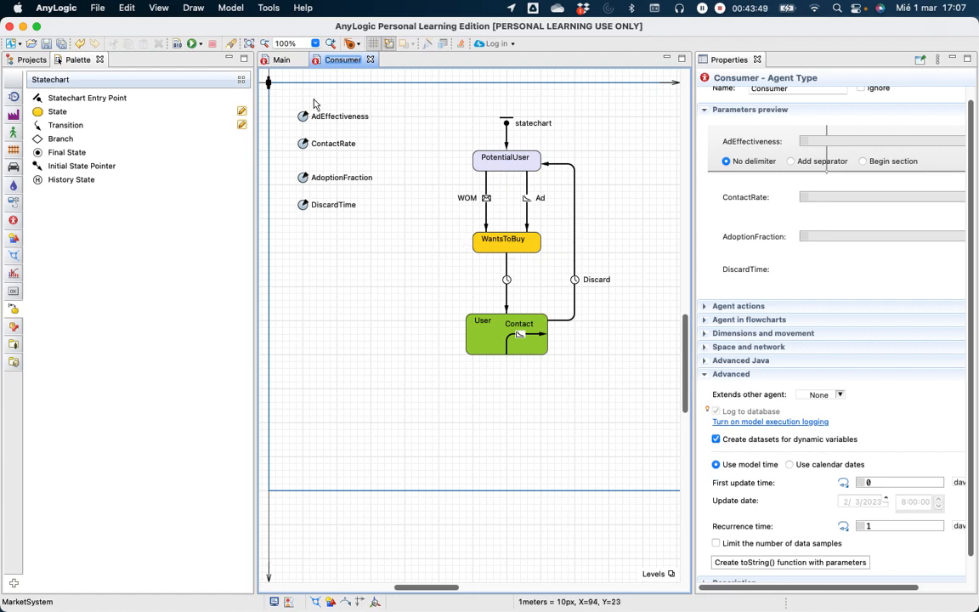
pyautogui.click(285, 60)
pyautogui.click(283, 61)
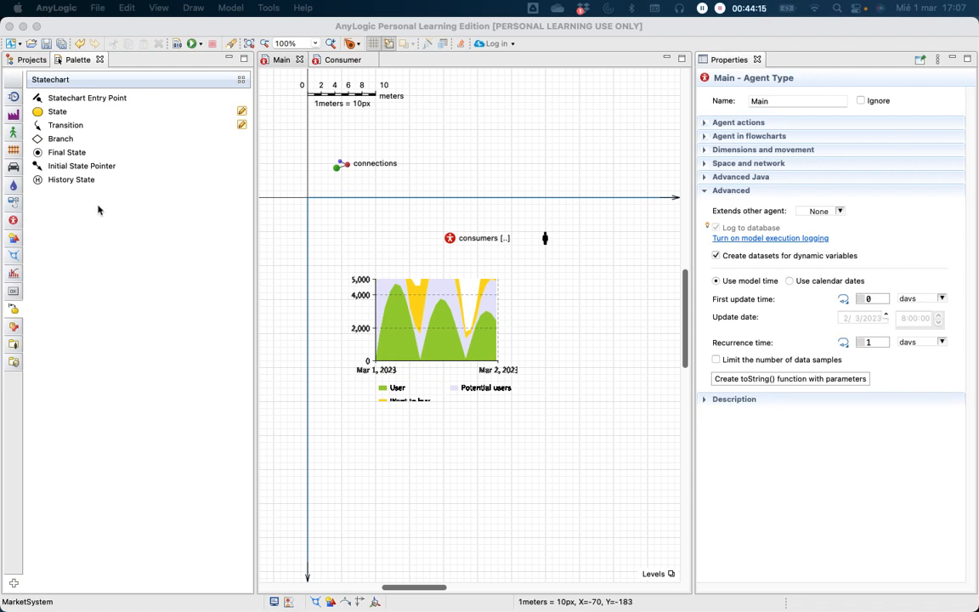
# Step: Add a parameter to Main on the outer side of the vertical axis and move the consumers population directly below it
pyautogui.click(13, 220)
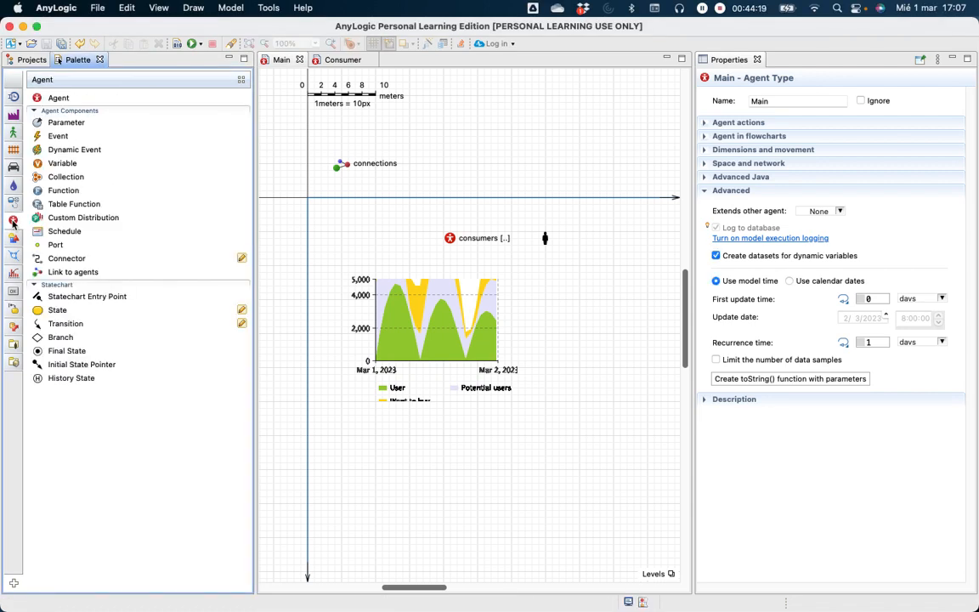
pyautogui.moveTo(66, 122); pyautogui.dragTo(336, 220)
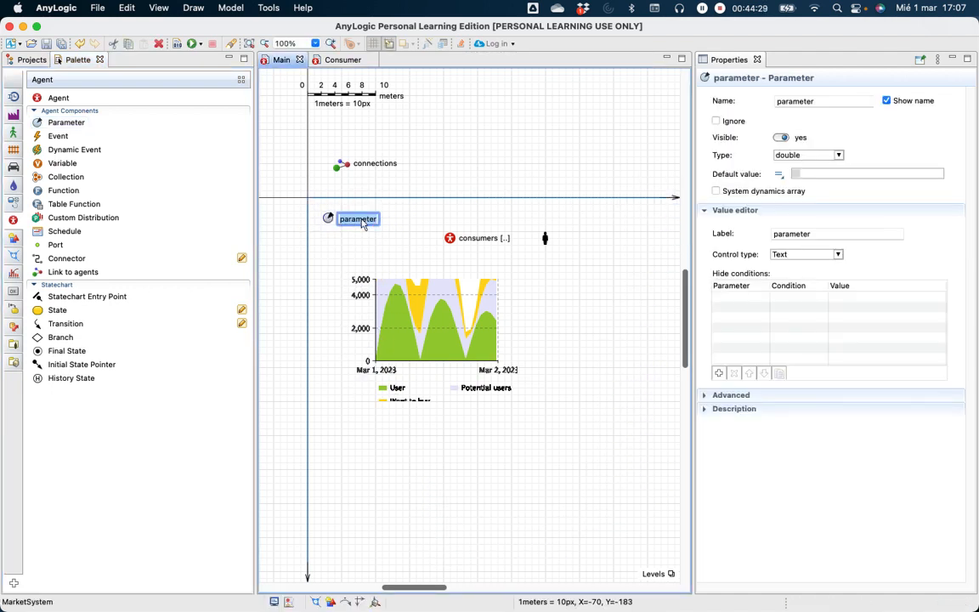
pyautogui.scroll(-5, 508, 490)
pyautogui.scroll(4, 508, 490)
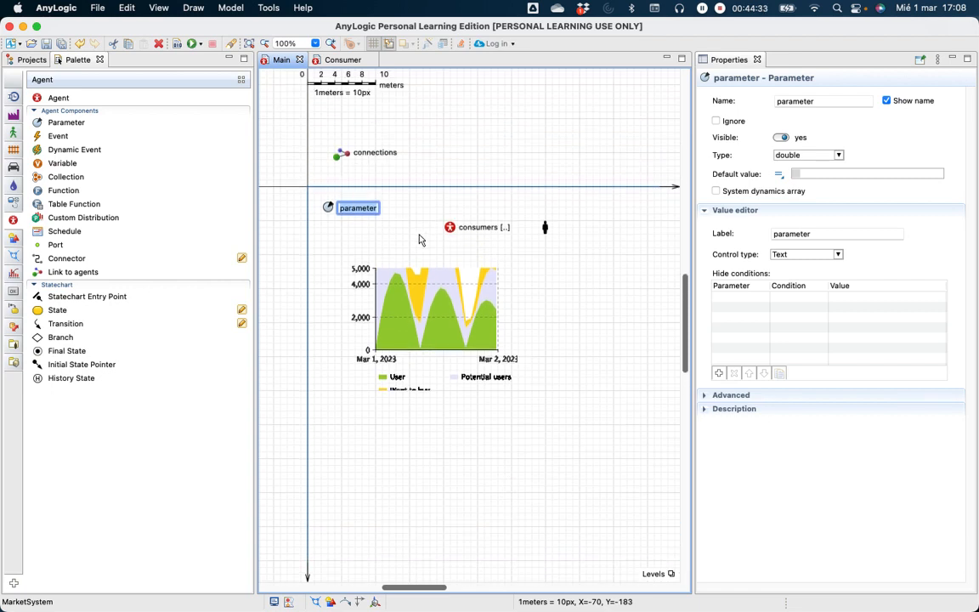
pyautogui.moveTo(400, 587); pyautogui.dragTo(364, 588)
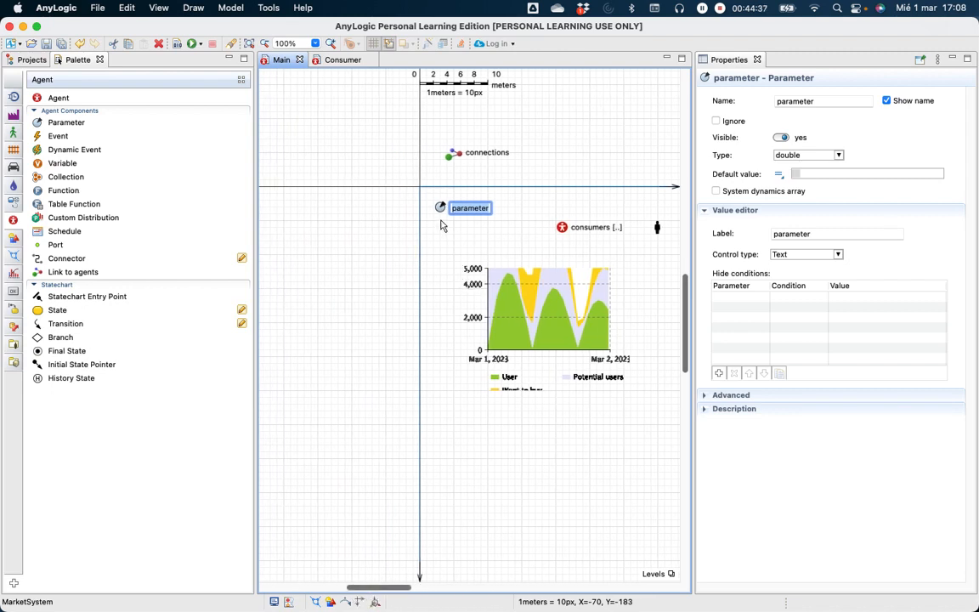
pyautogui.moveTo(441, 212); pyautogui.dragTo(331, 206)
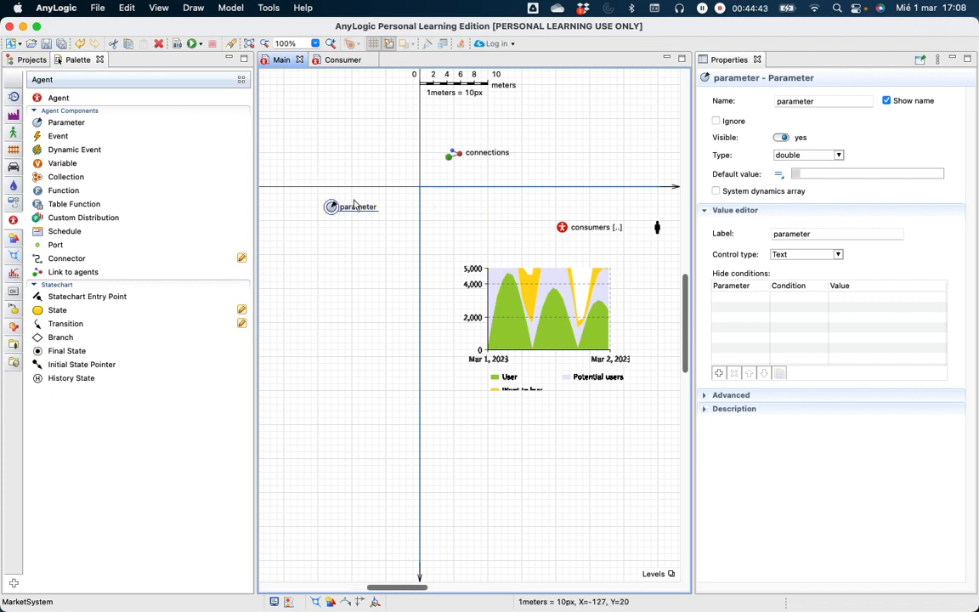
pyautogui.moveTo(563, 227); pyautogui.dragTo(331, 227)
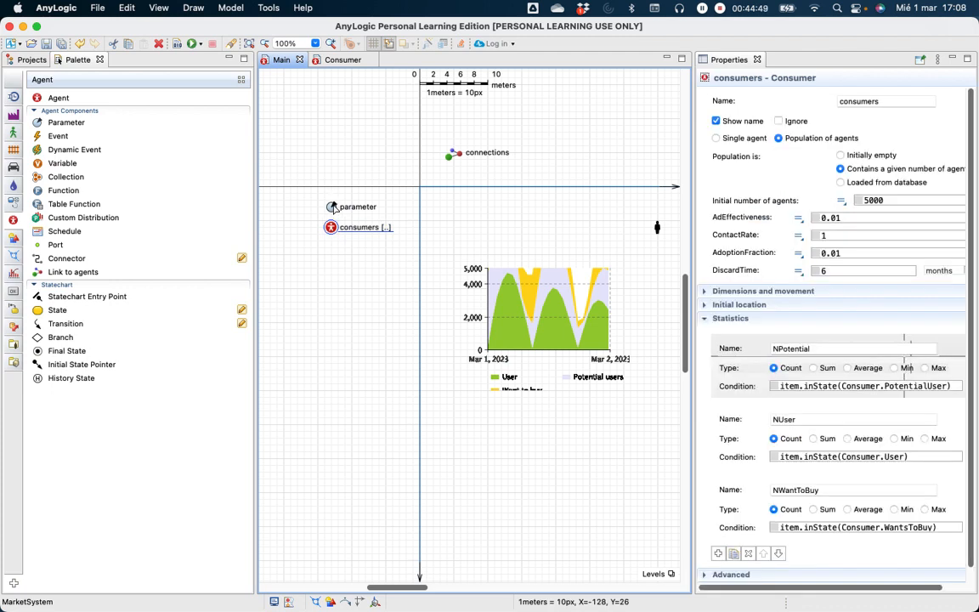
# Step: Name the new parameter MaxWaitingTime and give it a default value of 7
pyautogui.click(333, 206)
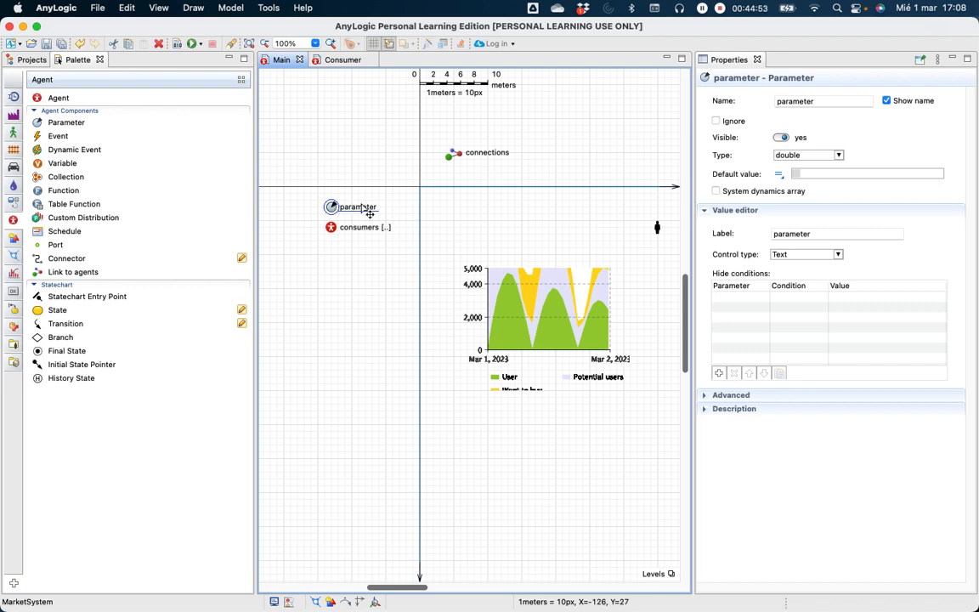
pyautogui.click(823, 101)
pyautogui.moveTo(823, 102); pyautogui.dragTo(767, 100)
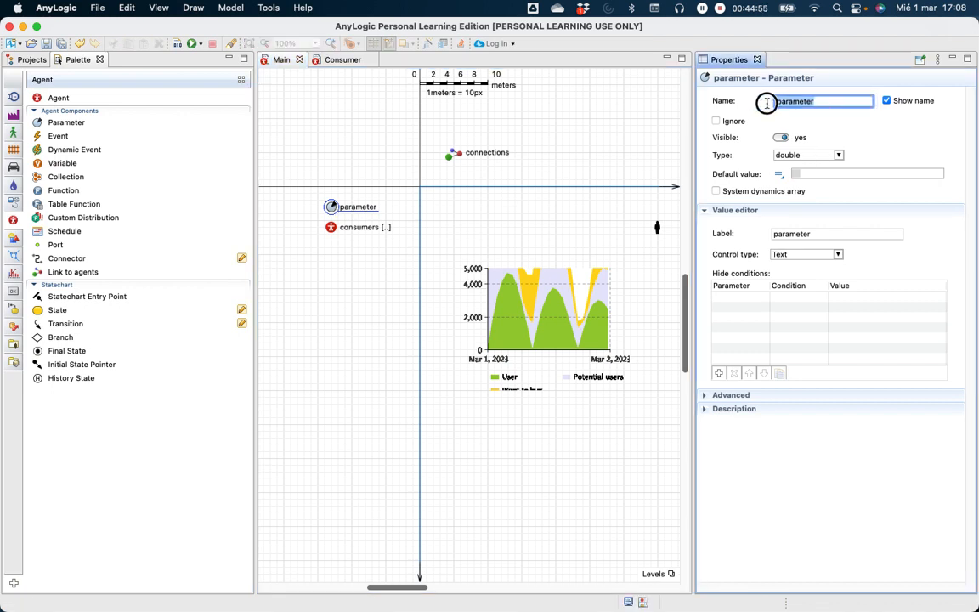
pyautogui.write('MaxWaitingTime')
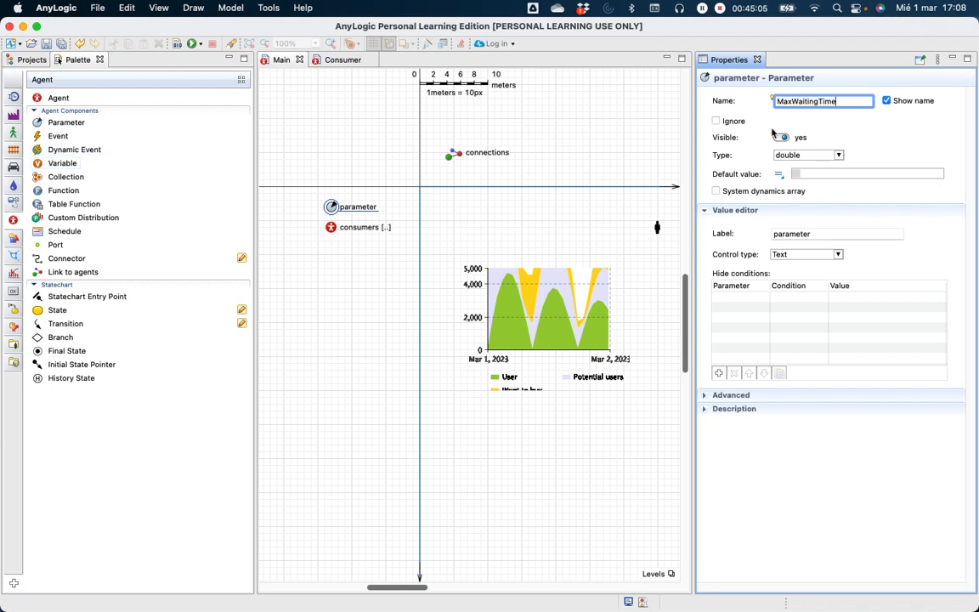
pyautogui.click(819, 174)
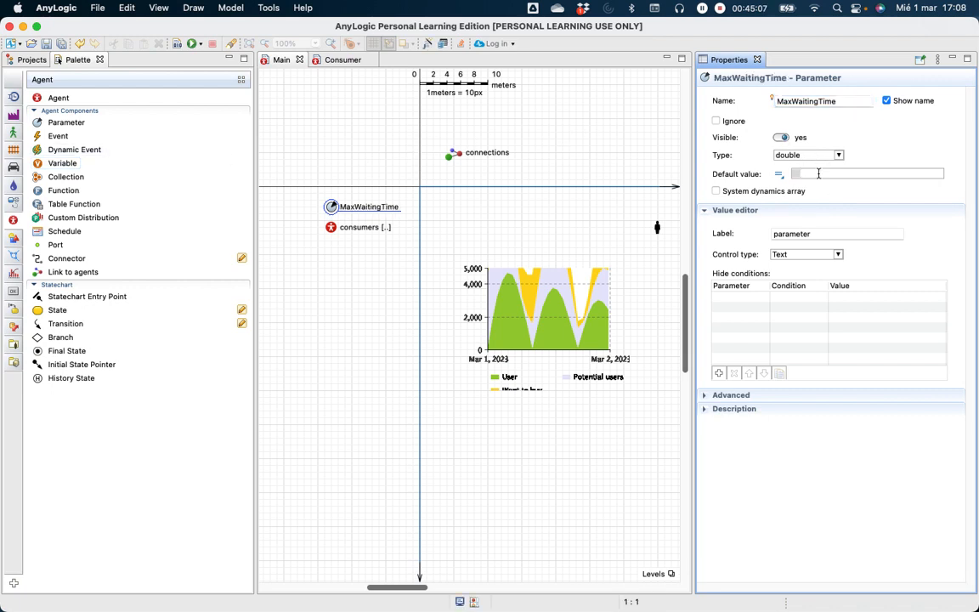
pyautogui.write('7')
pyautogui.click(869, 101)
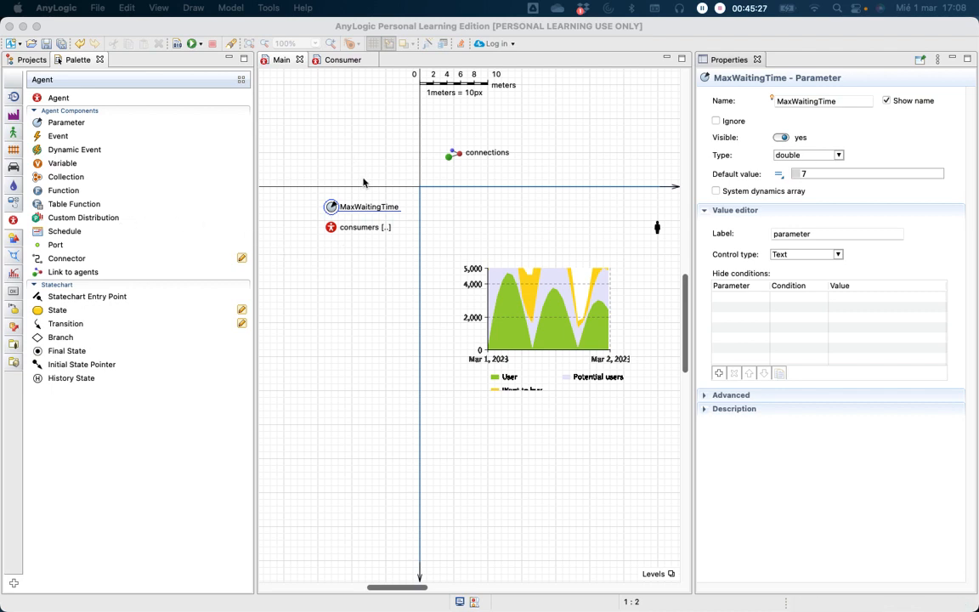
# Step: Add a second parameter below the consumers population, named MaxDeliveryTime with a default value of 25
pyautogui.click(43, 125)
pyautogui.moveTo(43, 125); pyautogui.dragTo(331, 256)
pyautogui.moveTo(831, 100); pyautogui.dragTo(751, 100)
pyautogui.write('MaxDeliveryTime')
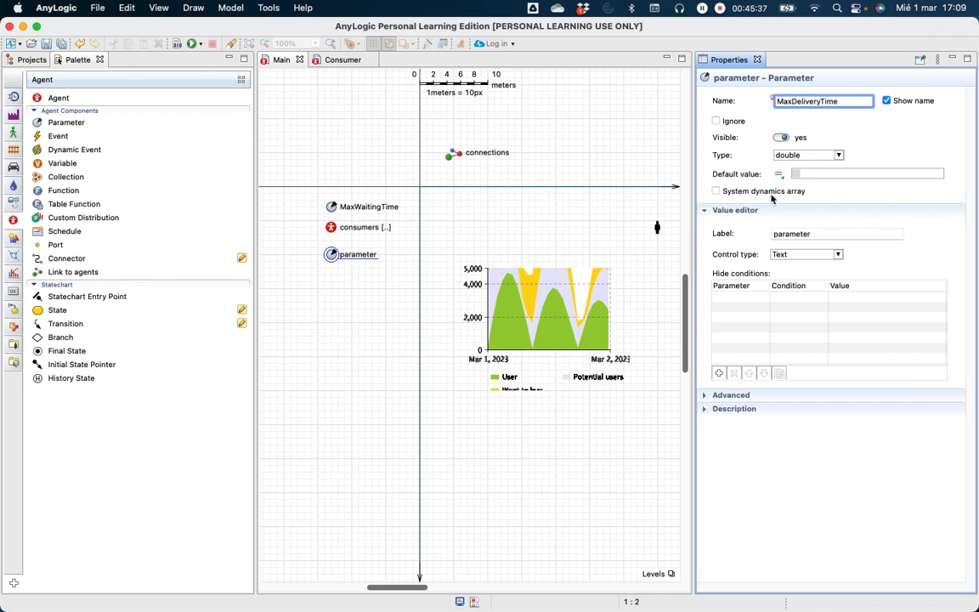
pyautogui.click(811, 173)
pyautogui.write('25')
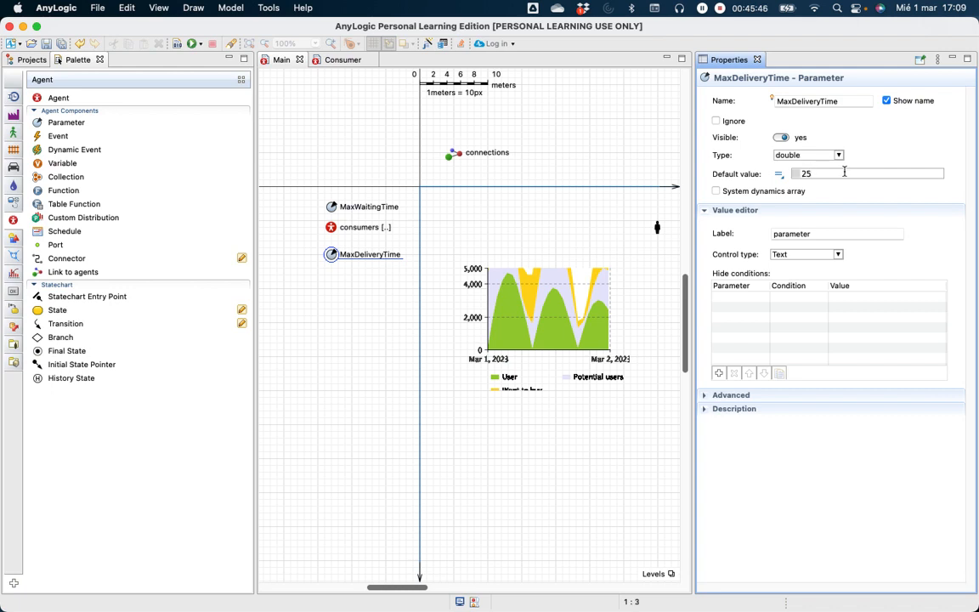
pyautogui.click(846, 100)
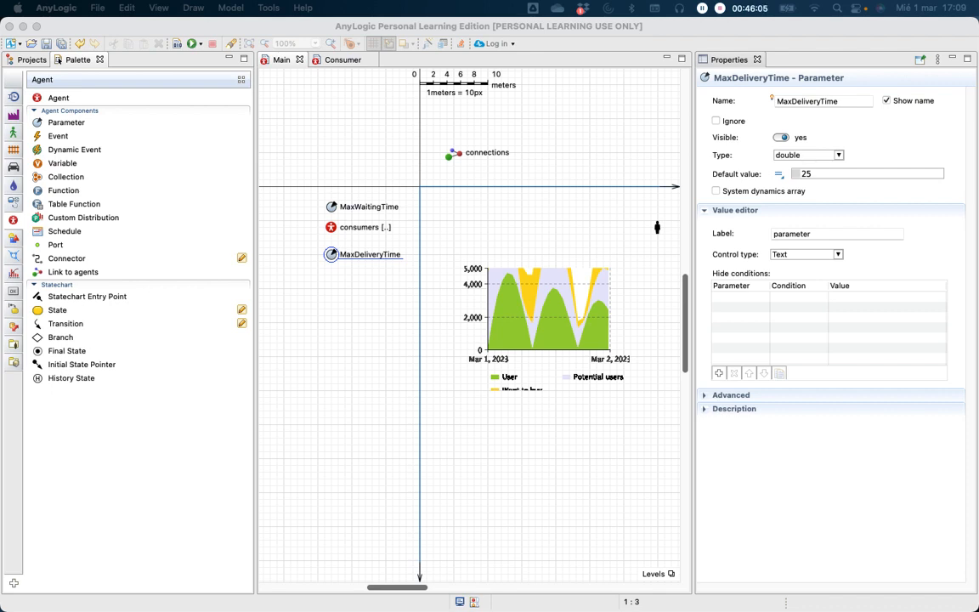
# Step: Switch to anylogic-in-3-days.pdf in Acrobat Reader and read through the table of probability distribution functions
pyautogui.press('super+Tab')
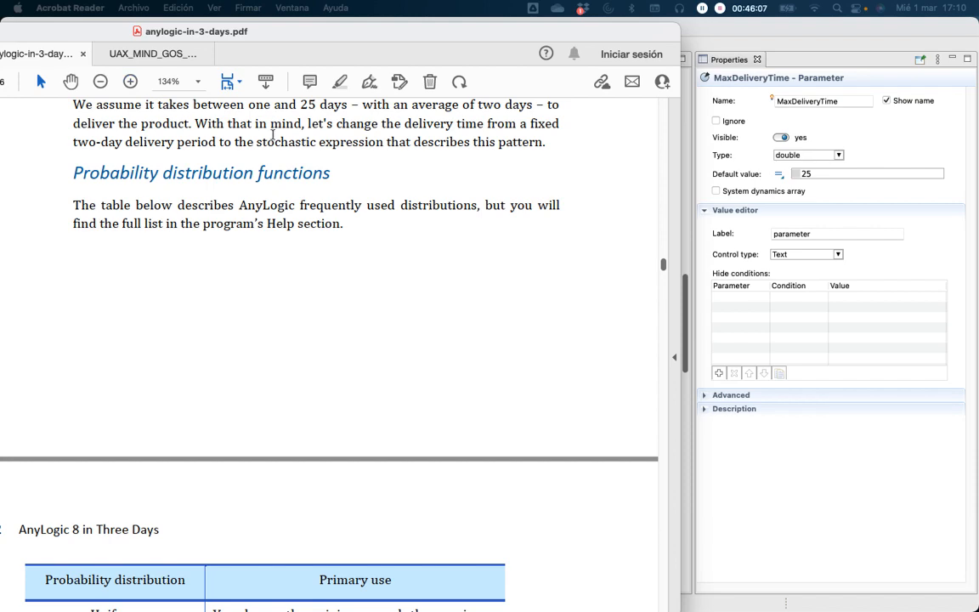
pyautogui.scroll(-5, 289, 234)
pyautogui.scroll(-9, 289, 221)
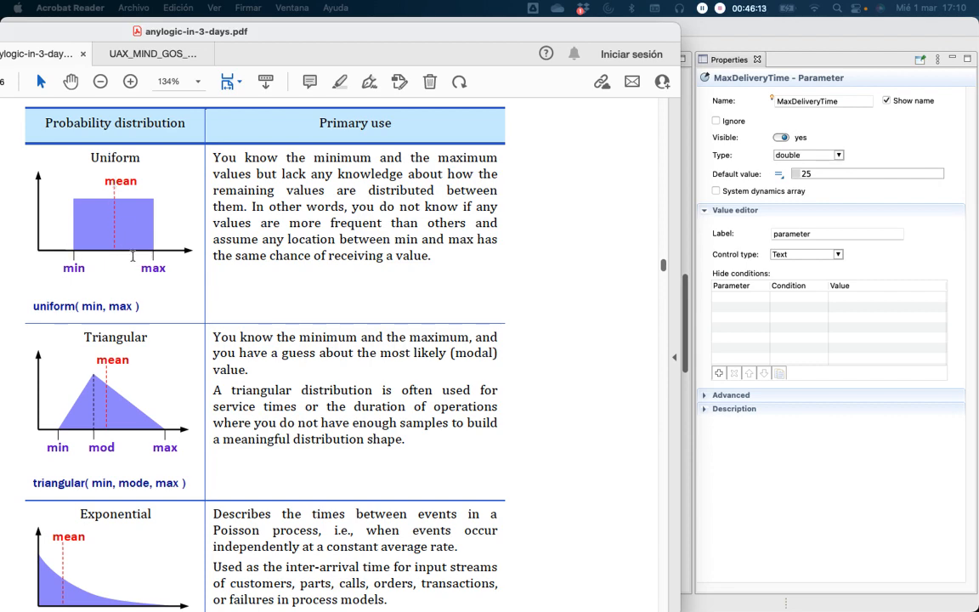
pyautogui.scroll(-4, 115, 192)
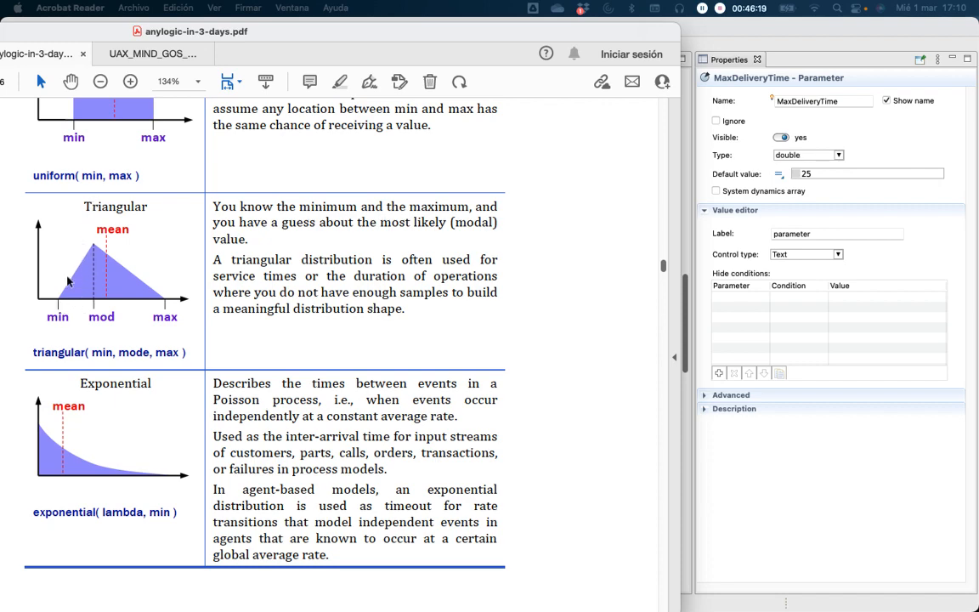
pyautogui.scroll(-3, 76, 309)
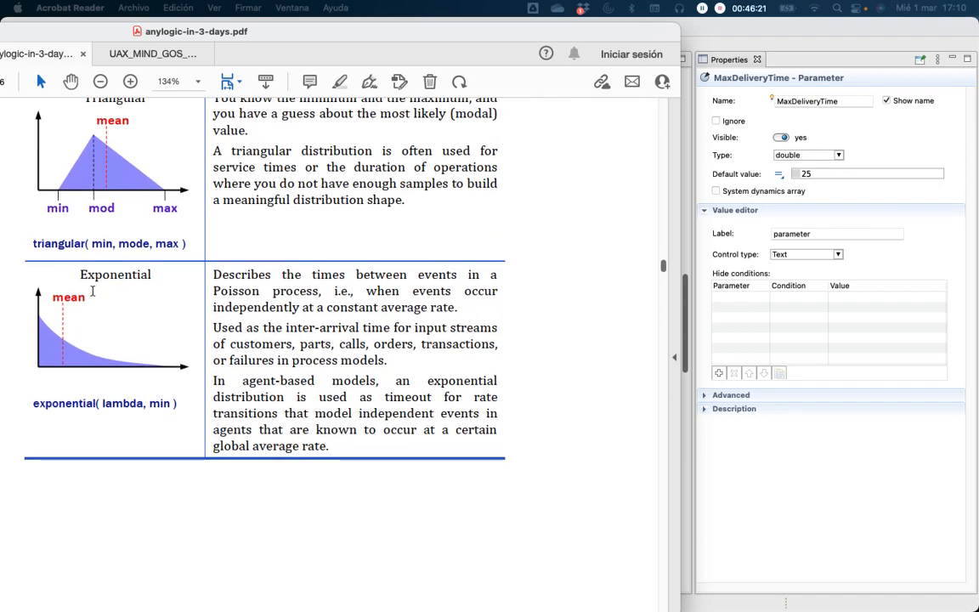
pyautogui.scroll(-10, 117, 318)
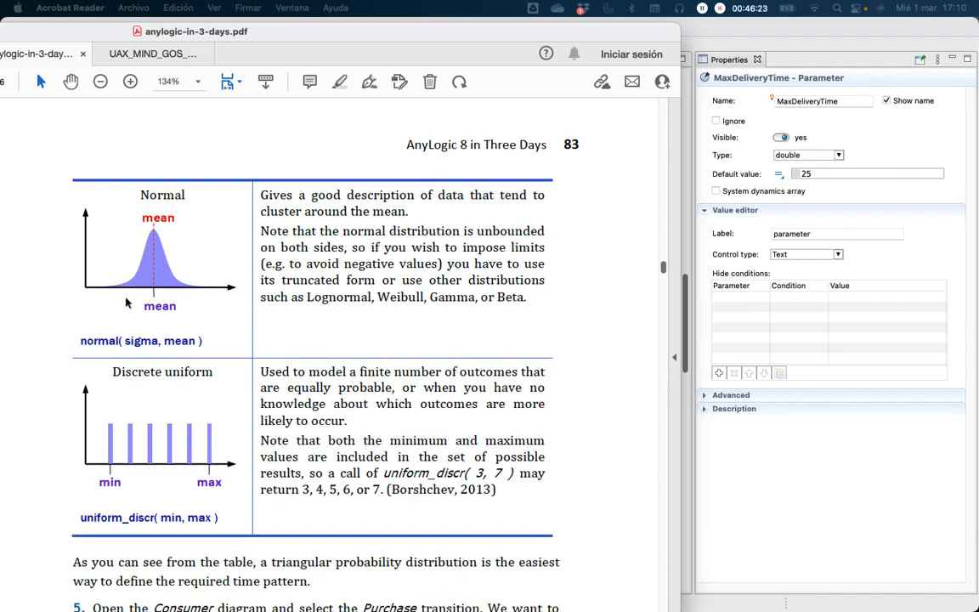
pyautogui.scroll(-4, 162, 278)
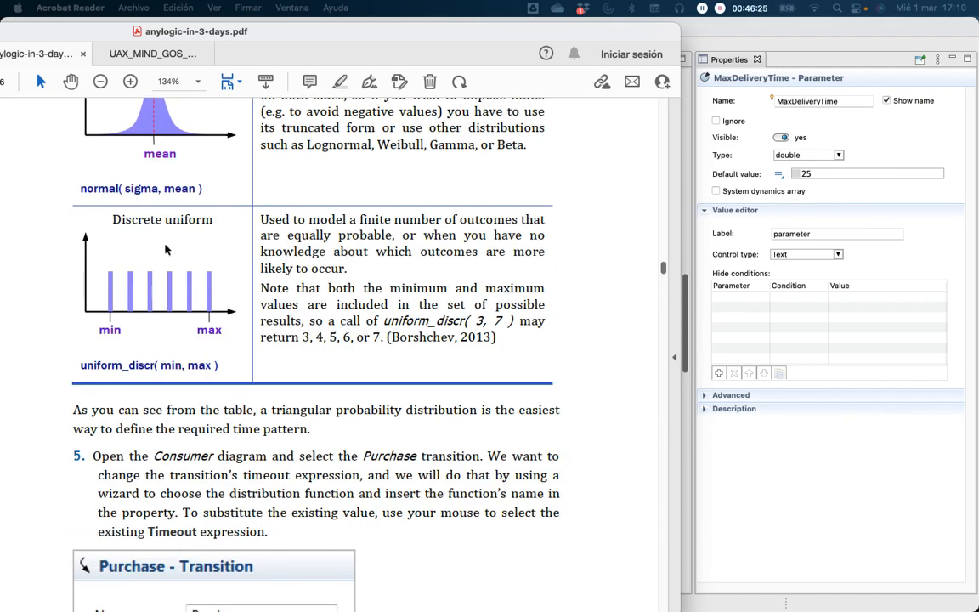
pyautogui.scroll(-1, 191, 238)
pyautogui.scroll(6, 200, 247)
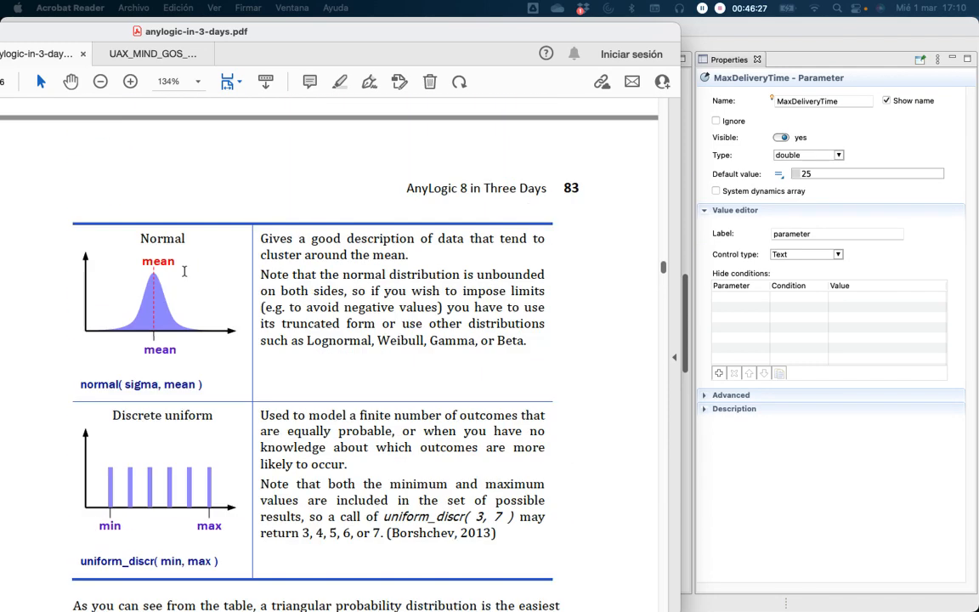
pyautogui.scroll(10, 204, 252)
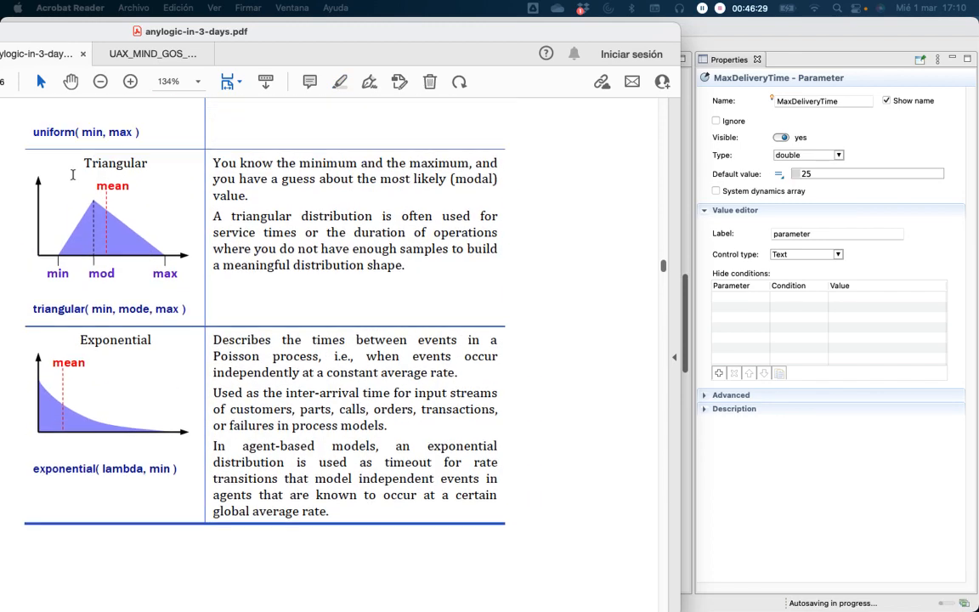
# Step: Switch back to AnyLogic, display the name of the Purchase transition in Consumer, and place its label beside the arrow, opposite Discard
pyautogui.press('super+w')
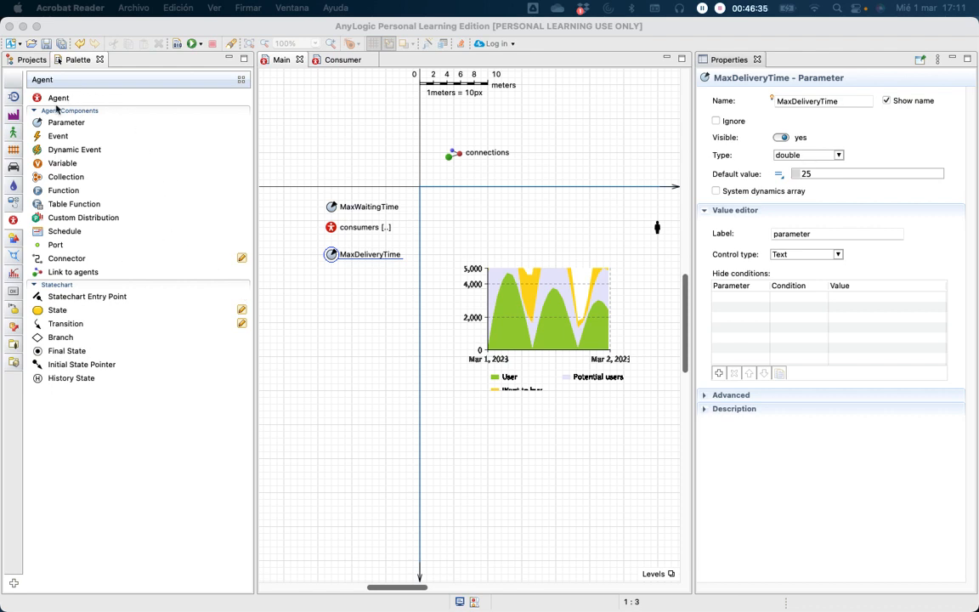
pyautogui.click(342, 62)
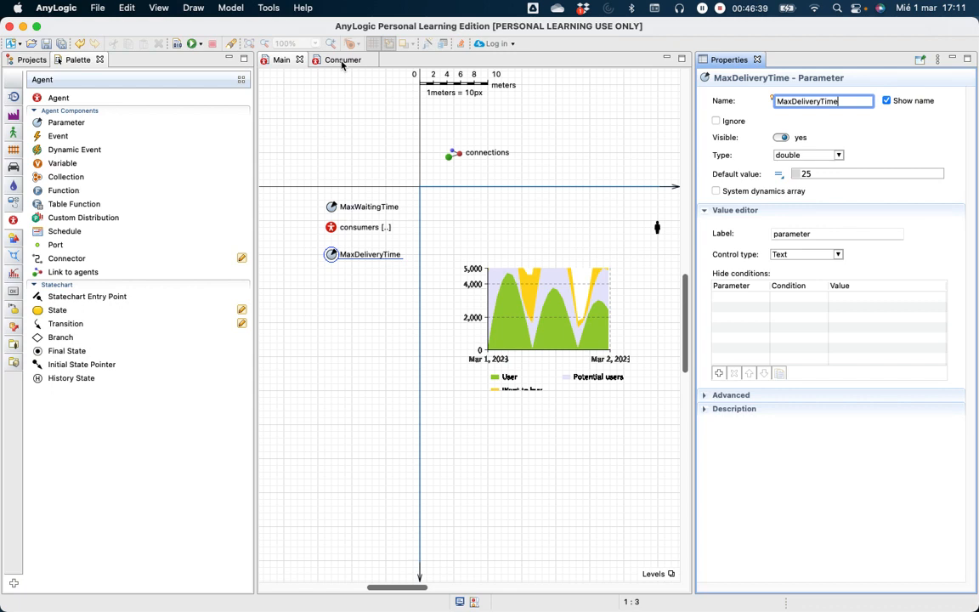
pyautogui.click(342, 61)
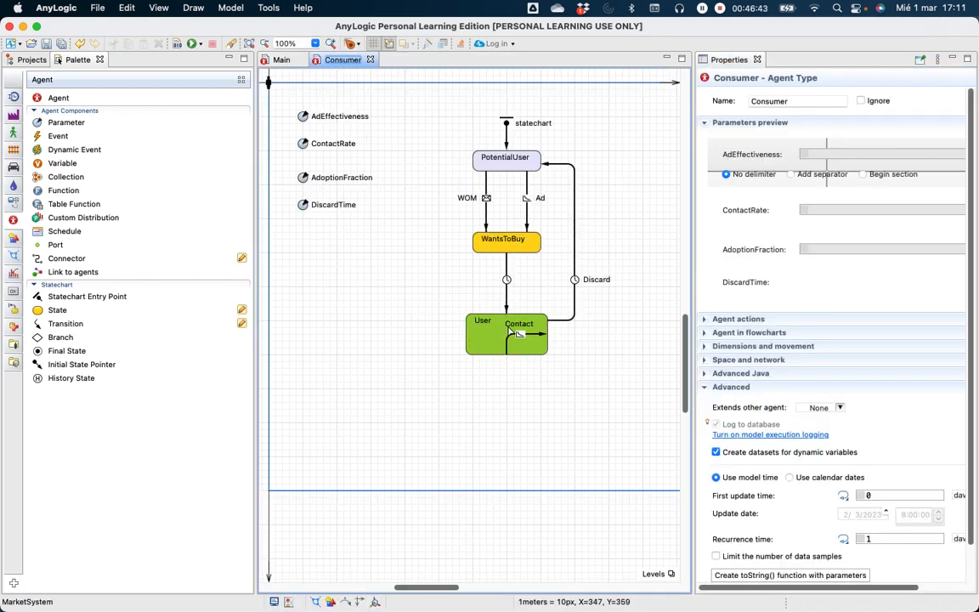
pyautogui.click(507, 263)
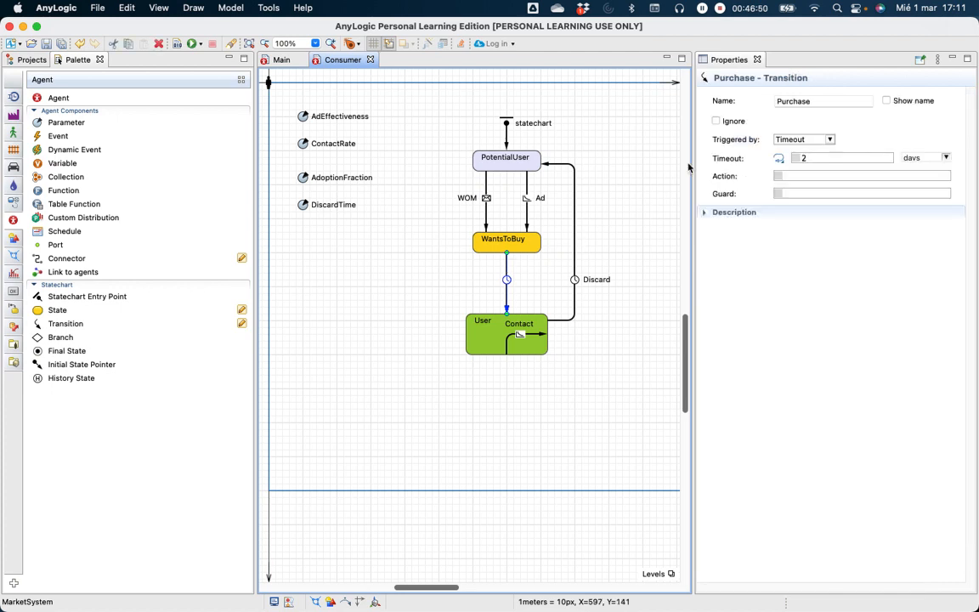
pyautogui.click(887, 100)
pyautogui.moveTo(544, 252); pyautogui.dragTo(497, 283)
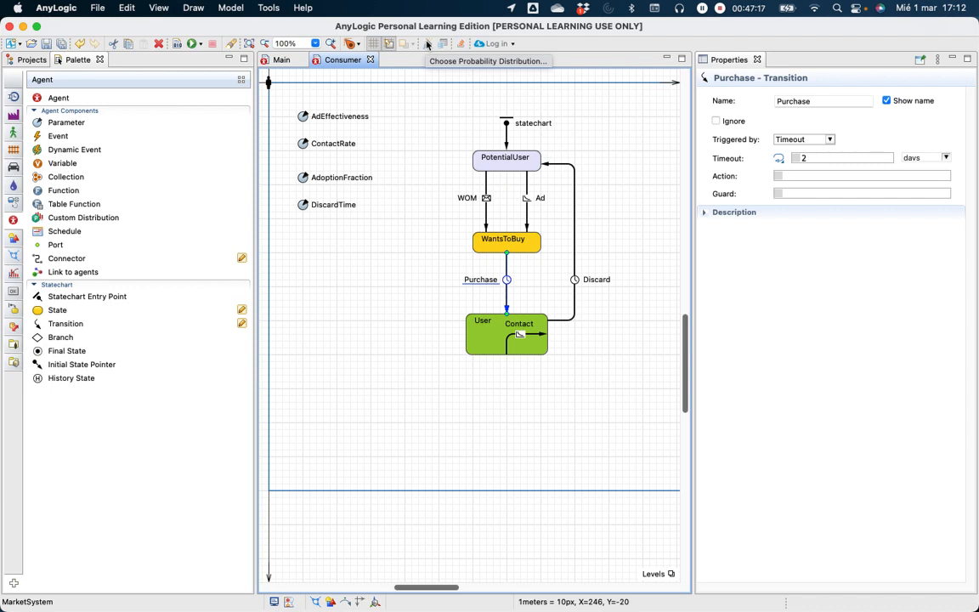
# Step: Replace the Purchase timeout with a triangular probability distribution using min 1, max 25 and mode 2
pyautogui.click(798, 158)
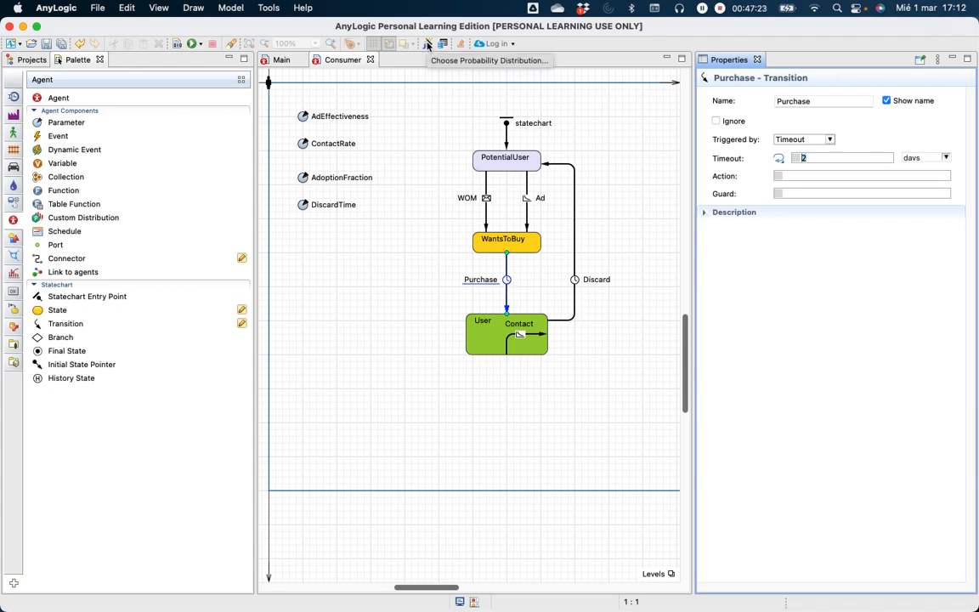
pyautogui.click(428, 44)
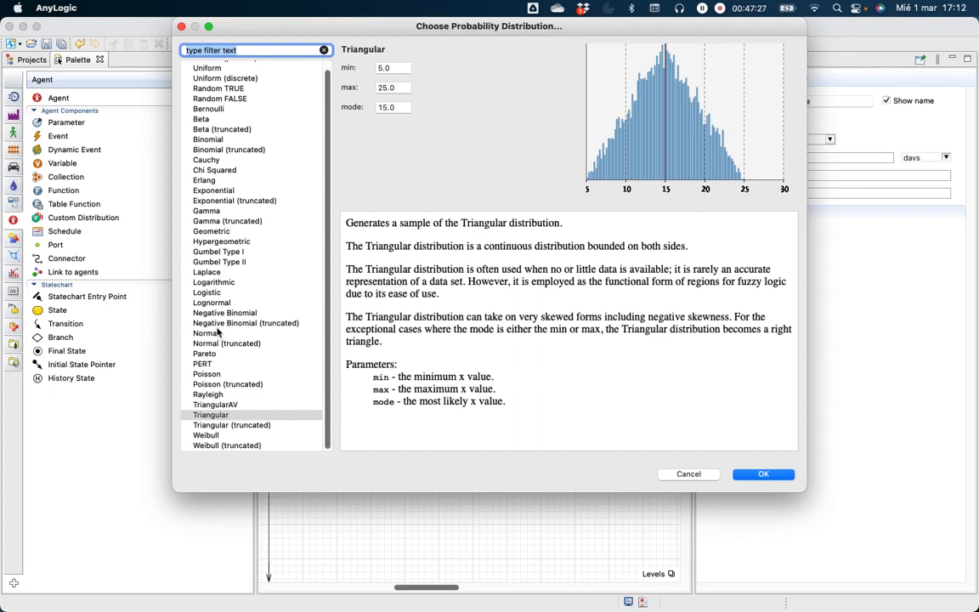
pyautogui.click(209, 416)
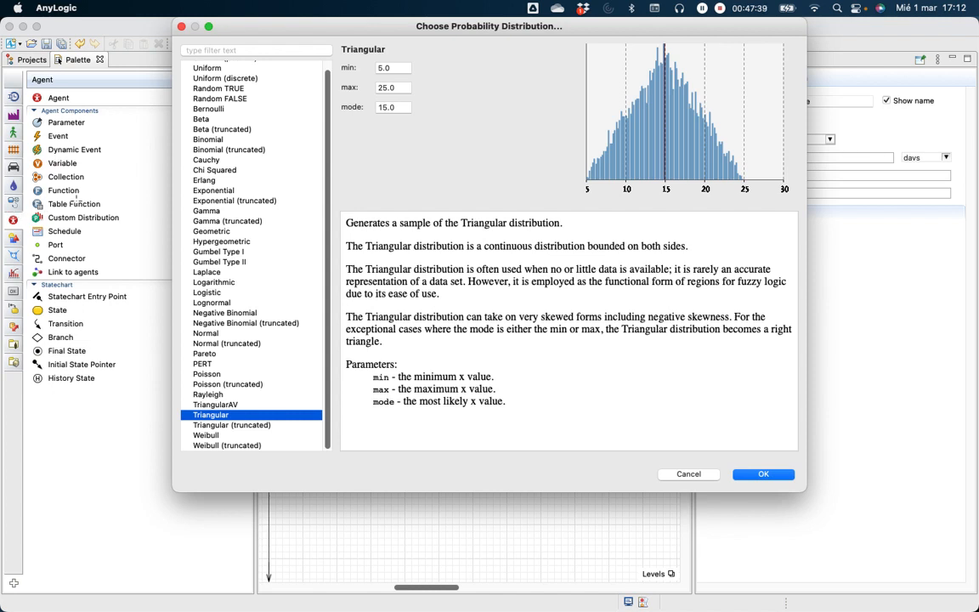
pyautogui.click(378, 68)
pyautogui.moveTo(393, 68); pyautogui.dragTo(370, 71)
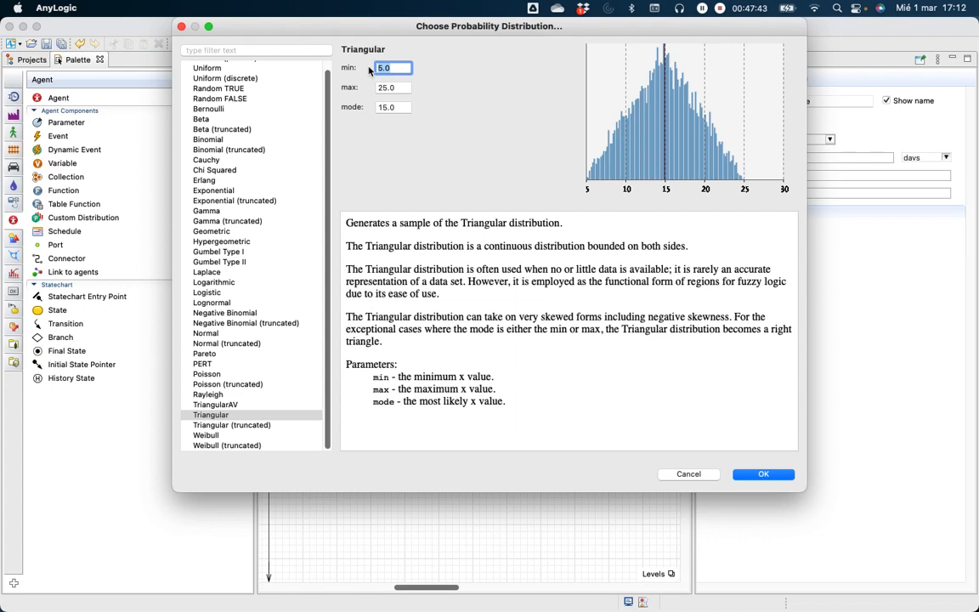
pyautogui.write('1')
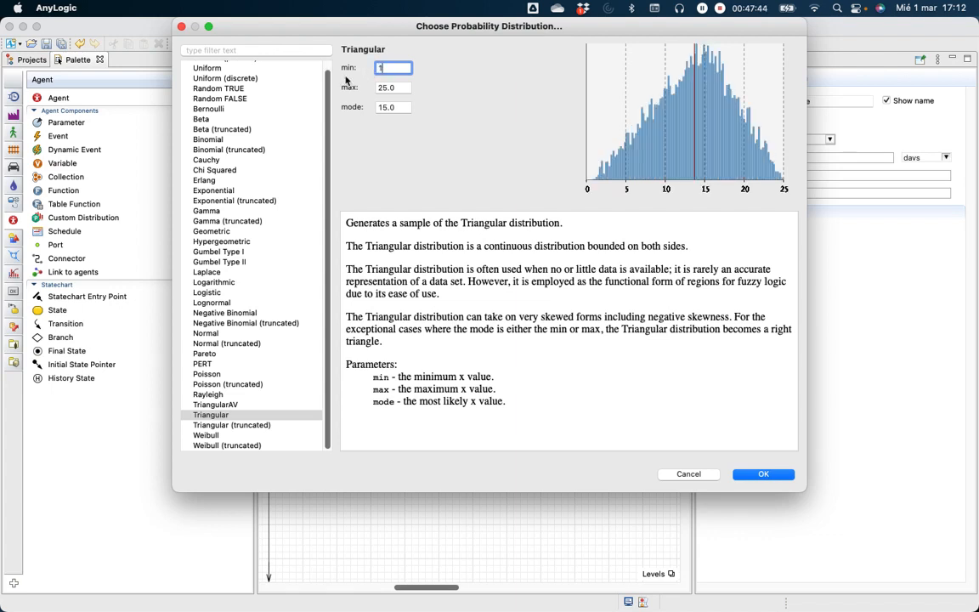
pyautogui.click(397, 87)
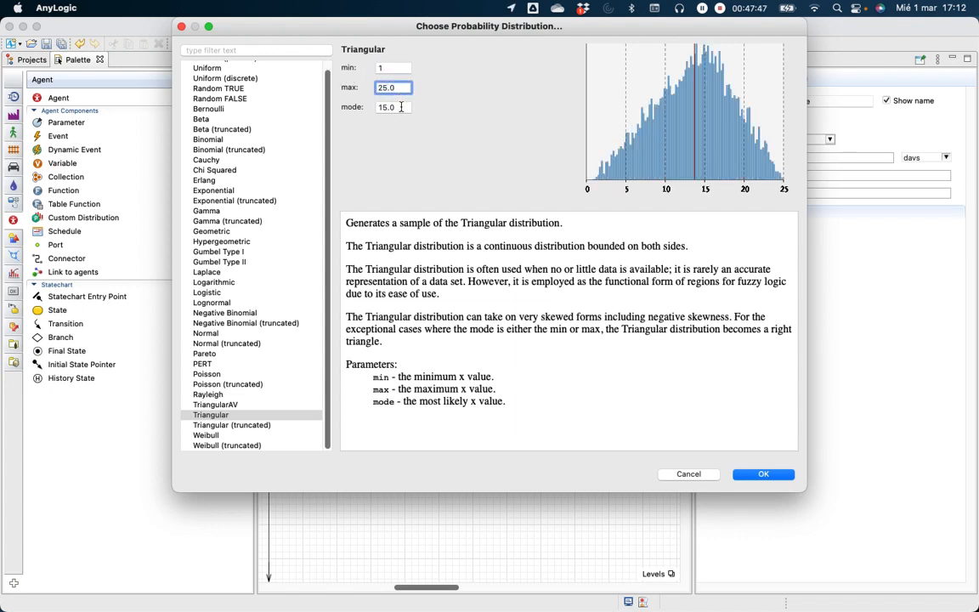
pyautogui.moveTo(402, 106); pyautogui.dragTo(375, 107)
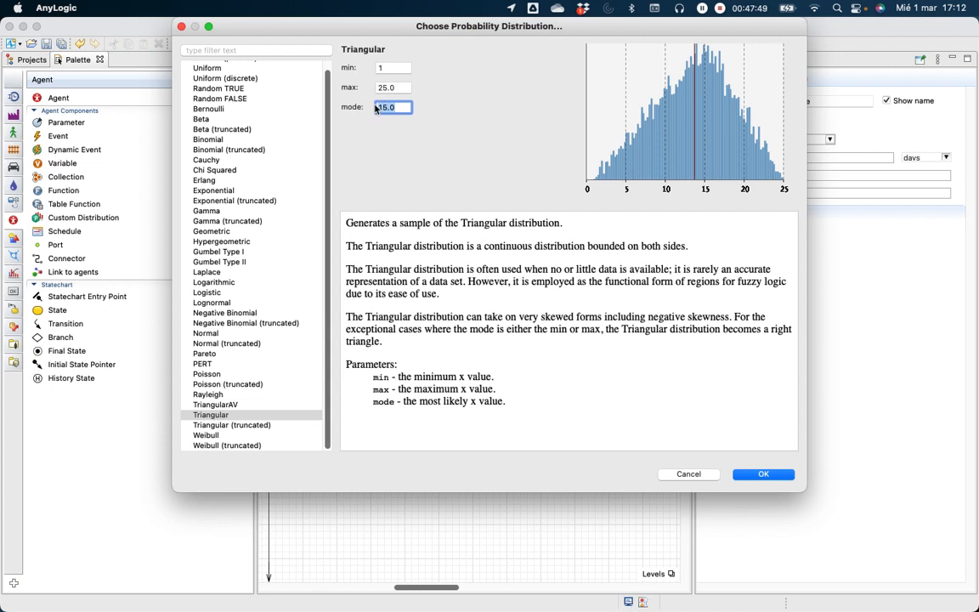
pyautogui.write('2')
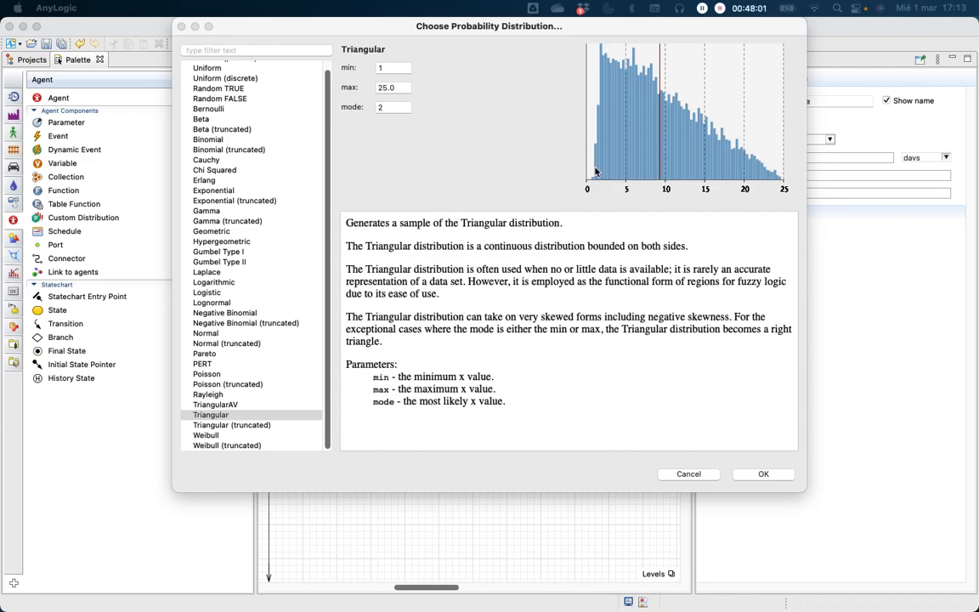
pyautogui.moveTo(556, 28); pyautogui.dragTo(516, 332)
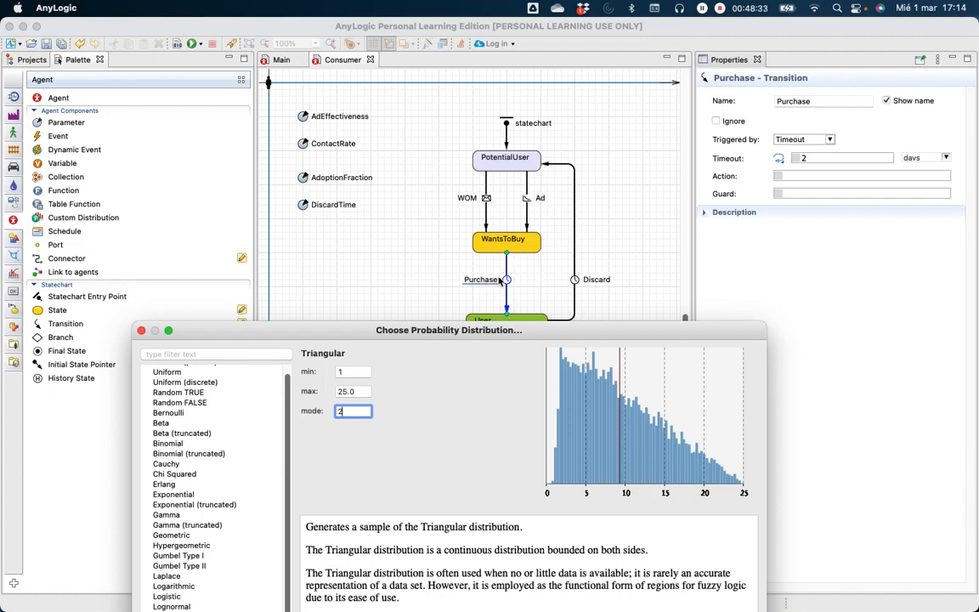
pyautogui.moveTo(526, 335); pyautogui.dragTo(570, 93)
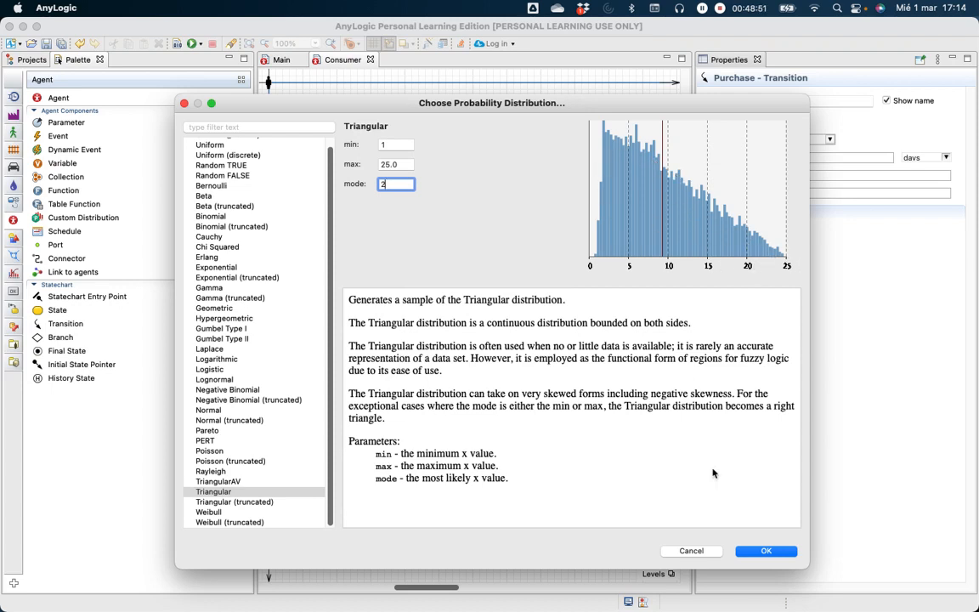
pyautogui.click(771, 551)
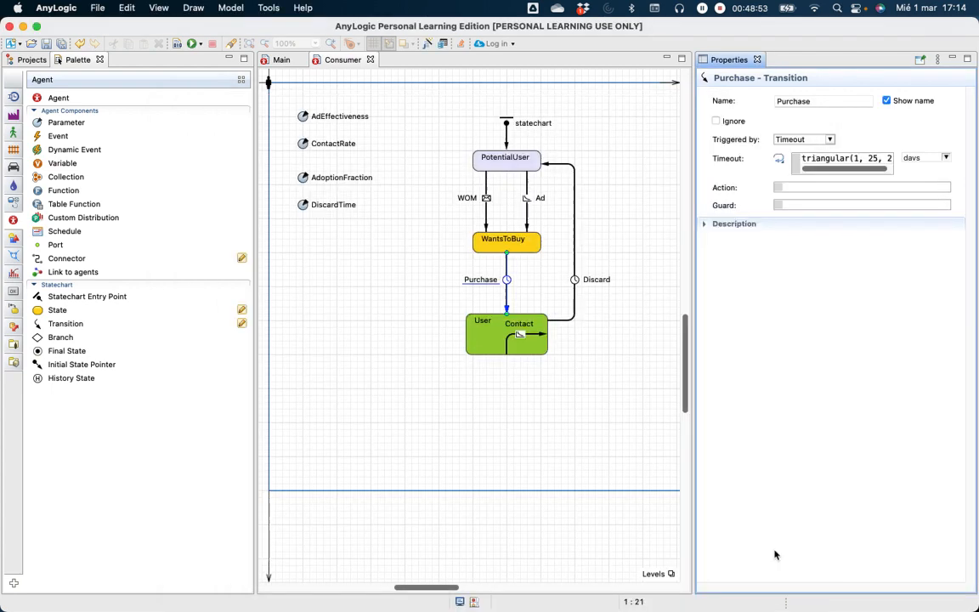
# Step: Replace the maximum value 25 in the Purchase transition's triangular timeout with main.MaxDeliveryTime
pyautogui.click(833, 159)
pyautogui.click(835, 187)
pyautogui.click(835, 158)
pyautogui.click(869, 158)
pyautogui.doubleClick(872, 158)
pyautogui.click(869, 158)
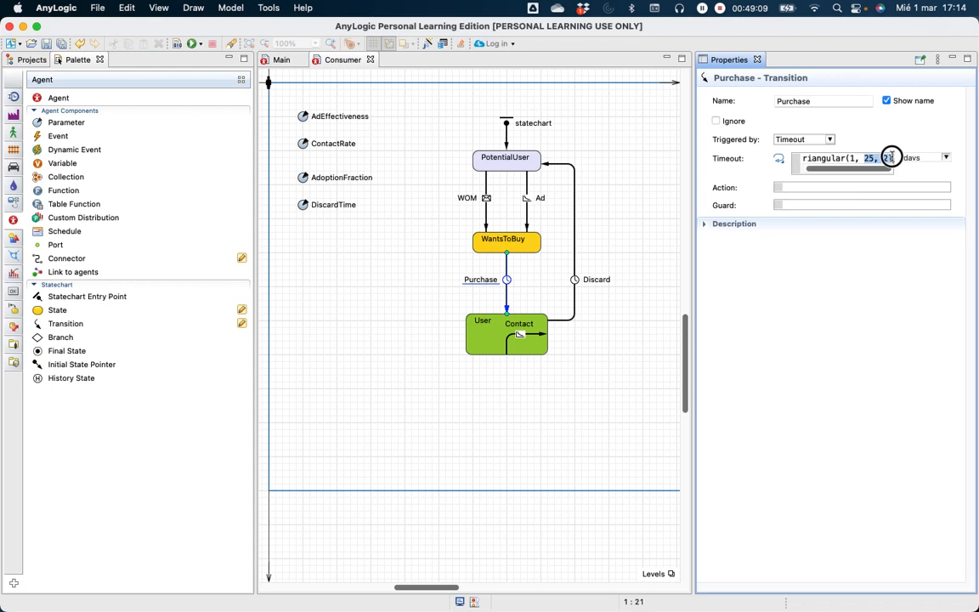
pyautogui.doubleClick(868, 158)
pyautogui.press('cmd+v')
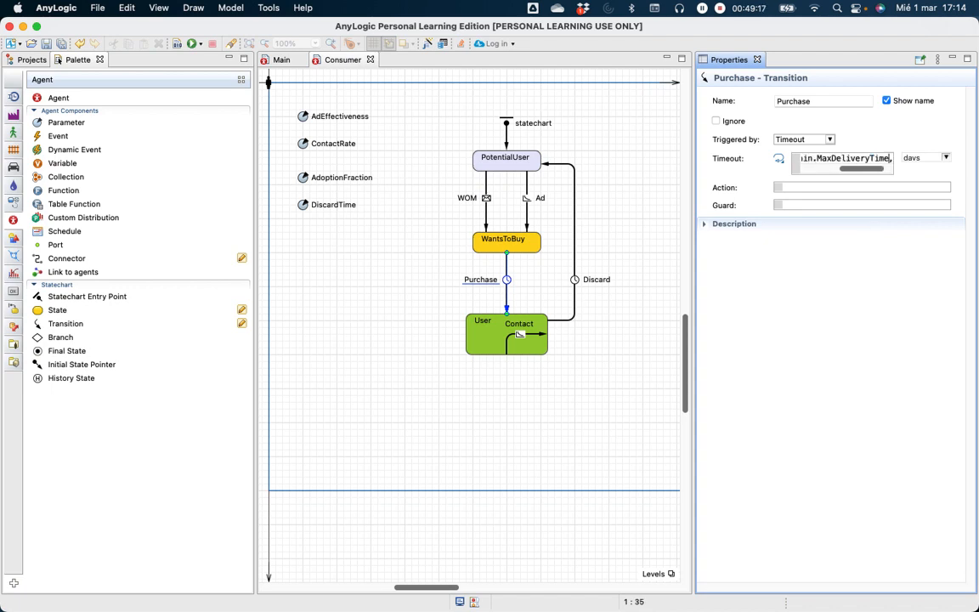
# Step: Review the Purchase timeout expression against the MaxDeliveryTime parameter defined in Main
pyautogui.moveTo(852, 169)
pyautogui.mouseDown()
pyautogui.moveTo(834, 170)
pyautogui.moveTo(865, 174)
pyautogui.moveTo(851, 175)
pyautogui.mouseUp()
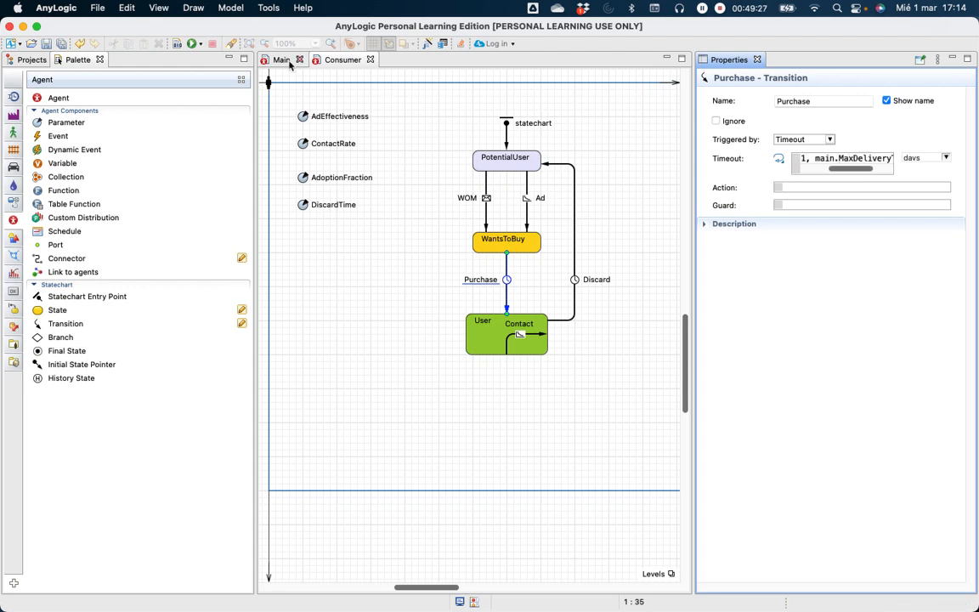
pyautogui.click(798, 186)
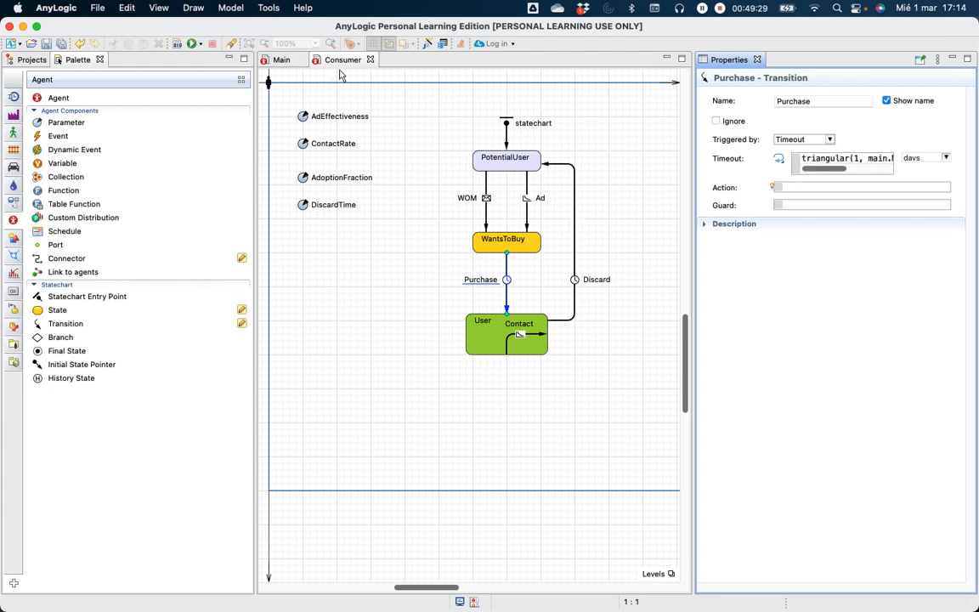
pyautogui.click(280, 60)
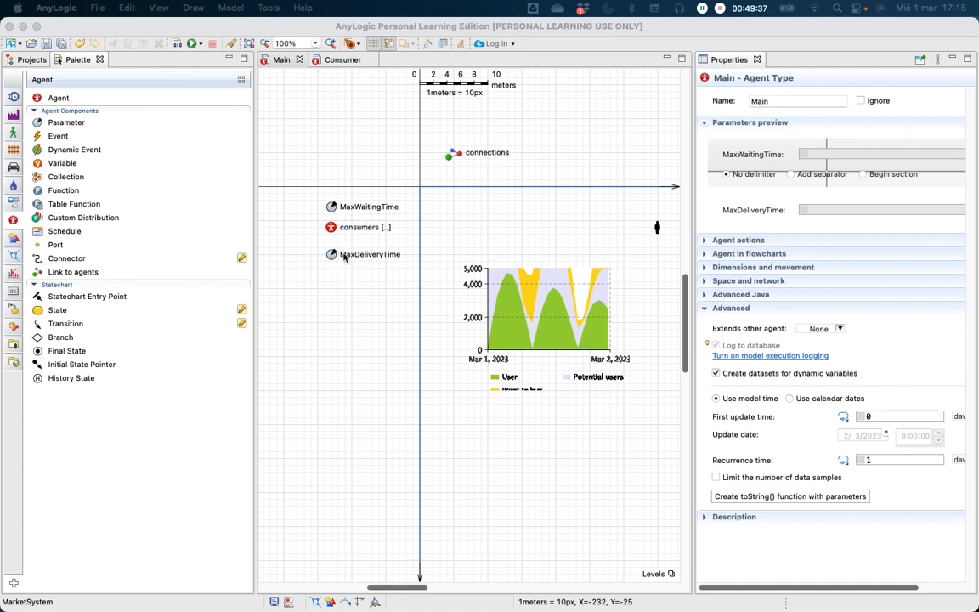
pyautogui.click(338, 64)
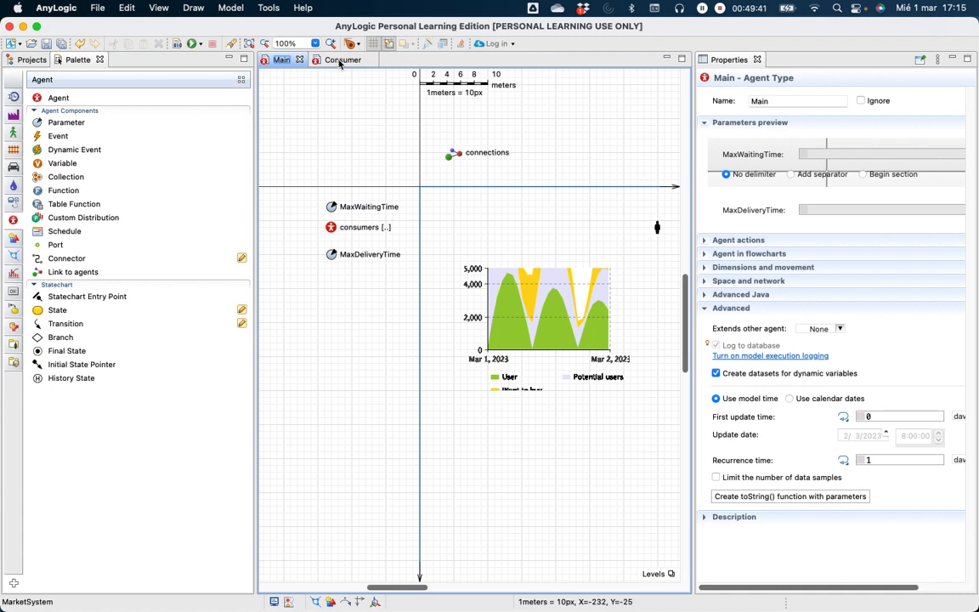
pyautogui.click(341, 61)
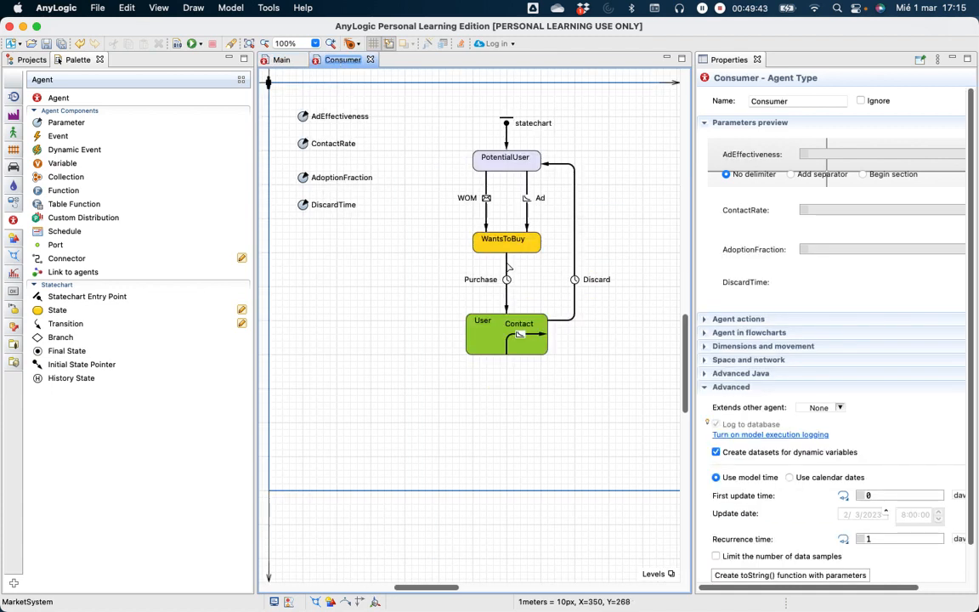
pyautogui.click(508, 269)
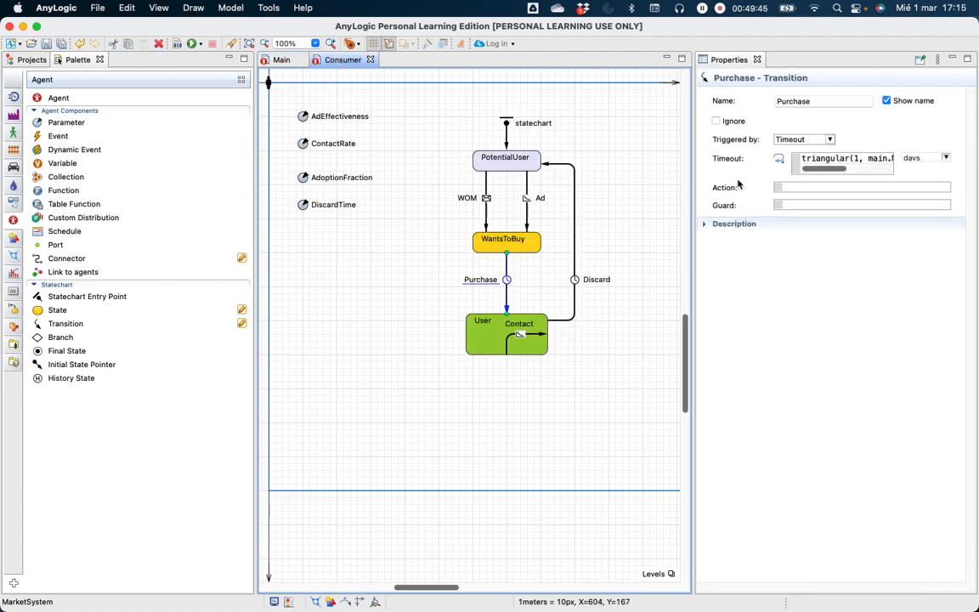
pyautogui.moveTo(836, 169); pyautogui.dragTo(877, 170)
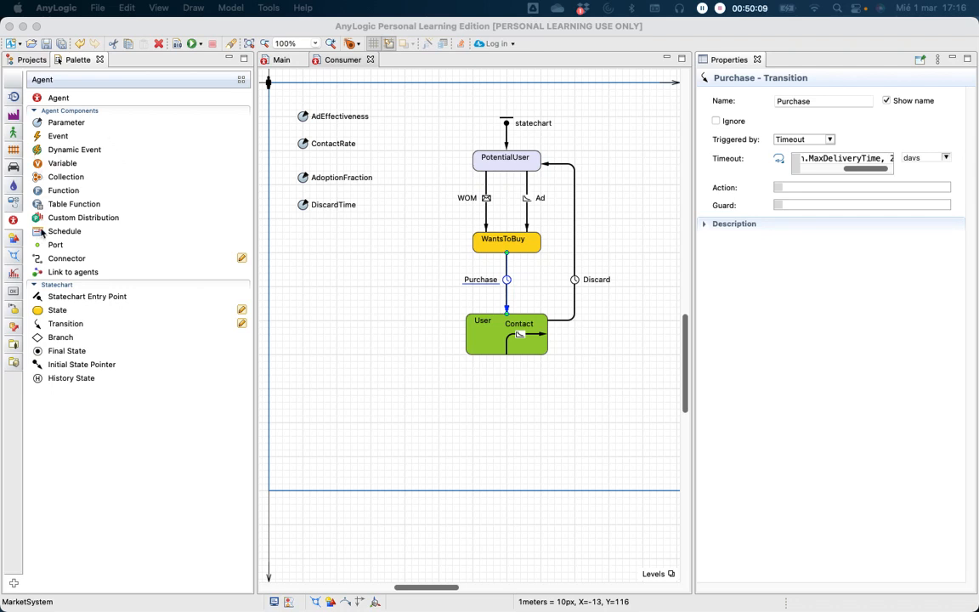
# Step: Add a transition from WantsToBuy back to PotentialUser, routed around the outer side of WOM with its timeout icon on the vertical segment
pyautogui.click(13, 311)
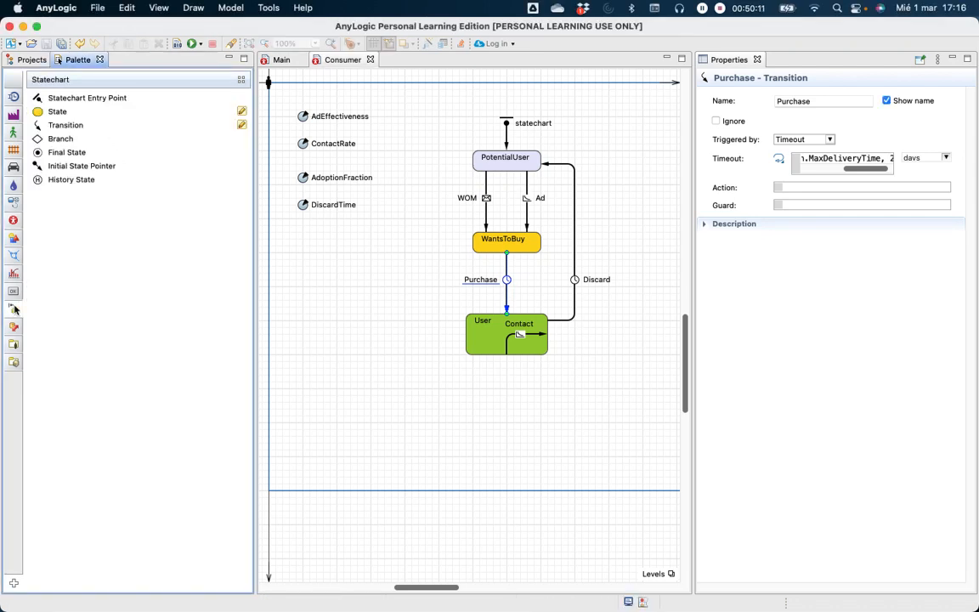
pyautogui.moveTo(61, 125); pyautogui.dragTo(473, 241)
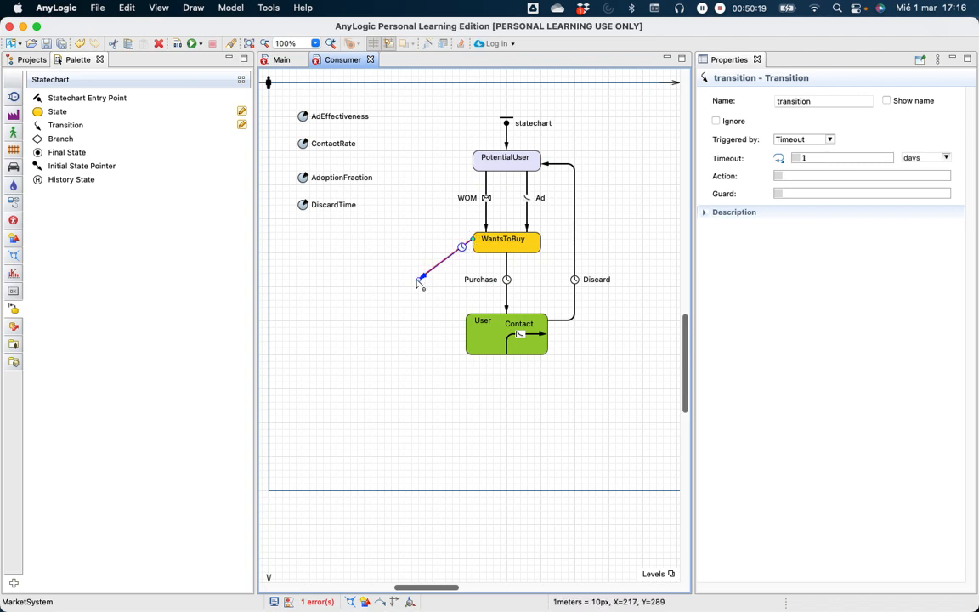
pyautogui.moveTo(420, 283); pyautogui.dragTo(473, 163)
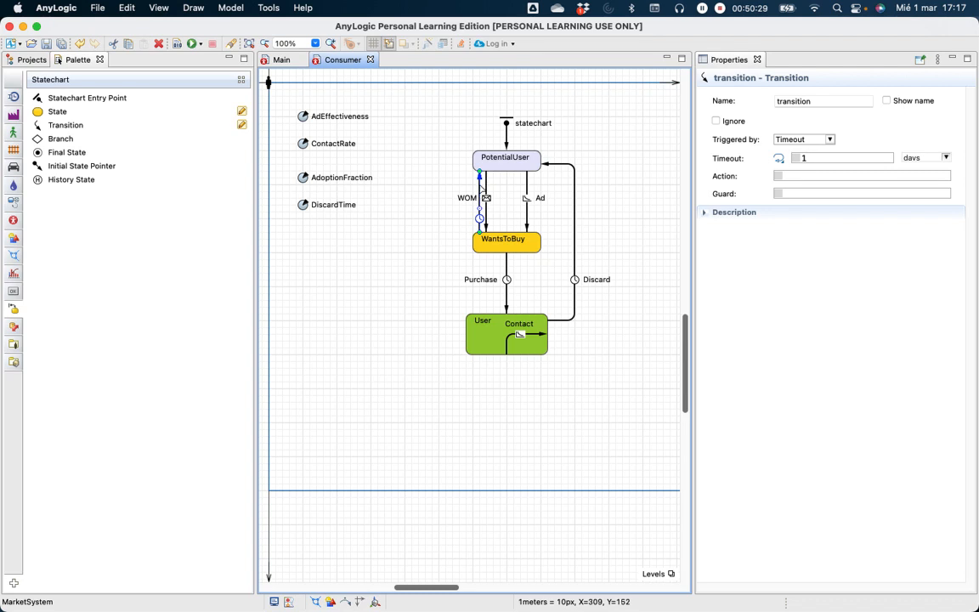
pyautogui.moveTo(484, 189); pyautogui.dragTo(451, 164)
pyautogui.moveTo(483, 218); pyautogui.dragTo(453, 239)
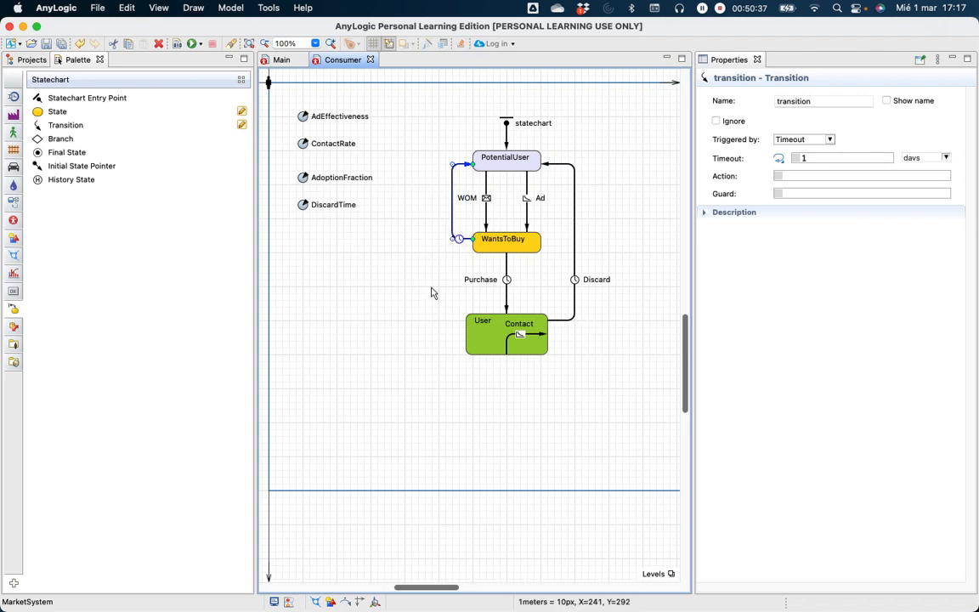
pyautogui.moveTo(456, 239); pyautogui.dragTo(452, 219)
# Step: Move the WOM transition's label between the WOM and Ad arrows, clear of the new return transition
pyautogui.click(465, 199)
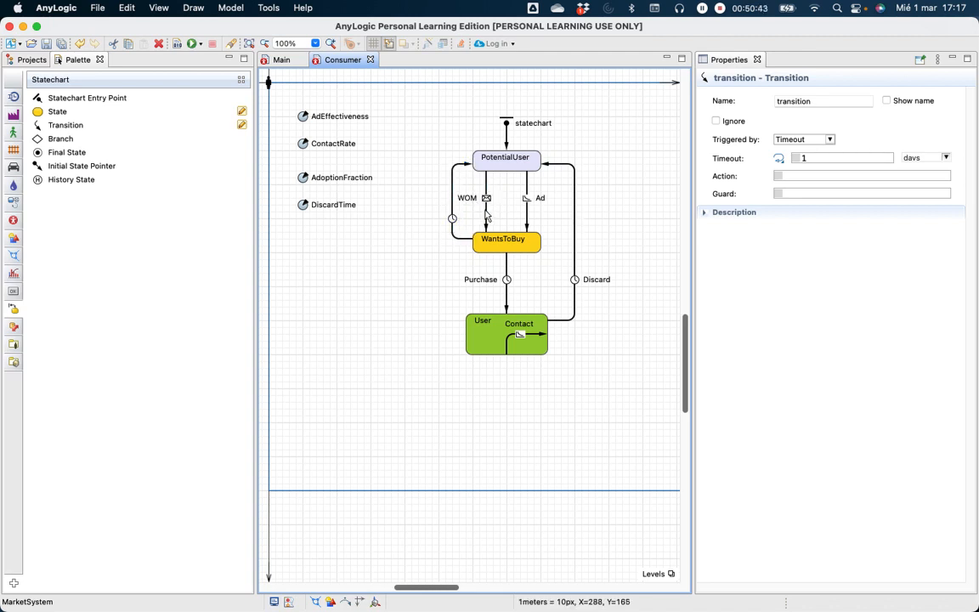
pyautogui.click(486, 212)
pyautogui.moveTo(467, 198); pyautogui.dragTo(497, 188)
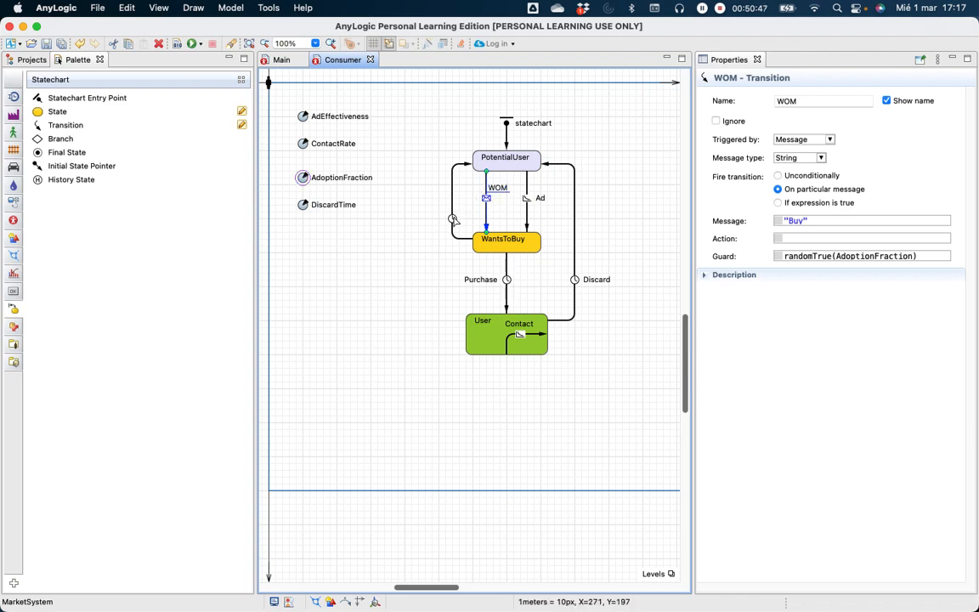
# Step: Rename the return transition from WantsToBuy to PotentialUser as CantWait
pyautogui.click(452, 215)
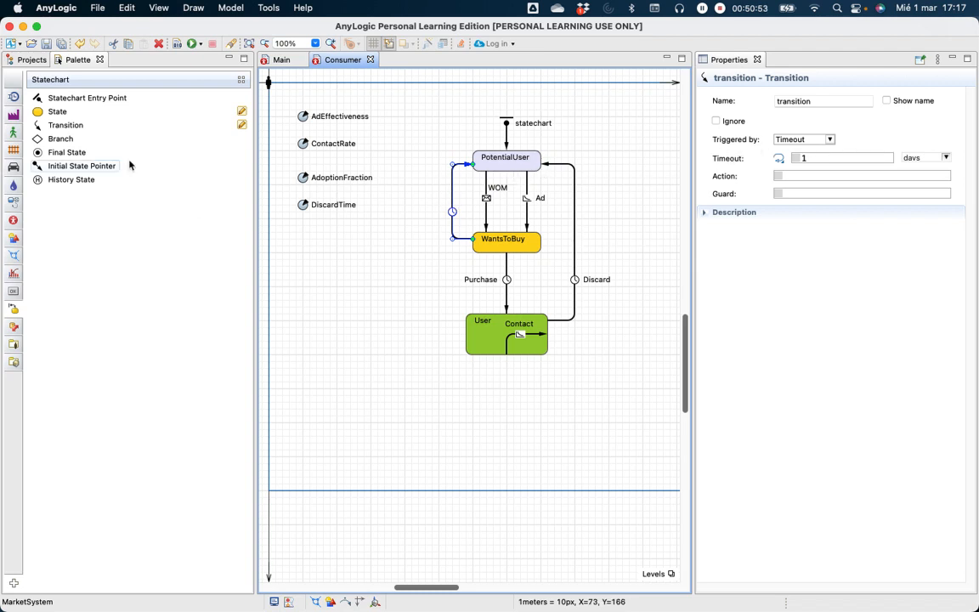
pyautogui.click(819, 101)
pyautogui.doubleClick(782, 99)
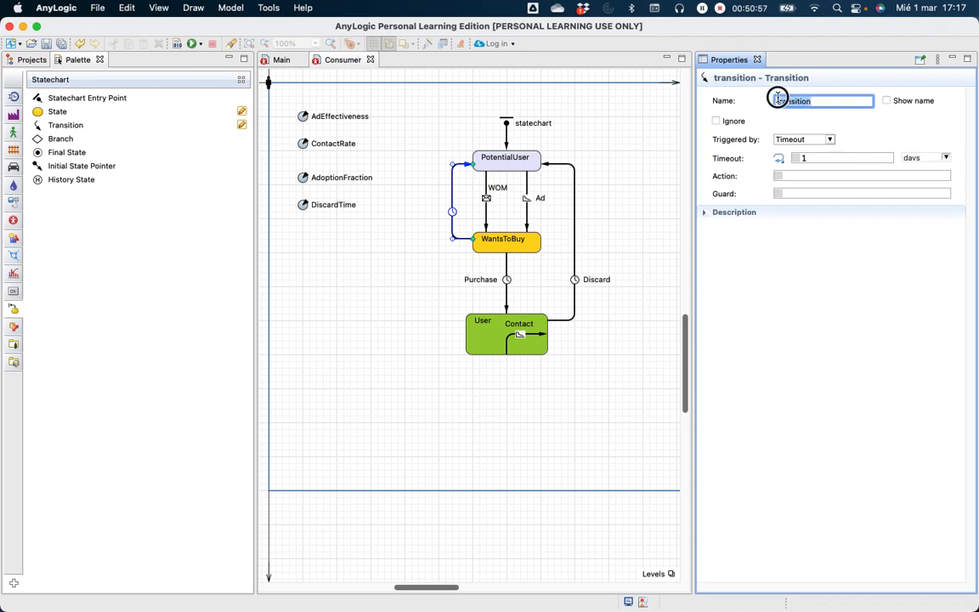
pyautogui.write('CantWait')
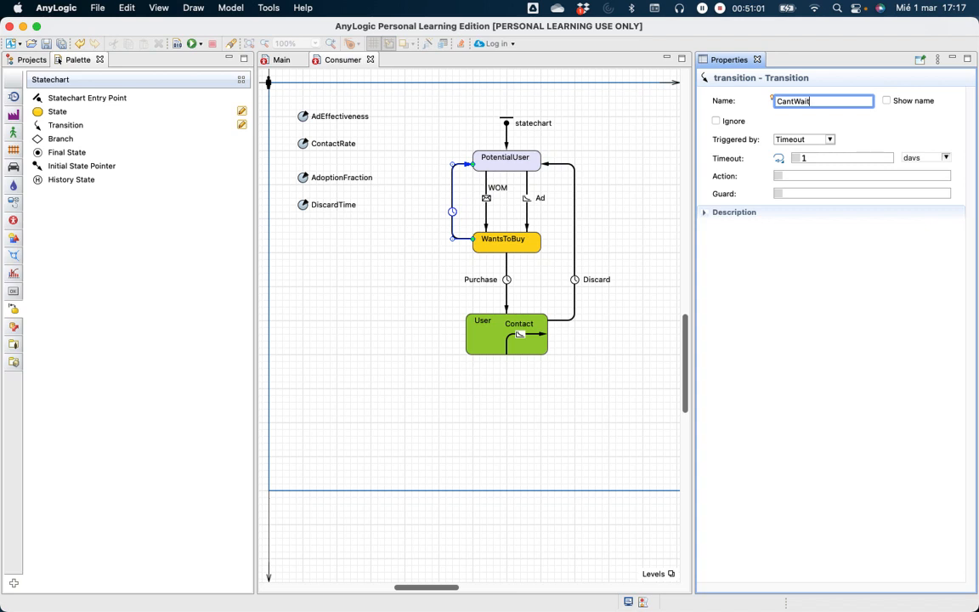
# Step: Set the CantWait transition's timeout to triangularAV(main.MaxWaitingTime, 0.15) in days
pyautogui.click(802, 158)
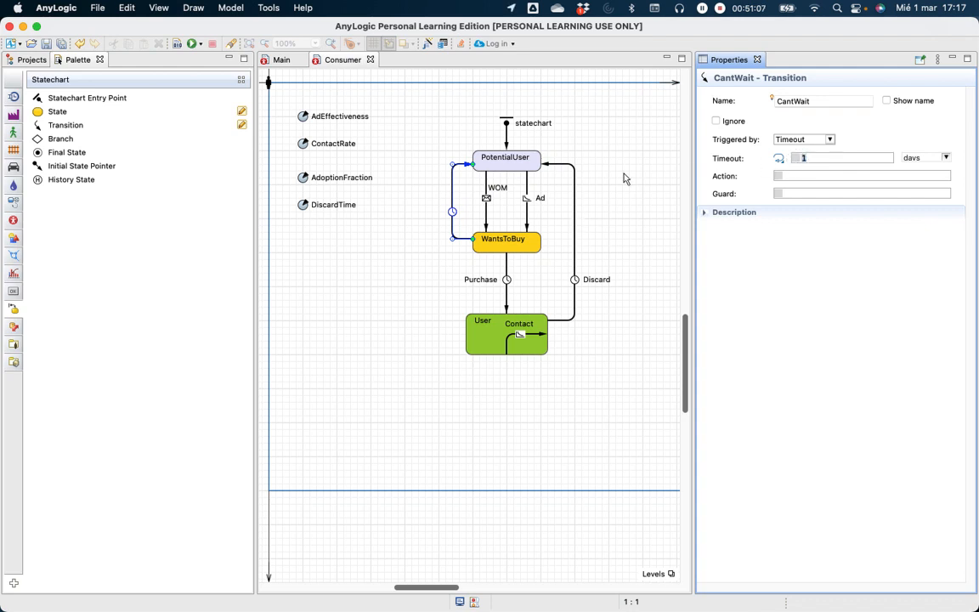
pyautogui.click(779, 158)
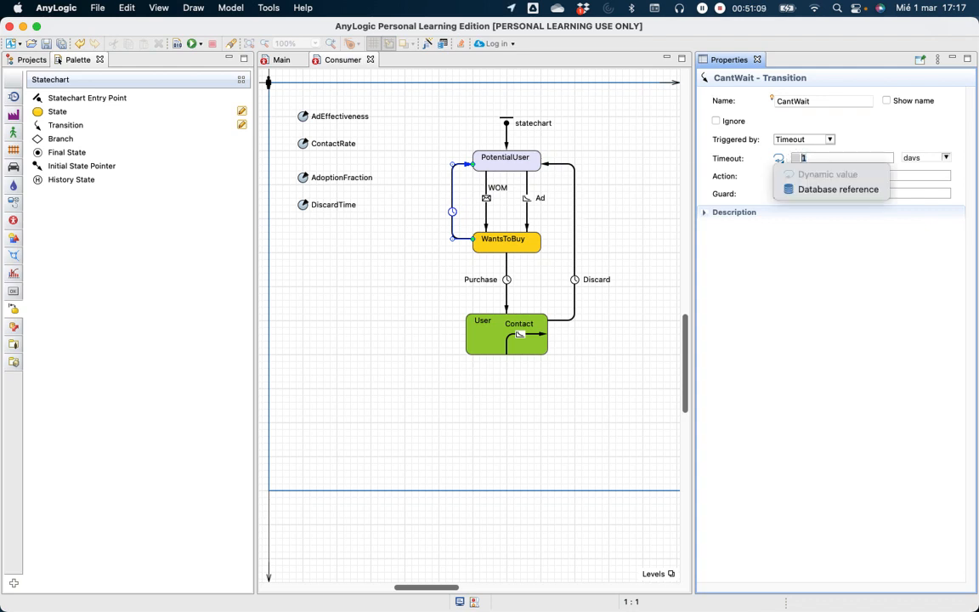
pyautogui.click(823, 160)
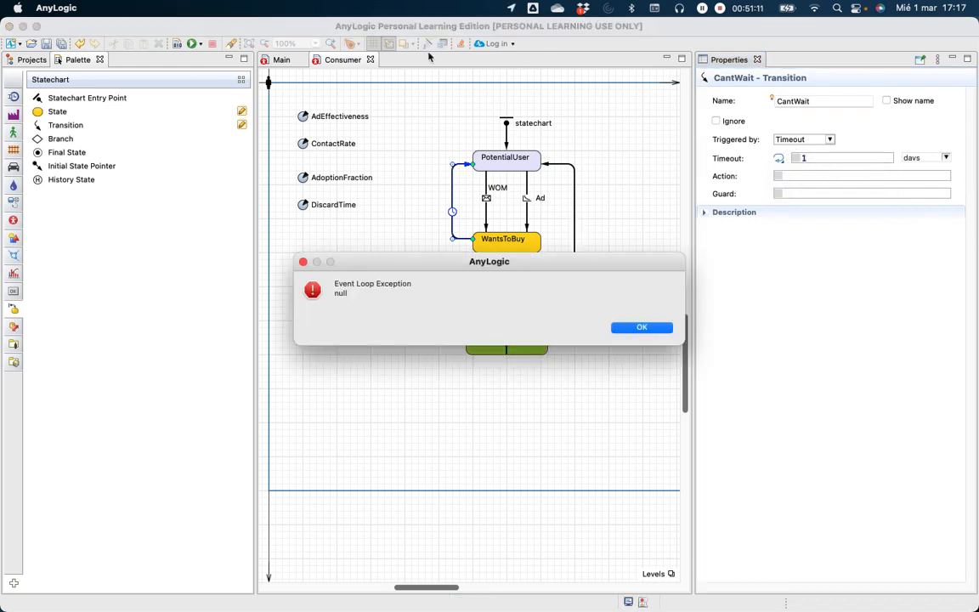
pyautogui.click(654, 328)
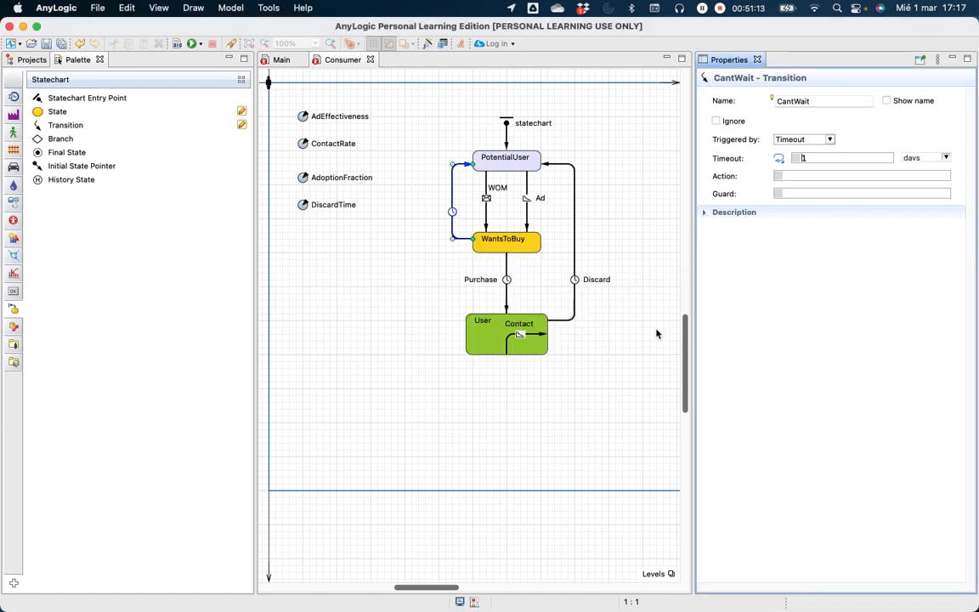
pyautogui.click(804, 158)
pyautogui.press('super+v')
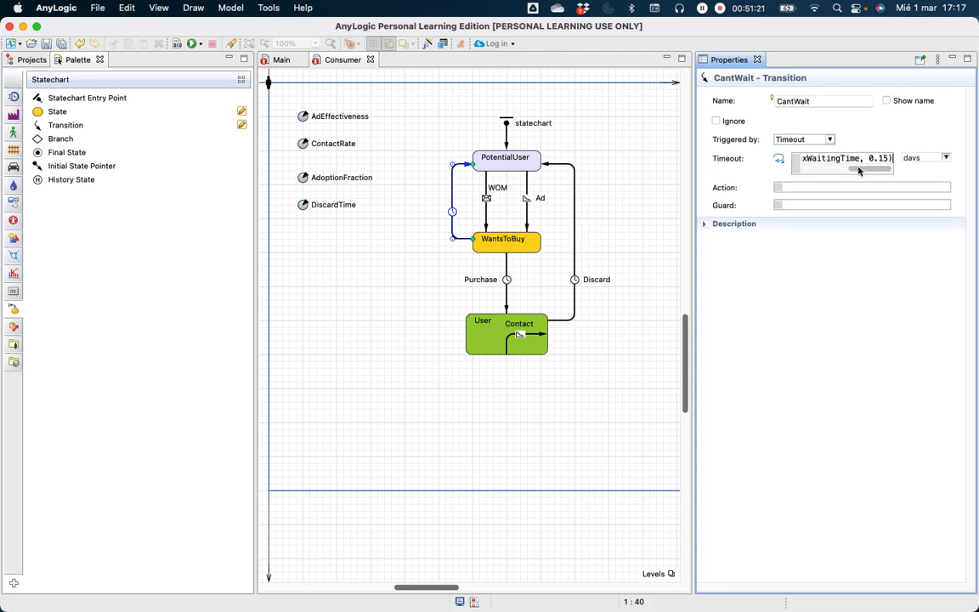
pyautogui.moveTo(875, 170)
pyautogui.mouseDown()
pyautogui.moveTo(819, 172)
pyautogui.moveTo(867, 175)
pyautogui.mouseUp()
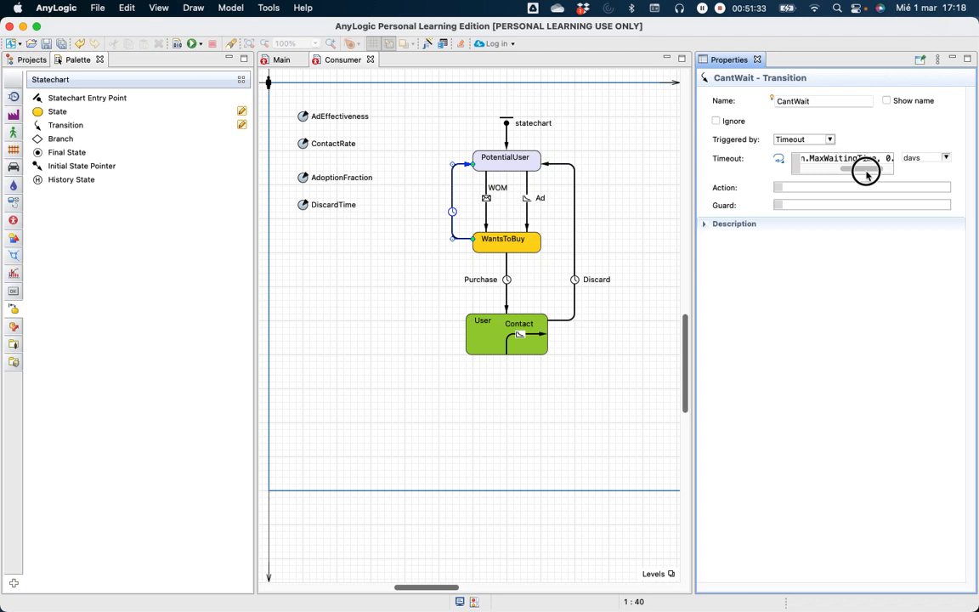
pyautogui.moveTo(867, 175); pyautogui.dragTo(891, 173)
pyautogui.click(904, 125)
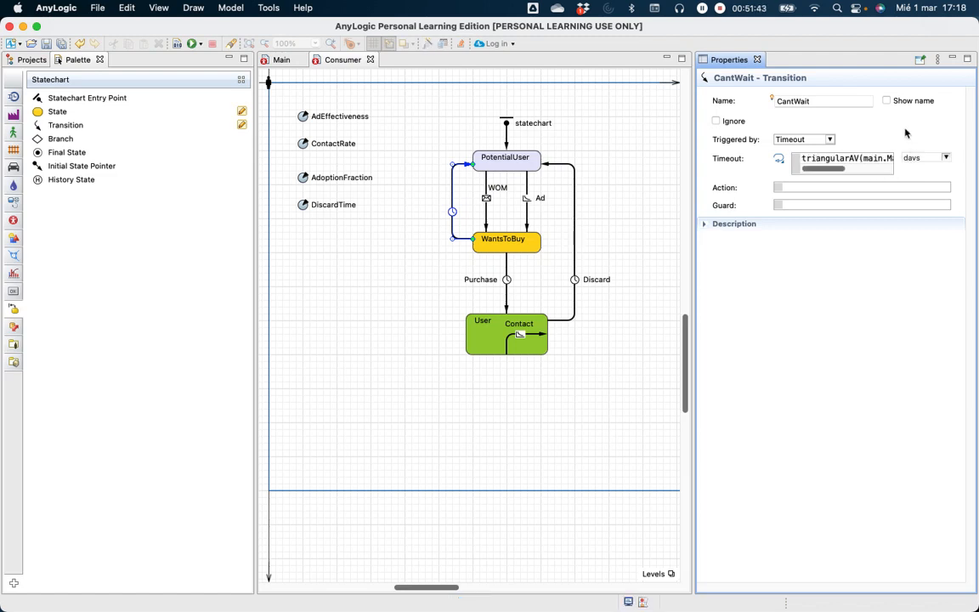
pyautogui.click(862, 187)
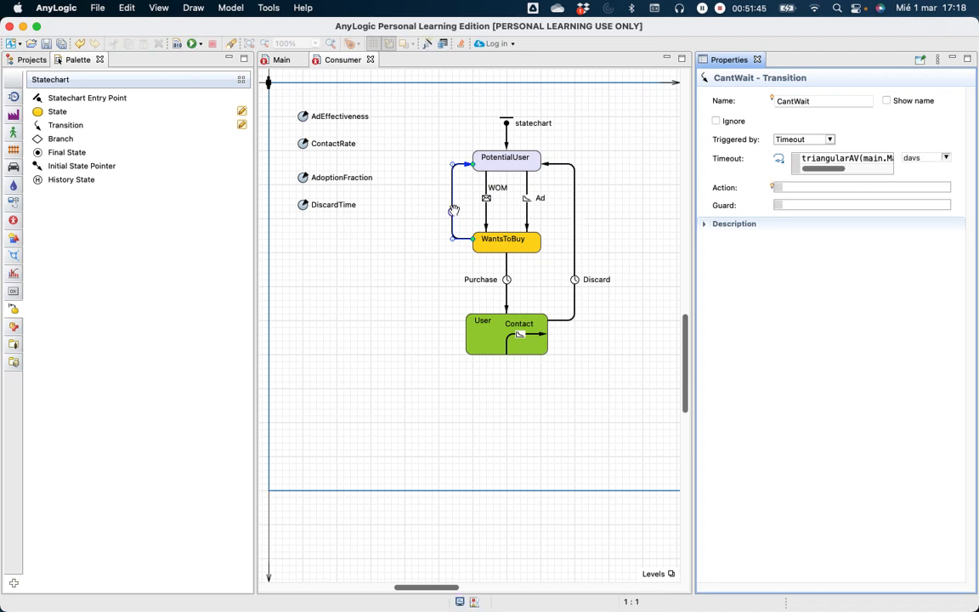
# Step: Show the CantWait transition's name and place its label outside the arrow, beside the timeout icon
pyautogui.click(887, 100)
pyautogui.click(443, 223)
pyautogui.moveTo(441, 223); pyautogui.dragTo(426, 208)
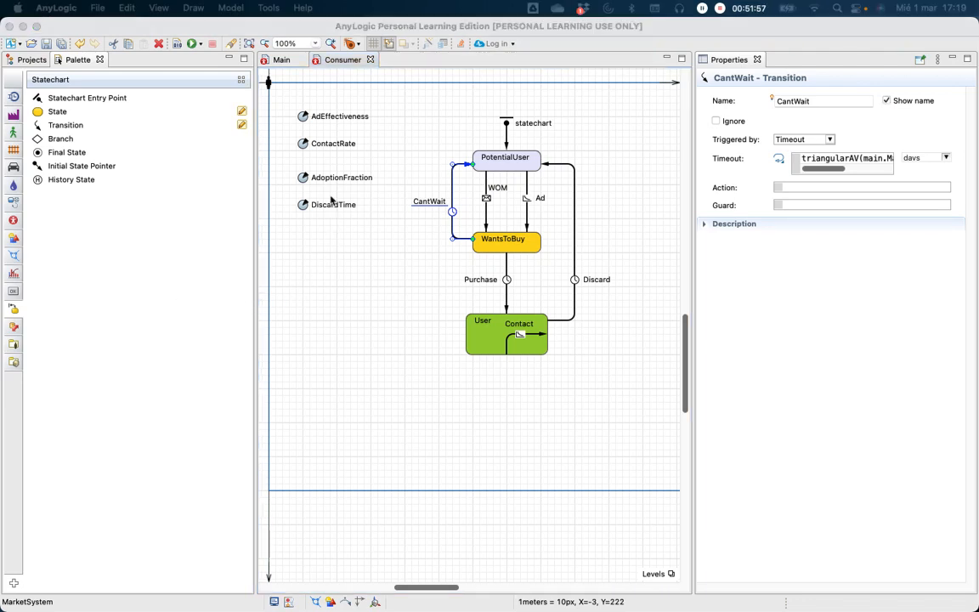
# Step: Check the default values of the MaxDeliveryTime and MaxWaitingTime parameters in Main
pyautogui.click(283, 61)
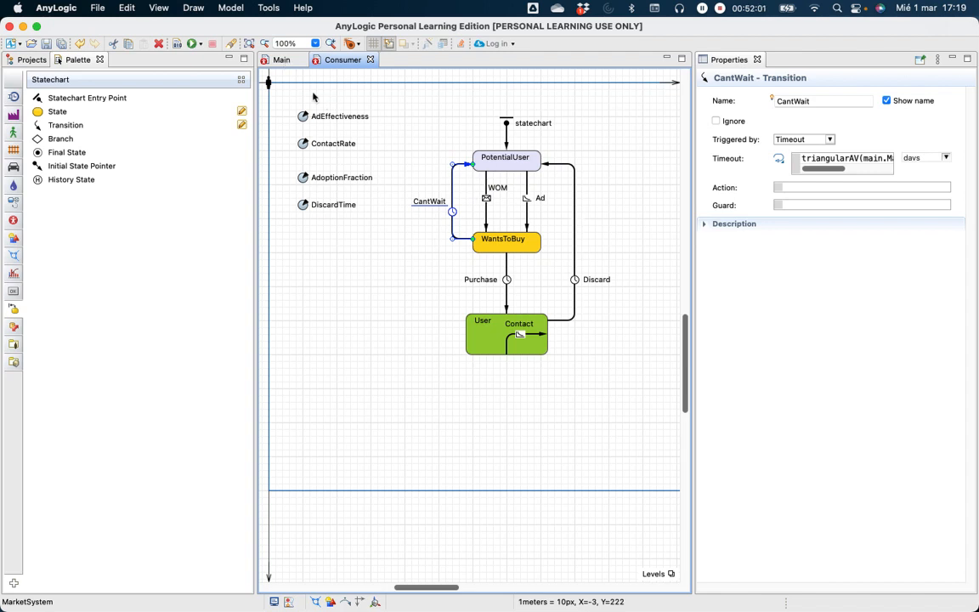
pyautogui.click(280, 60)
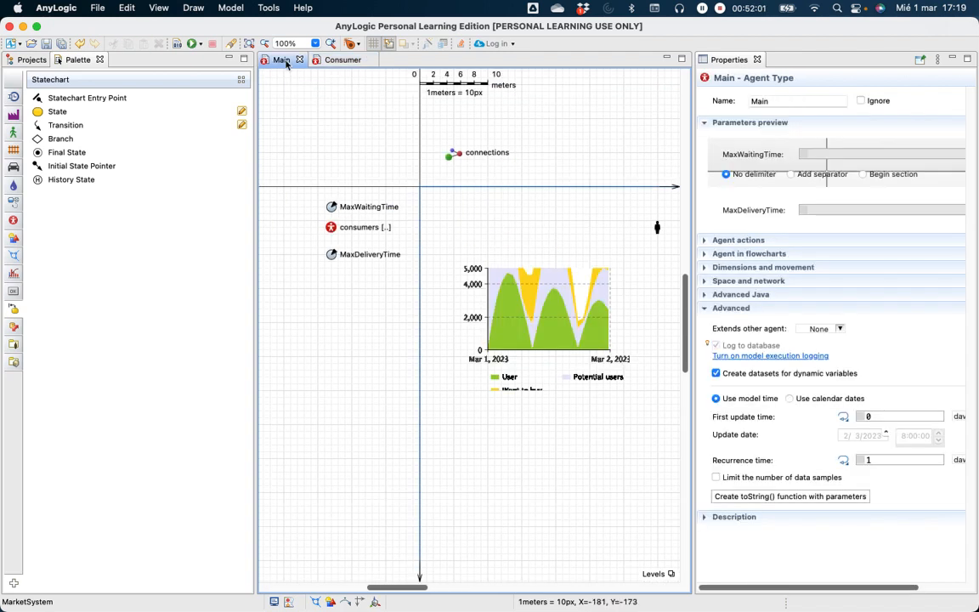
pyautogui.click(332, 255)
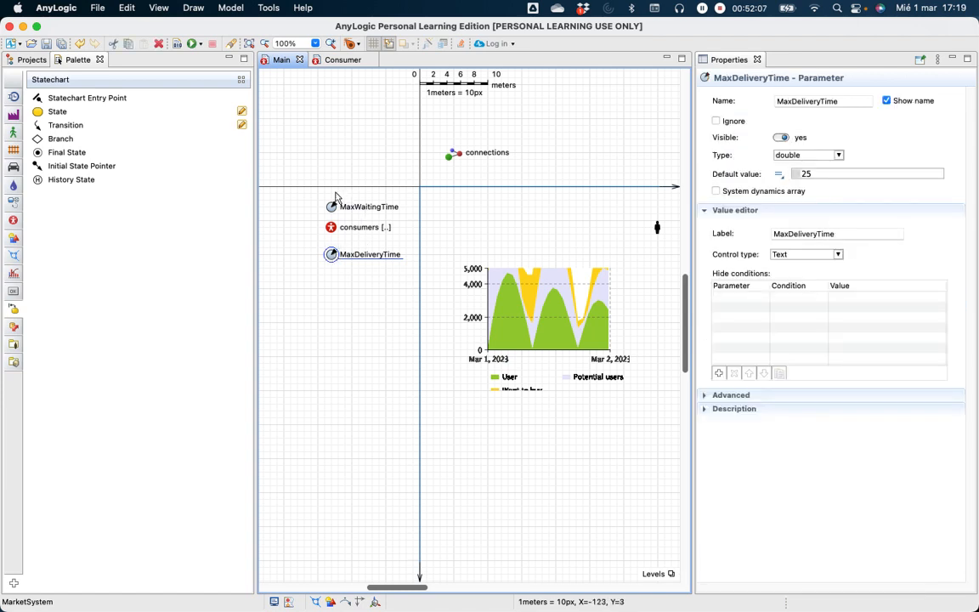
pyautogui.click(333, 209)
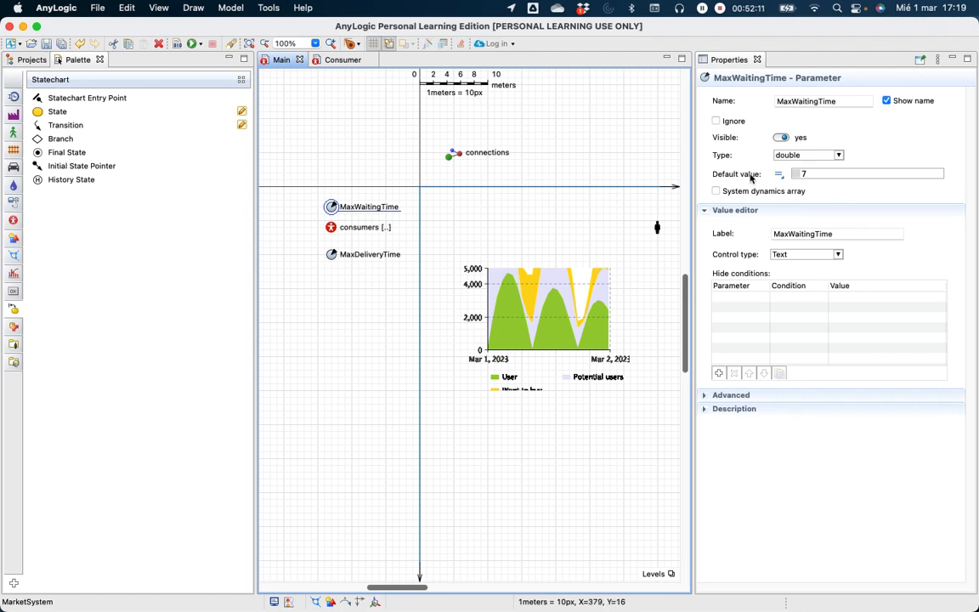
pyautogui.click(333, 255)
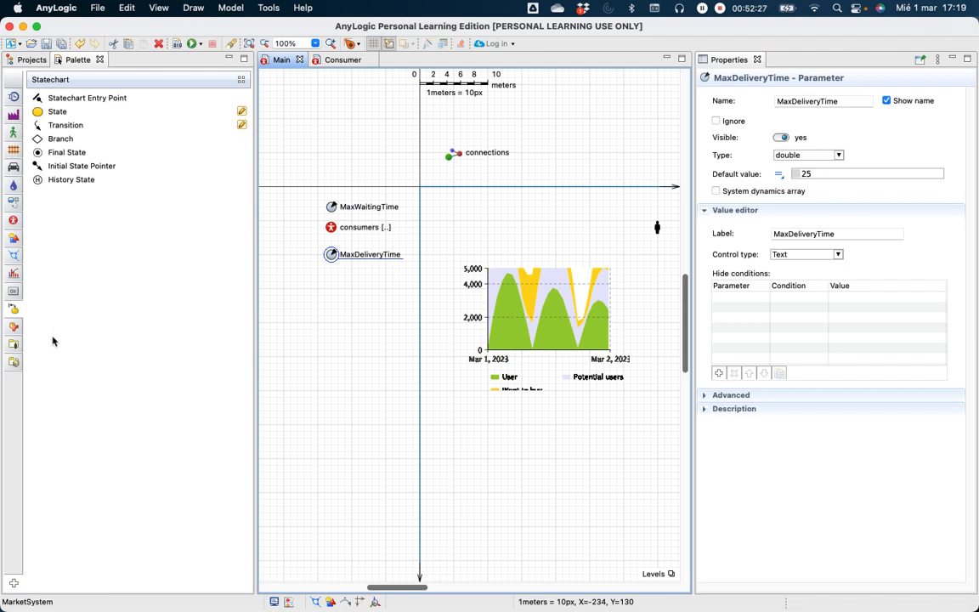
# Step: Add a horizontal slider 180 wide below the chart in Main and link it to MaxWaitingTime
pyautogui.click(13, 291)
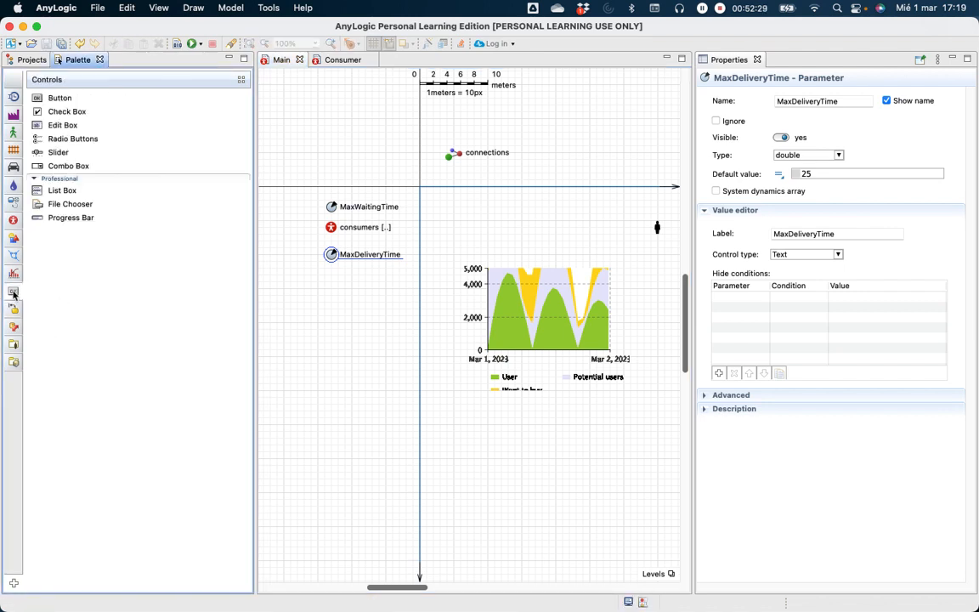
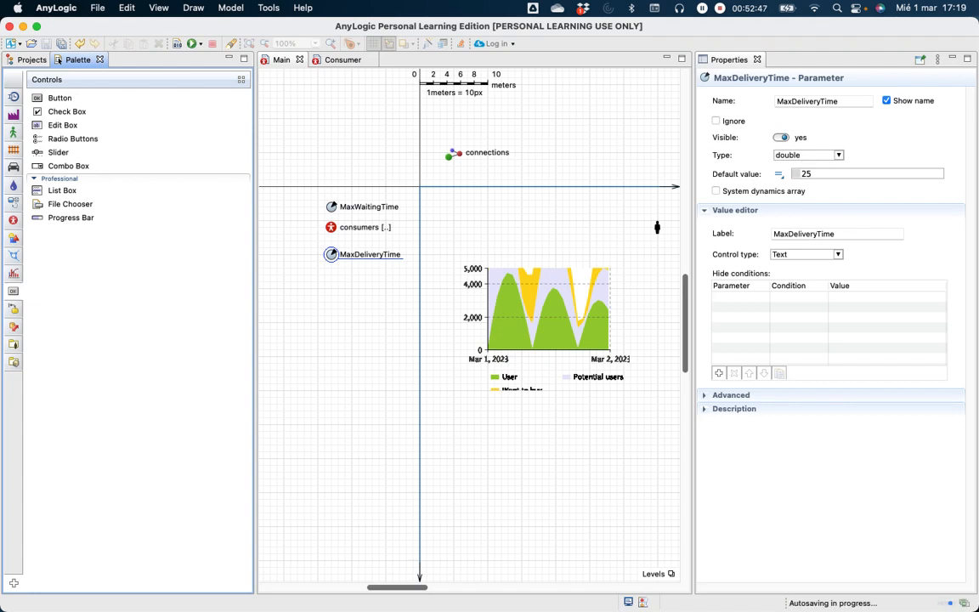
pyautogui.click(58, 153)
pyautogui.moveTo(58, 152); pyautogui.dragTo(489, 427)
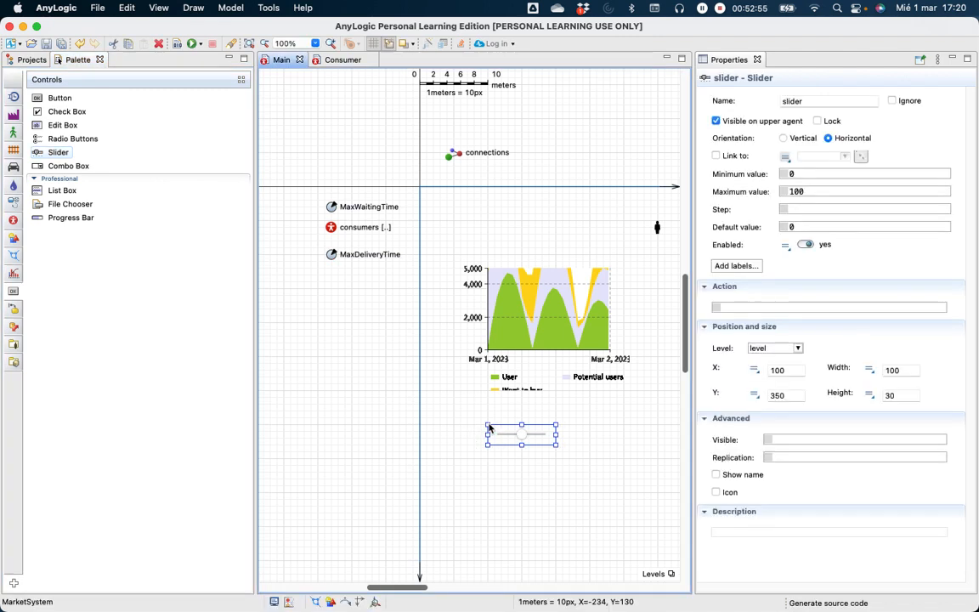
pyautogui.moveTo(557, 435); pyautogui.dragTo(609, 435)
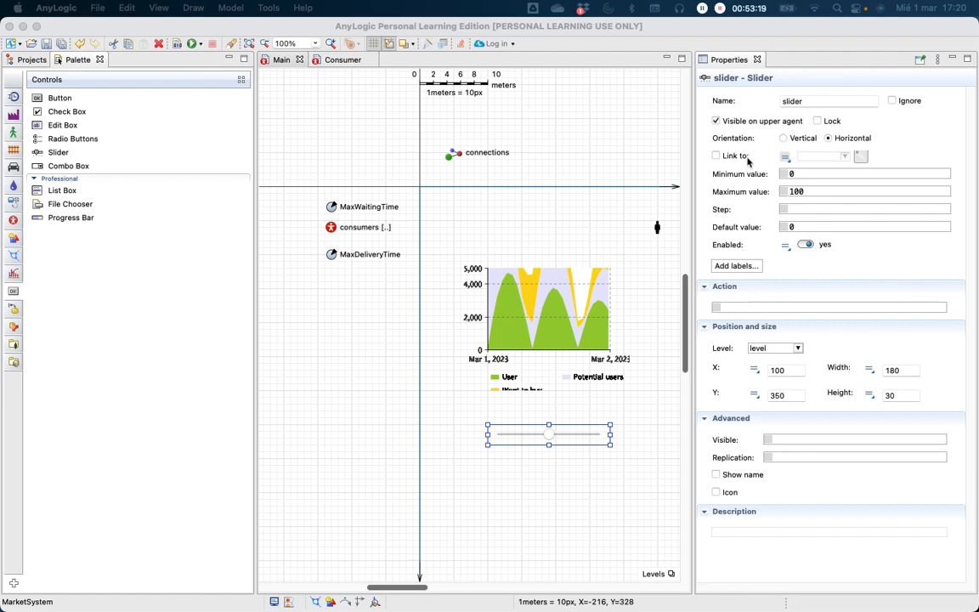
pyautogui.click(717, 157)
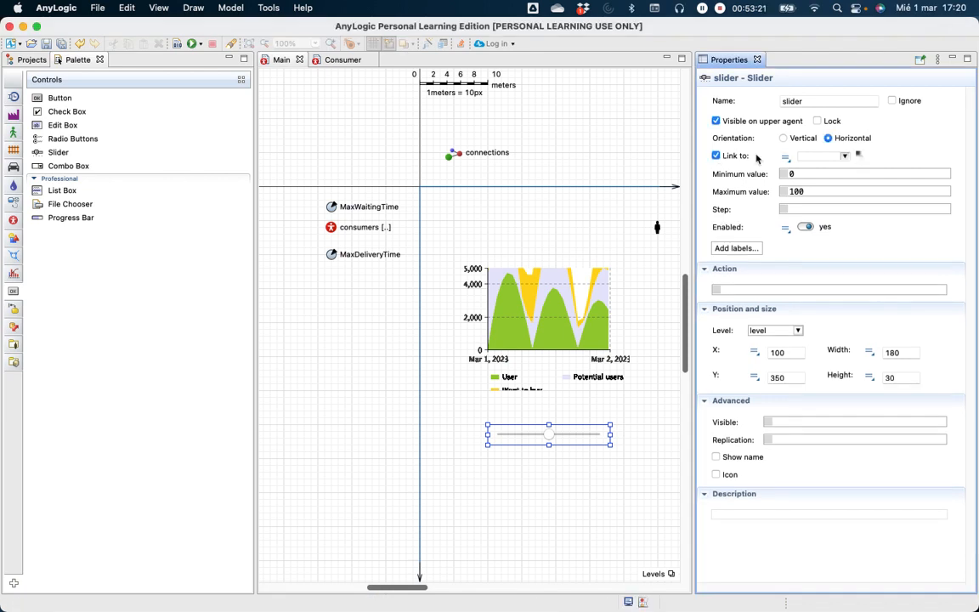
pyautogui.click(845, 156)
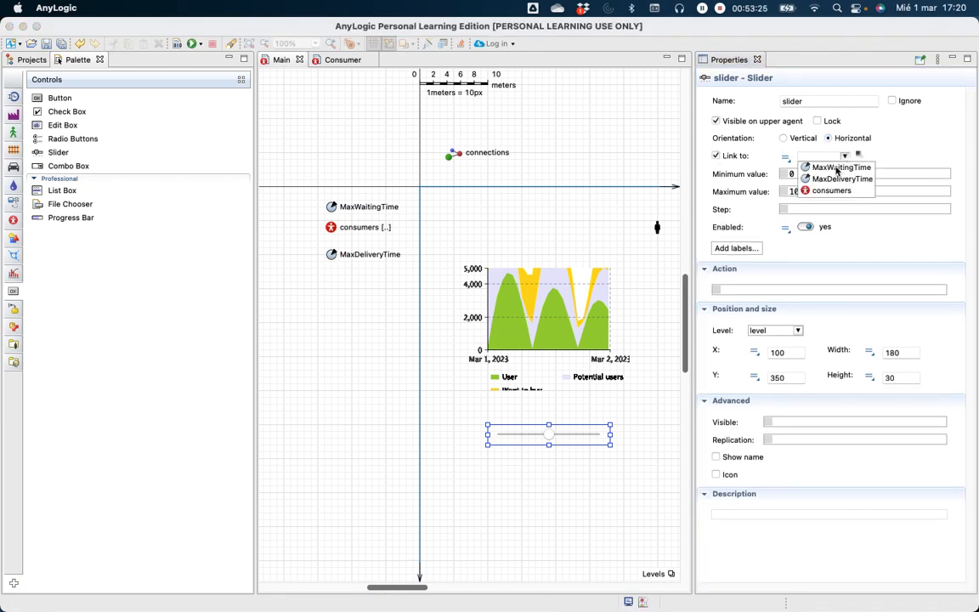
pyautogui.click(837, 168)
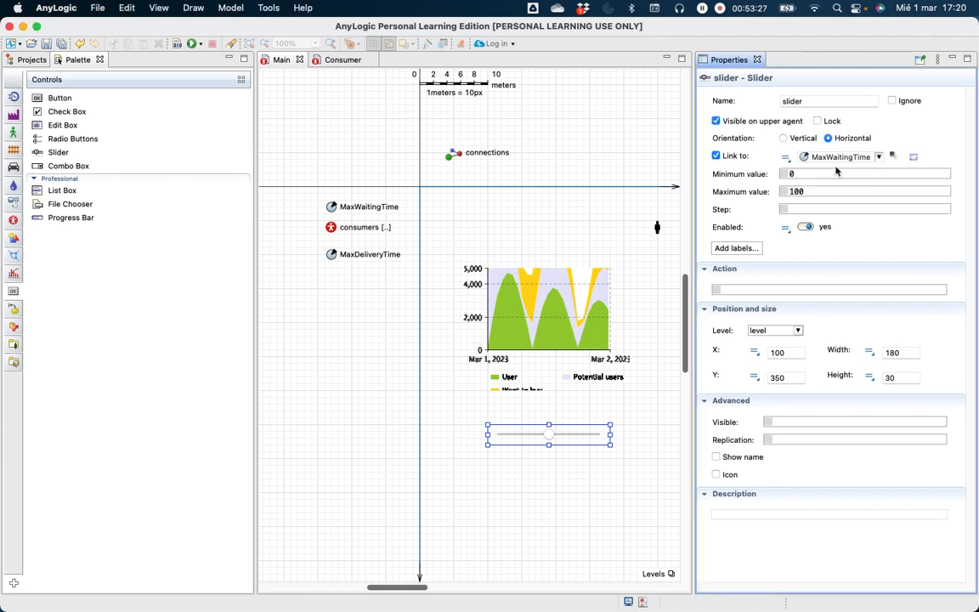
# Step: Give the MaxWaitingTime slider a minimum of 2, maximum of 15 and step of 1, and add its min, value and max labels
pyautogui.click(794, 174)
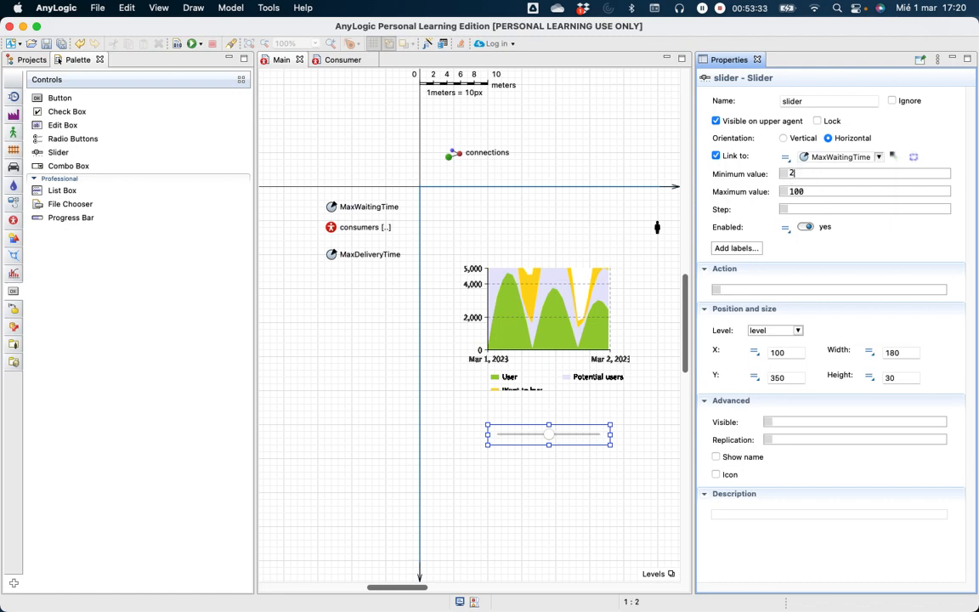
pyautogui.moveTo(812, 191); pyautogui.dragTo(786, 185)
pyautogui.write('15')
pyautogui.click(800, 207)
pyautogui.write('1')
pyautogui.click(815, 191)
pyautogui.click(748, 249)
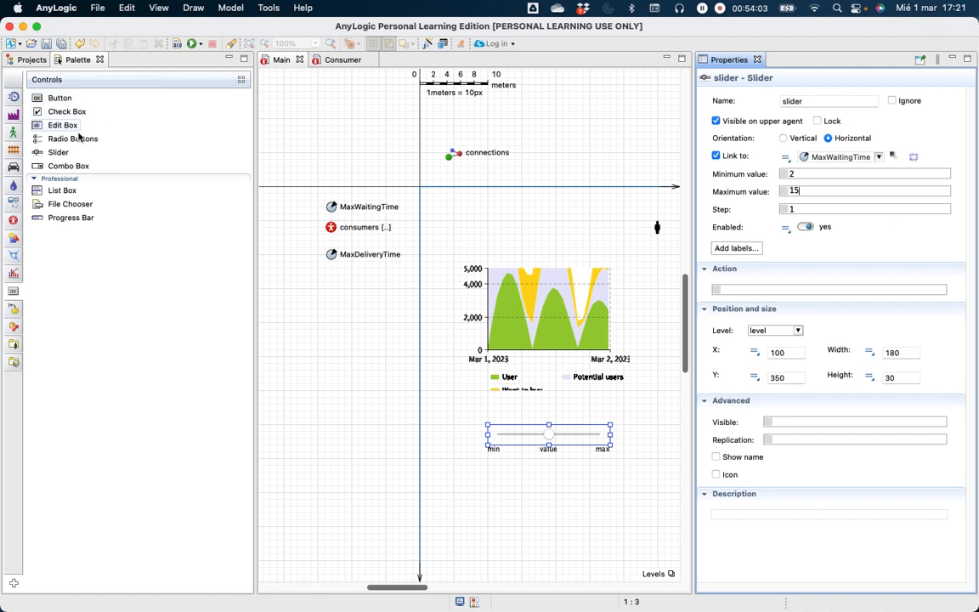
# Step: Add a second 180-wide horizontal slider below the first one and link it to MaxDeliveryTime
pyautogui.moveTo(58, 152); pyautogui.dragTo(487, 479)
pyautogui.moveTo(557, 489); pyautogui.dragTo(611, 486)
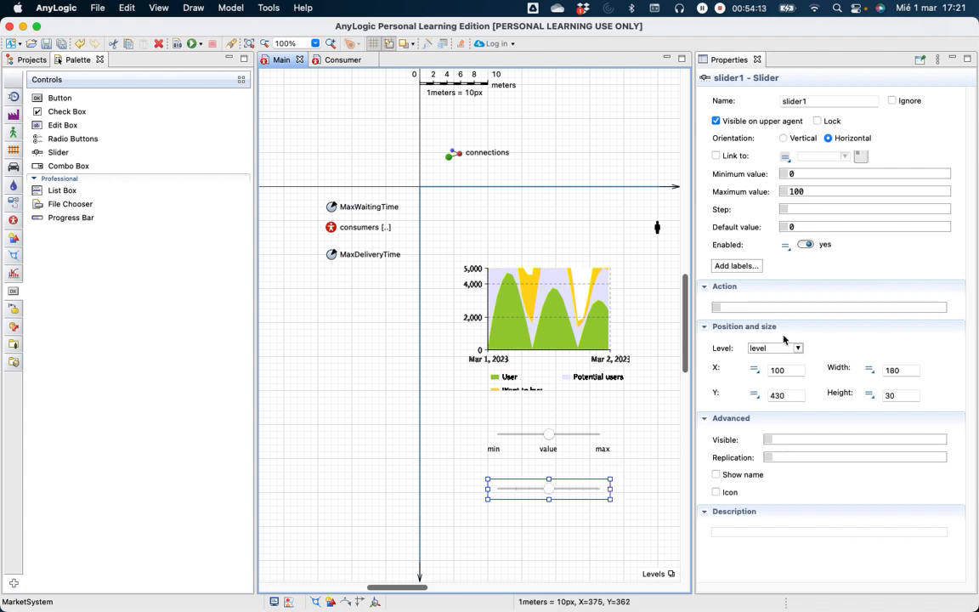
pyautogui.click(717, 157)
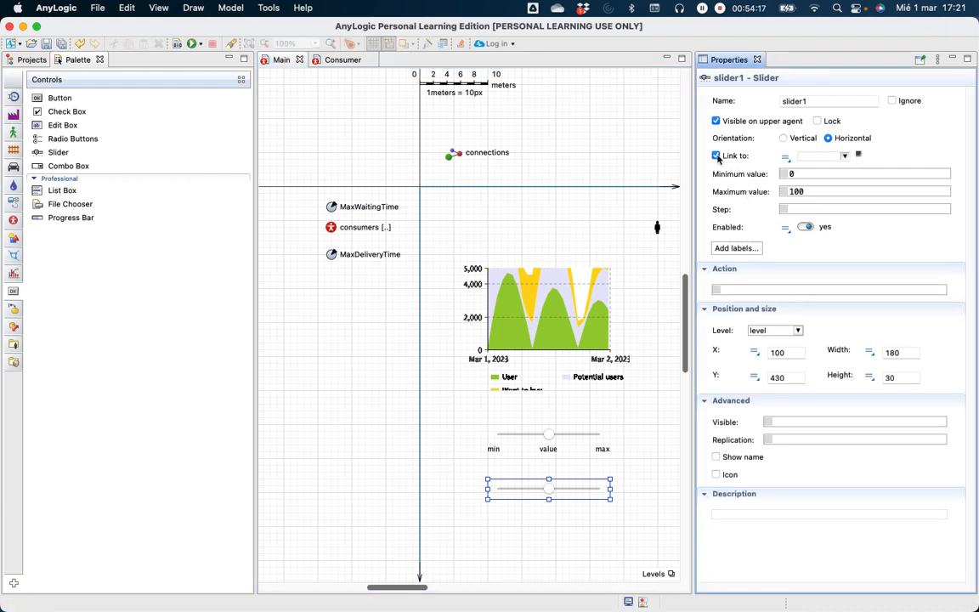
pyautogui.click(846, 157)
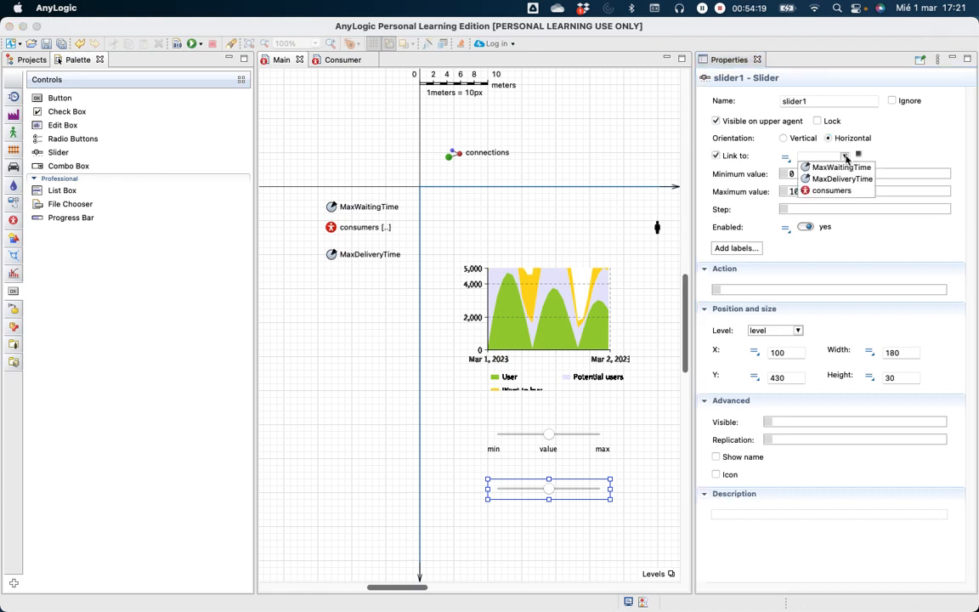
pyautogui.click(846, 179)
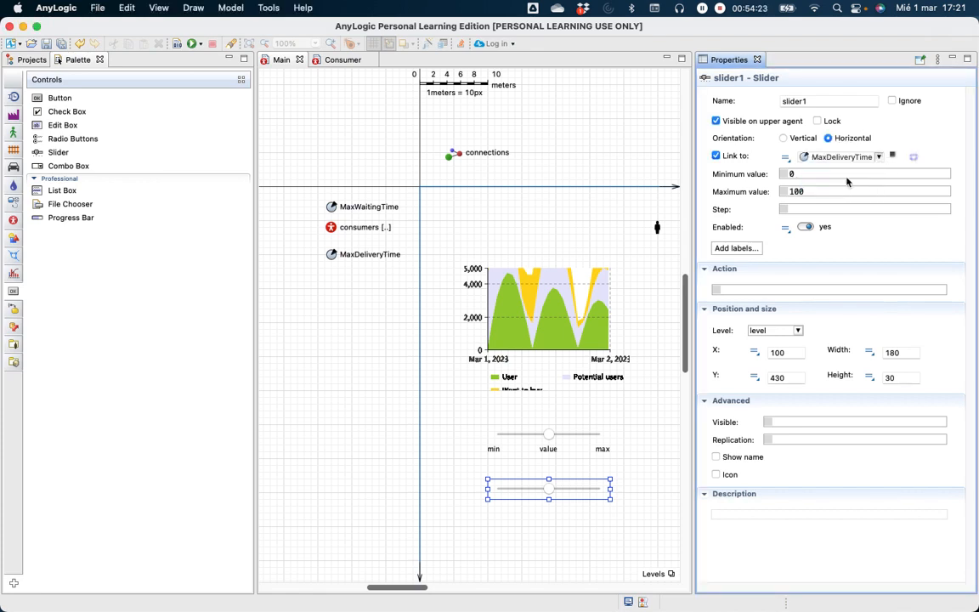
# Step: Give the MaxDeliveryTime slider a minimum of 5, maximum of 25 and step of 1, and add its min, value and max labels
pyautogui.click(795, 173)
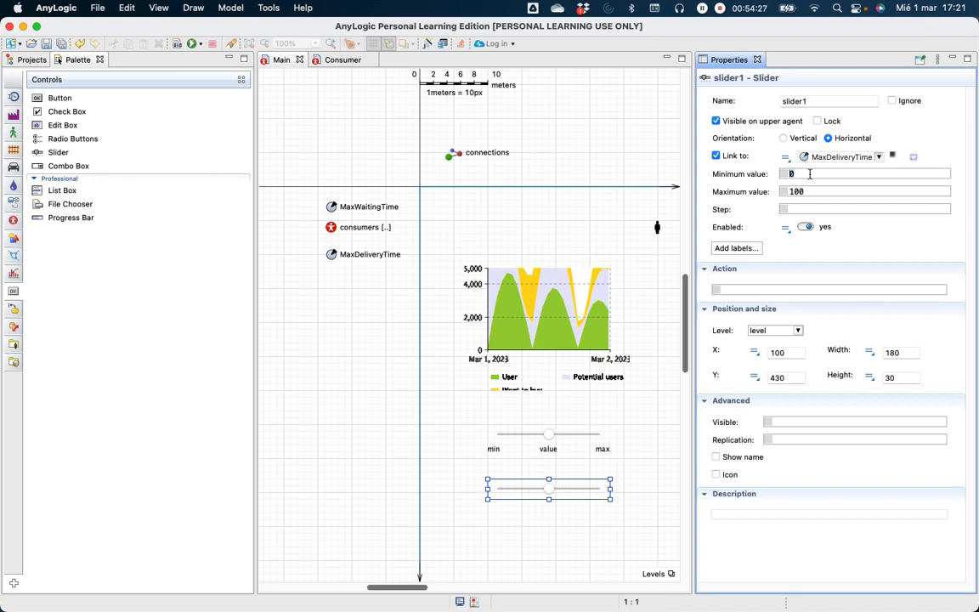
pyautogui.write('5')
pyautogui.click(798, 190)
pyautogui.moveTo(798, 191); pyautogui.dragTo(816, 189)
pyautogui.write('2')
pyautogui.click(749, 247)
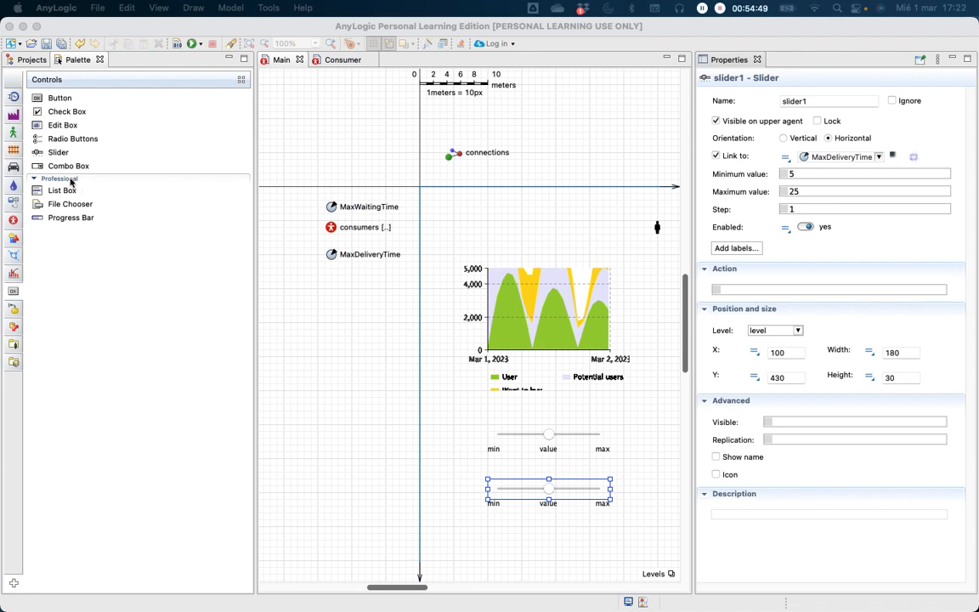
# Step: Place a text above the MaxWaitingTime slider in Main and set its content to "Maximum waiting time"
pyautogui.click(13, 240)
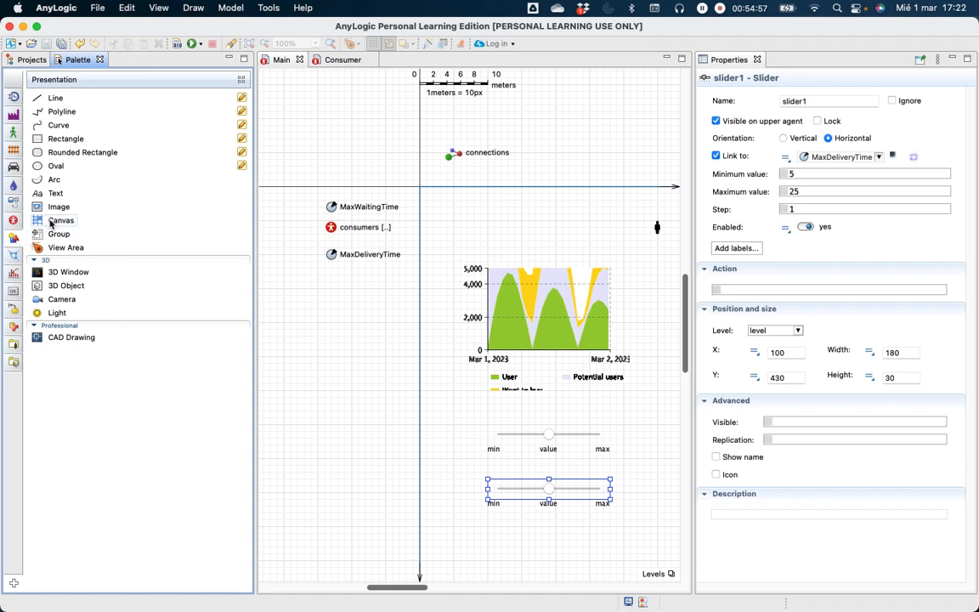
pyautogui.click(51, 193)
pyautogui.moveTo(51, 194); pyautogui.dragTo(491, 422)
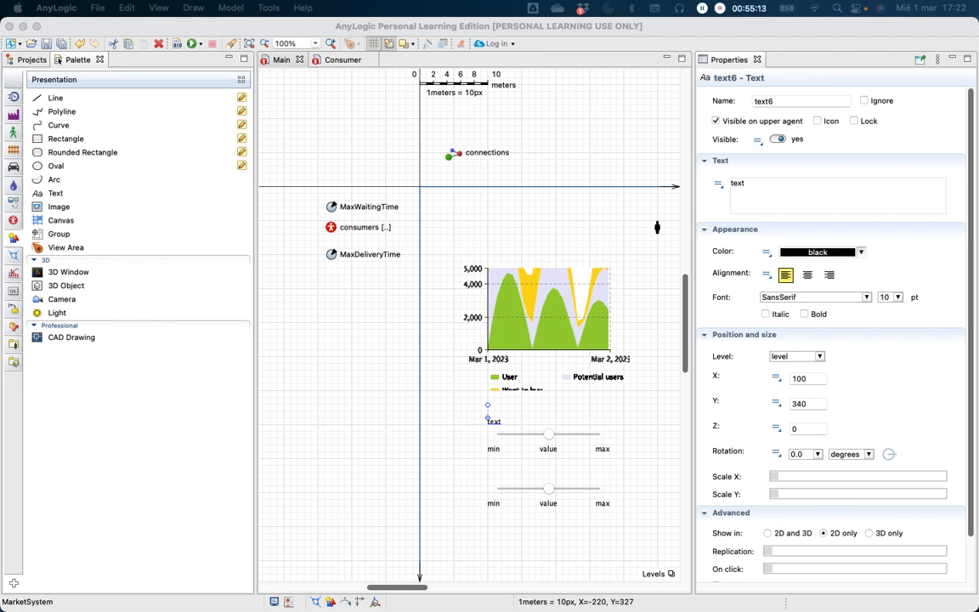
pyautogui.click(785, 101)
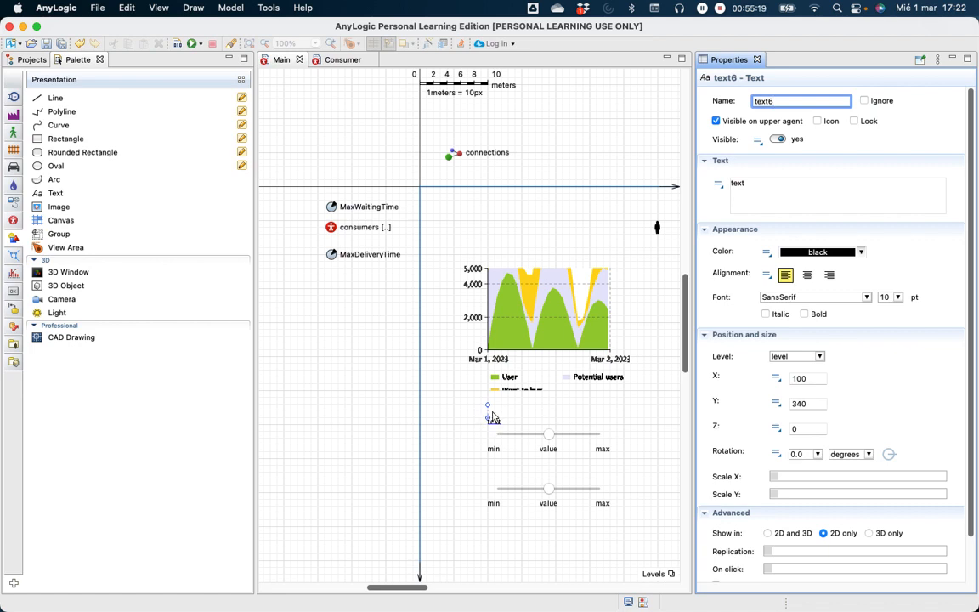
pyautogui.click(750, 183)
pyautogui.moveTo(751, 183); pyautogui.dragTo(732, 183)
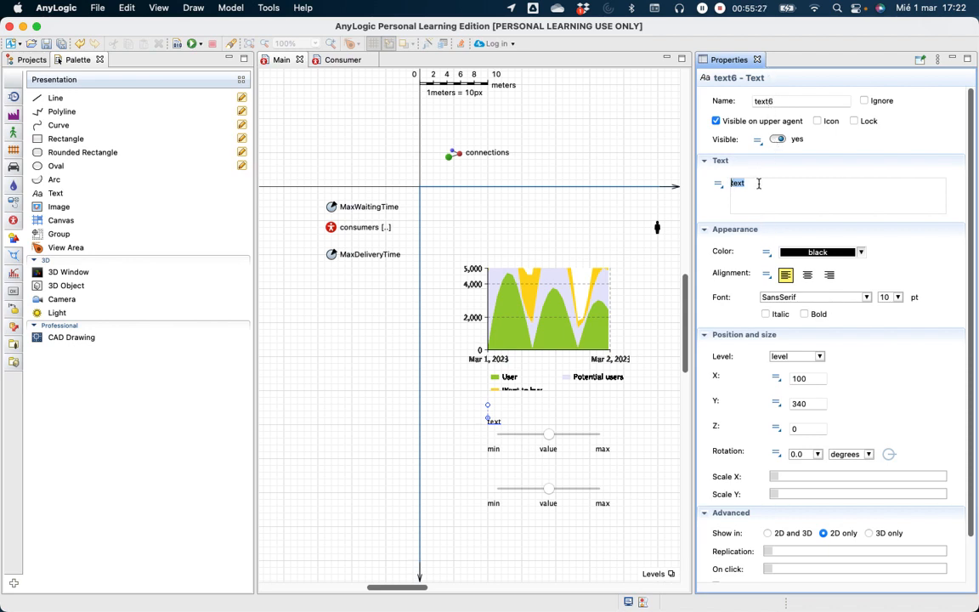
pyautogui.write('Maximum waiting time')
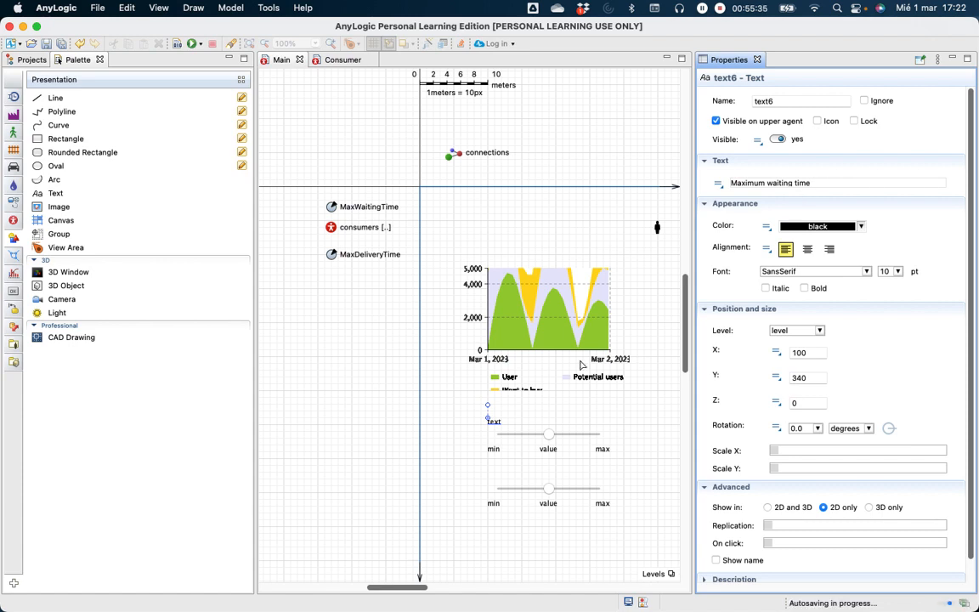
pyautogui.click(444, 405)
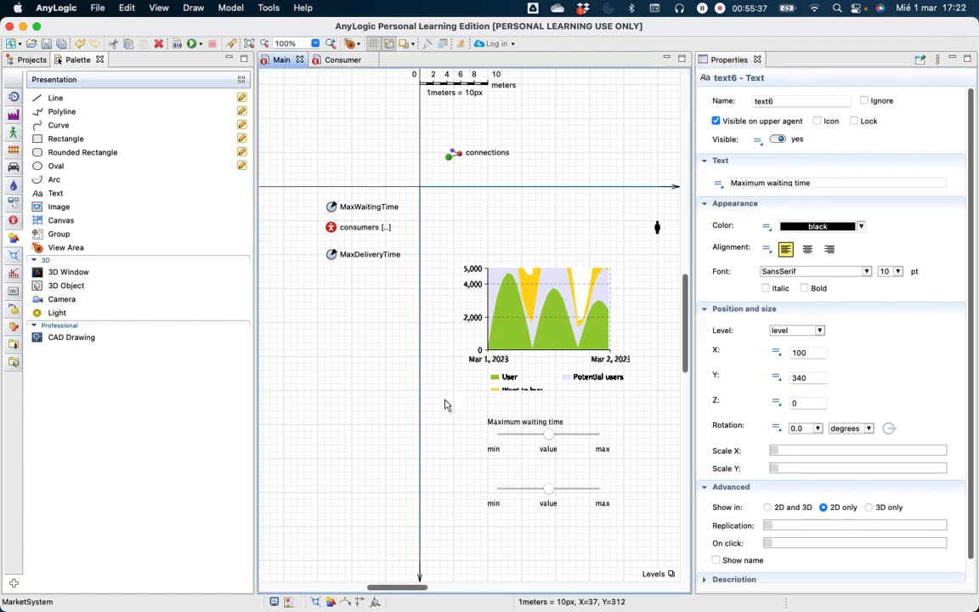
pyautogui.click(454, 423)
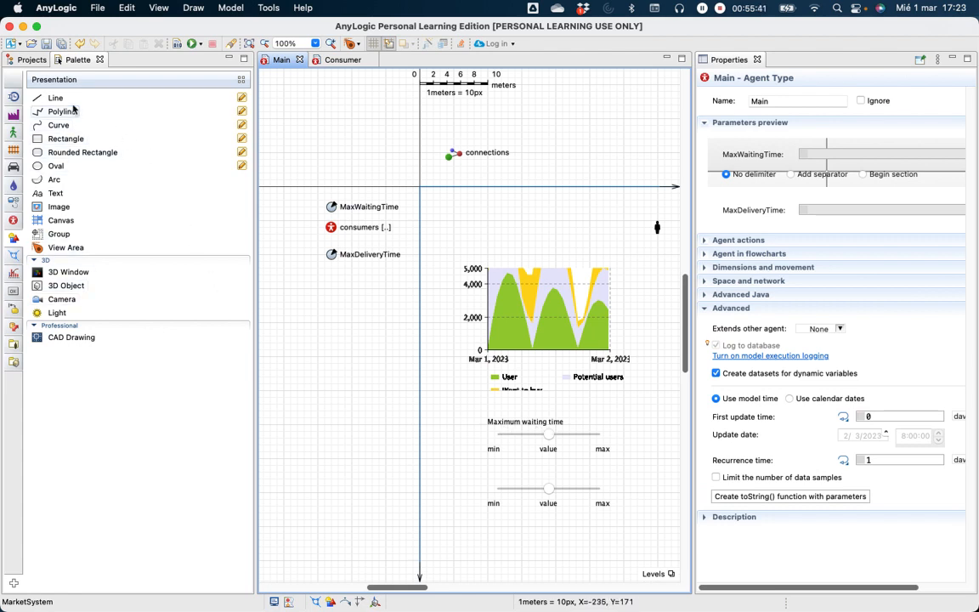
# Step: Place a text above the MaxDeliveryTime slider and set its content to "Maximum delivery time"
pyautogui.click(48, 194)
pyautogui.moveTo(49, 193); pyautogui.dragTo(493, 476)
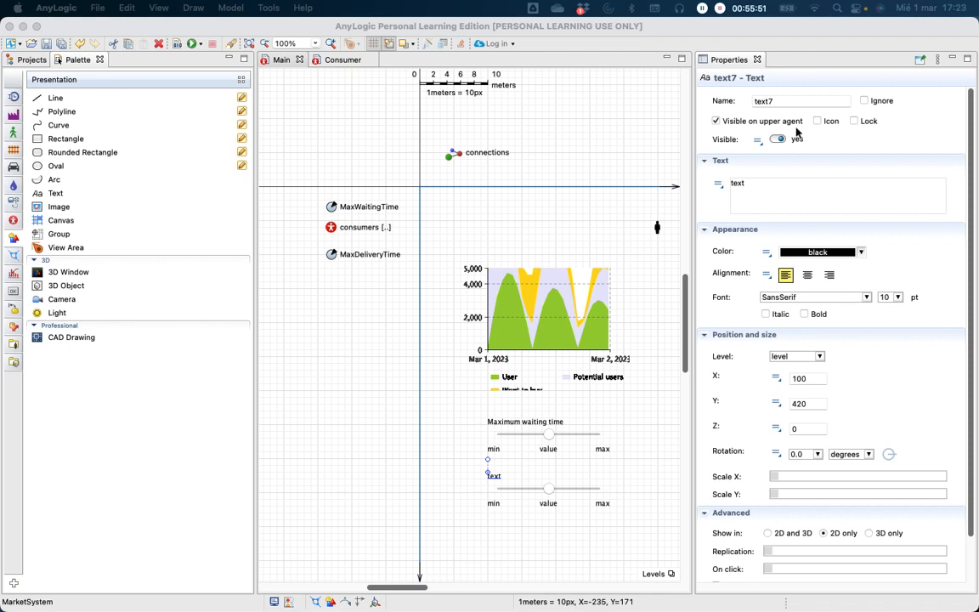
pyautogui.click(752, 183)
pyautogui.doubleClick(735, 183)
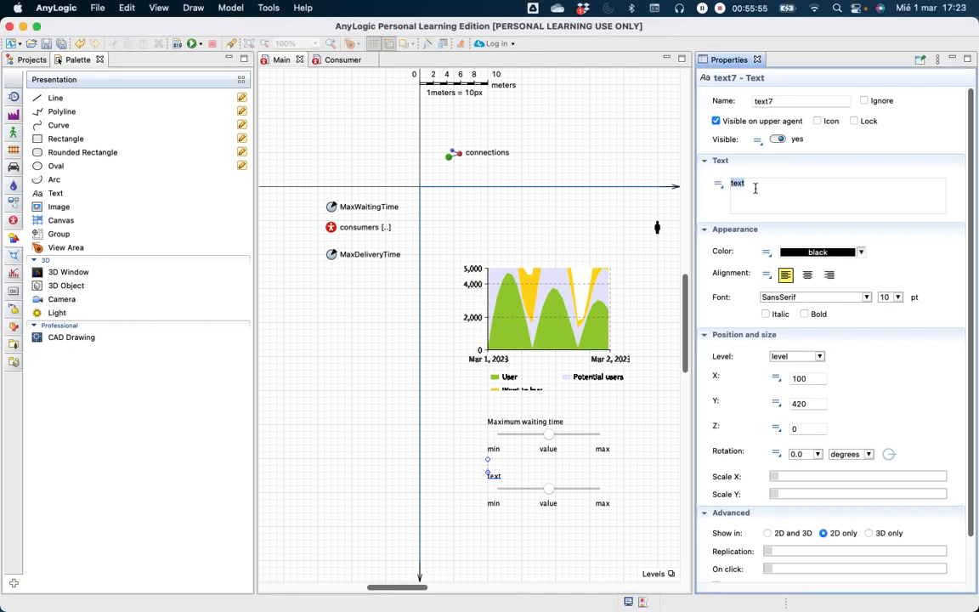
pyautogui.write('Maximum delivery time')
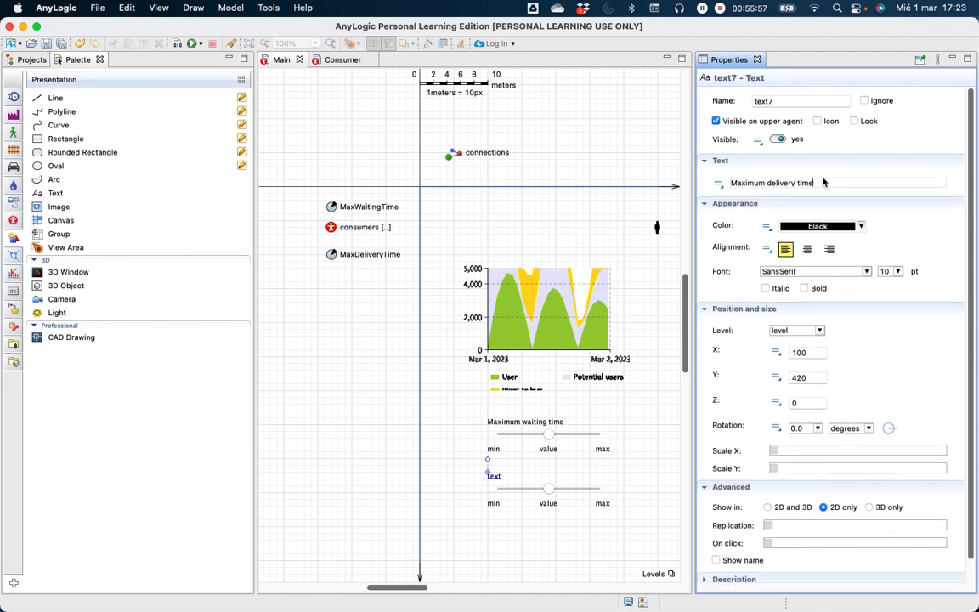
pyautogui.click(806, 100)
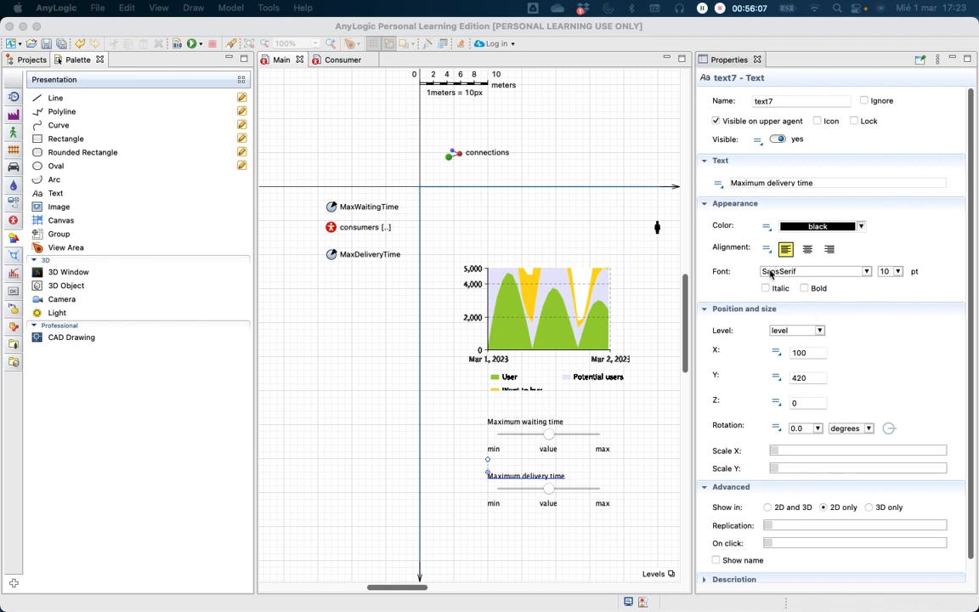
pyautogui.click(868, 272)
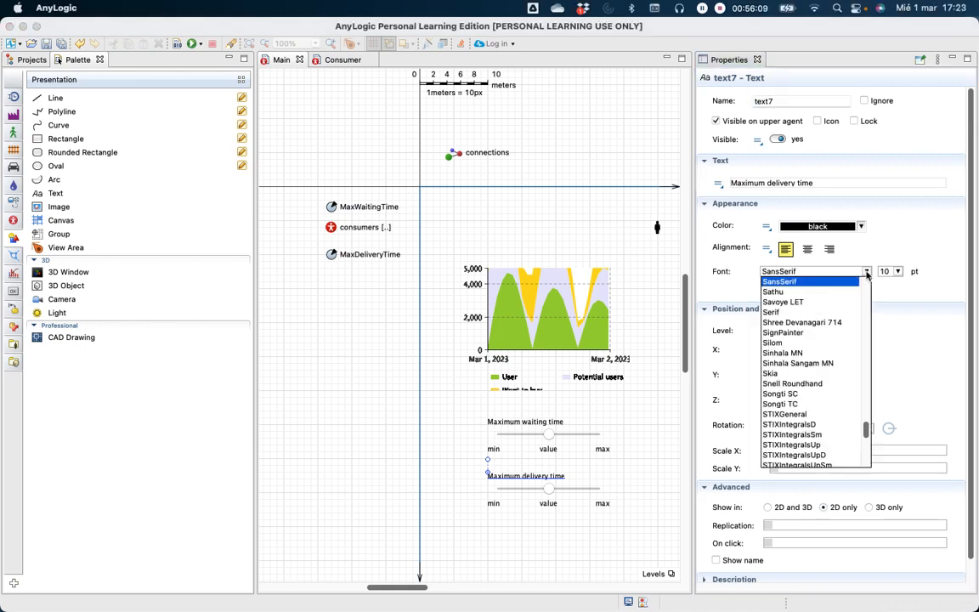
pyautogui.click(867, 272)
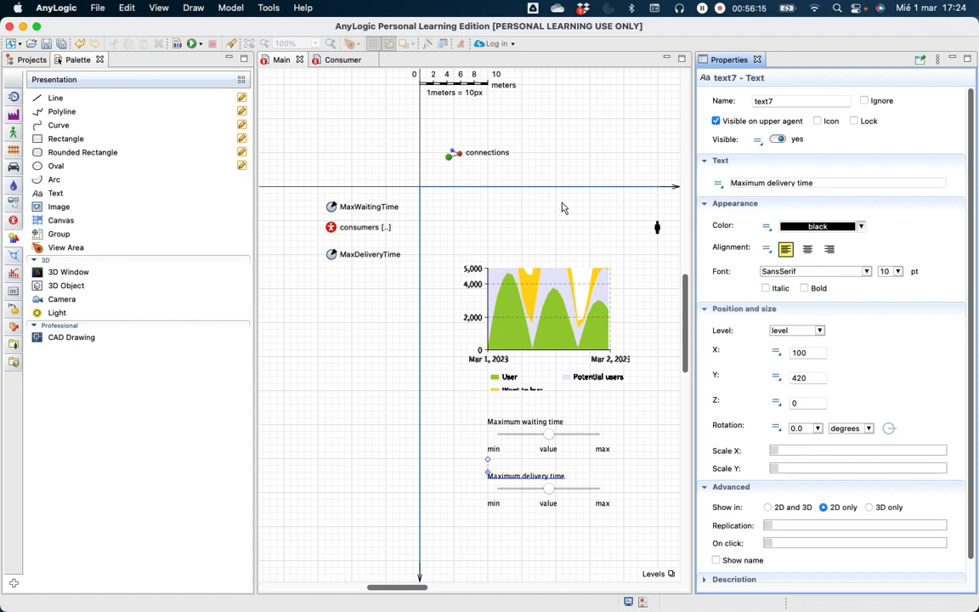
pyautogui.click(466, 397)
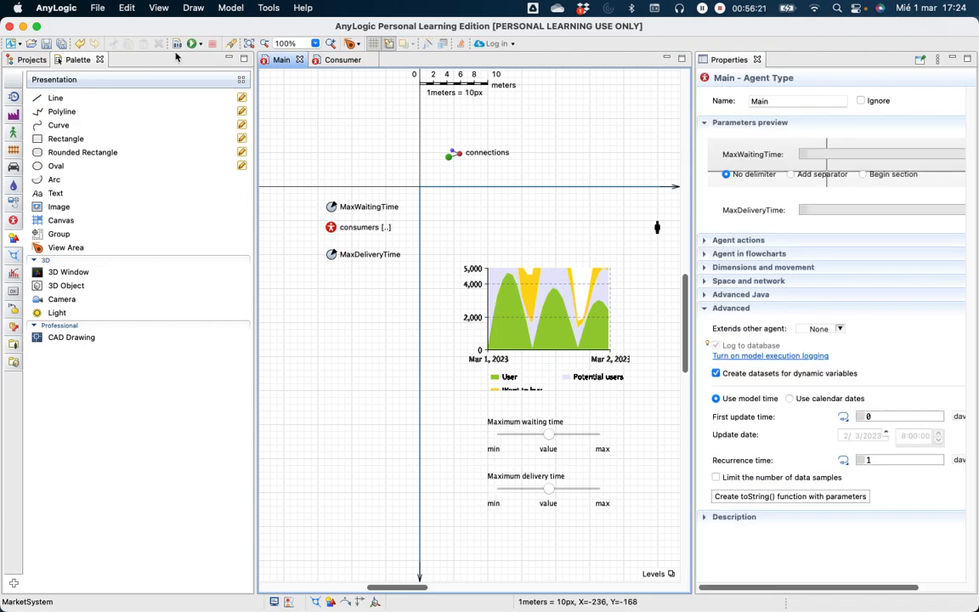
# Step: Save the model and run the MarketSystem simulation, speeding it up to x10
pyautogui.click(48, 44)
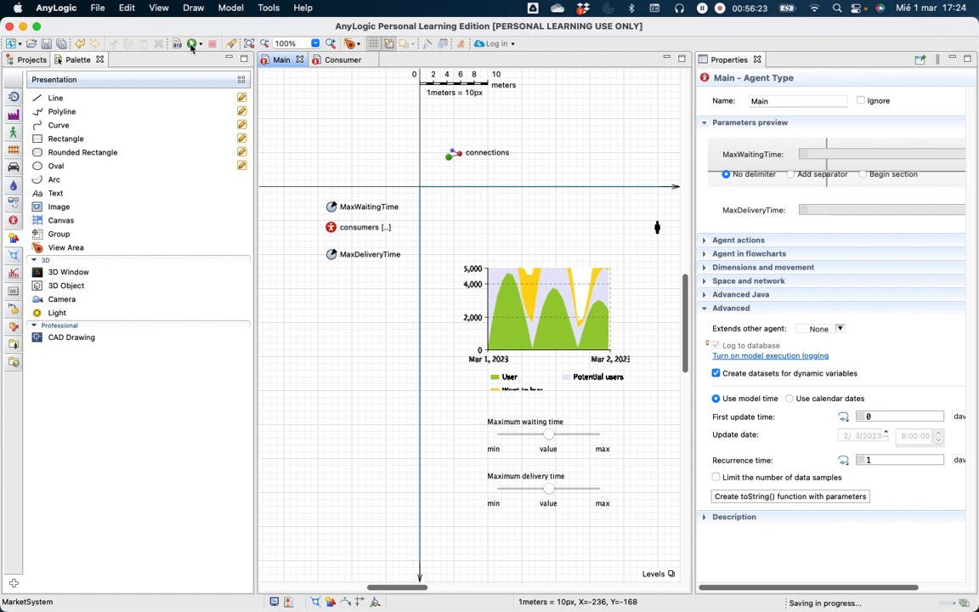
pyautogui.click(192, 45)
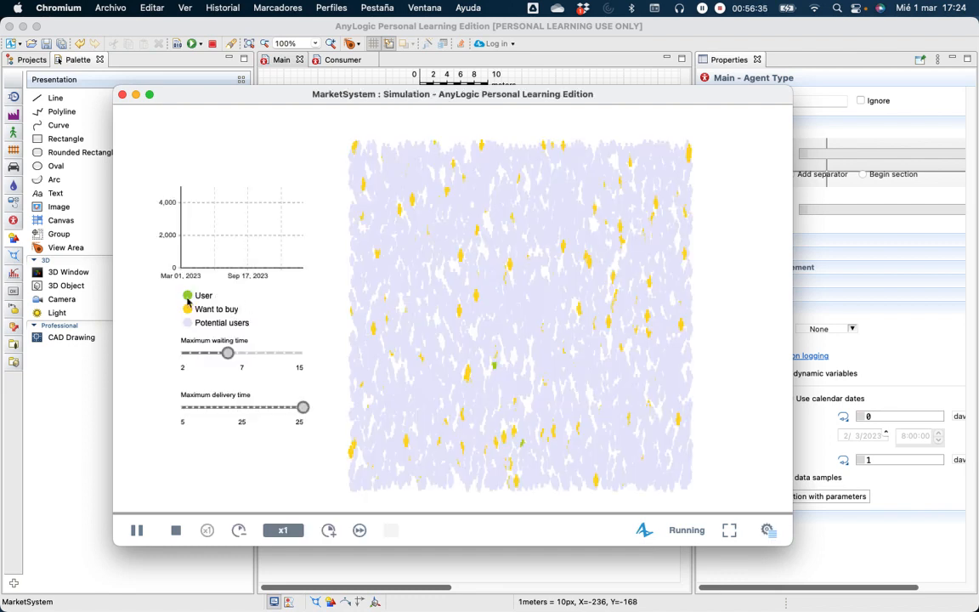
pyautogui.moveTo(304, 408)
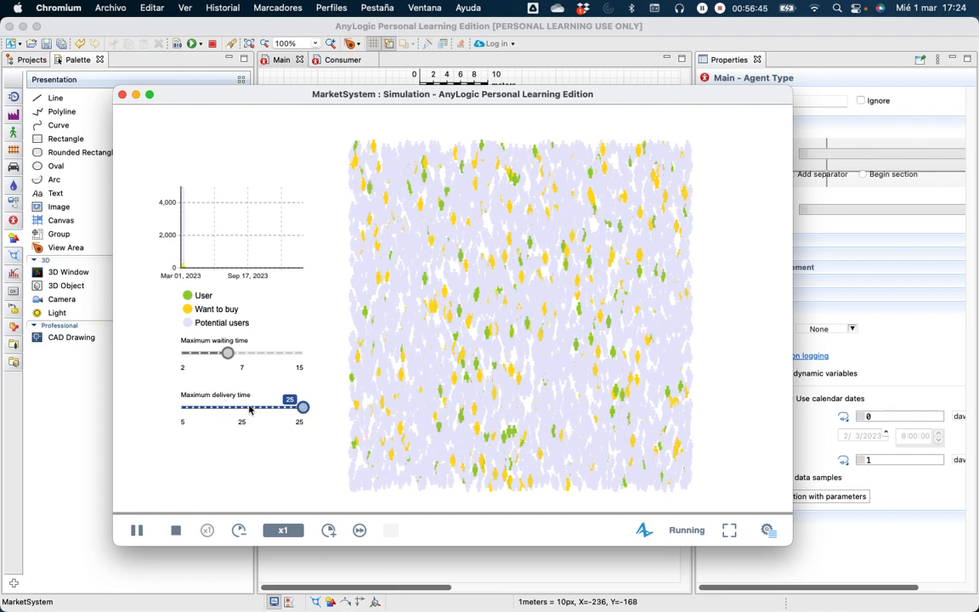
pyautogui.click(227, 354)
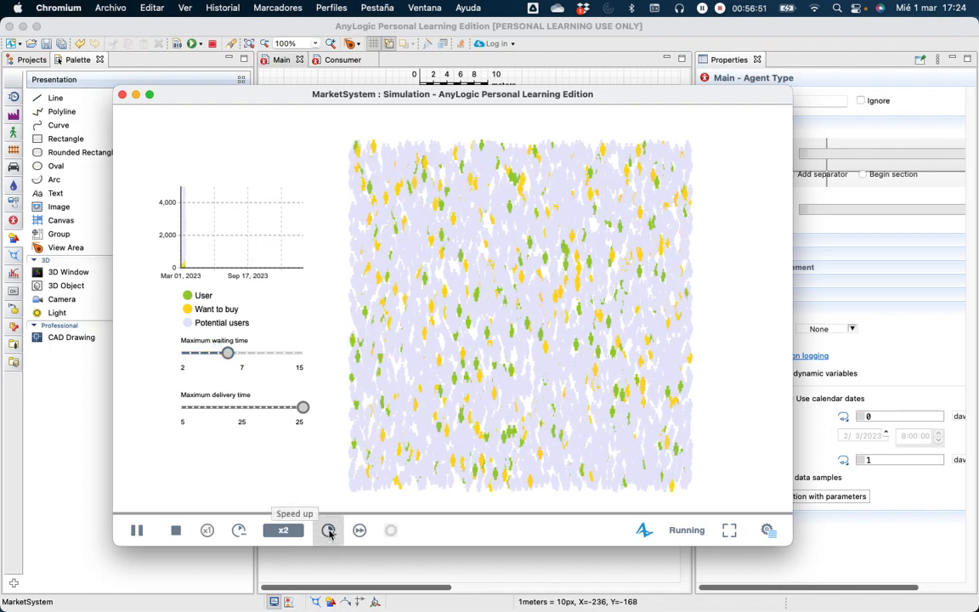
pyautogui.click(329, 530)
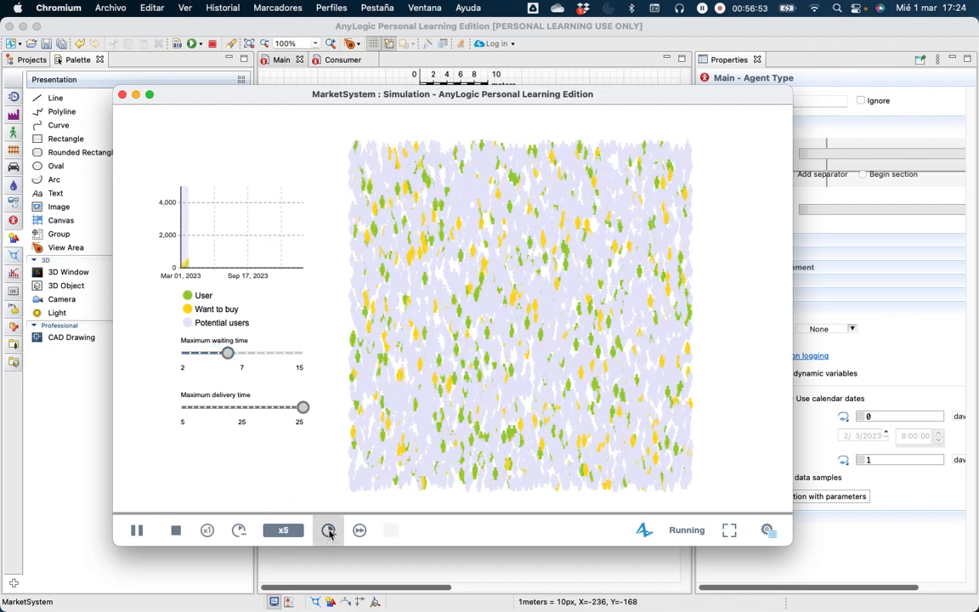
# Step: Examine the User and Want to buy series in the simulation's chart by toggling their highlighting in the legend
pyautogui.click(190, 295)
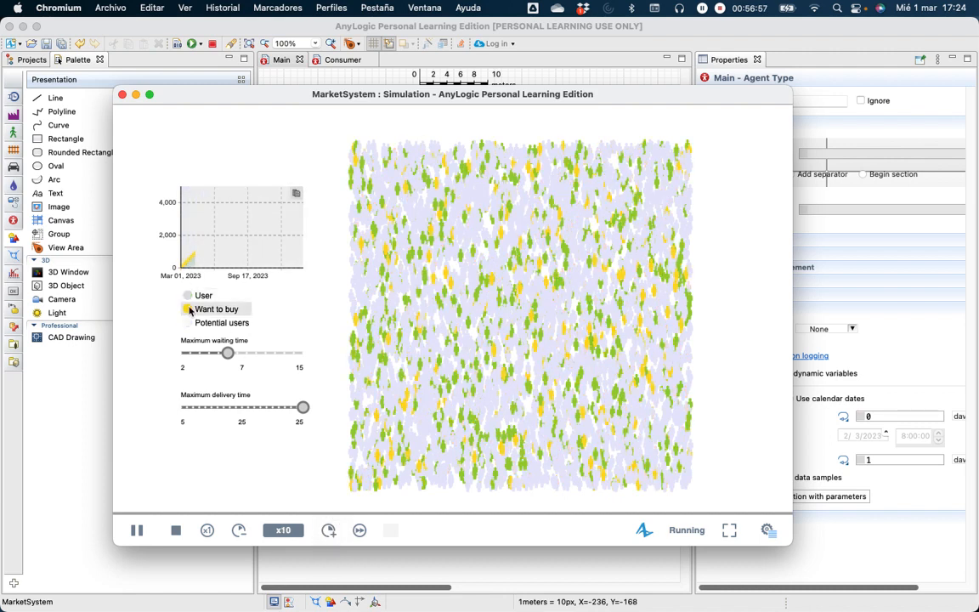
pyautogui.click(190, 309)
pyautogui.click(191, 295)
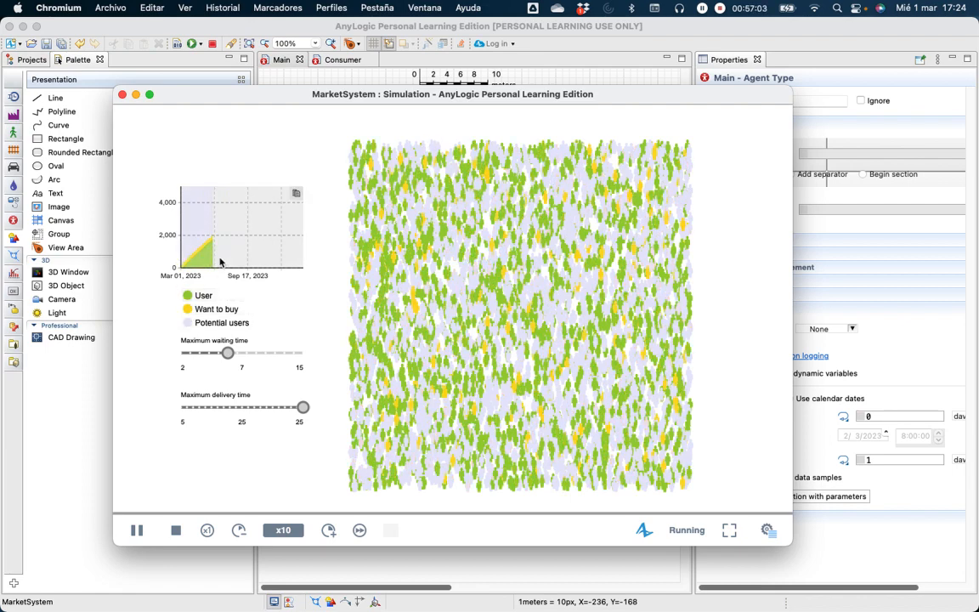
# Step: Lower the running simulation's maximum delivery time to 11 and further to 8
pyautogui.click(305, 409)
pyautogui.moveTo(305, 409); pyautogui.dragTo(220, 412)
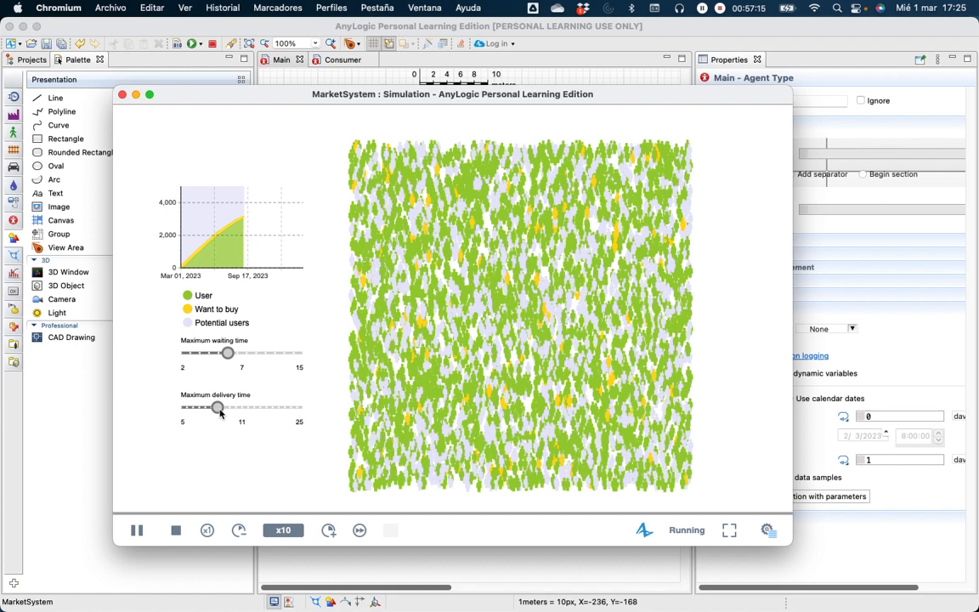
pyautogui.click(227, 354)
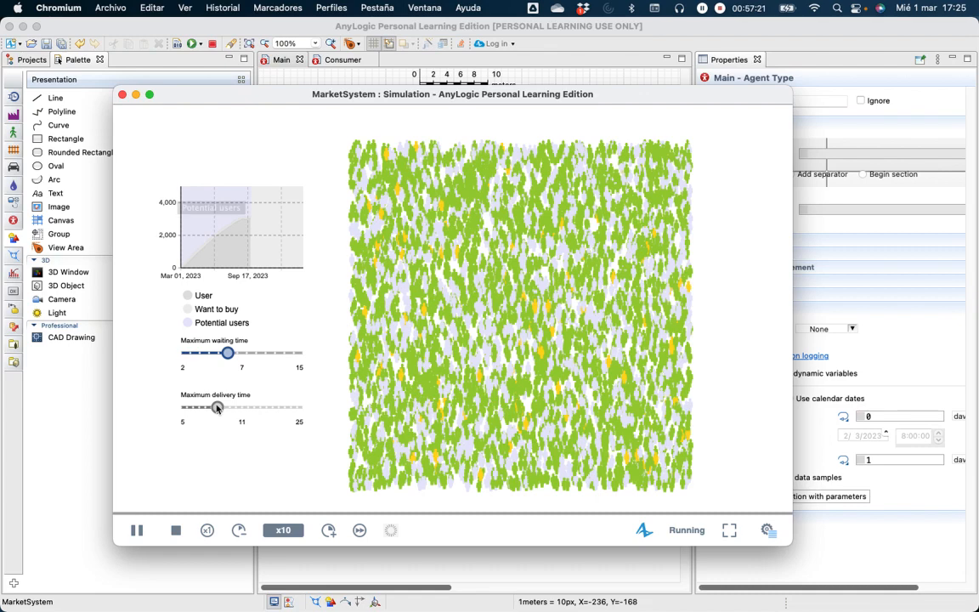
pyautogui.moveTo(218, 407); pyautogui.dragTo(200, 408)
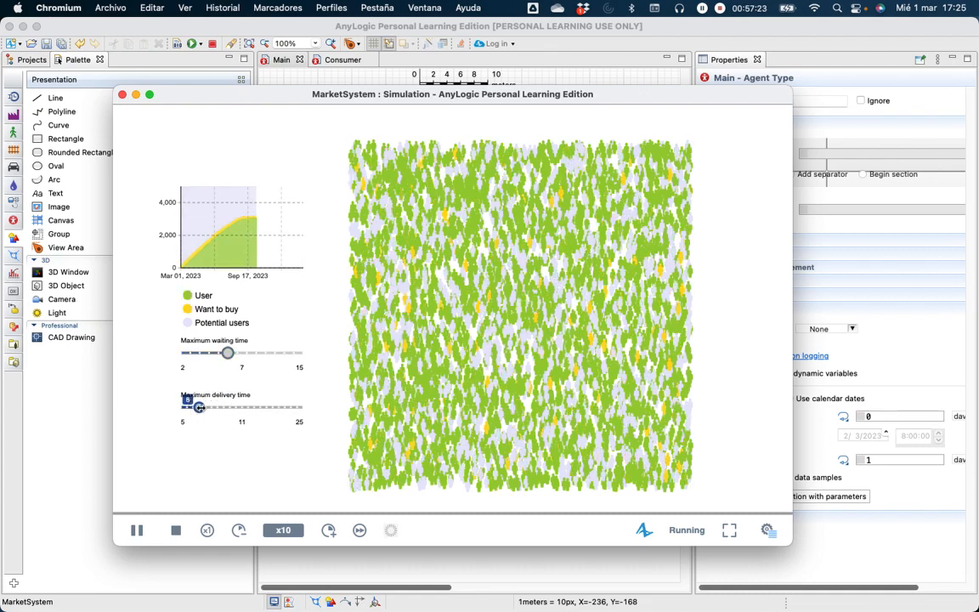
pyautogui.click(228, 354)
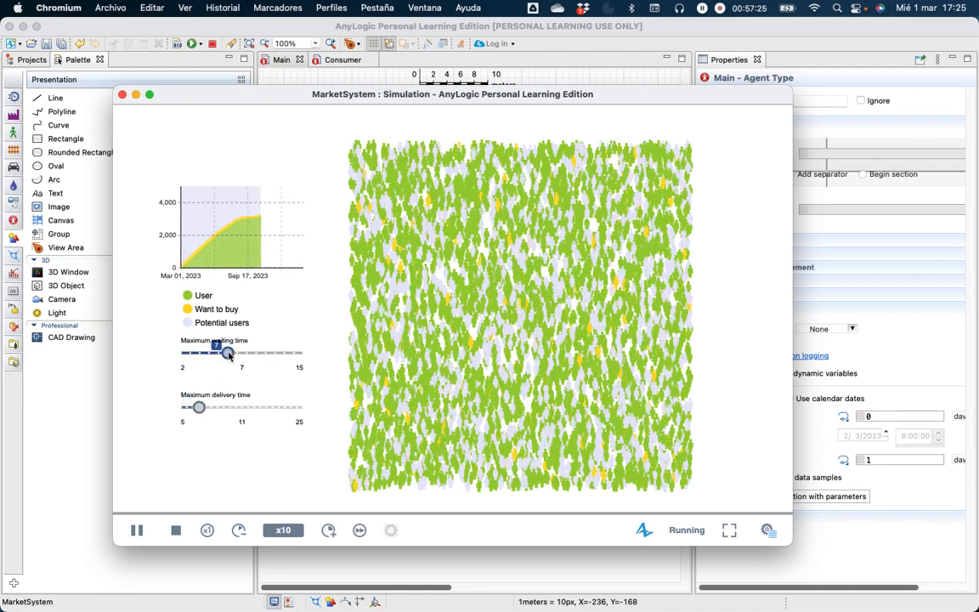
pyautogui.click(199, 407)
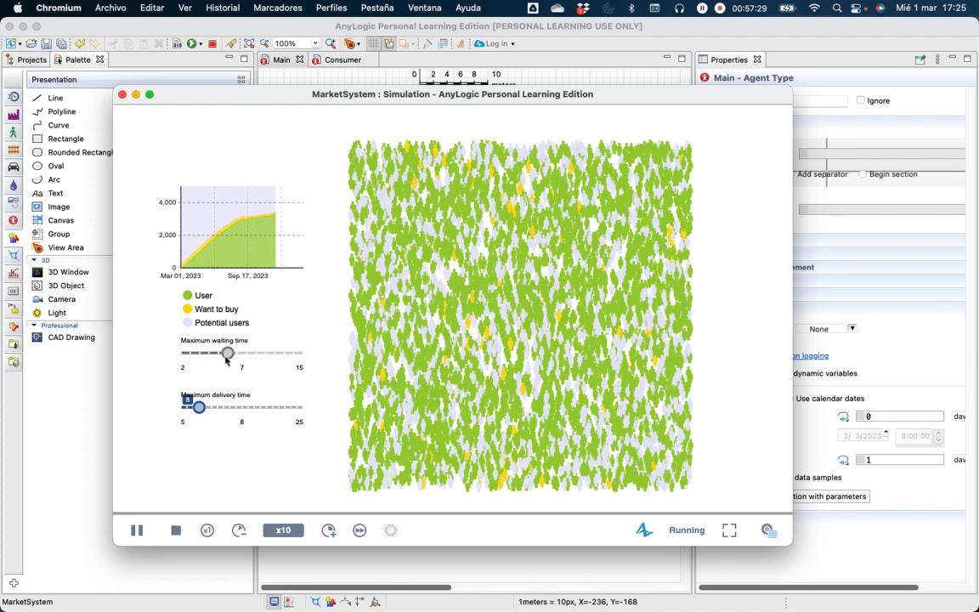
# Step: Reduce the maximum waiting time to 5 and further to 4, and raise the maximum delivery time to 22
pyautogui.moveTo(211, 355); pyautogui.dragTo(198, 353)
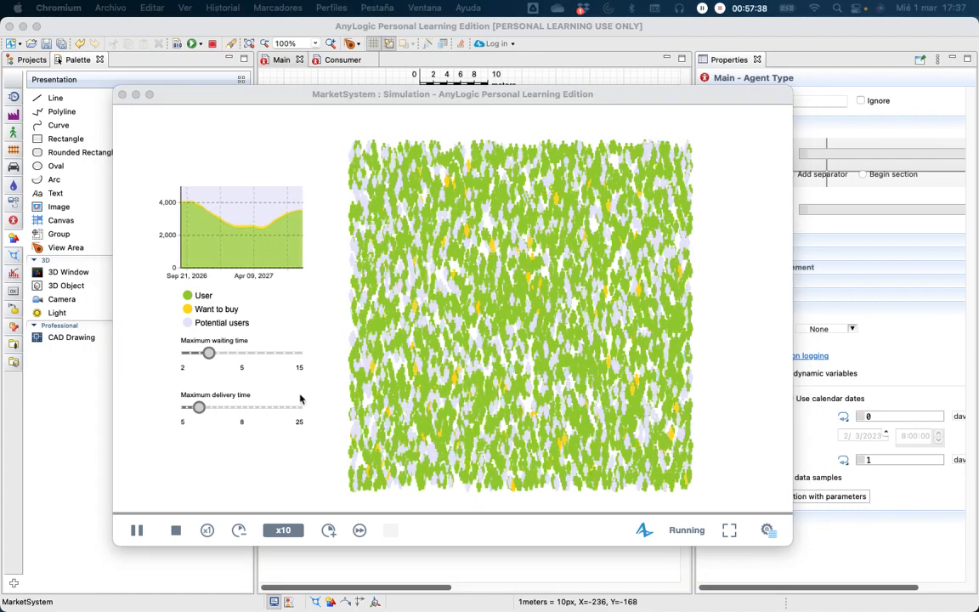
pyautogui.moveTo(203, 350); pyautogui.dragTo(205, 356)
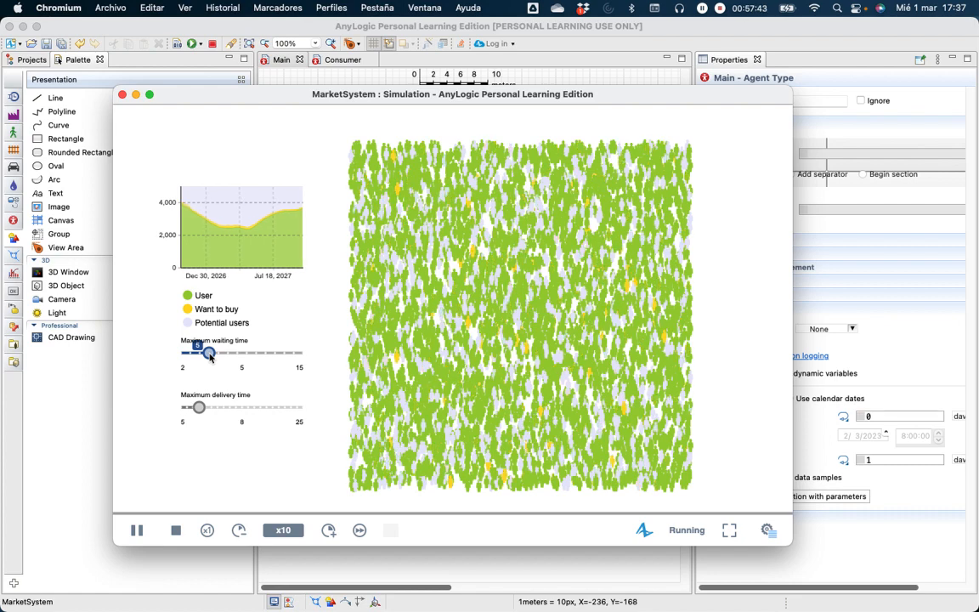
pyautogui.moveTo(210, 355); pyautogui.dragTo(204, 358)
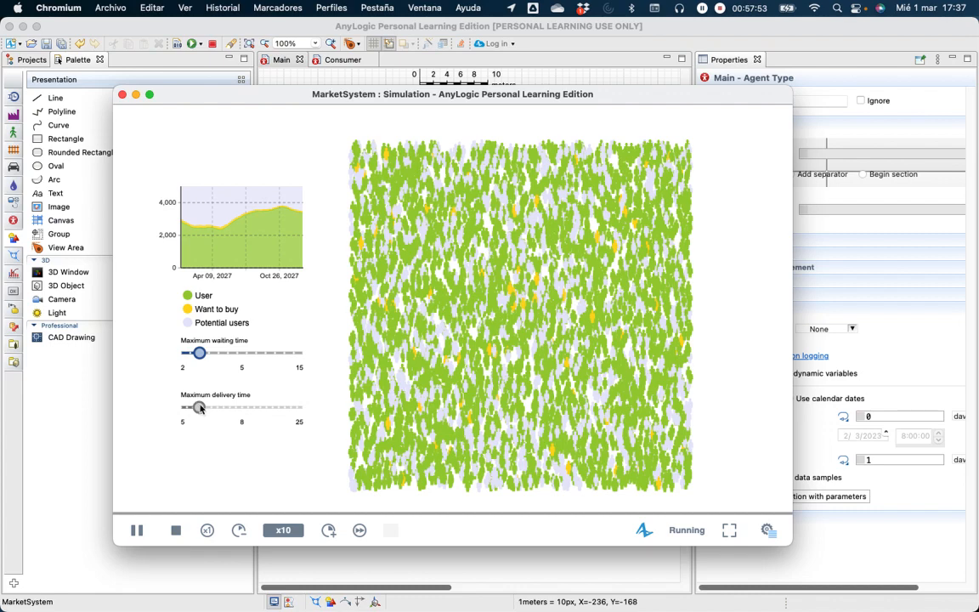
pyautogui.moveTo(200, 411); pyautogui.dragTo(286, 410)
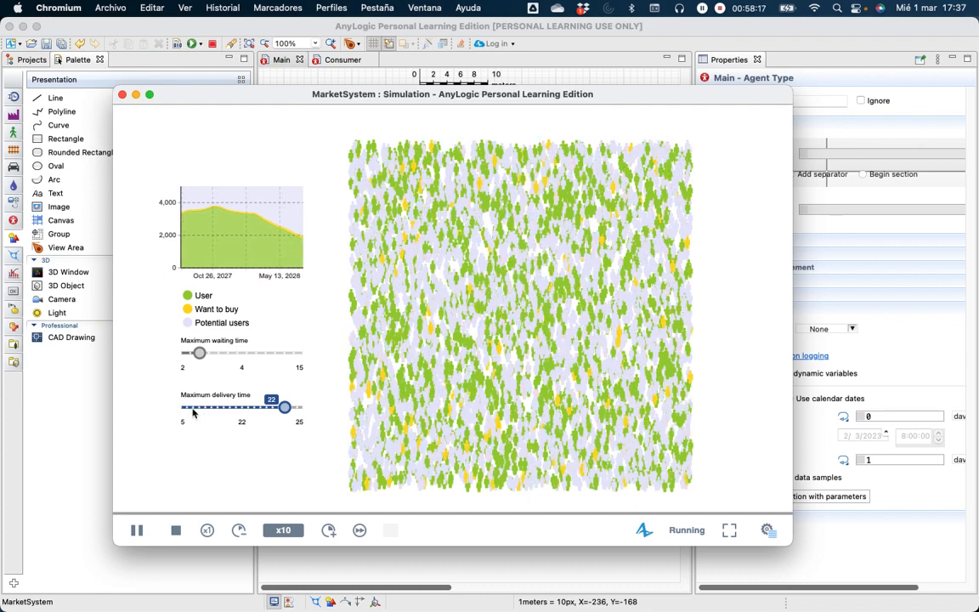
pyautogui.click(294, 240)
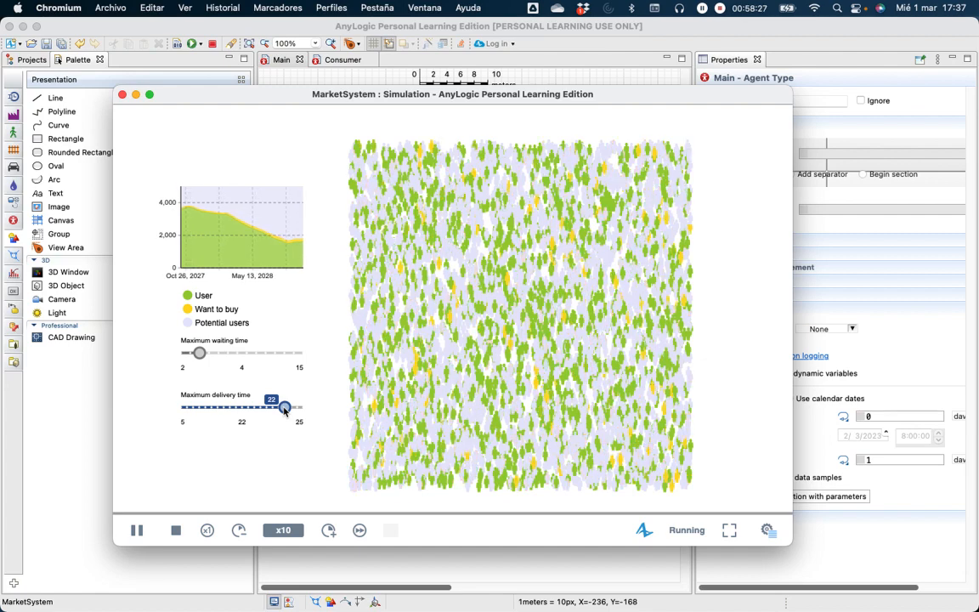
# Step: Lower the maximum delivery time to 11 and raise the maximum waiting time to 14 in the running simulation
pyautogui.moveTo(286, 409); pyautogui.dragTo(219, 410)
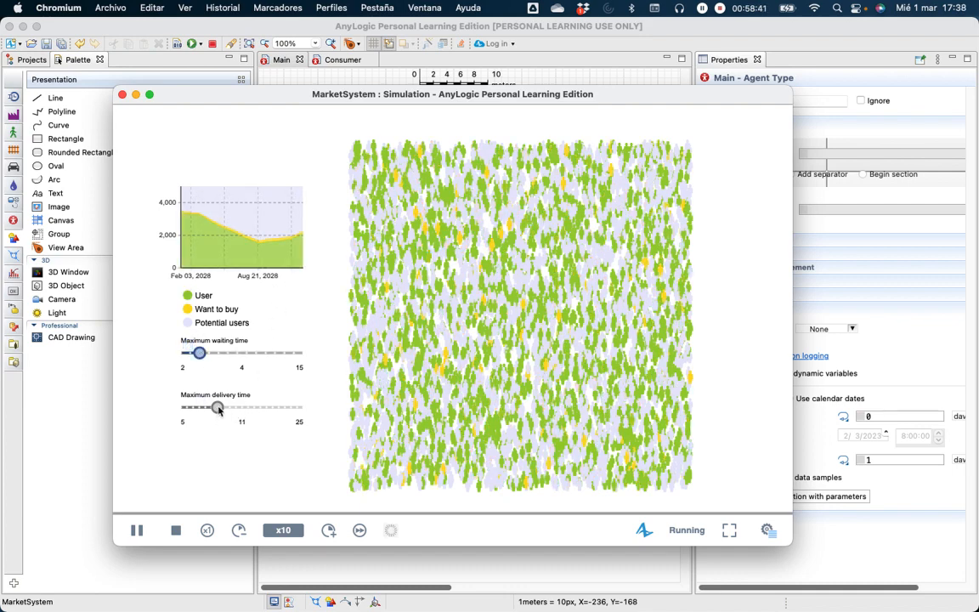
pyautogui.moveTo(225, 356); pyautogui.dragTo(298, 356)
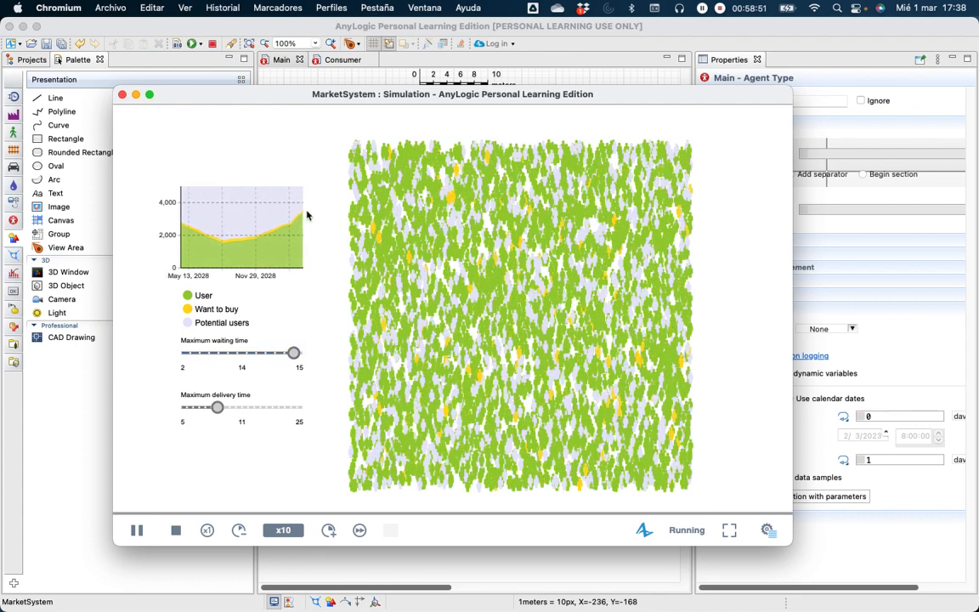
pyautogui.moveTo(295, 355)
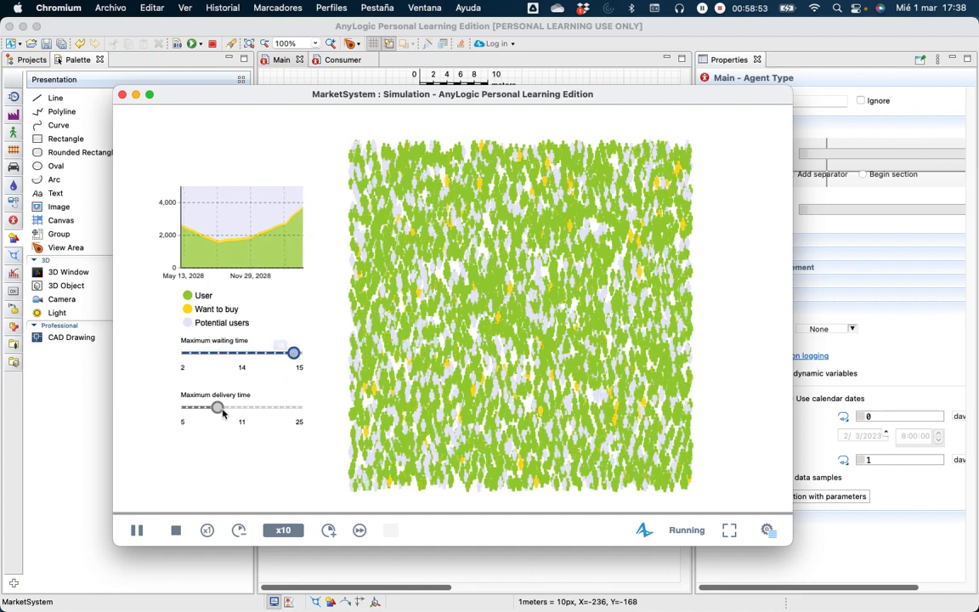
# Step: Raise the maximum delivery time to 19 and cut the maximum waiting time to 4
pyautogui.moveTo(218, 410); pyautogui.dragTo(267, 410)
pyautogui.click(211, 353)
pyautogui.click(204, 353)
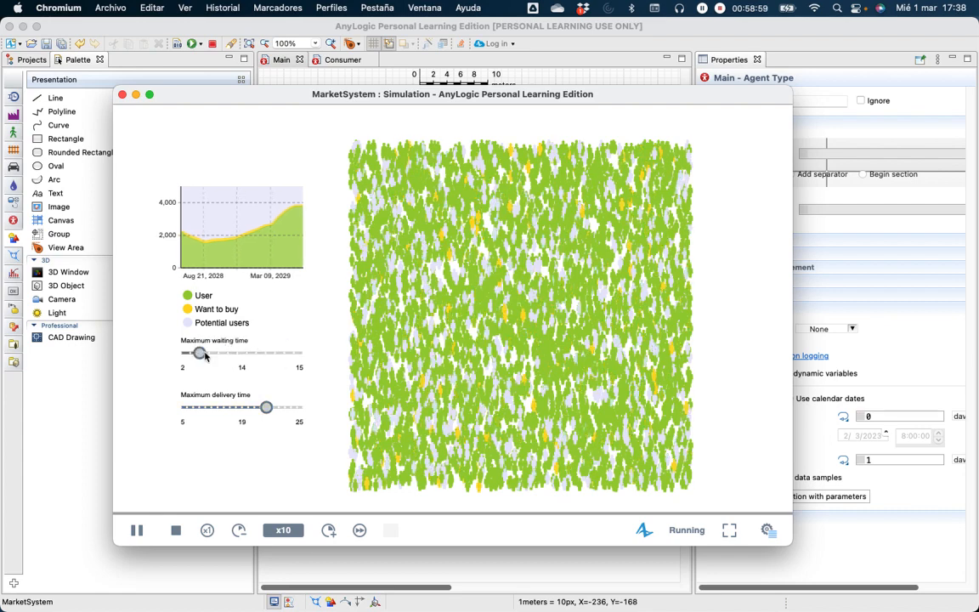
pyautogui.click(237, 407)
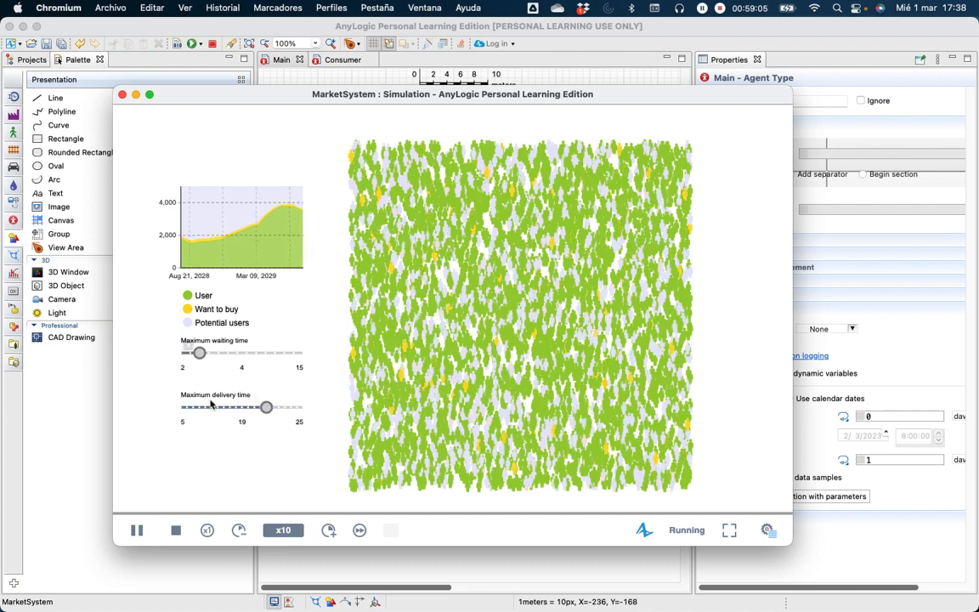
pyautogui.click(226, 407)
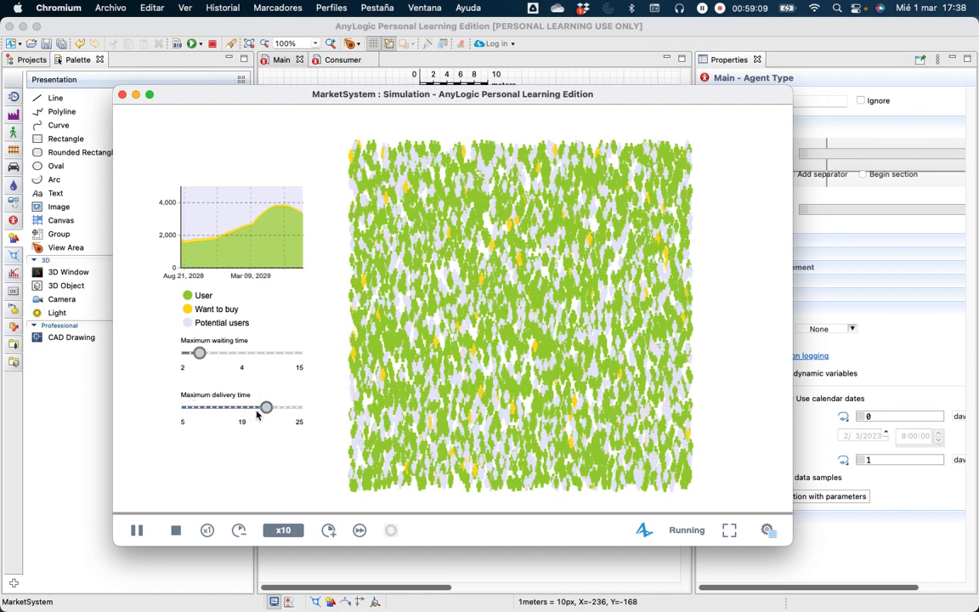
pyautogui.click(256, 417)
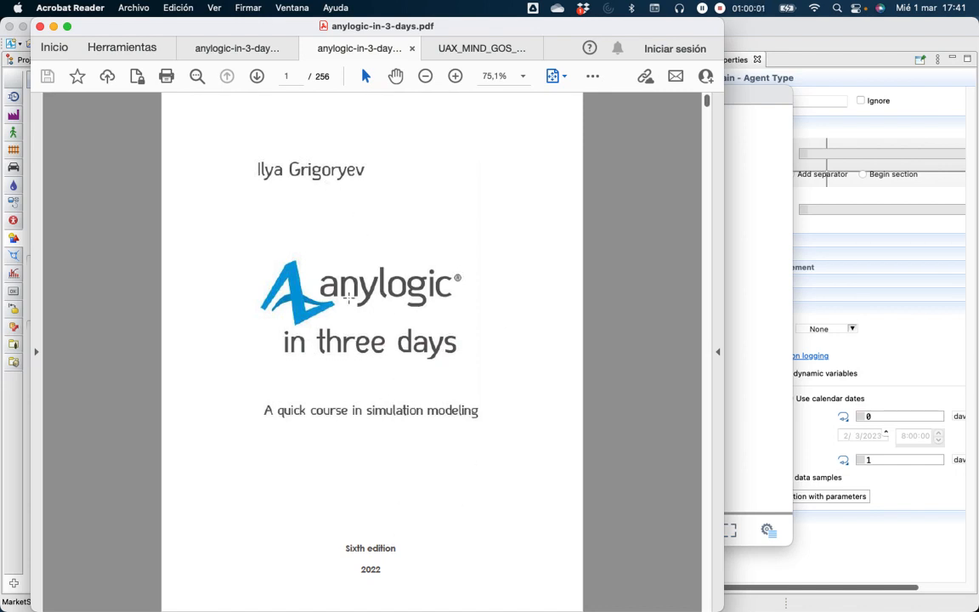
# Step: Examine the contents page of the anylogic-in-3-days.pdf guide in Acrobat Reader, focusing on the Market model phases
pyautogui.scroll(-4, 348, 297)
pyautogui.scroll(4, 349, 297)
pyautogui.scroll(-6, 348, 298)
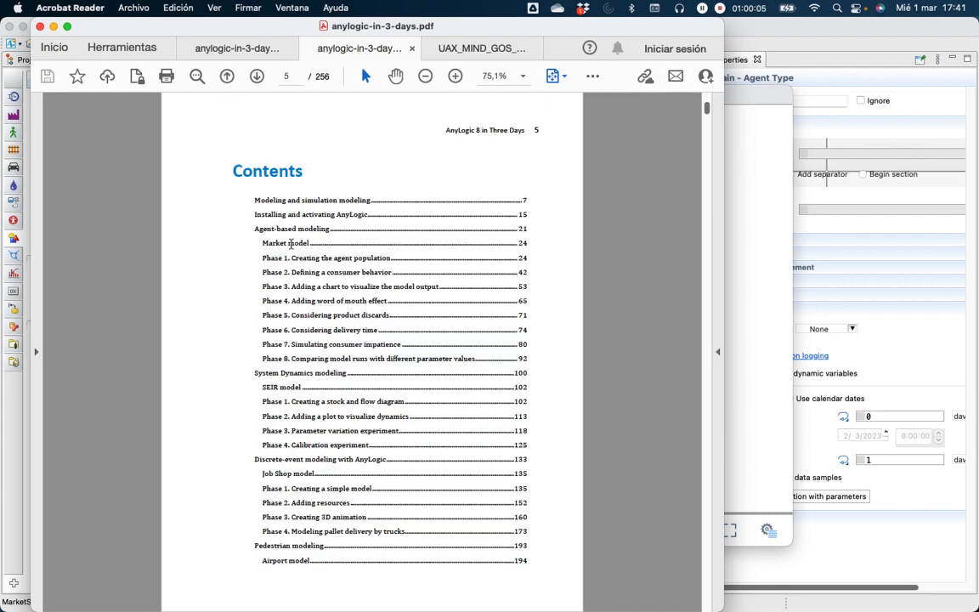
pyautogui.scroll(-5, 320, 301)
pyautogui.scroll(5, 319, 301)
# Step: Look through the guide's Market model instructions from agent creation to the Phase 3 chart, and minimize the PDF to return to the simulation
pyautogui.scroll(-20, 348, 324)
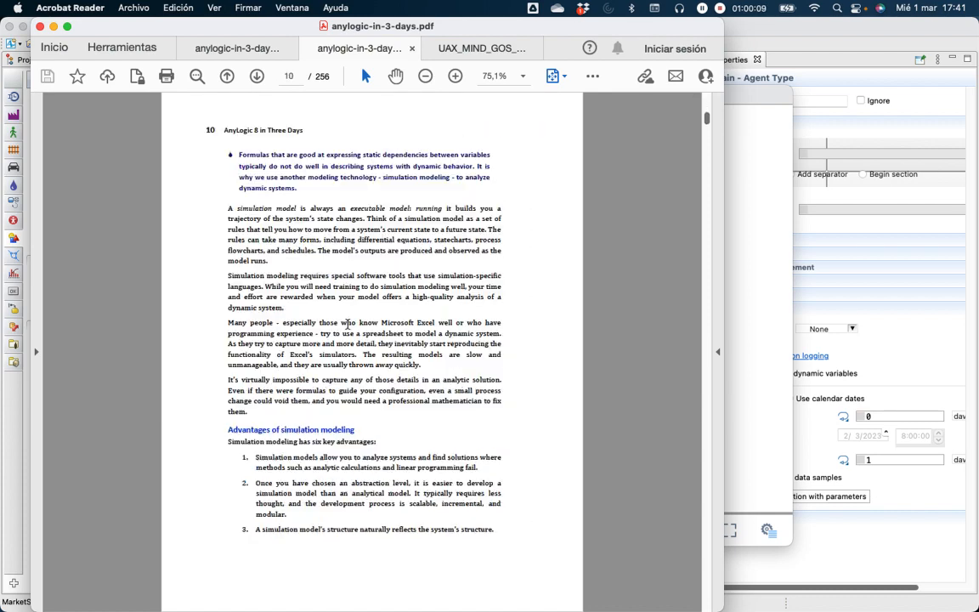
pyautogui.scroll(-20, 348, 324)
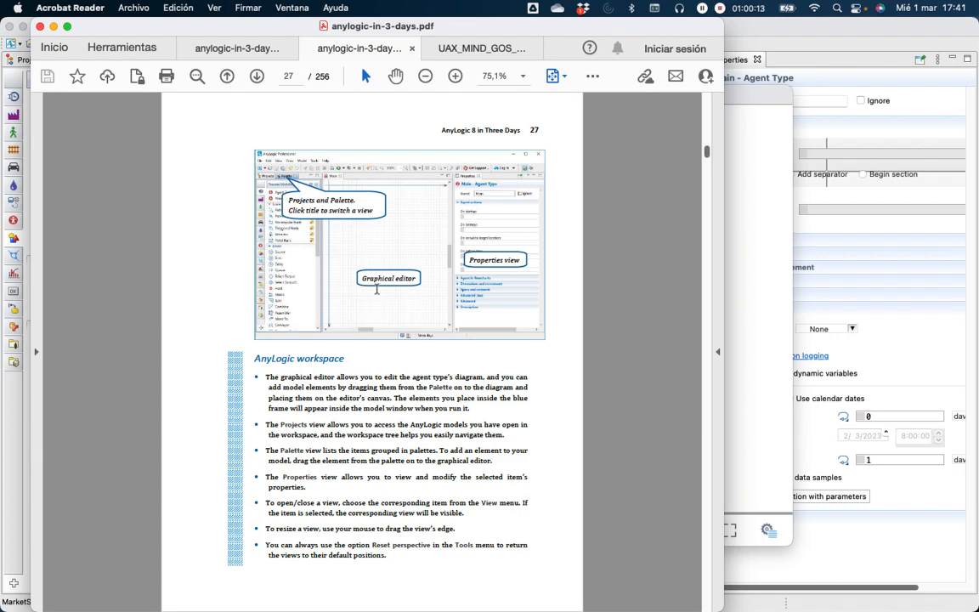
pyautogui.scroll(-10, 408, 281)
pyautogui.scroll(-20, 364, 296)
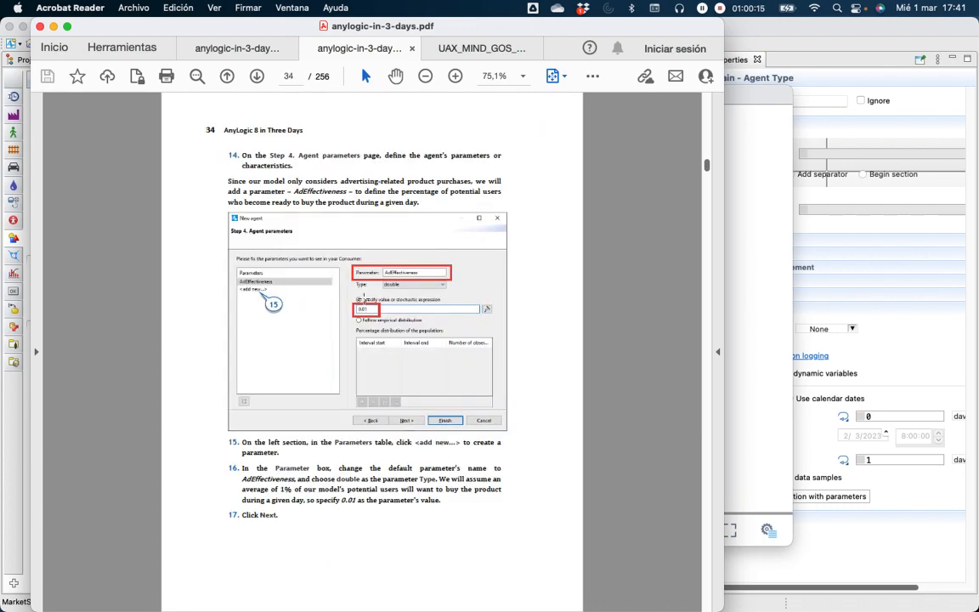
pyautogui.scroll(-20, 364, 300)
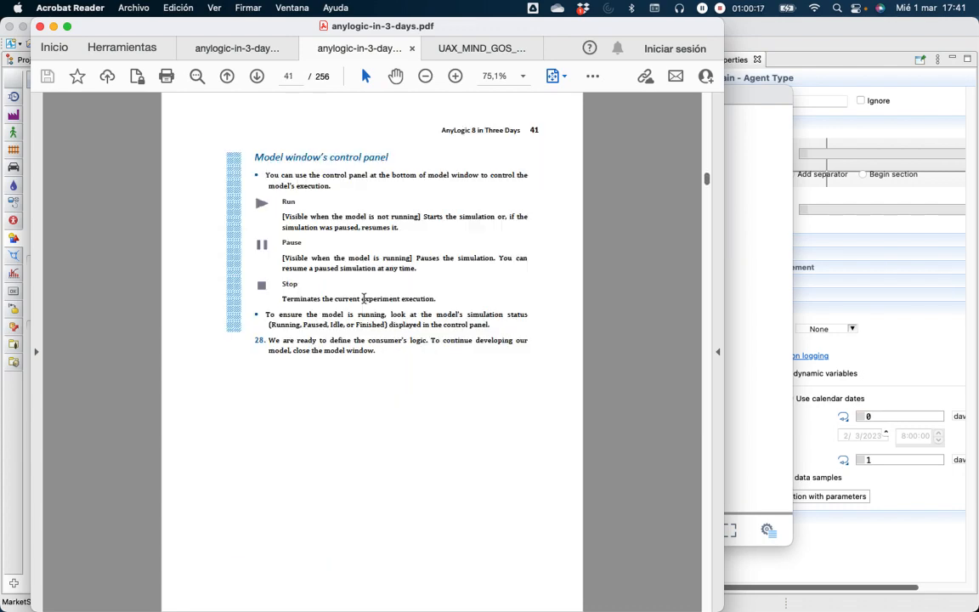
pyautogui.scroll(-15, 364, 300)
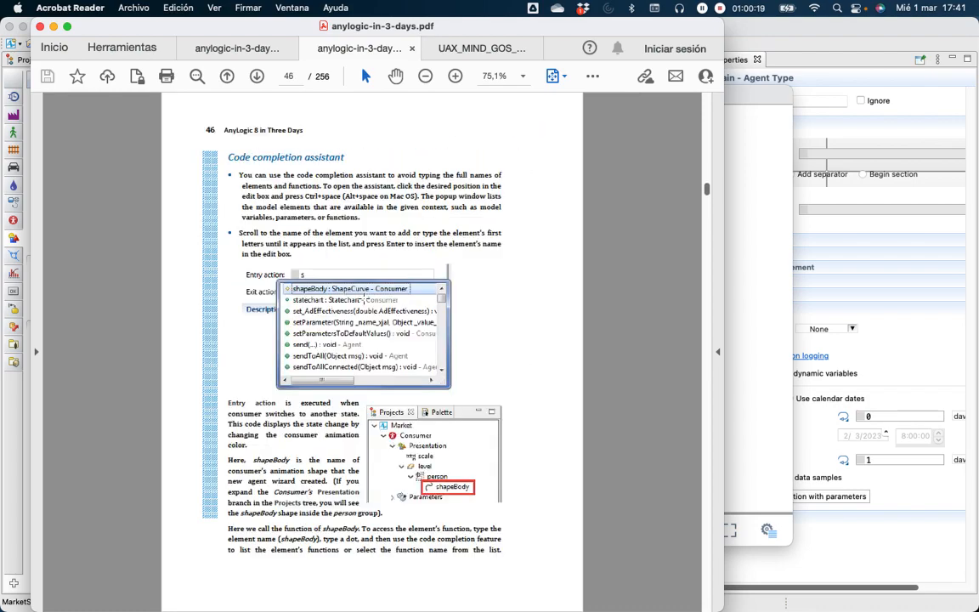
pyautogui.scroll(-20, 364, 299)
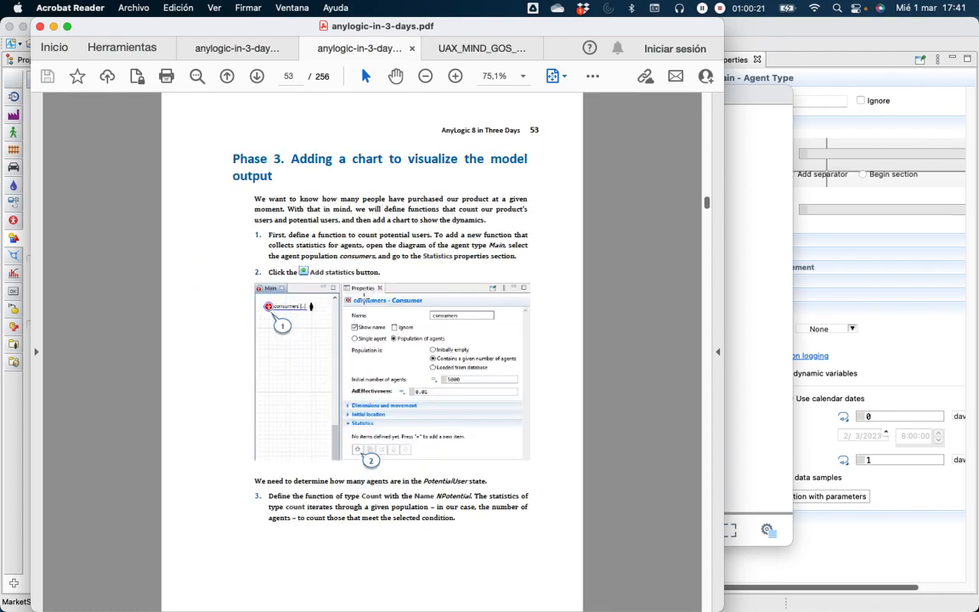
pyautogui.scroll(20, 364, 300)
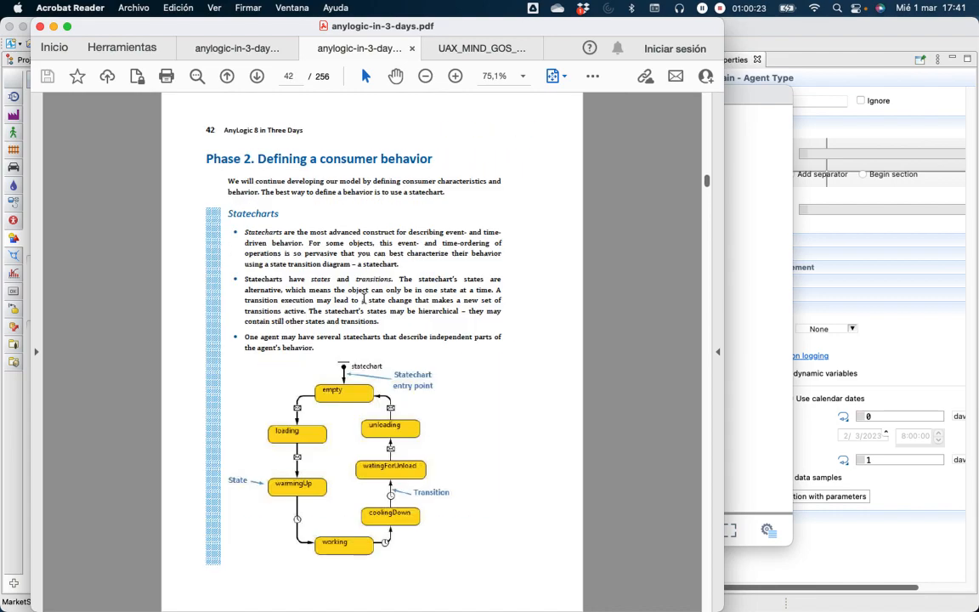
pyautogui.moveTo(476, 26); pyautogui.dragTo(476, 66)
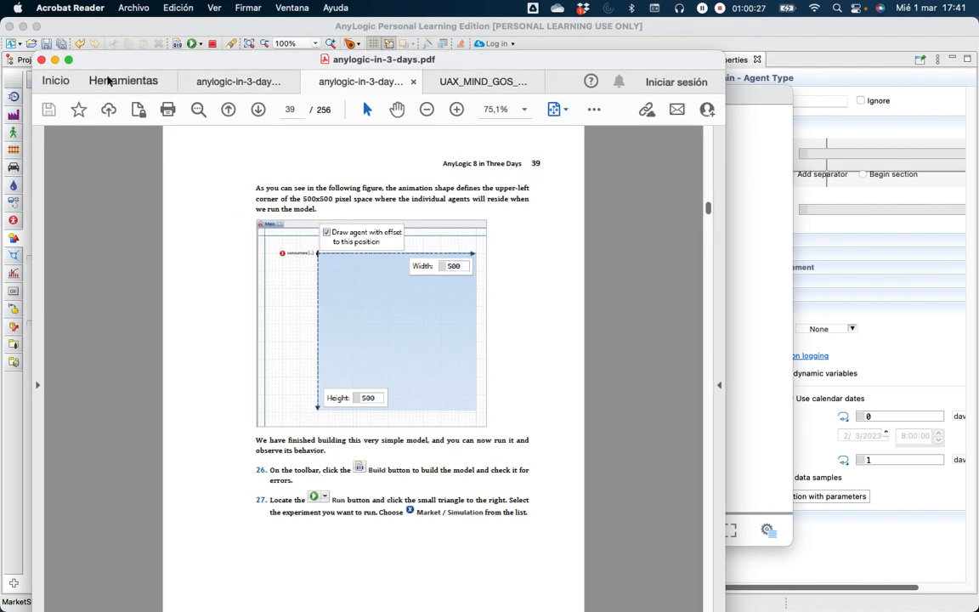
pyautogui.click(55, 60)
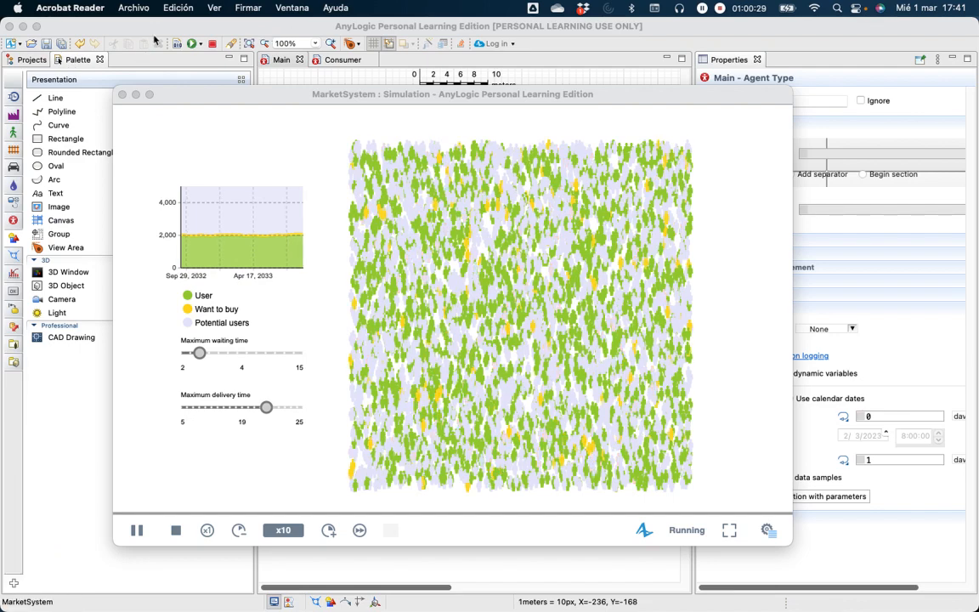